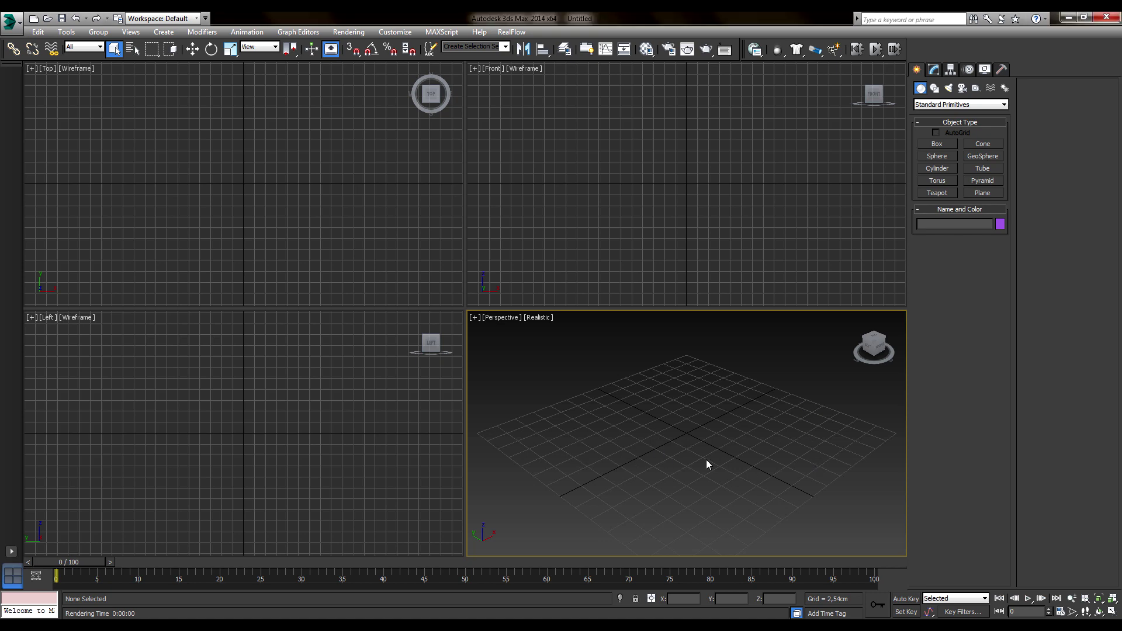
# Orbit the Perspective view to a flatter front-facing angle and open the Material Editor.
pyautogui.keyDown('alt'); pyautogui.moveTo(706, 460); pyautogui.dragTo(728, 518, button='middle'); pyautogui.keyUp('alt')
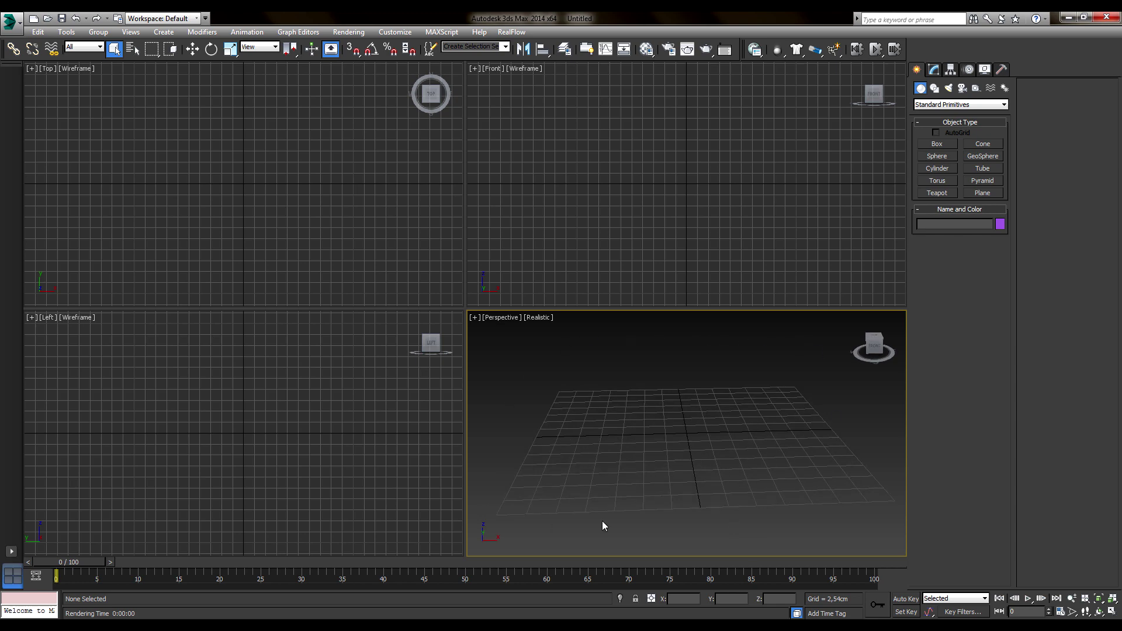
pyautogui.press('m')
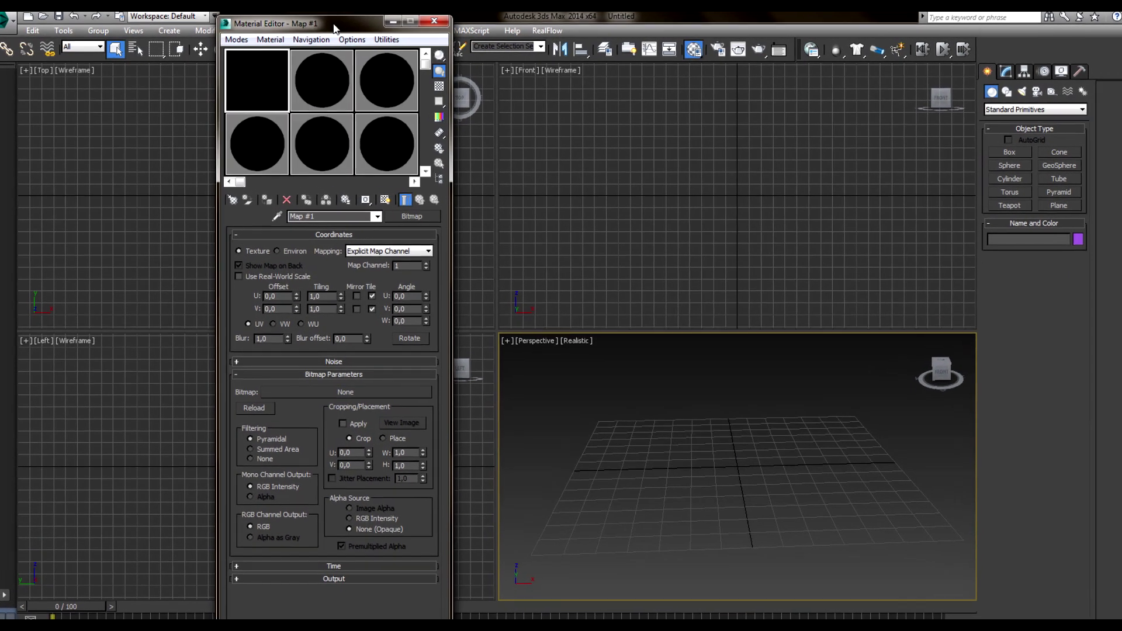
# Review the sample slots and select the first slot holding Map #1.
pyautogui.moveTo(323, 30); pyautogui.dragTo(465, 35)
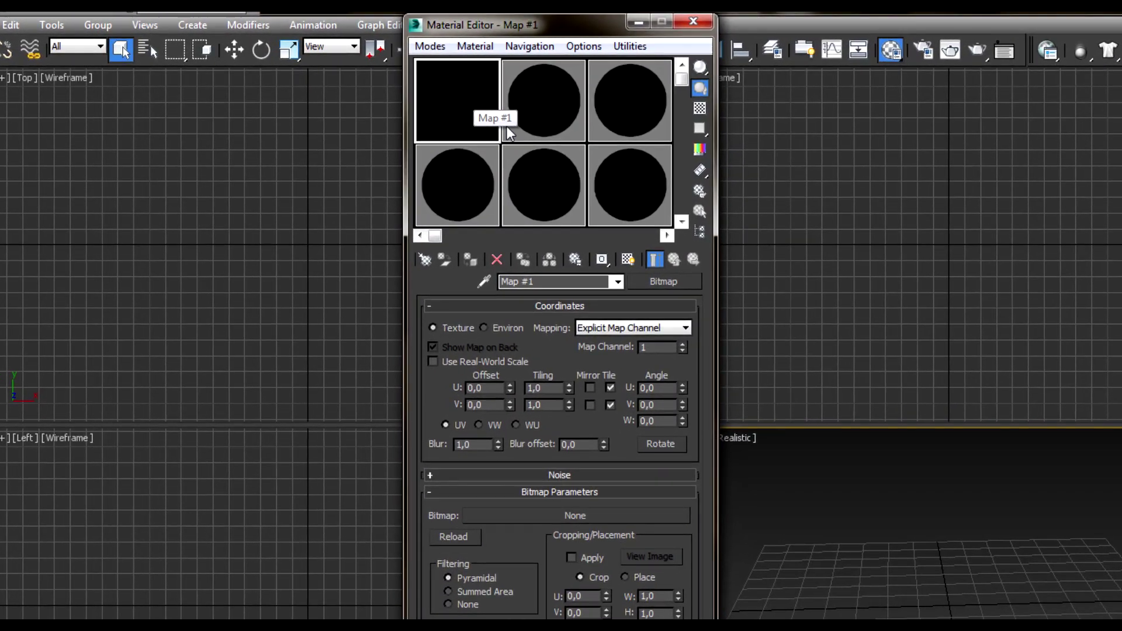
pyautogui.click(586, 97)
pyautogui.click(533, 184)
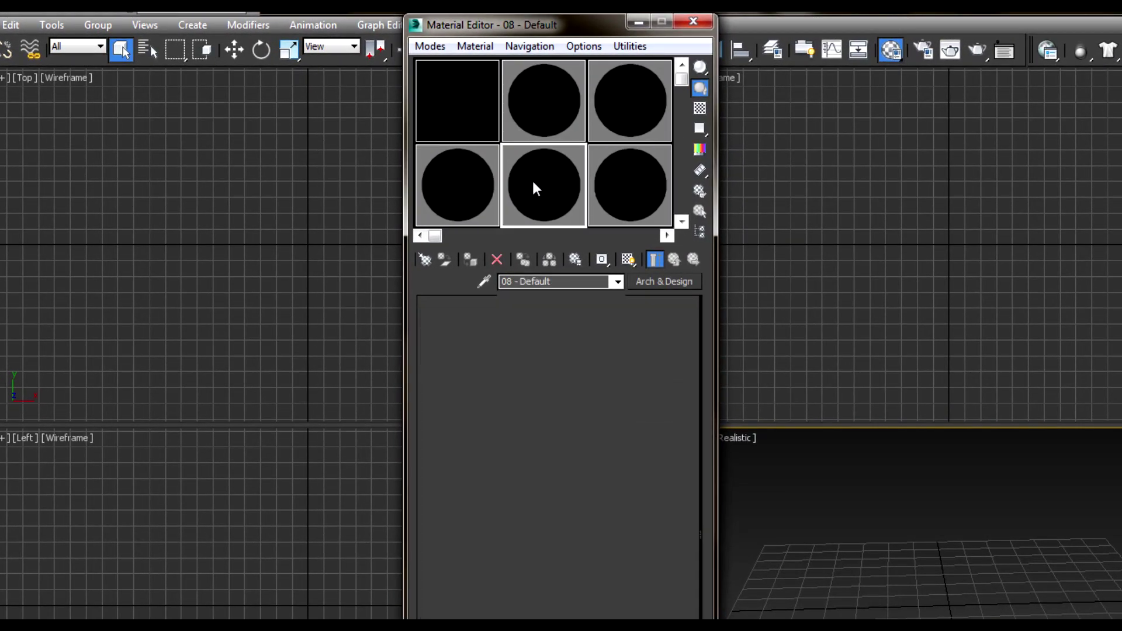
pyautogui.click(470, 107)
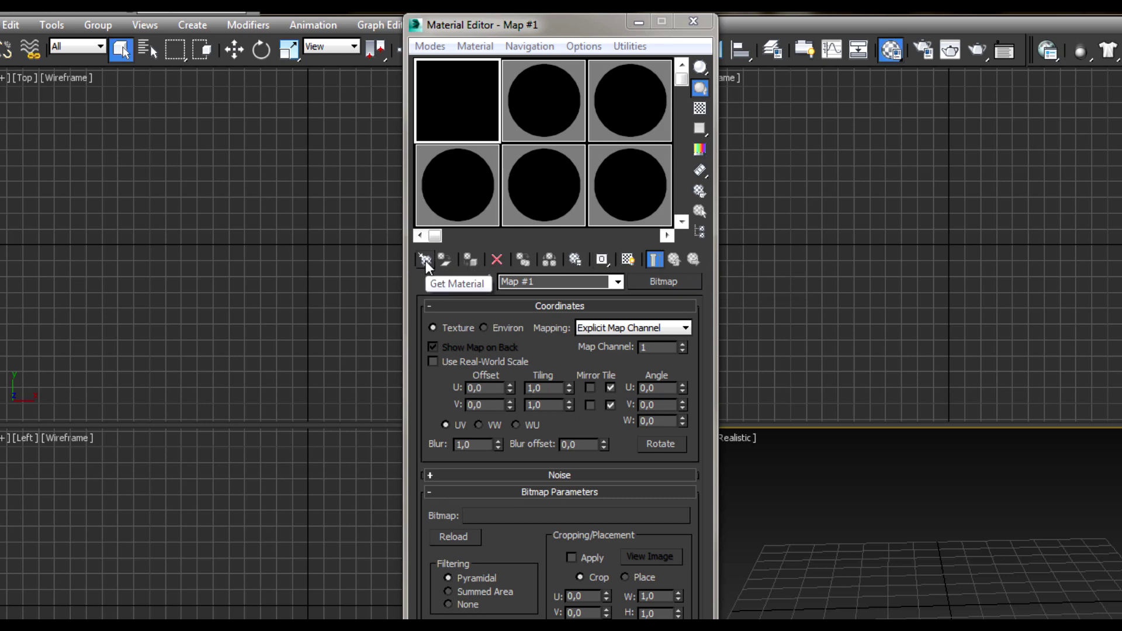
# Load matte_01.jpg from the imagens folder as a new Bitmap map.
pyautogui.click(425, 261)
pyautogui.moveTo(415, 115); pyautogui.dragTo(1037, 149)
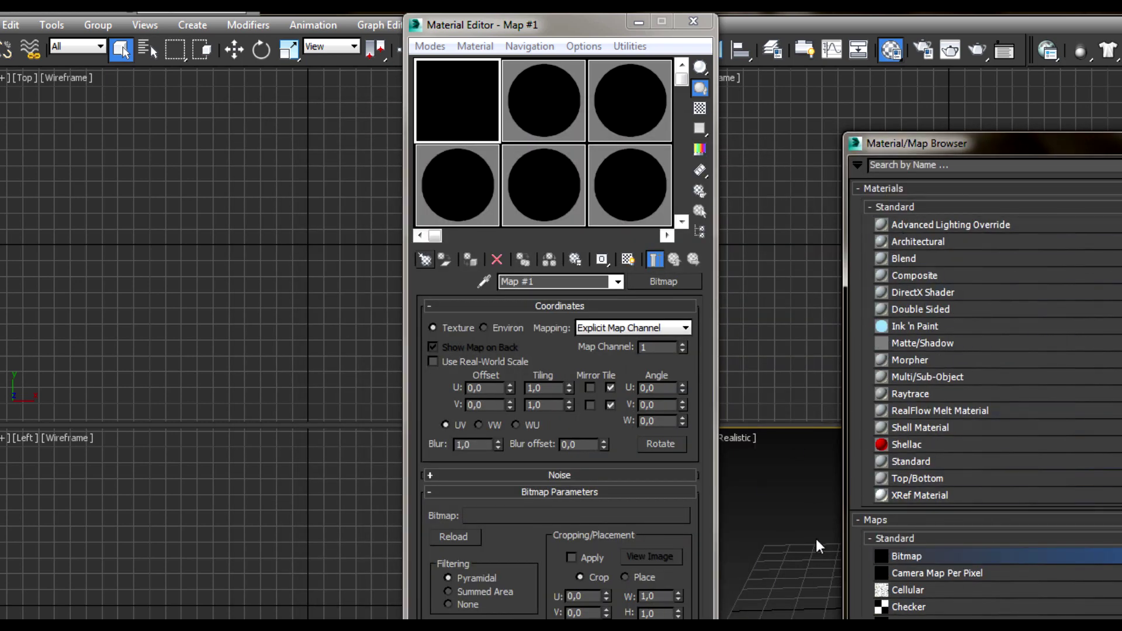
pyautogui.doubleClick(910, 556)
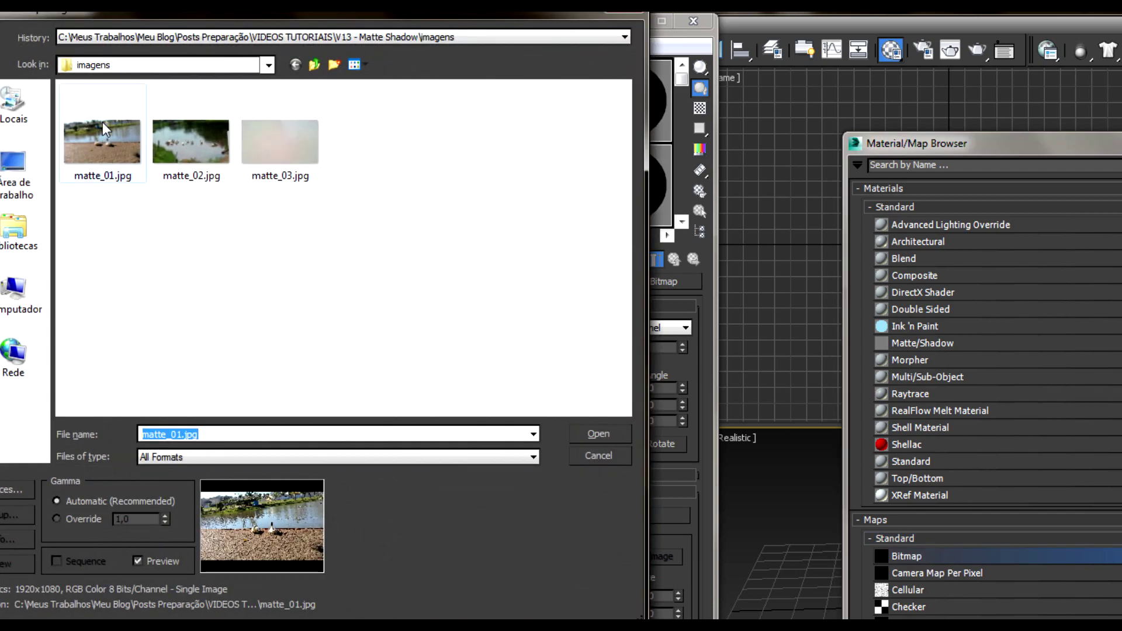
pyautogui.doubleClick(103, 122)
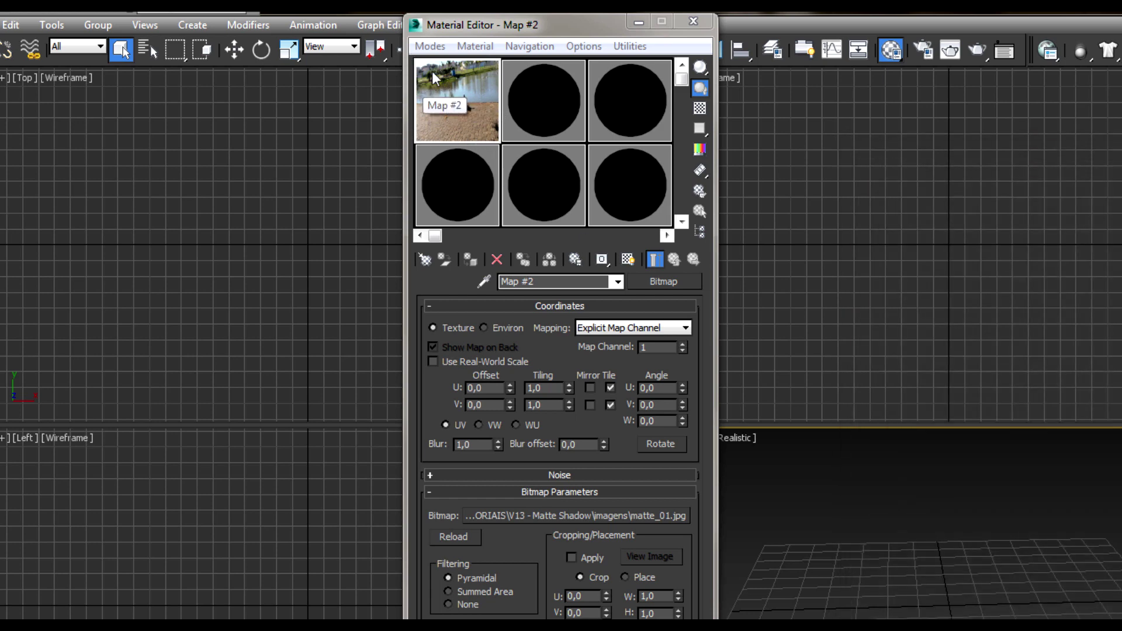
# Set the matte_01.jpg bitmap's coordinates to Environ with Screen mapping.
pyautogui.moveTo(528, 26); pyautogui.dragTo(432, 47)
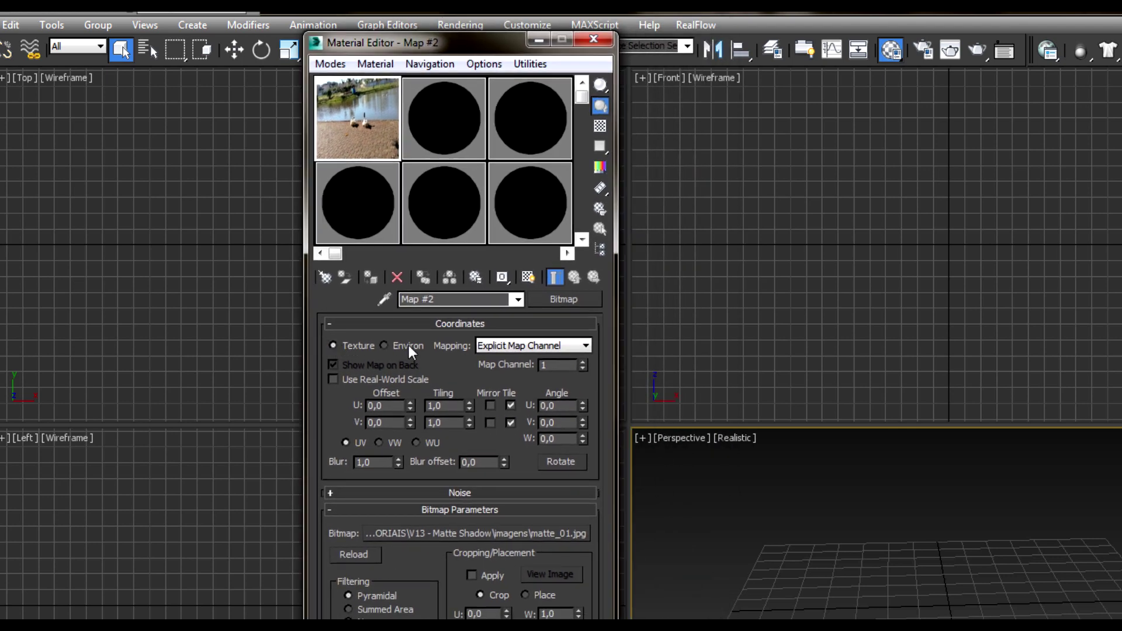
pyautogui.click(386, 345)
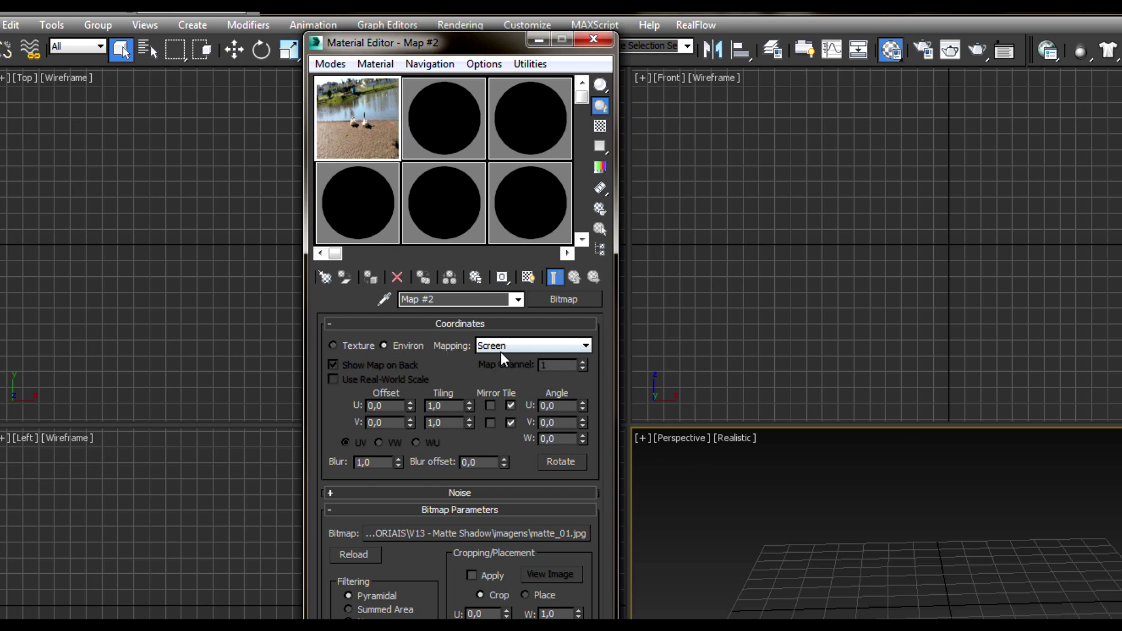
pyautogui.click(526, 348)
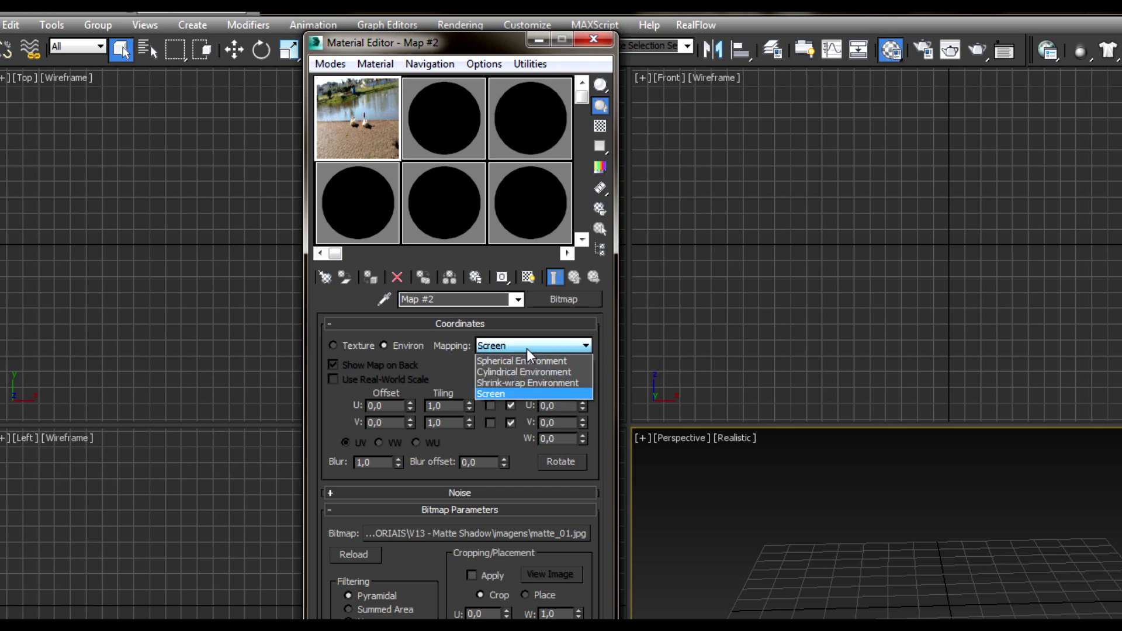
pyautogui.click(494, 394)
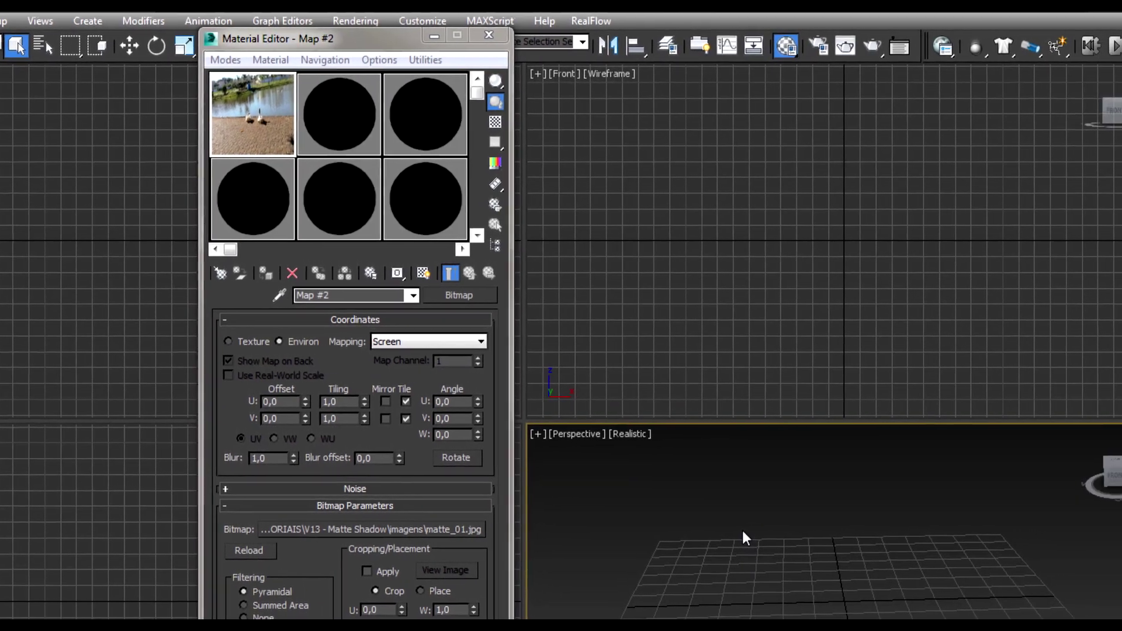
# Bring up Render Setup alongside the Material Editor.
pyautogui.press('F10')
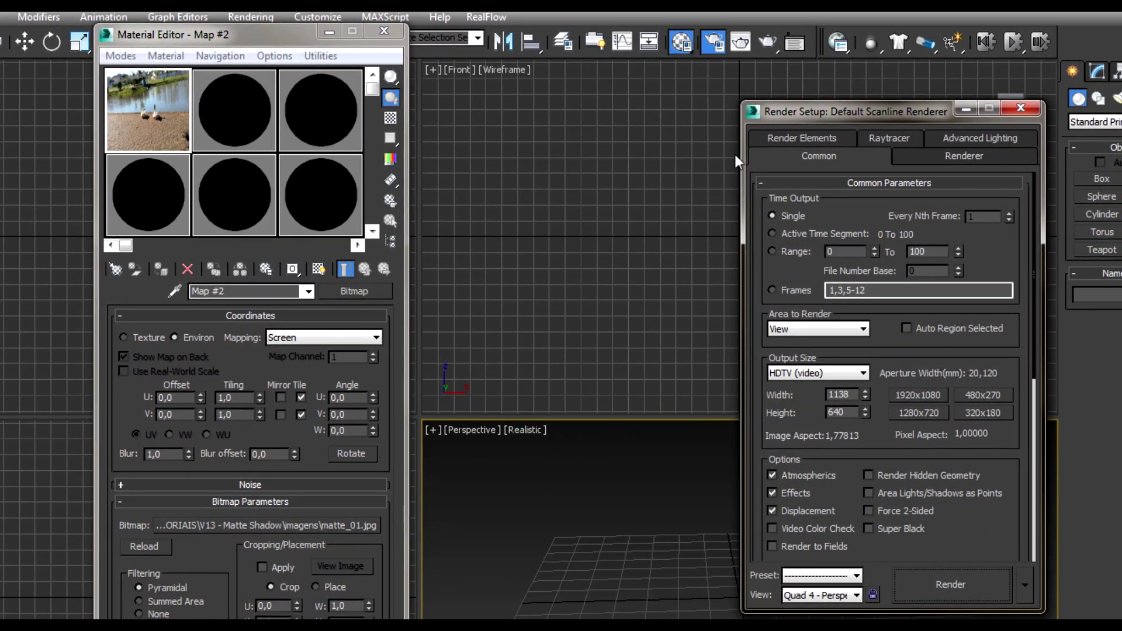
pyautogui.moveTo(850, 112); pyautogui.dragTo(808, 212)
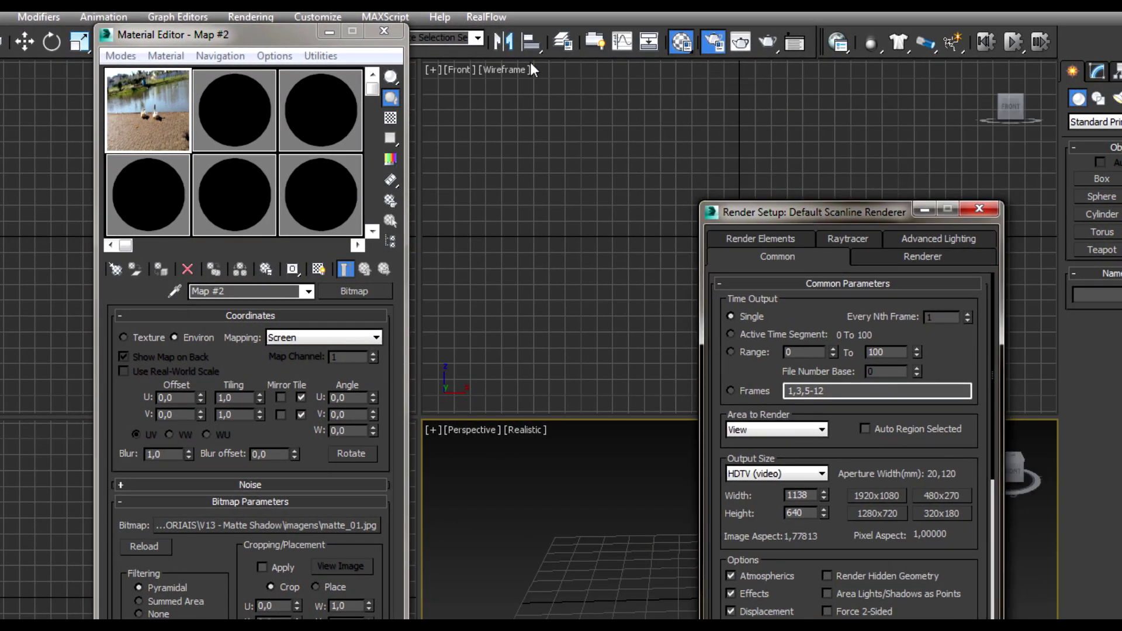
pyautogui.click(384, 31)
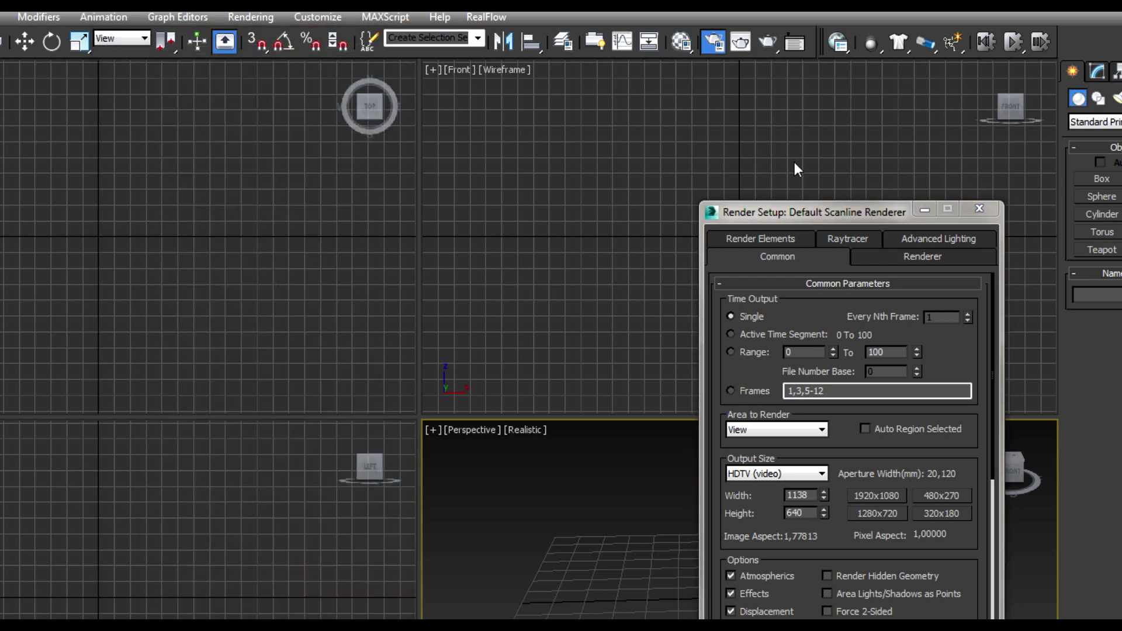
pyautogui.click(980, 209)
pyautogui.click(681, 42)
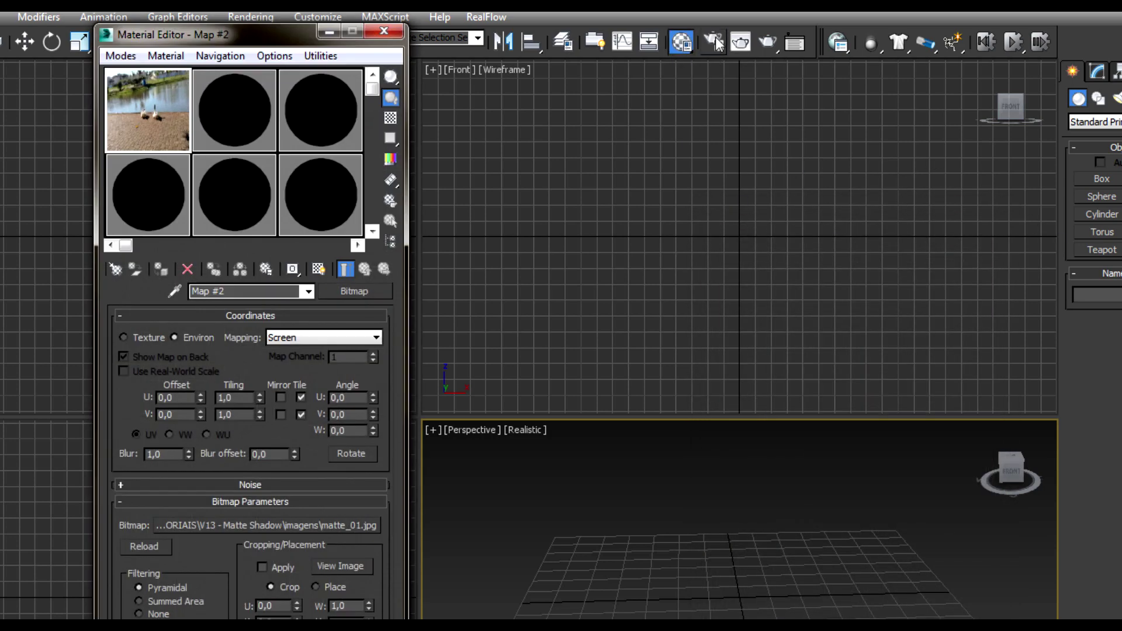
pyautogui.click(714, 44)
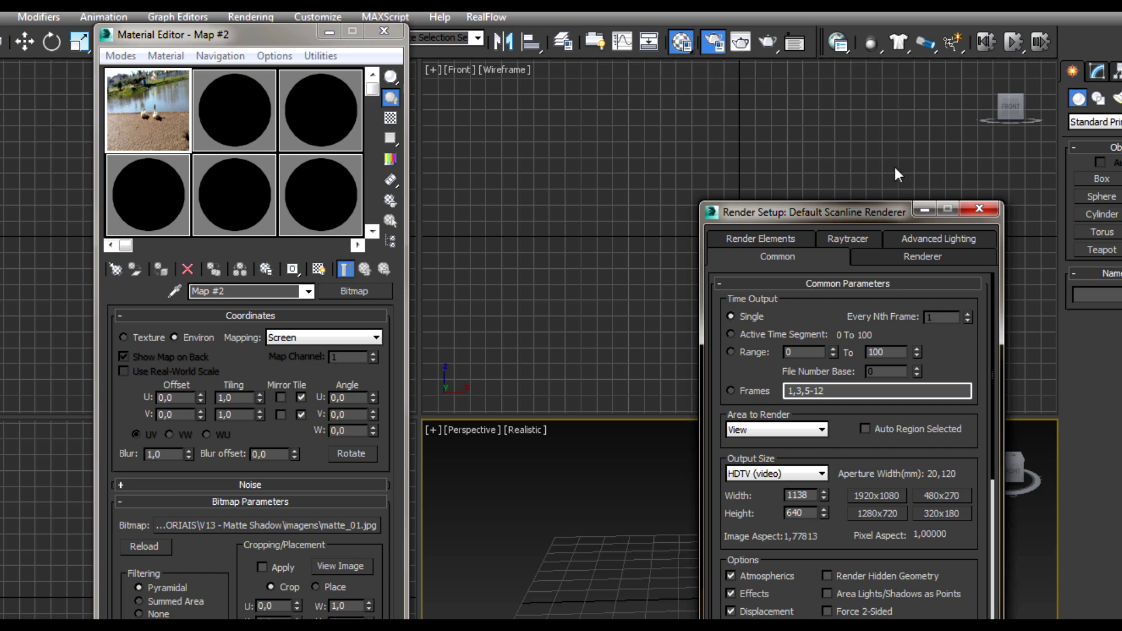
pyautogui.moveTo(887, 219); pyautogui.dragTo(809, 118)
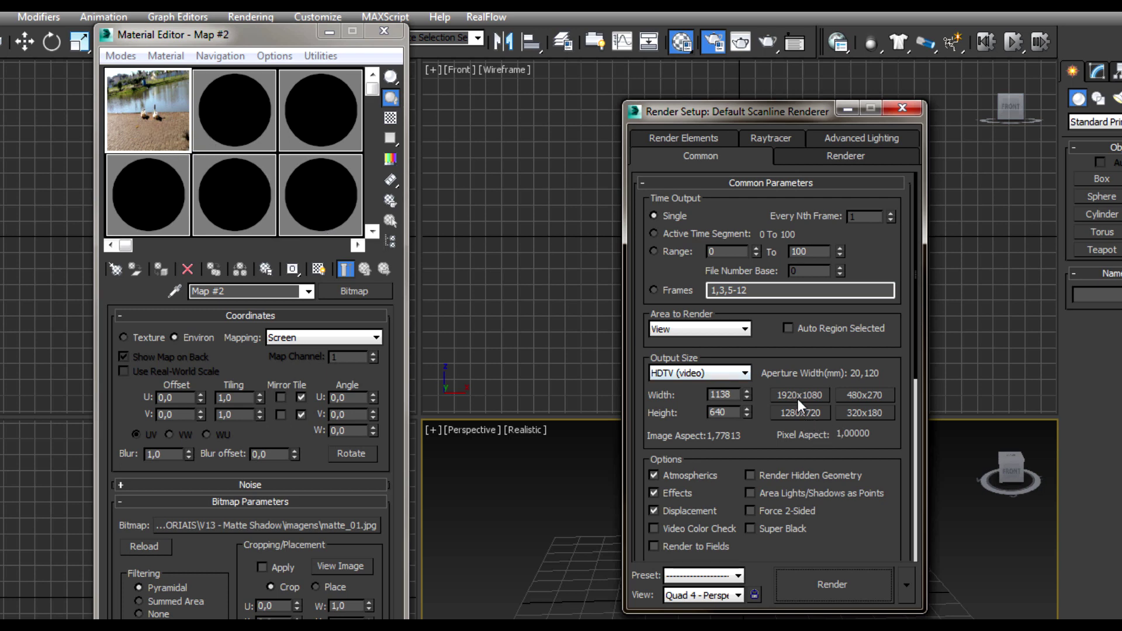
# Choose the HDTV (video) output preset with height 640, giving width 1138.
pyautogui.click(713, 375)
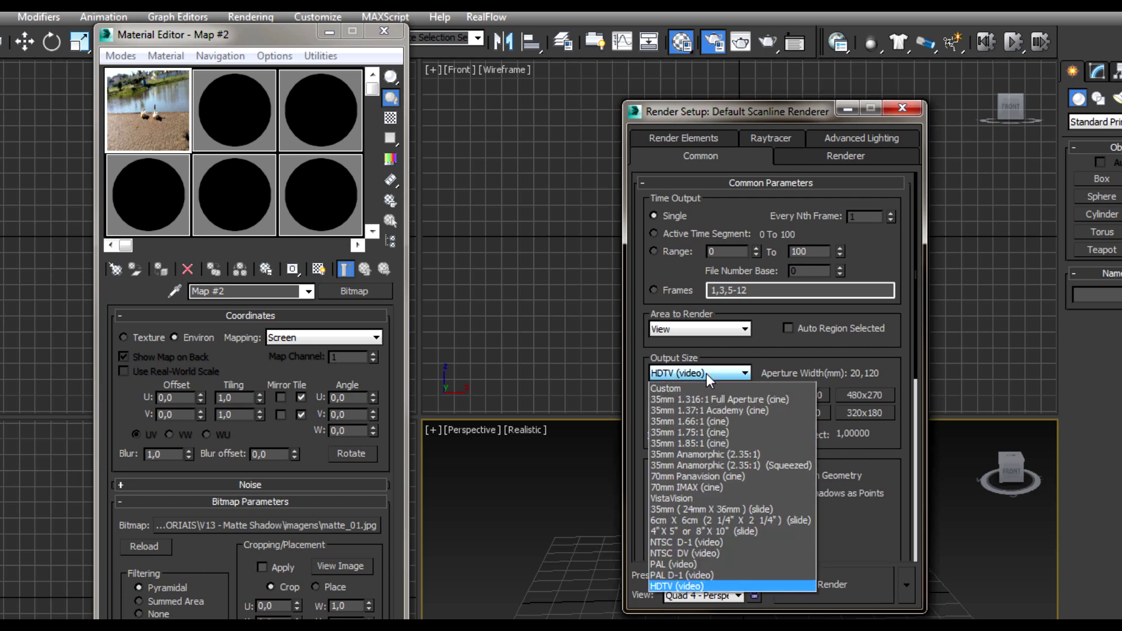
pyautogui.click(677, 589)
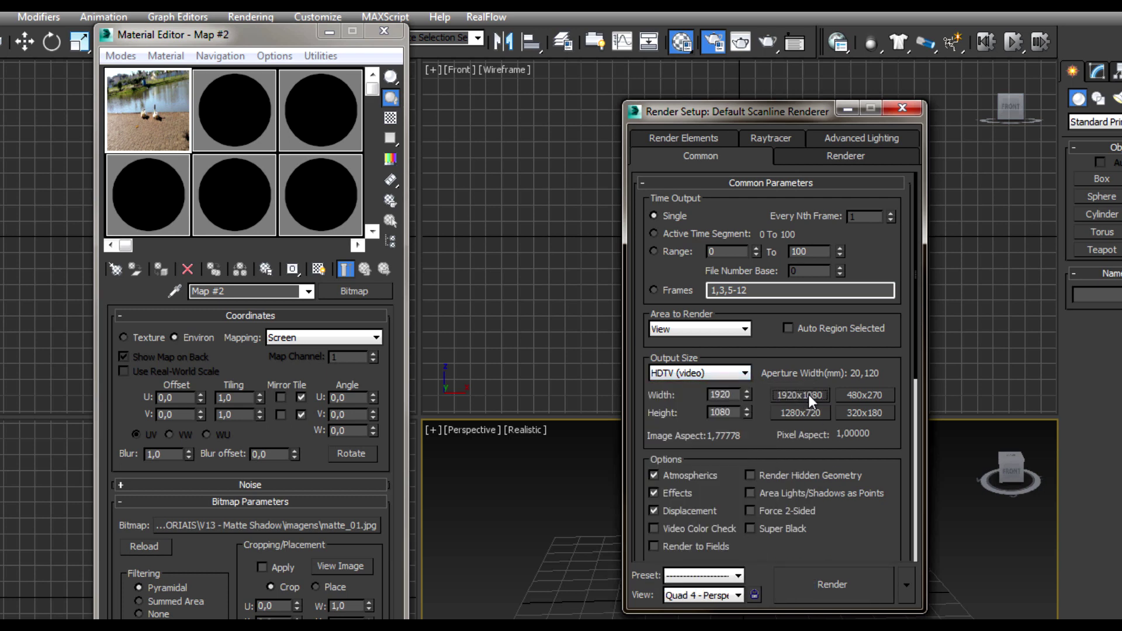
pyautogui.doubleClick(720, 414)
pyautogui.write('640')
pyautogui.press('Return')
pyautogui.click(904, 108)
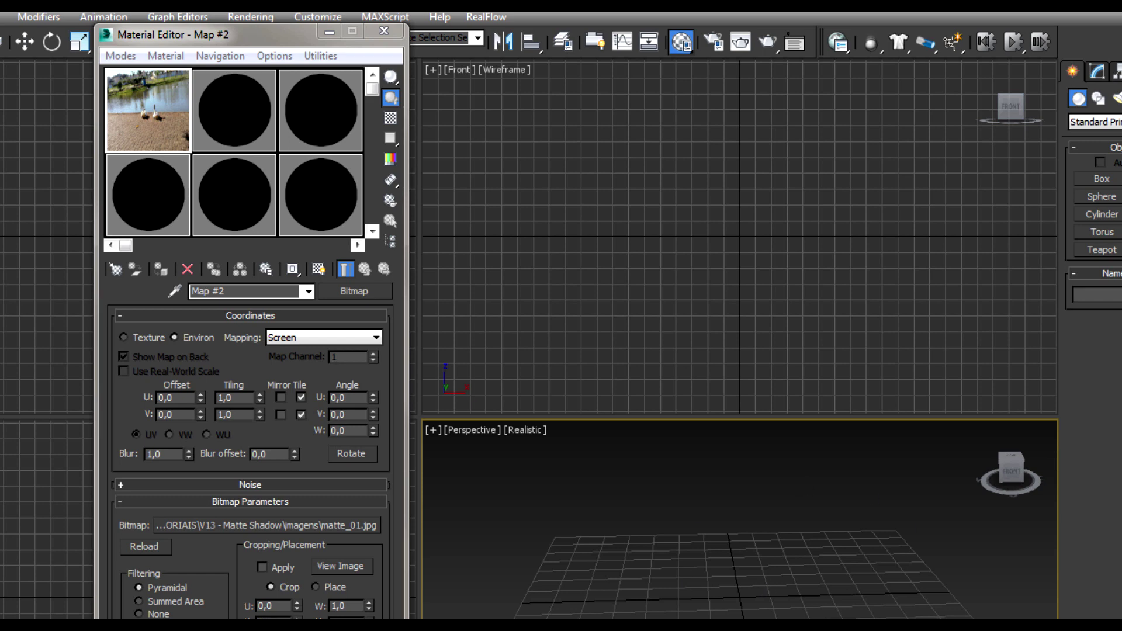
# Set the Perspective viewport background to Use Environment Background.
pyautogui.moveTo(278, 38); pyautogui.dragTo(186, 184)
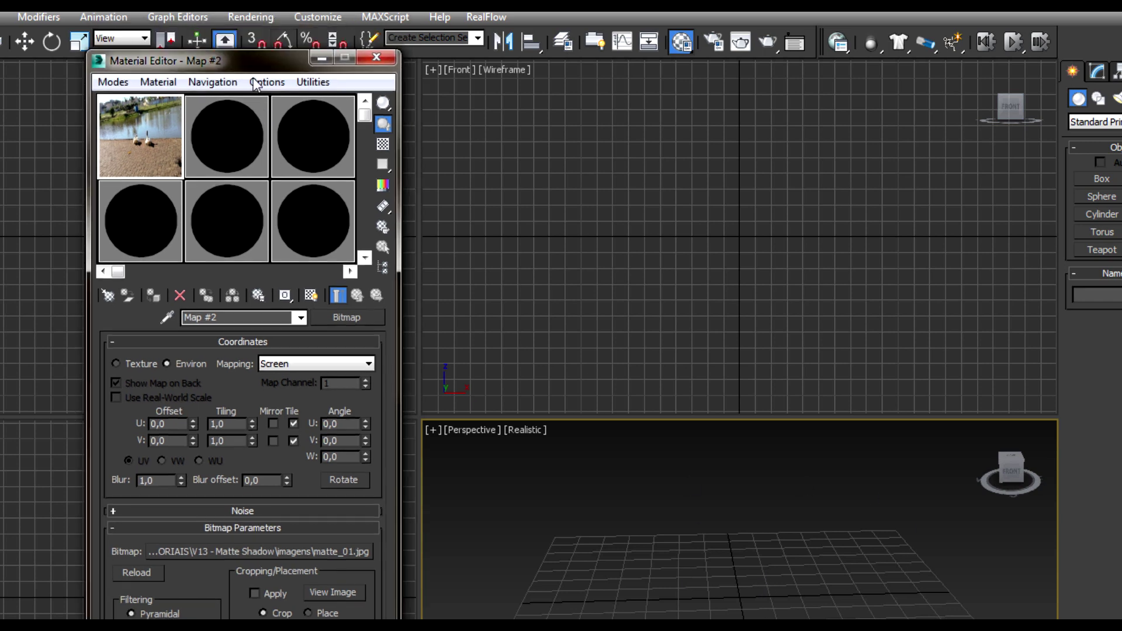
pyautogui.click(545, 570)
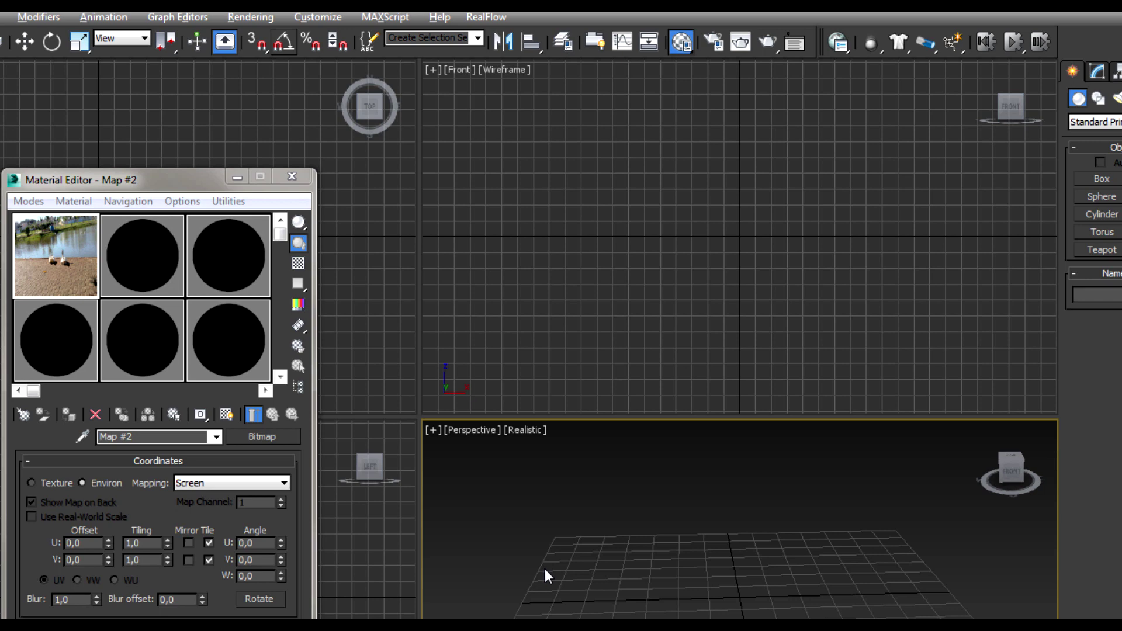
pyautogui.hotkey('alt', 'b')
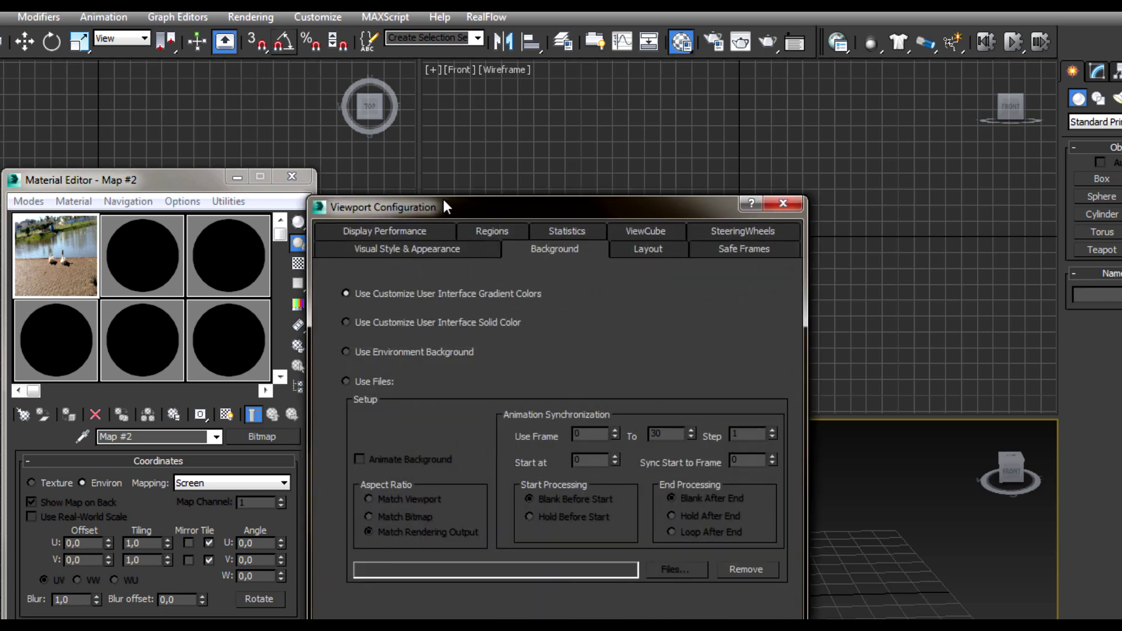
pyautogui.moveTo(443, 205); pyautogui.dragTo(602, 188)
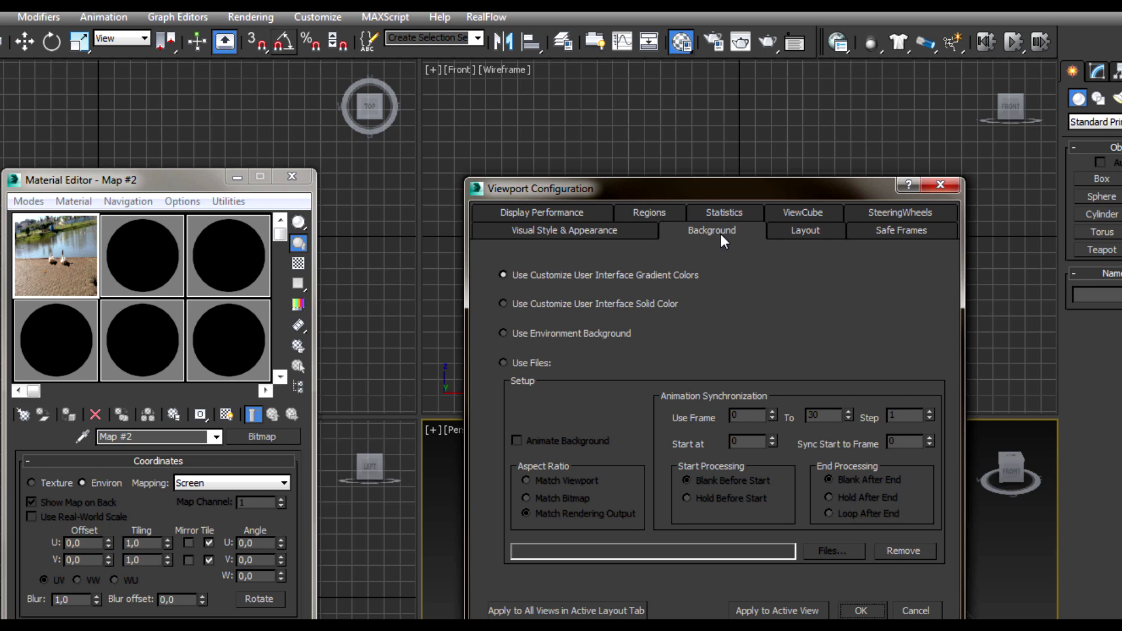
pyautogui.click(503, 333)
pyautogui.click(865, 616)
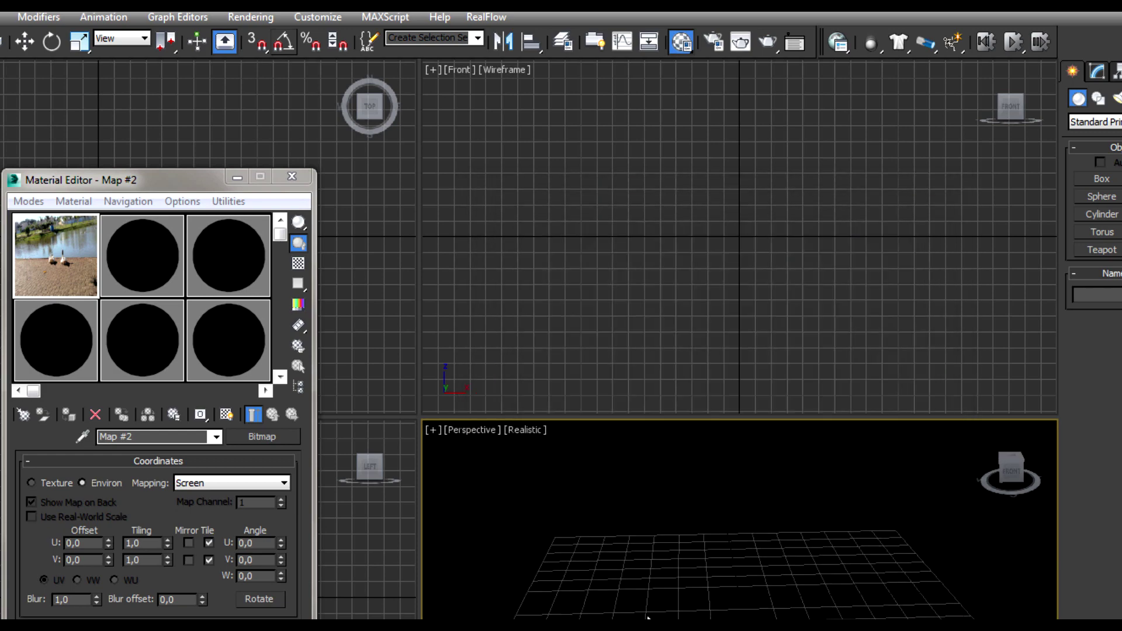
# Assign Map #2 (matte_01.jpg) as an instance to the environment map.
pyautogui.press('8')
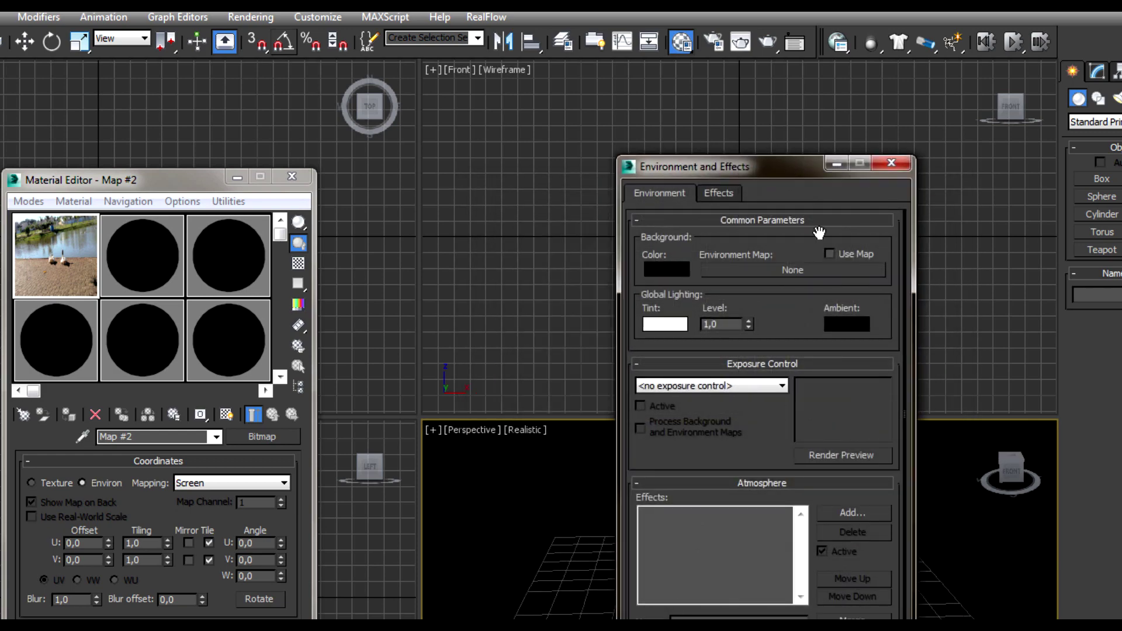
pyautogui.moveTo(751, 162); pyautogui.dragTo(614, 118)
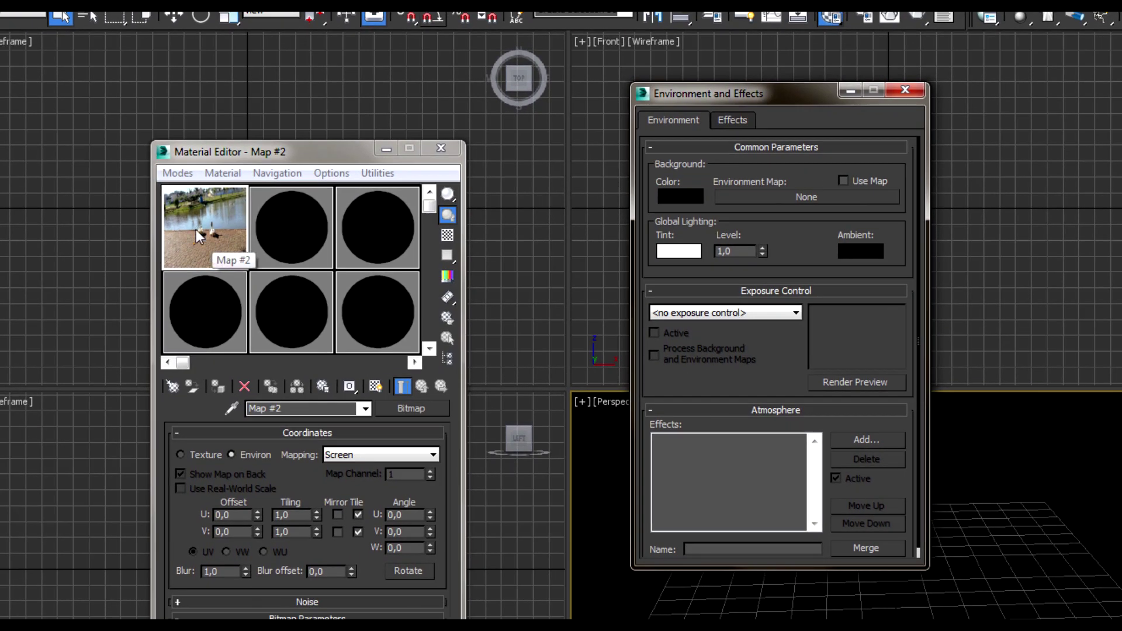
pyautogui.moveTo(192, 232); pyautogui.dragTo(783, 188)
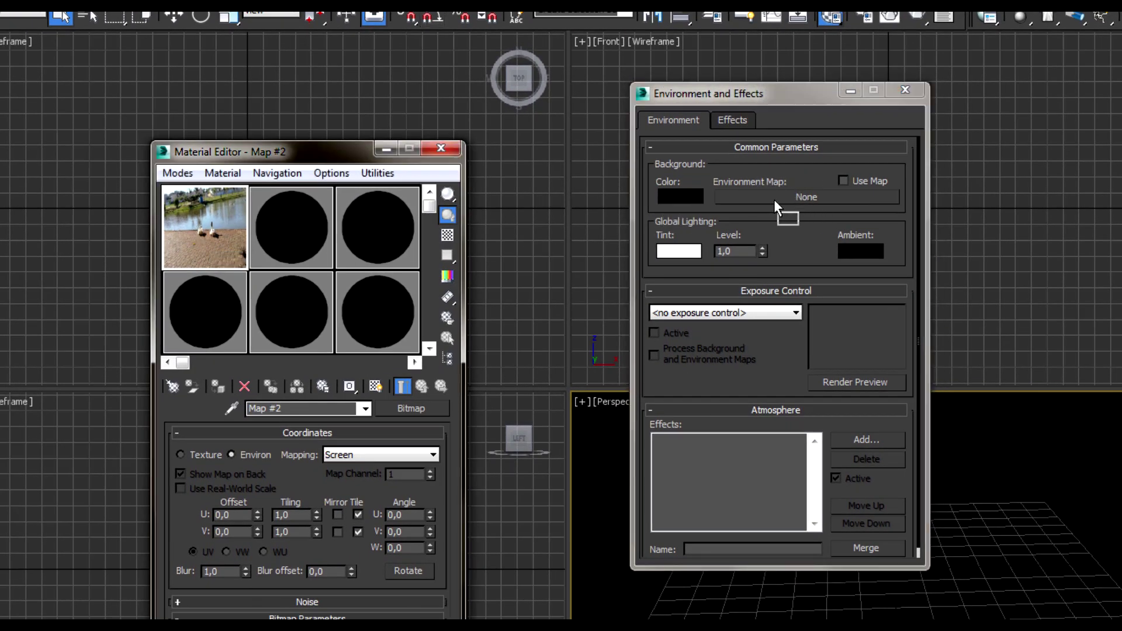
pyautogui.moveTo(717, 178); pyautogui.dragTo(832, 199)
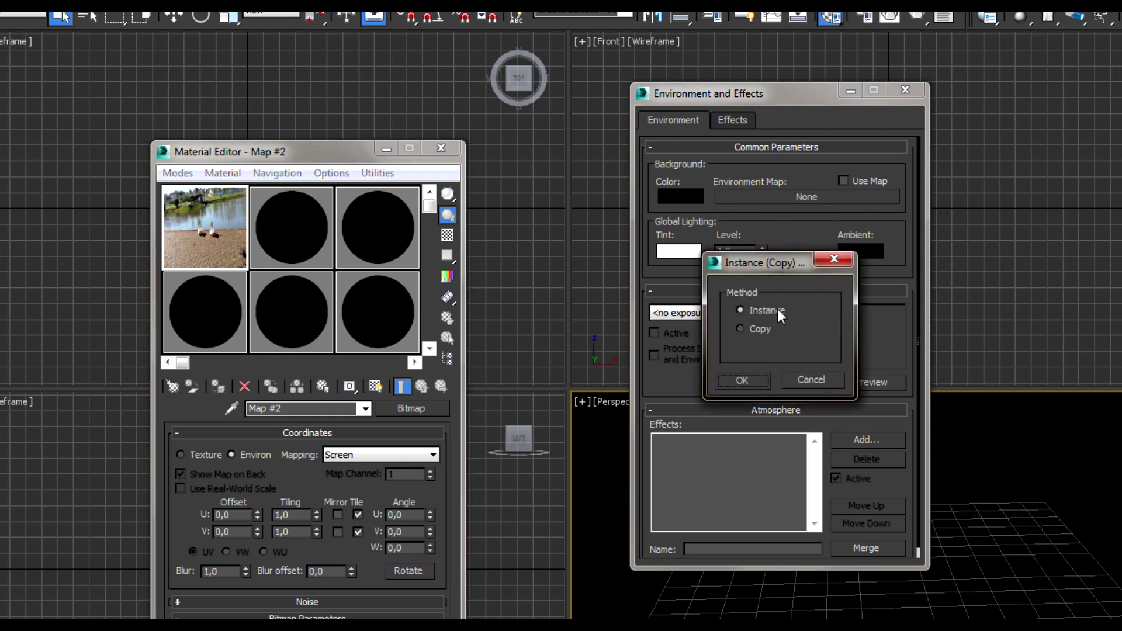
pyautogui.click(742, 381)
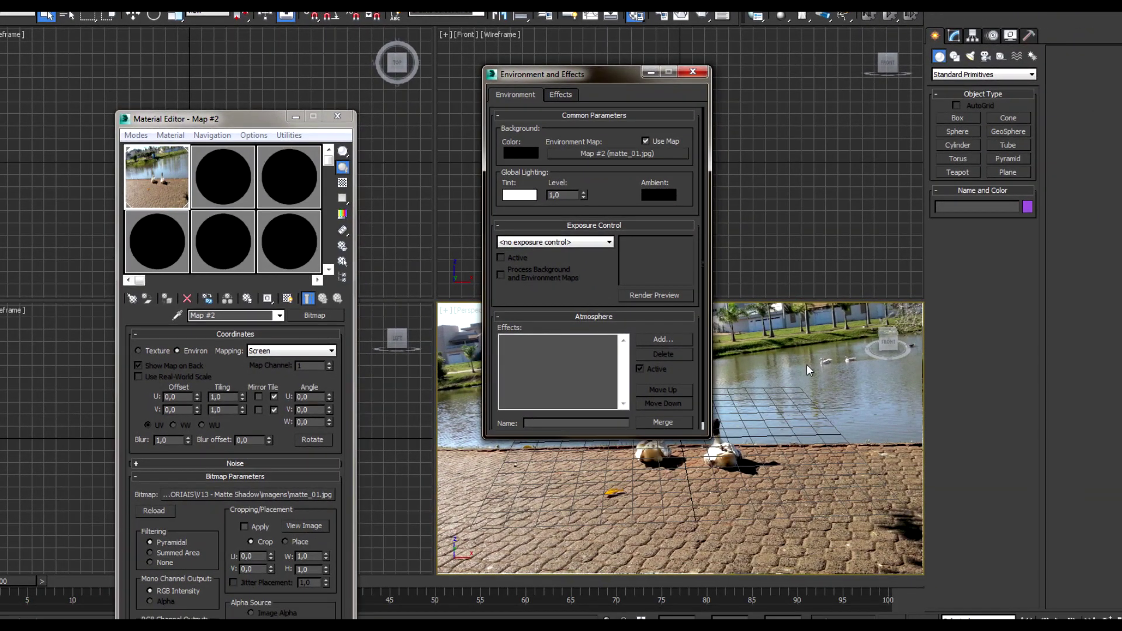
pyautogui.click(693, 72)
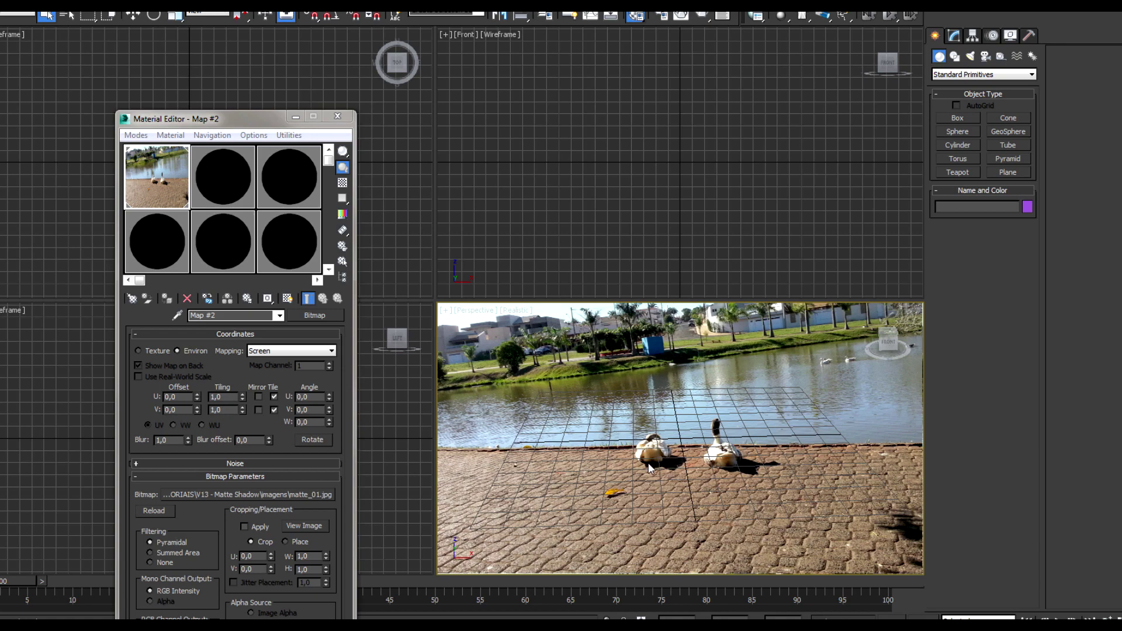
# Orbit and pan the Perspective view until the grid lies on the pavement.
pyautogui.keyDown('alt'); pyautogui.moveTo(649, 467); pyautogui.dragTo(533, 403, button='middle'); pyautogui.keyUp('alt')
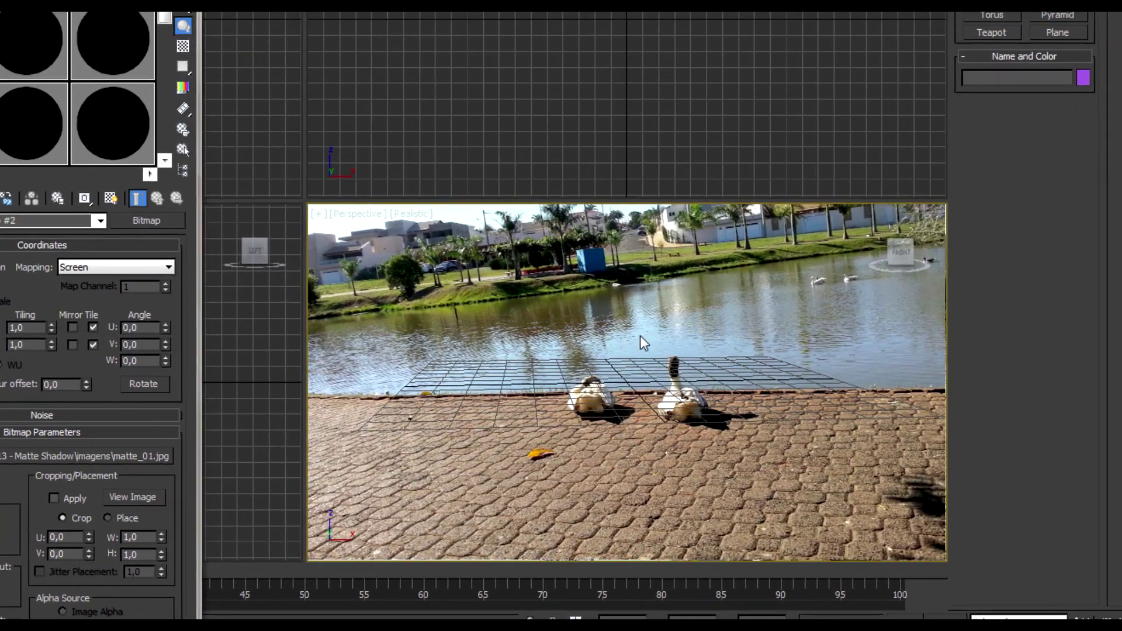
pyautogui.moveTo(689, 406); pyautogui.dragTo(688, 461, button='middle')
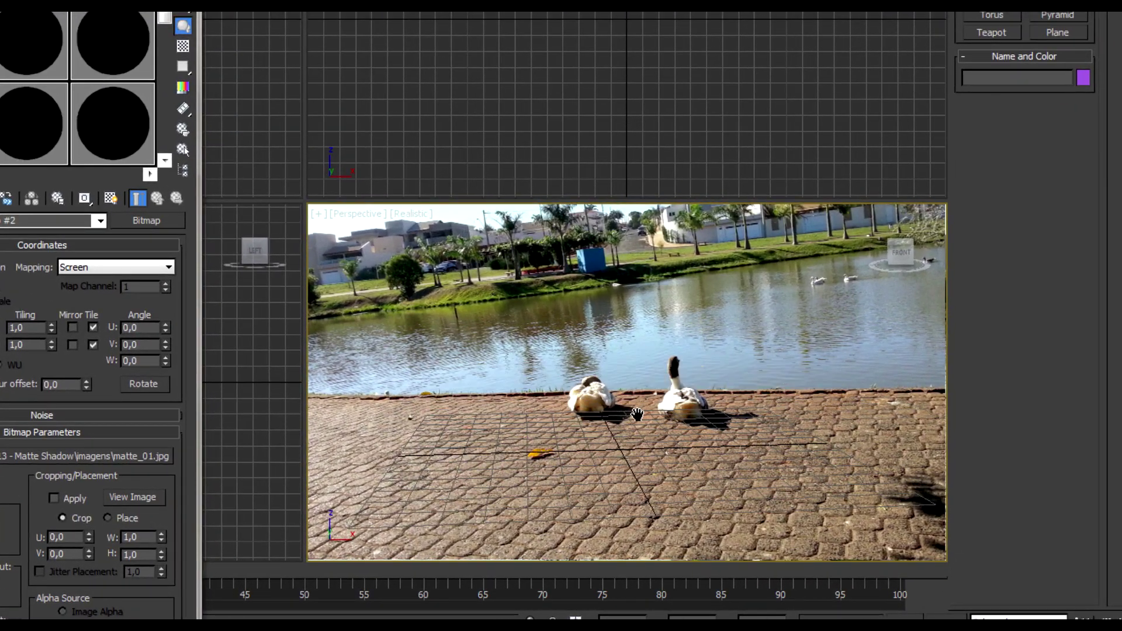
pyautogui.keyDown('alt'); pyautogui.moveTo(638, 414); pyautogui.dragTo(726, 451, button='middle'); pyautogui.keyUp('alt')
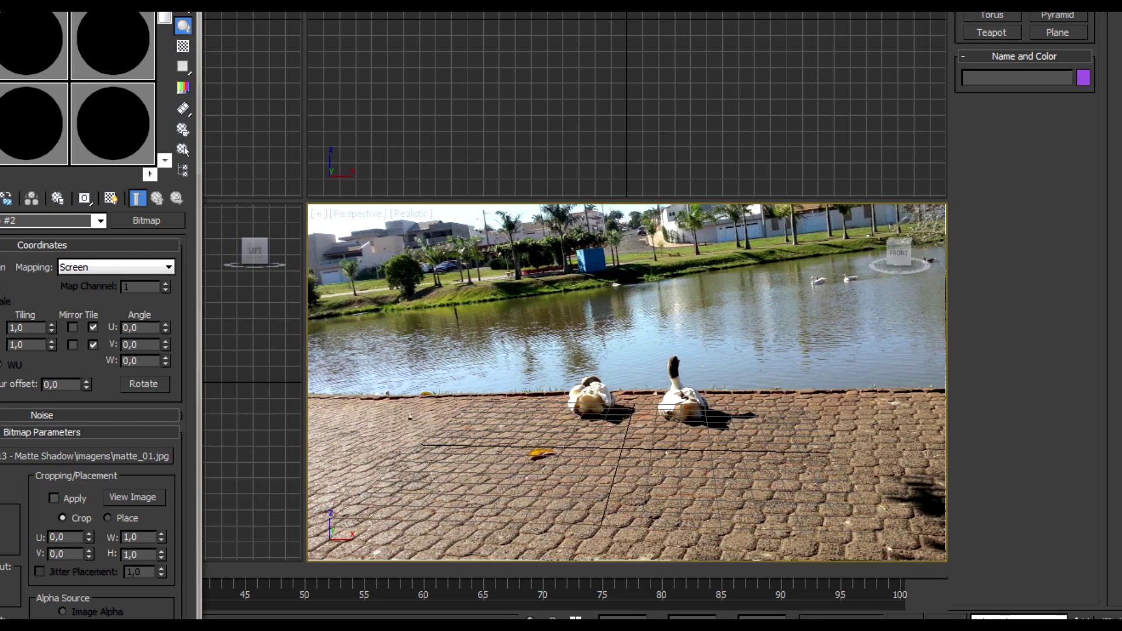
pyautogui.keyDown('alt'); pyautogui.moveTo(654, 487); pyautogui.dragTo(640, 486, button='middle'); pyautogui.keyUp('alt')
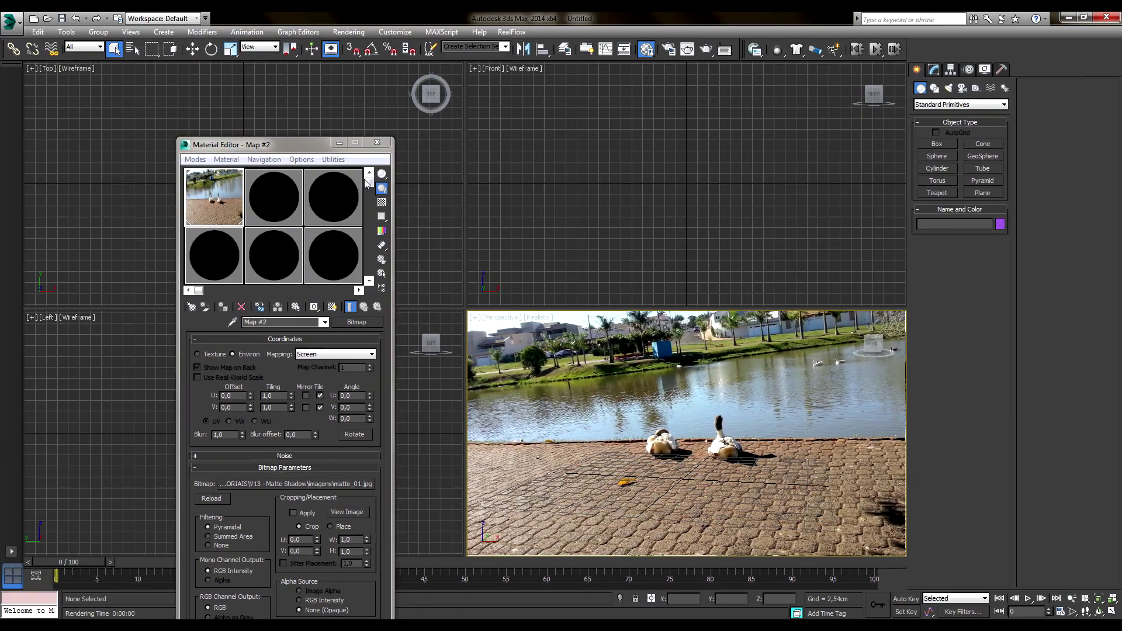
# Close the Material Editor, maximize the Perspective viewport and refine the grid alignment.
pyautogui.press('m')
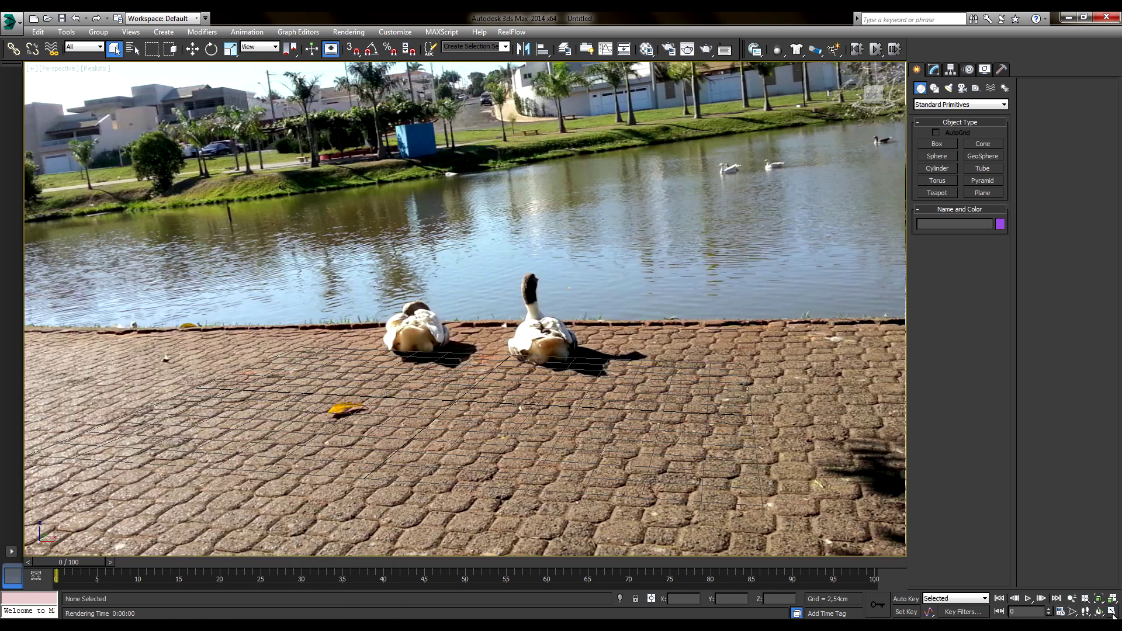
pyautogui.click(1110, 610)
pyautogui.moveTo(520, 481)
pyautogui.keyDown('alt'); pyautogui.mouseDown(button='middle')
pyautogui.moveTo(566, 436)
pyautogui.moveTo(588, 452)
pyautogui.mouseUp(button='middle'); pyautogui.keyUp('alt')
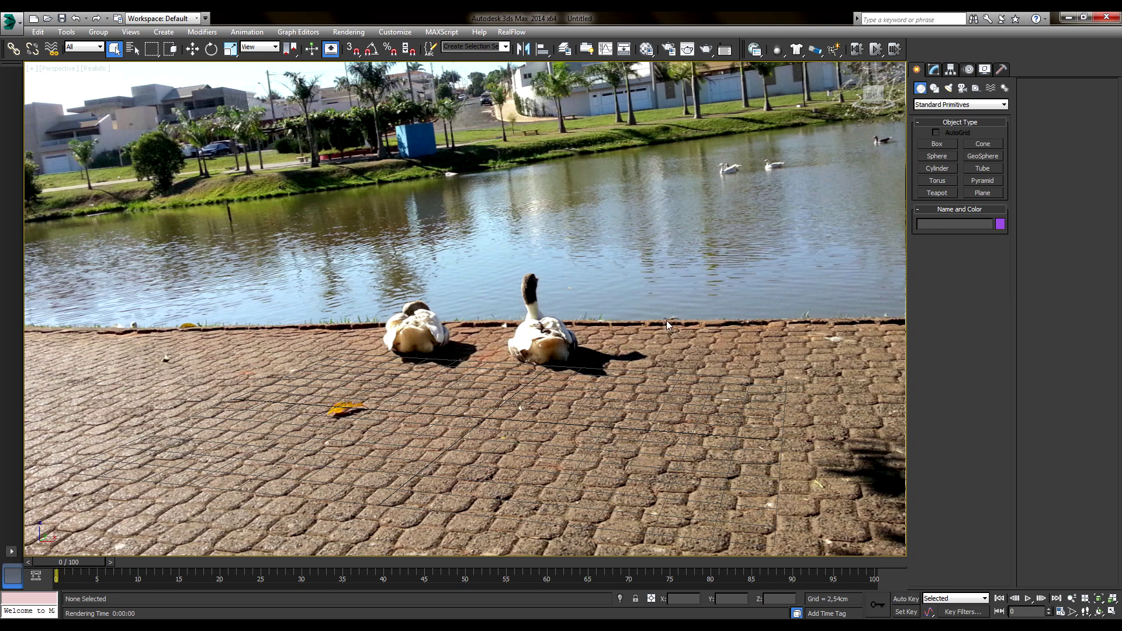
# Open the Perspective Match utility from the Utilities panel.
pyautogui.click(1002, 69)
pyautogui.click(931, 161)
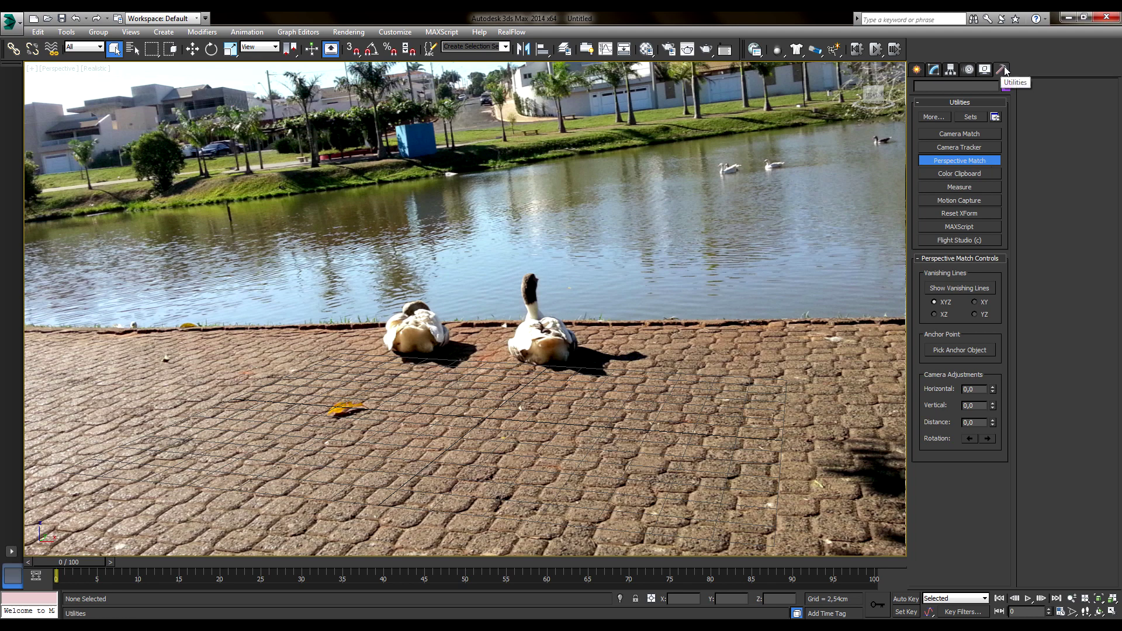
pyautogui.click(917, 70)
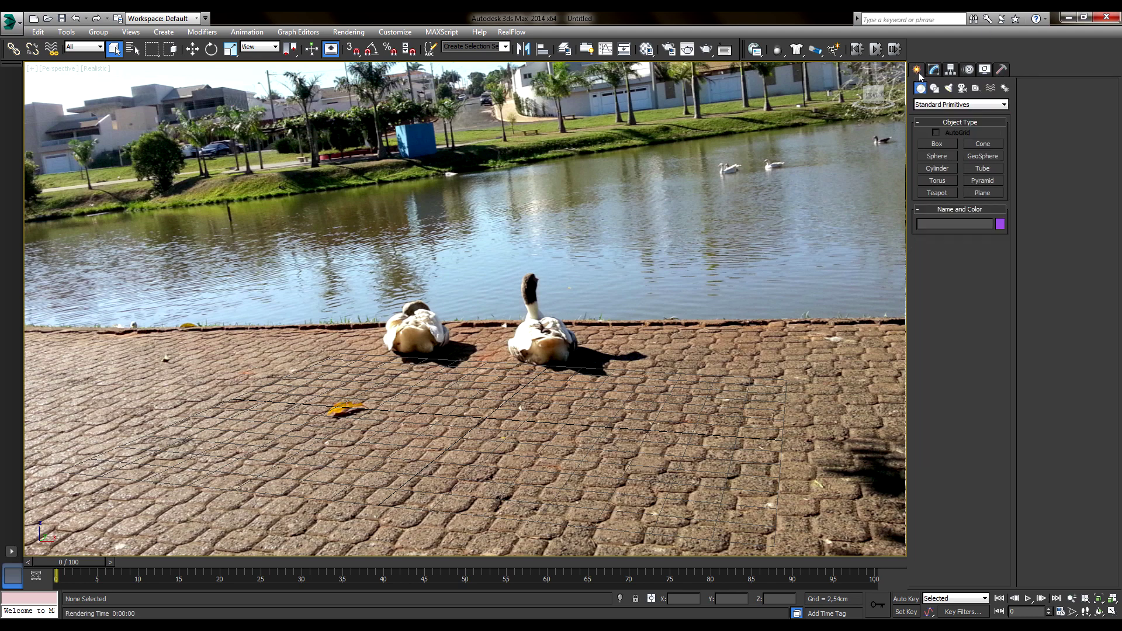
pyautogui.click(1001, 69)
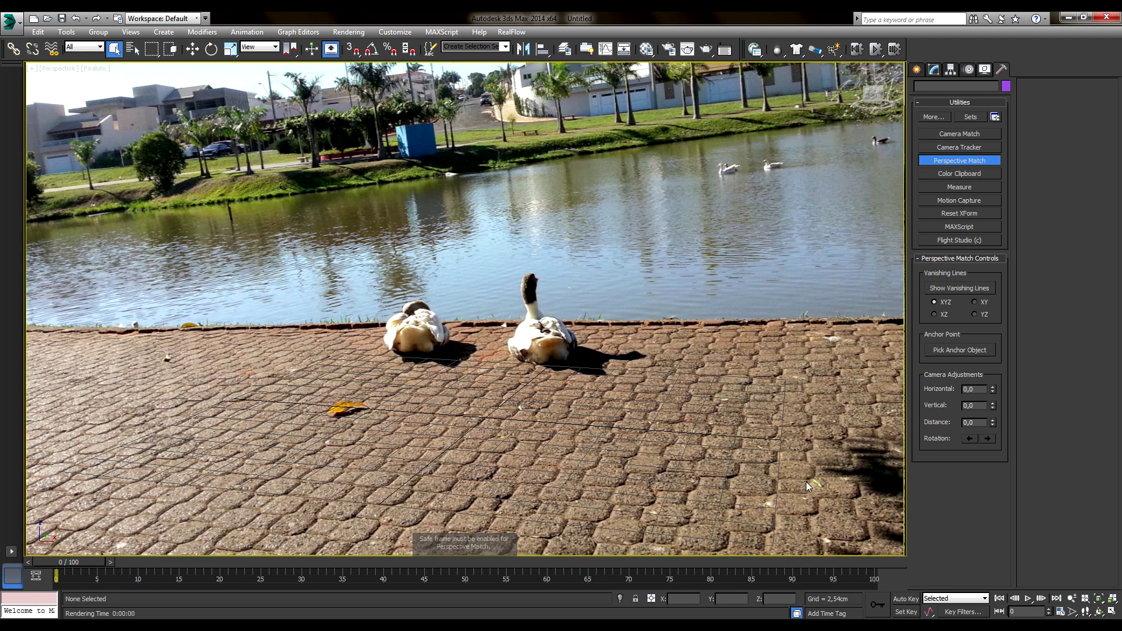
# Try a Custom 640x480 output size and turn on safe frames.
pyautogui.press('F10')
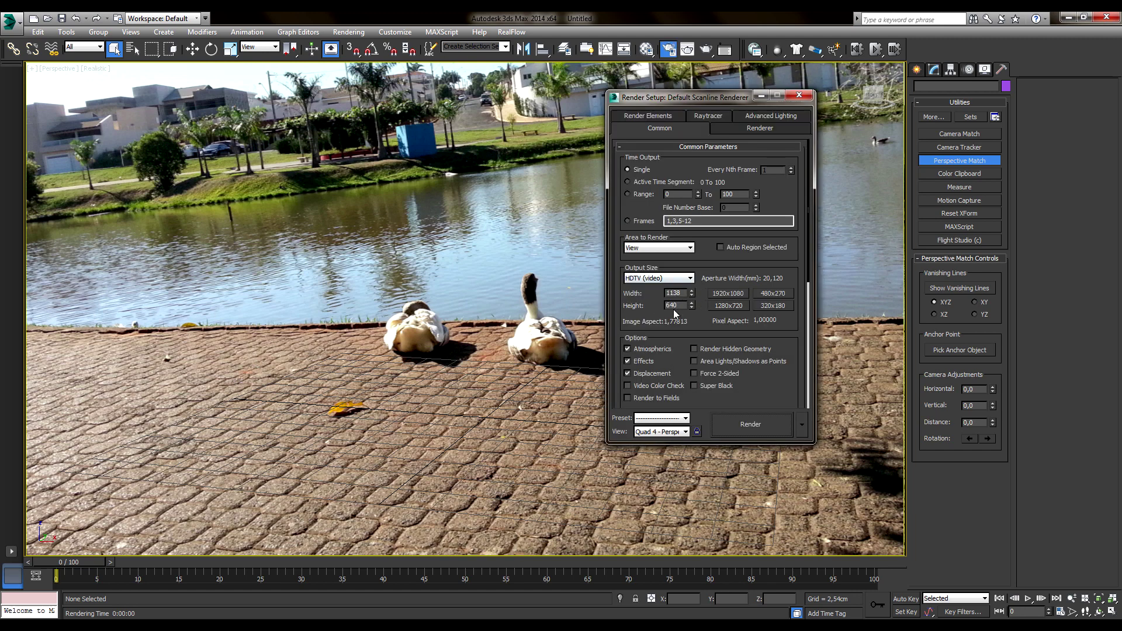
pyautogui.click(798, 95)
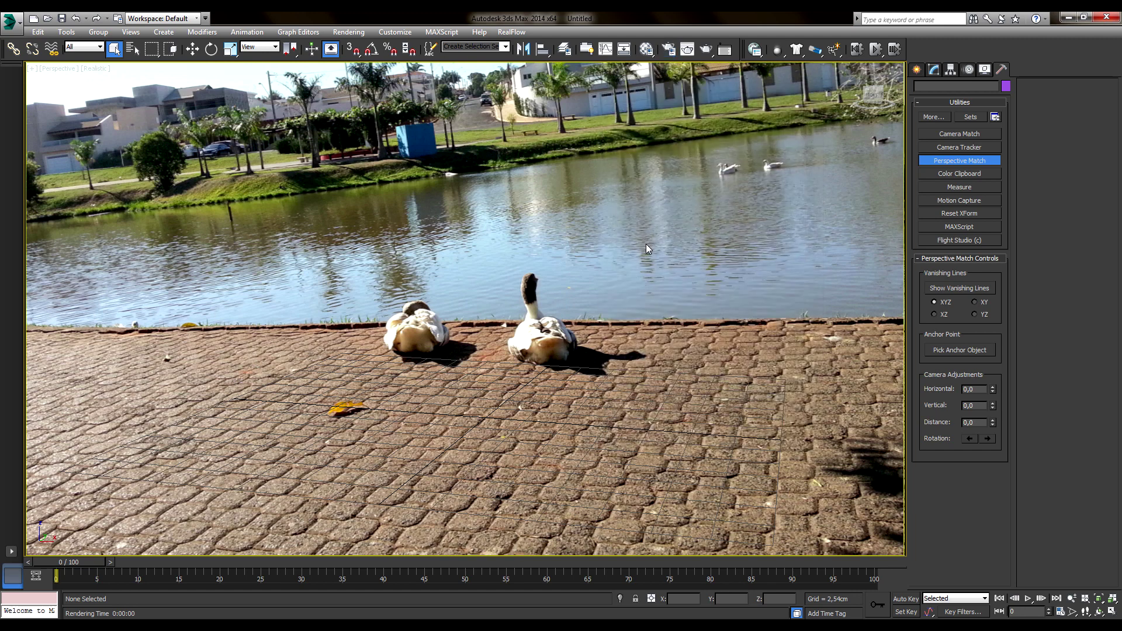
pyautogui.press('F10')
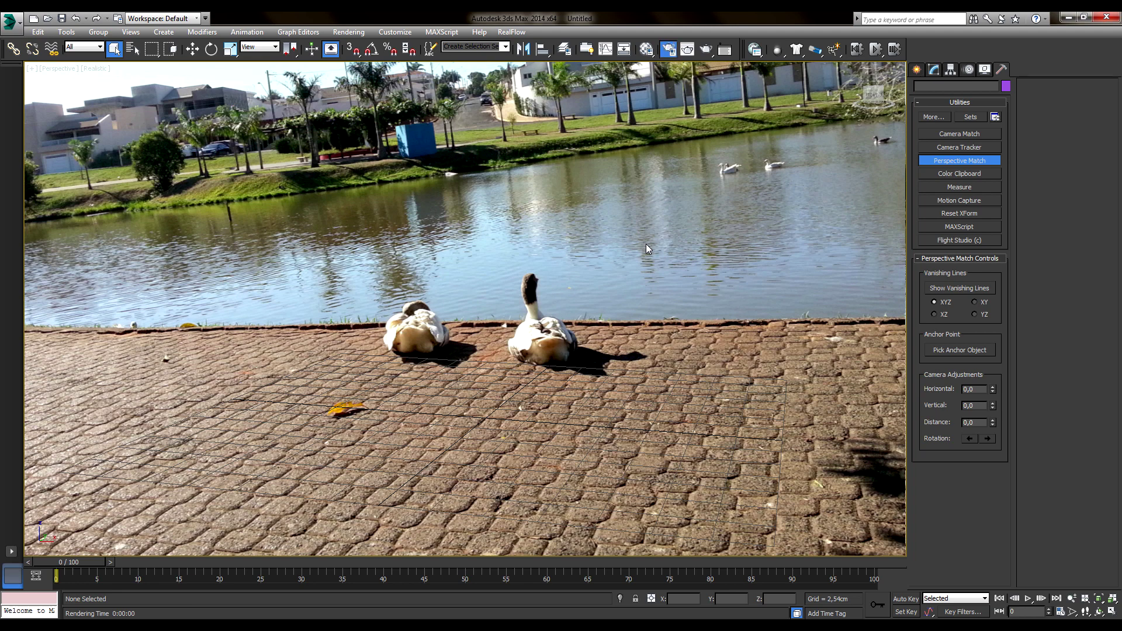
pyautogui.click(683, 279)
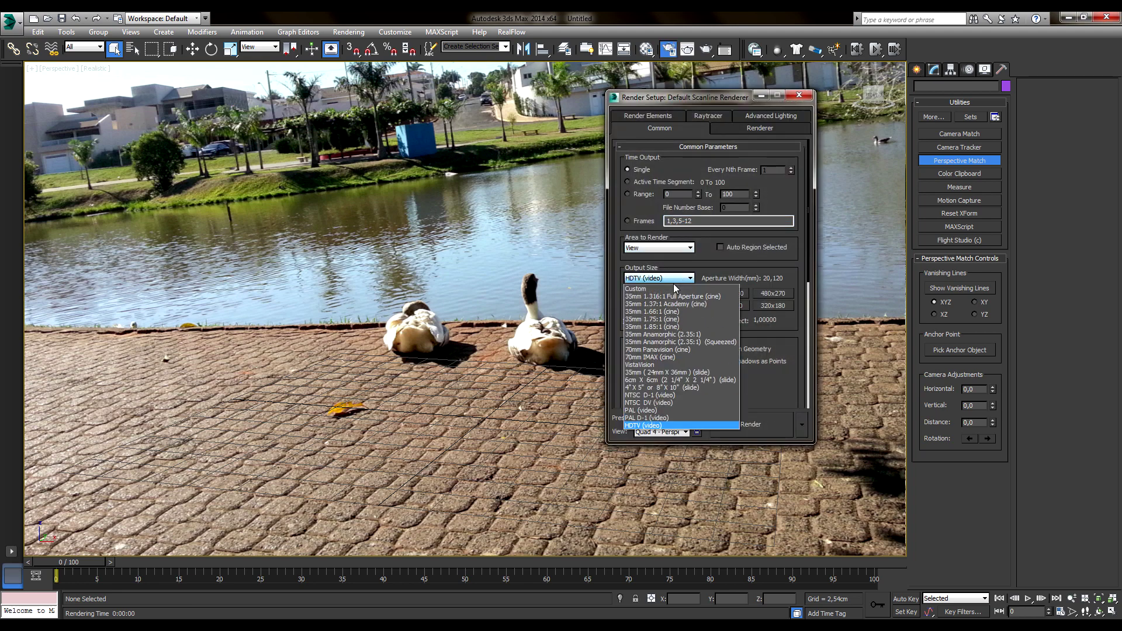
pyautogui.click(682, 280)
pyautogui.click(637, 289)
pyautogui.press('F10')
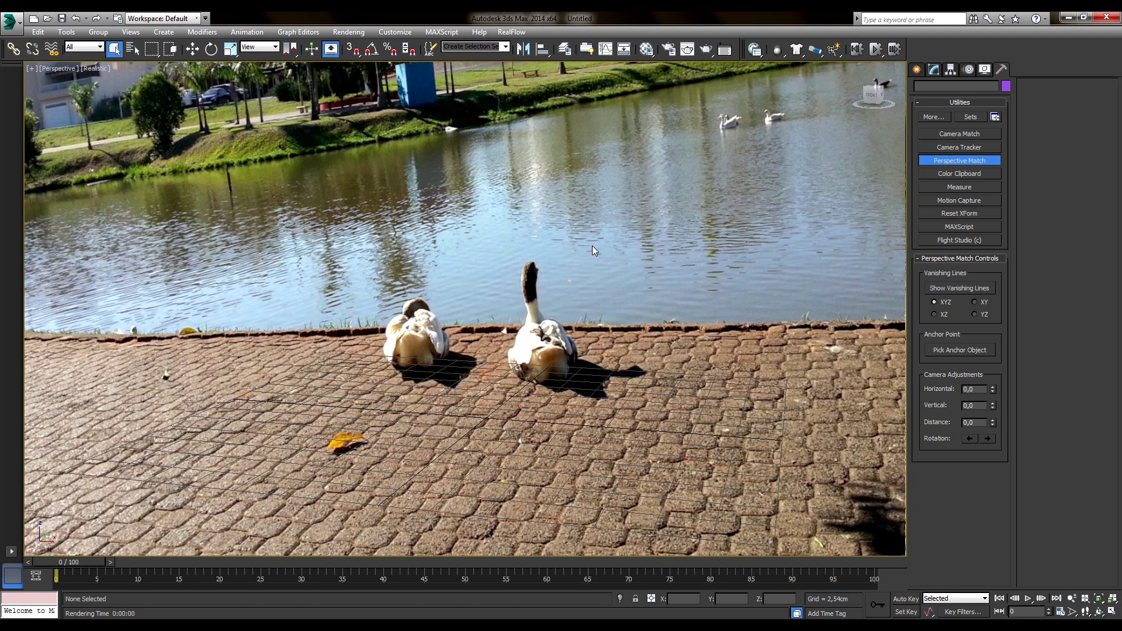
pyautogui.hotkey('shift', 'f')
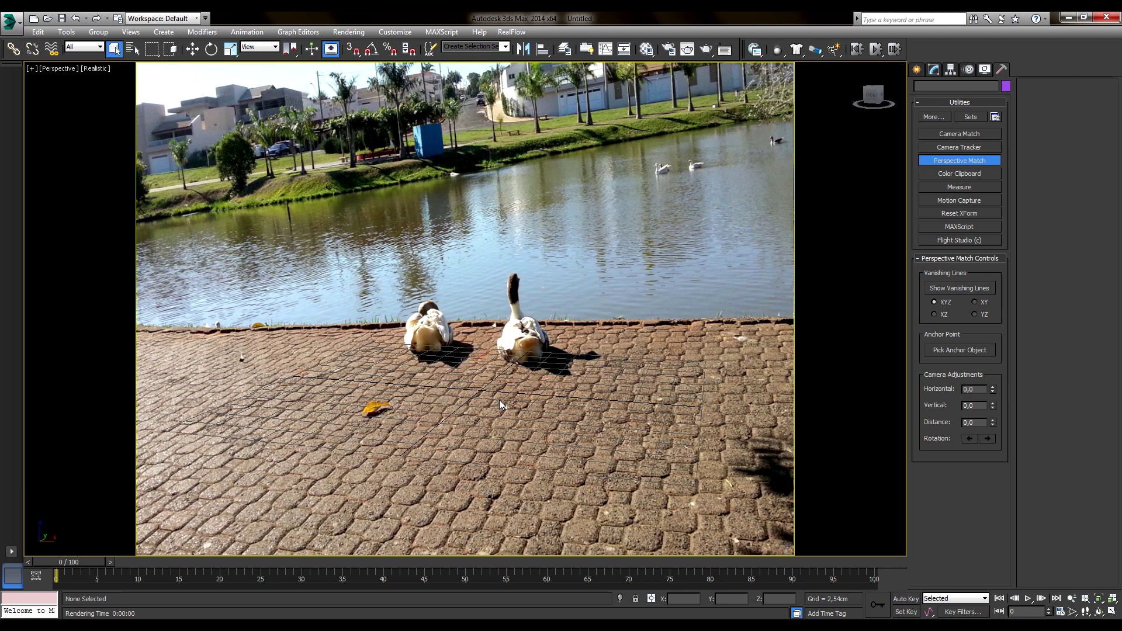
# Set the output to HDTV (video) with height 640, making width 1138.
pyautogui.press('F10')
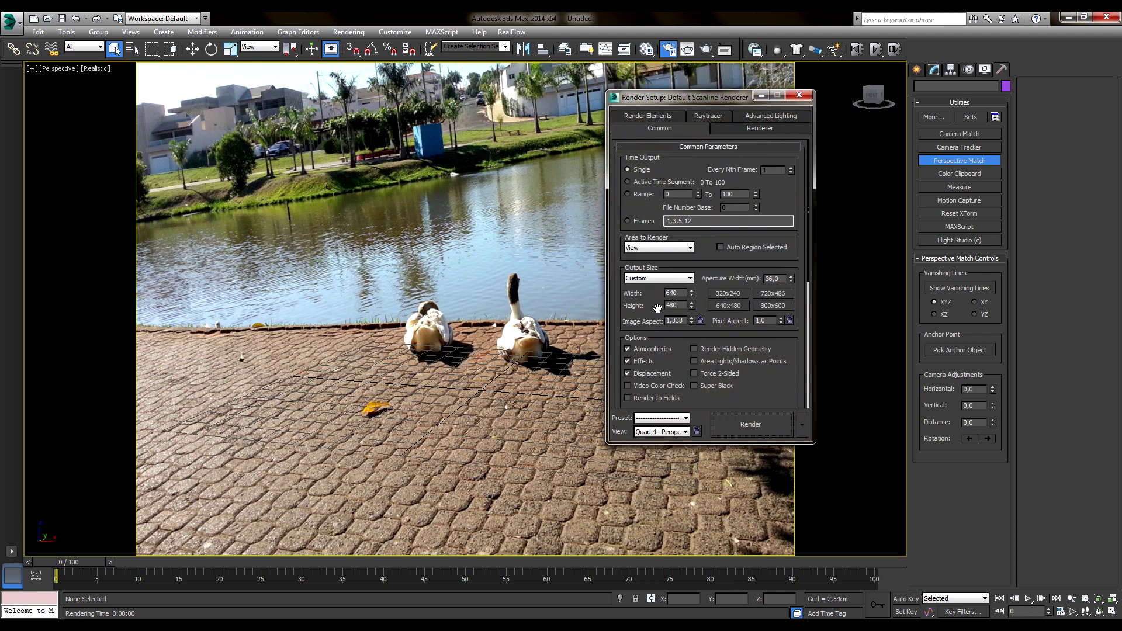
pyautogui.click(677, 279)
pyautogui.click(643, 428)
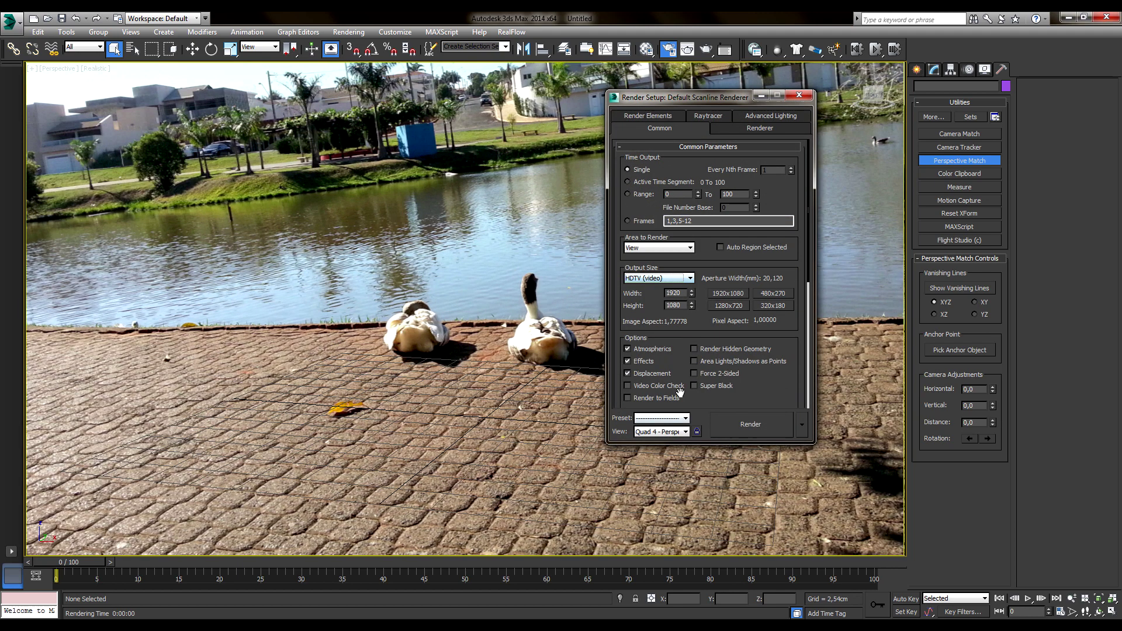
pyautogui.doubleClick(673, 305)
pyautogui.write('640')
pyautogui.press('Return')
pyautogui.click(799, 95)
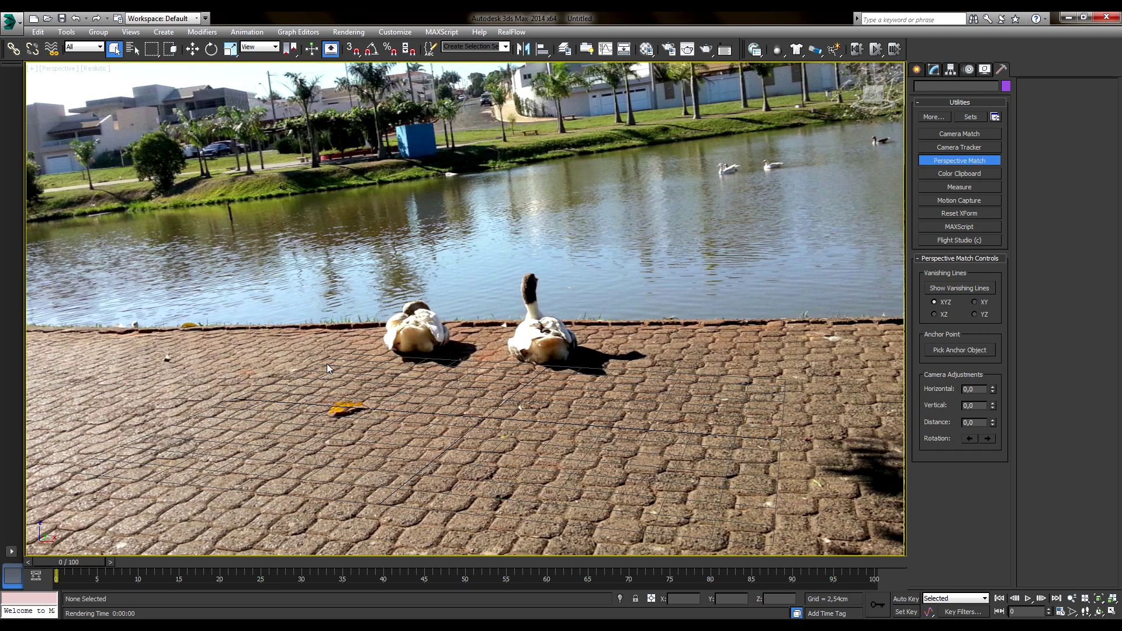
# Toggle Show Safe Frames from the viewport menu and display the XY vanishing lines.
pyautogui.click(58, 69)
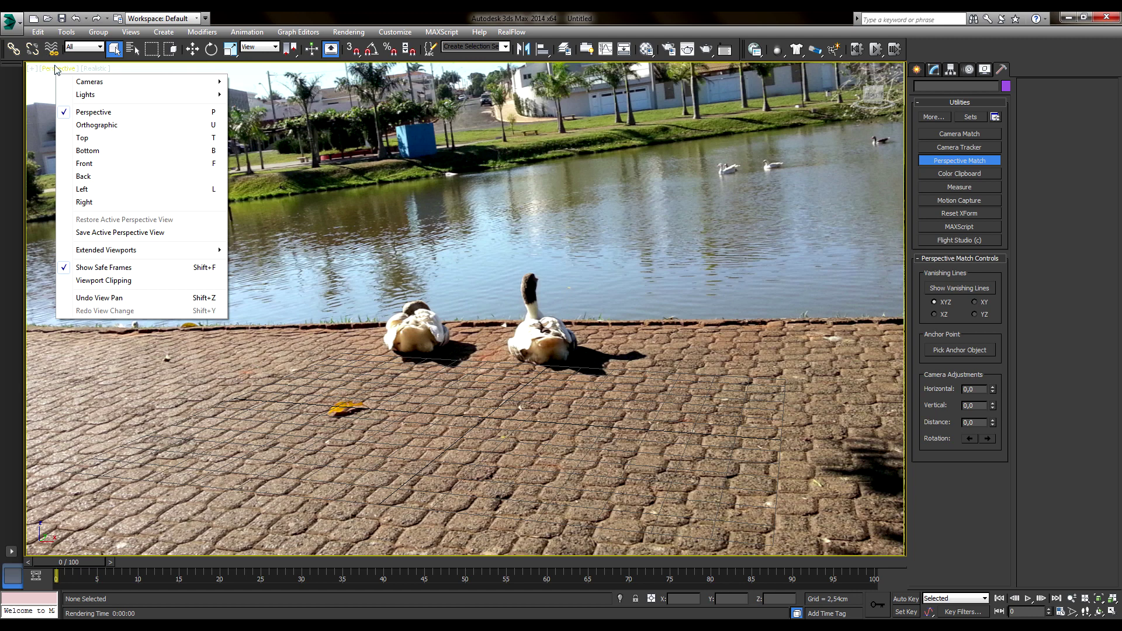
pyautogui.click(48, 68)
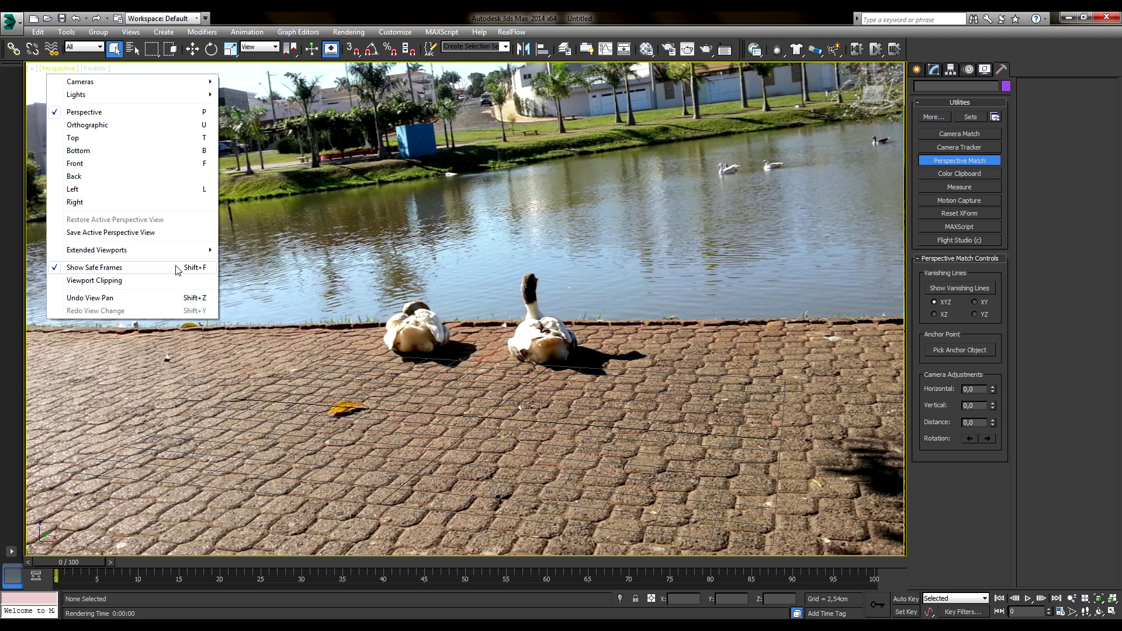
pyautogui.click(126, 271)
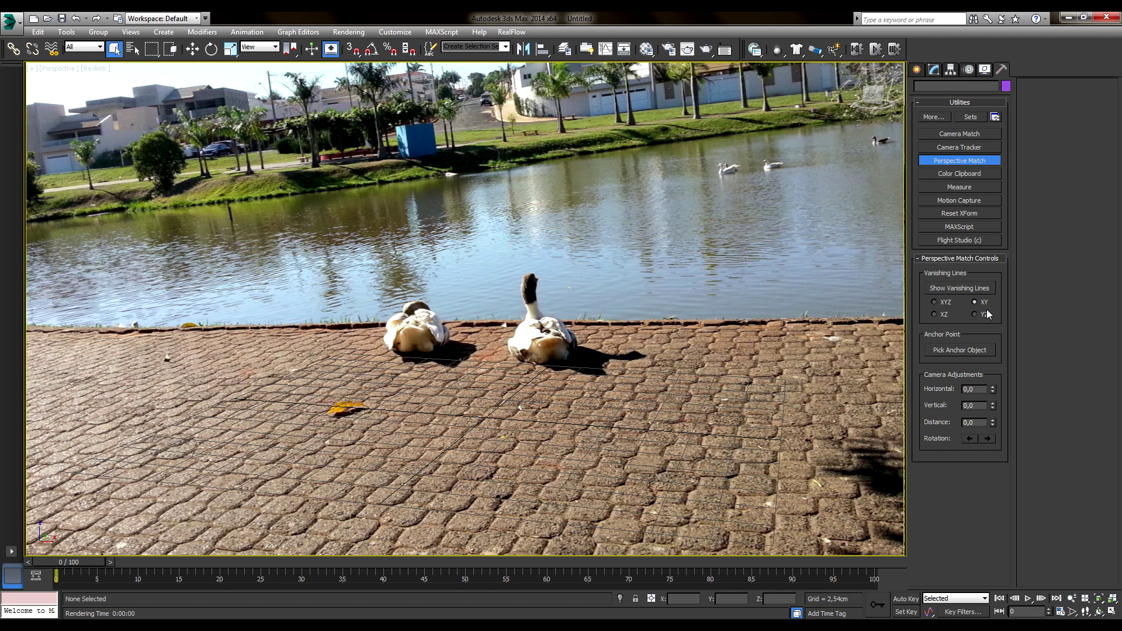
pyautogui.click(952, 289)
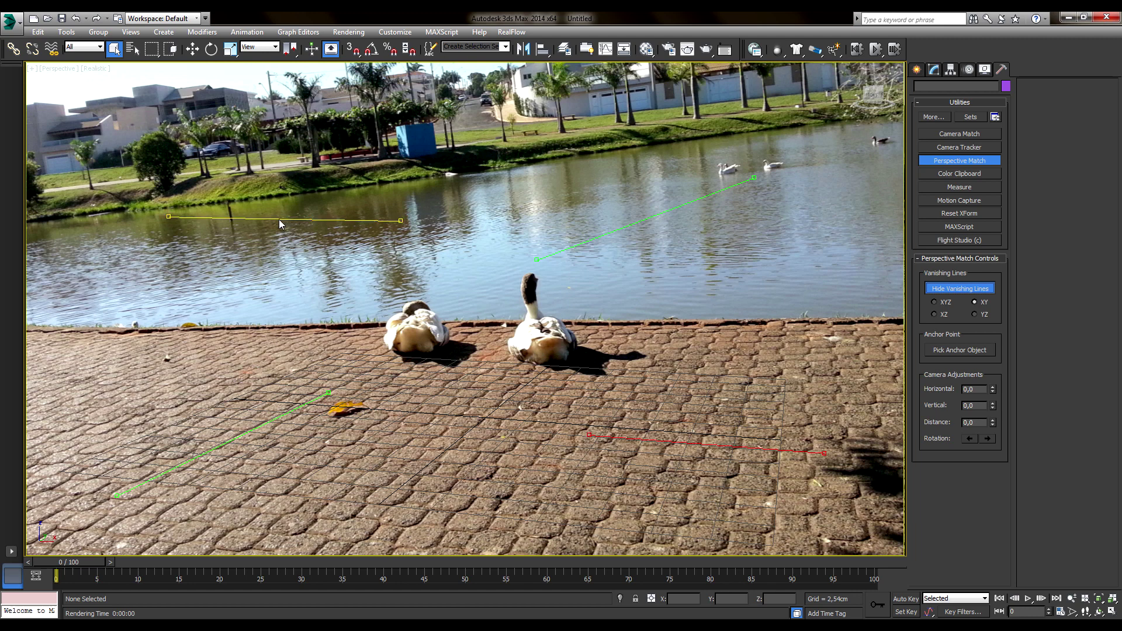
# Fit the lower and upper vanishing lines along the paving rows and pavement edge.
pyautogui.moveTo(278, 219); pyautogui.dragTo(468, 335)
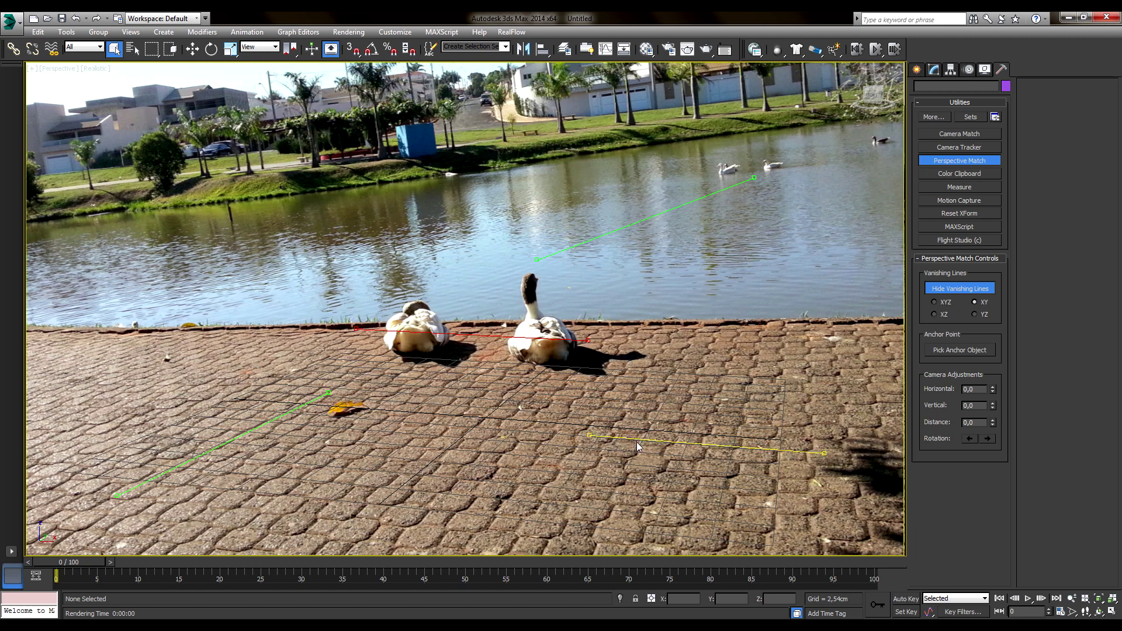
pyautogui.moveTo(637, 442)
pyautogui.mouseDown()
pyautogui.moveTo(376, 499)
pyautogui.moveTo(249, 512)
pyautogui.mouseUp()
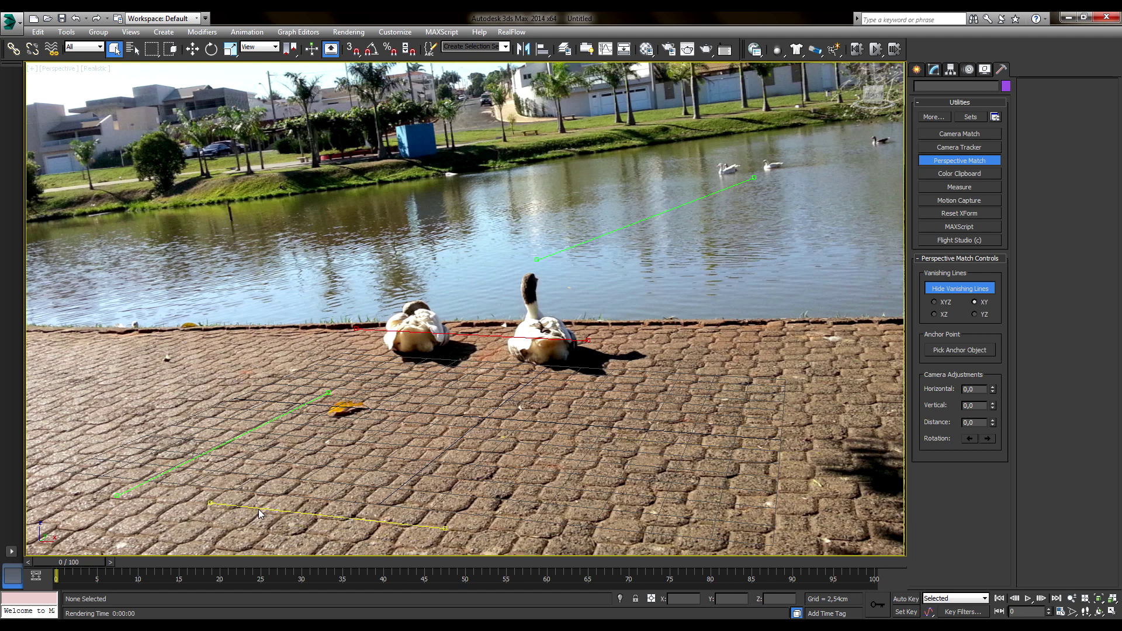
pyautogui.moveTo(439, 532); pyautogui.dragTo(592, 543)
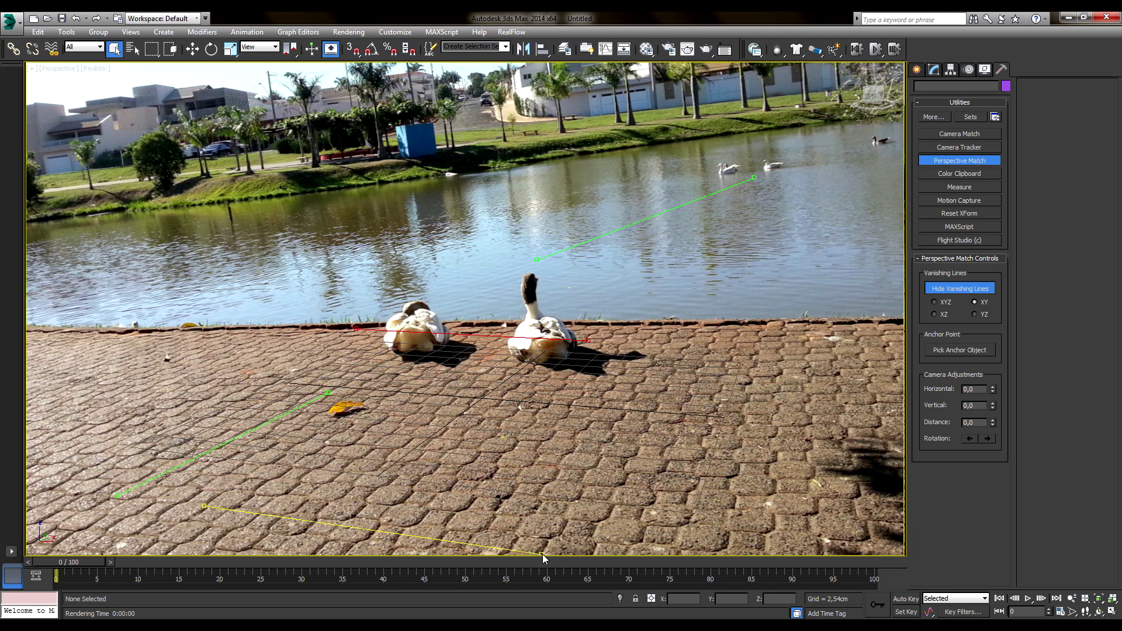
pyautogui.moveTo(483, 334); pyautogui.dragTo(488, 333)
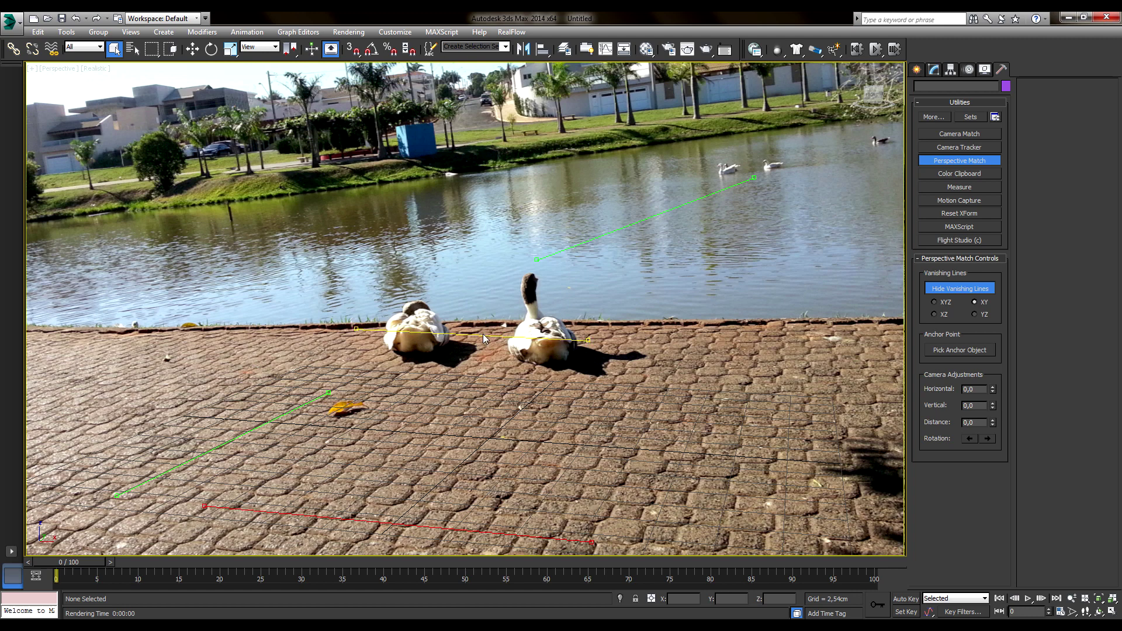
pyautogui.moveTo(594, 339); pyautogui.dragTo(696, 325)
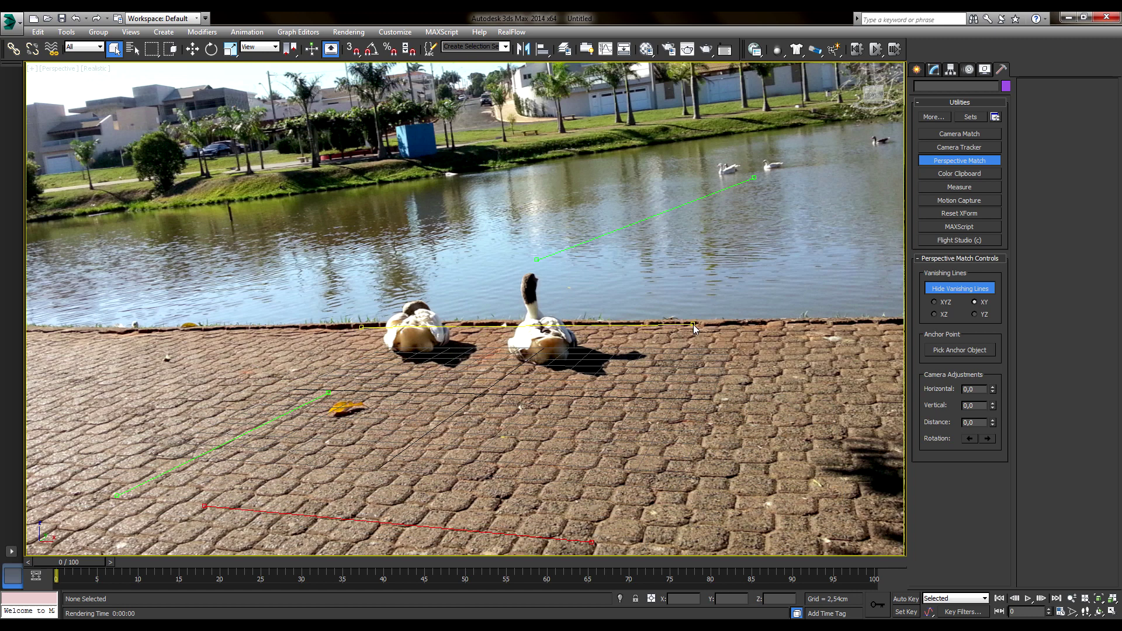
# Align the right and left vanishing lines with the pavement, then hide the vanishing lines.
pyautogui.moveTo(632, 217); pyautogui.dragTo(750, 436)
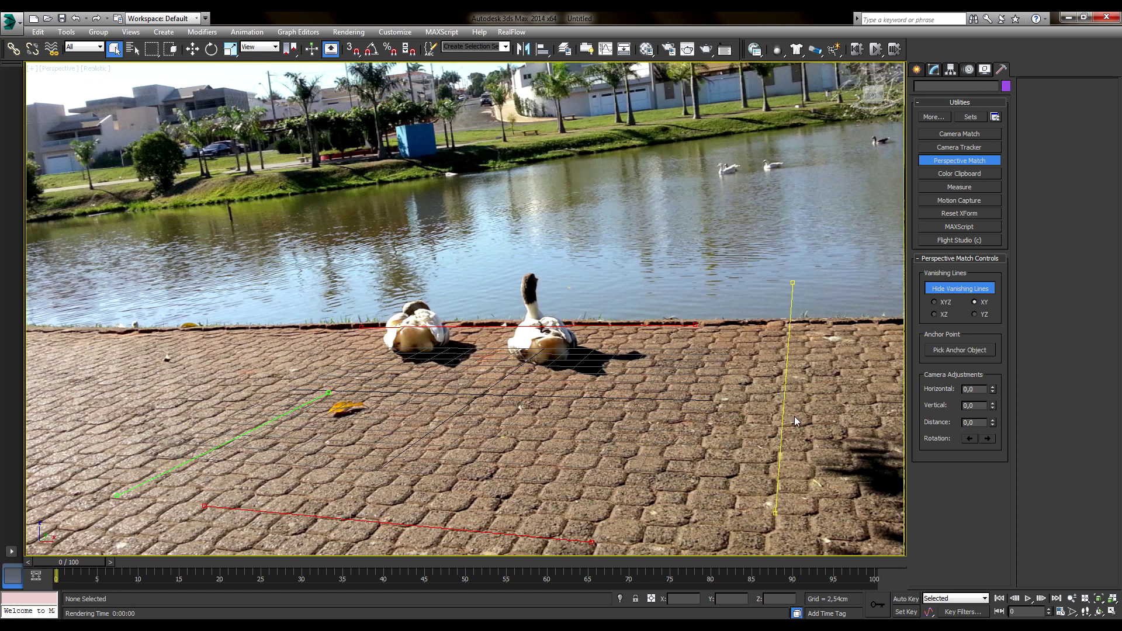
pyautogui.moveTo(774, 308); pyautogui.dragTo(758, 331)
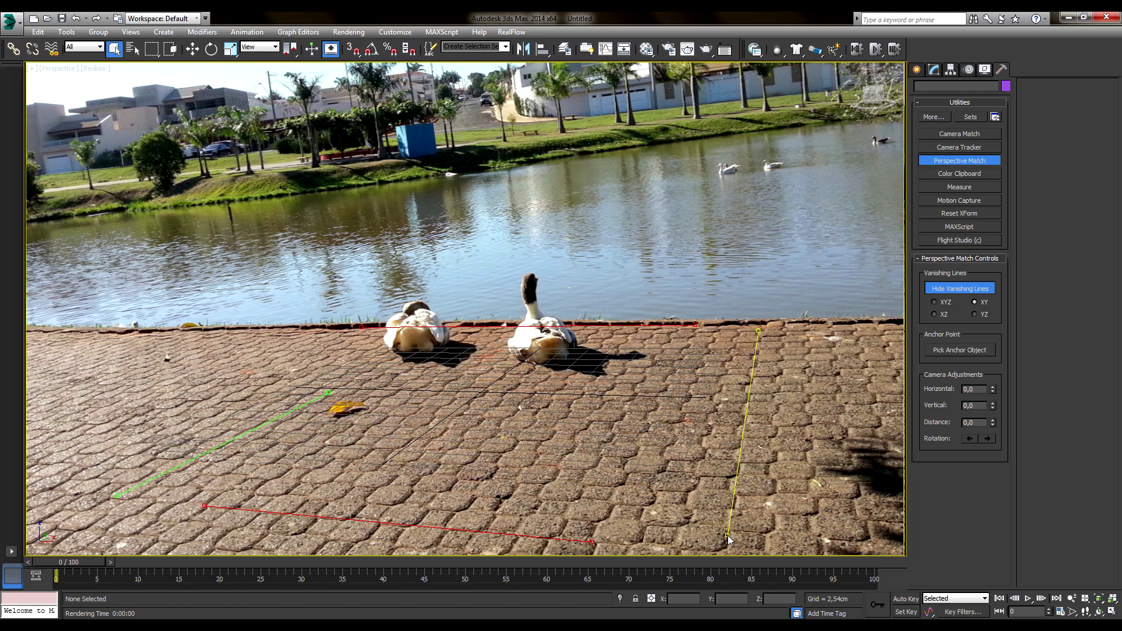
pyautogui.moveTo(730, 536); pyautogui.dragTo(728, 535)
pyautogui.moveTo(271, 427); pyautogui.dragTo(257, 387)
pyautogui.moveTo(315, 353)
pyautogui.mouseDown()
pyautogui.moveTo(284, 354)
pyautogui.moveTo(296, 350)
pyautogui.mouseUp()
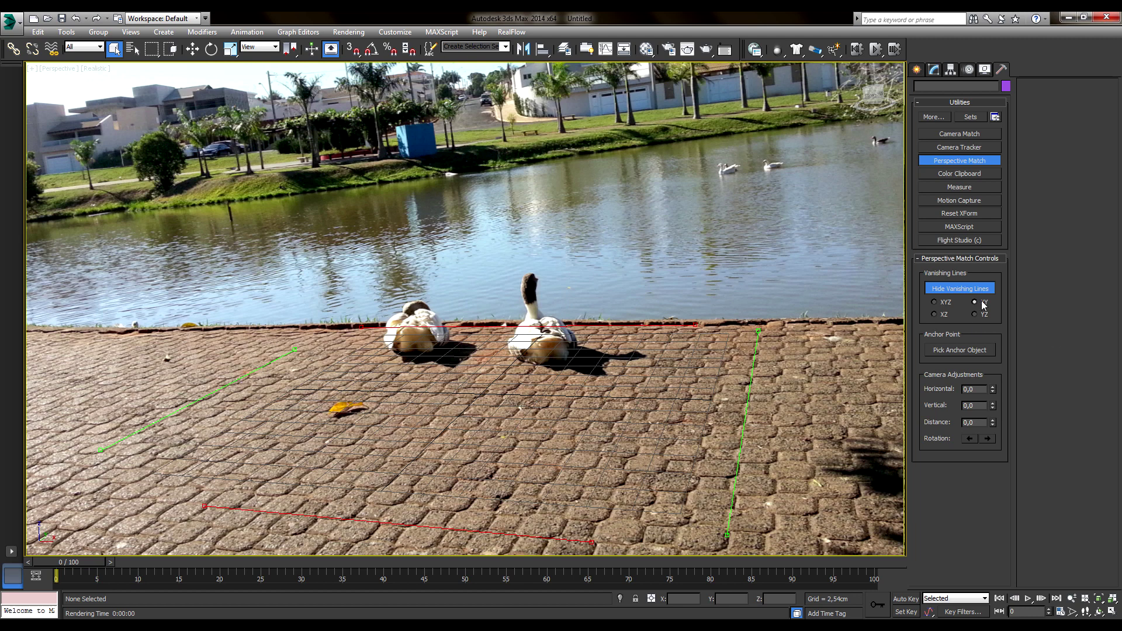
pyautogui.click(968, 289)
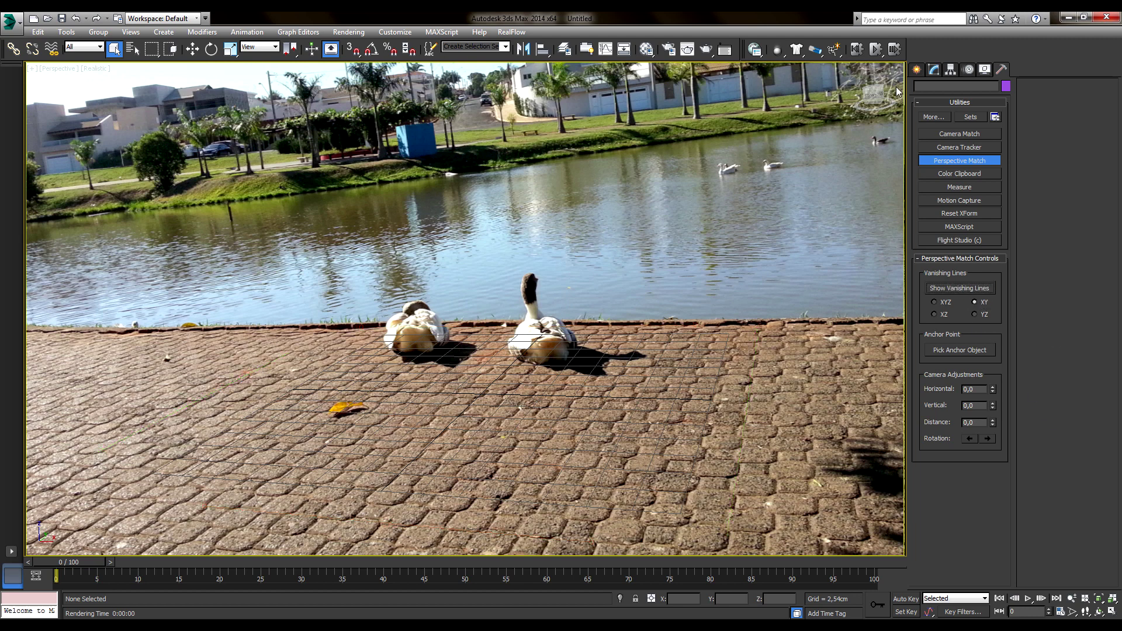
pyautogui.click(934, 69)
# Draw three test boxes on the pavement in the Perspective view.
pyautogui.click(916, 69)
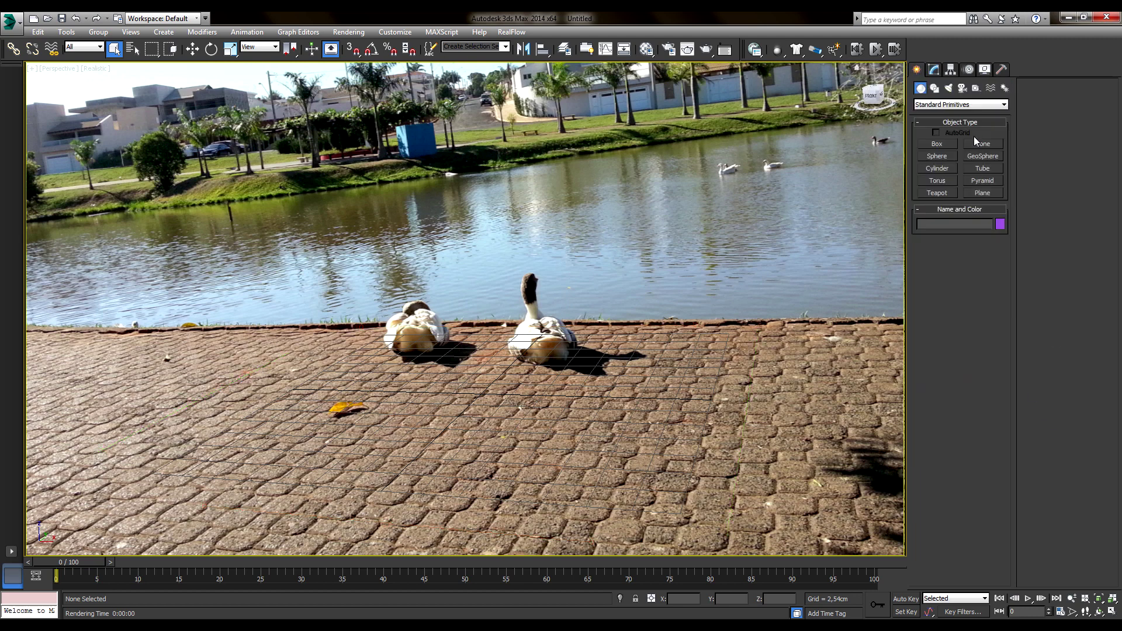
pyautogui.click(938, 144)
pyautogui.moveTo(718, 454); pyautogui.dragTo(608, 491)
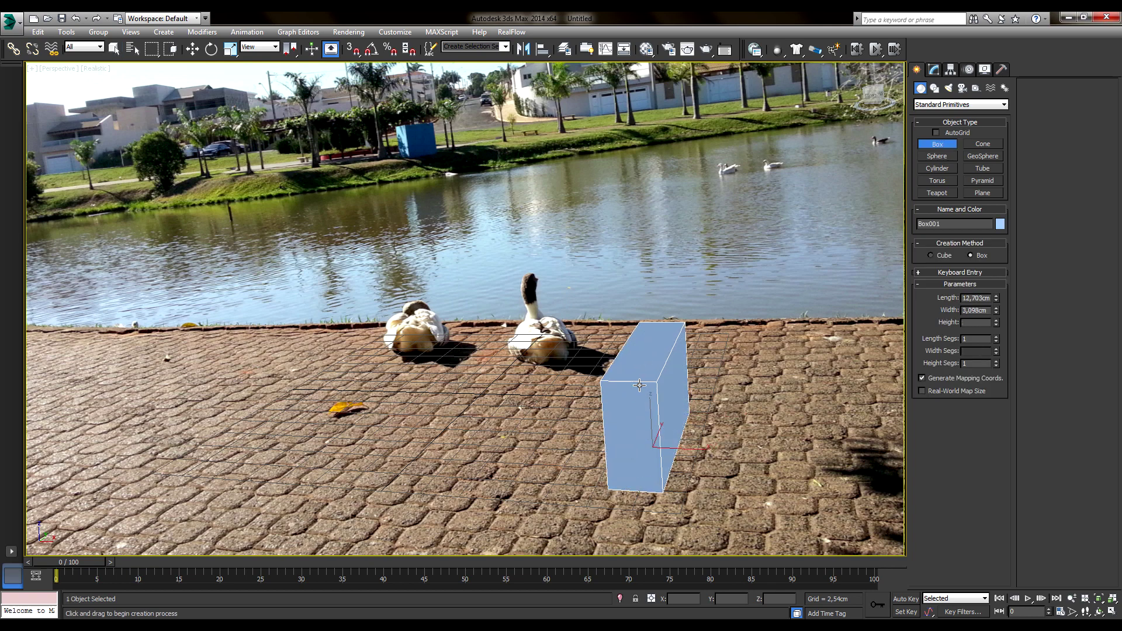
pyautogui.click(637, 381)
pyautogui.moveTo(169, 346); pyautogui.dragTo(306, 395)
pyautogui.click(288, 350)
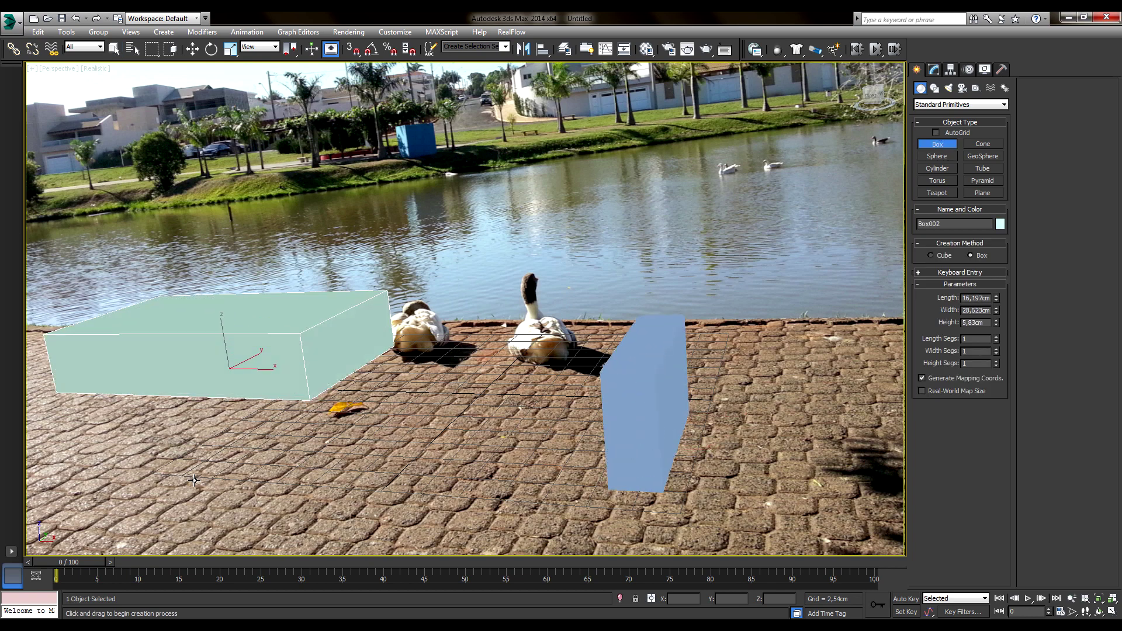
pyautogui.moveTo(186, 480); pyautogui.dragTo(238, 529)
pyautogui.click(274, 456)
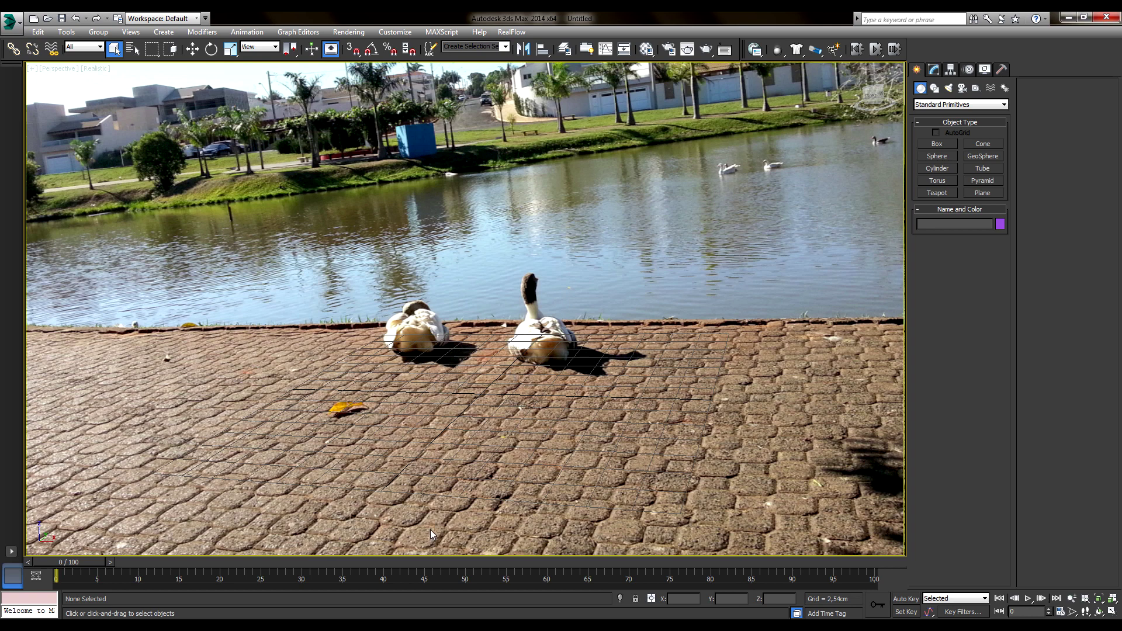
# Create a teapot on the pavement beside the yellow leaf and test-render it over the photo.
pyautogui.click(936, 194)
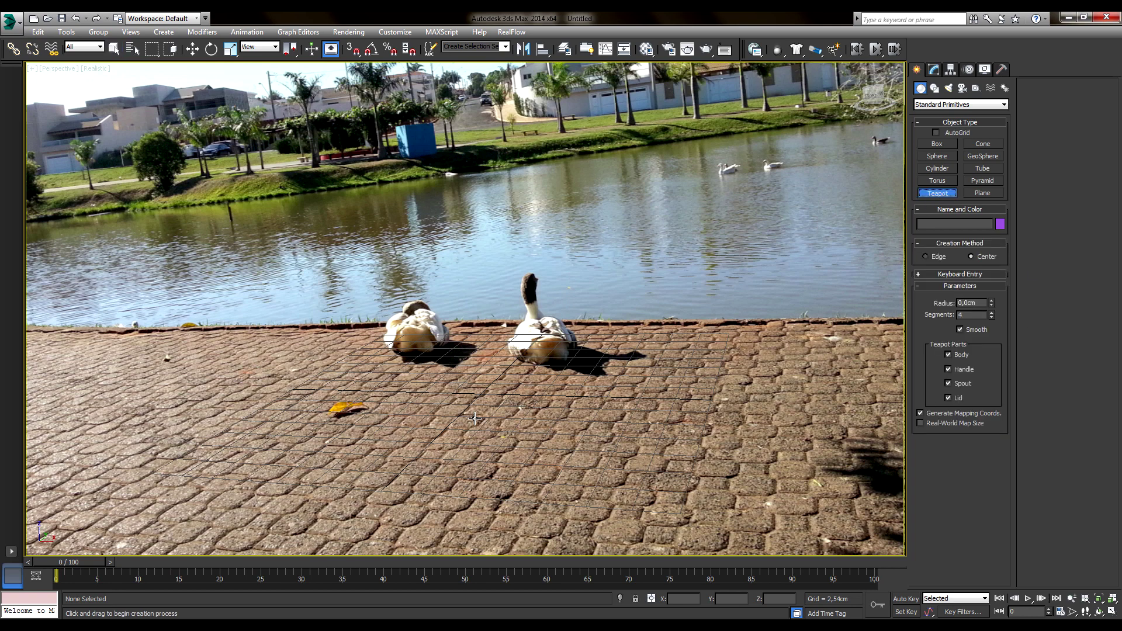
pyautogui.moveTo(230, 447); pyautogui.dragTo(251, 463)
pyautogui.click(114, 48)
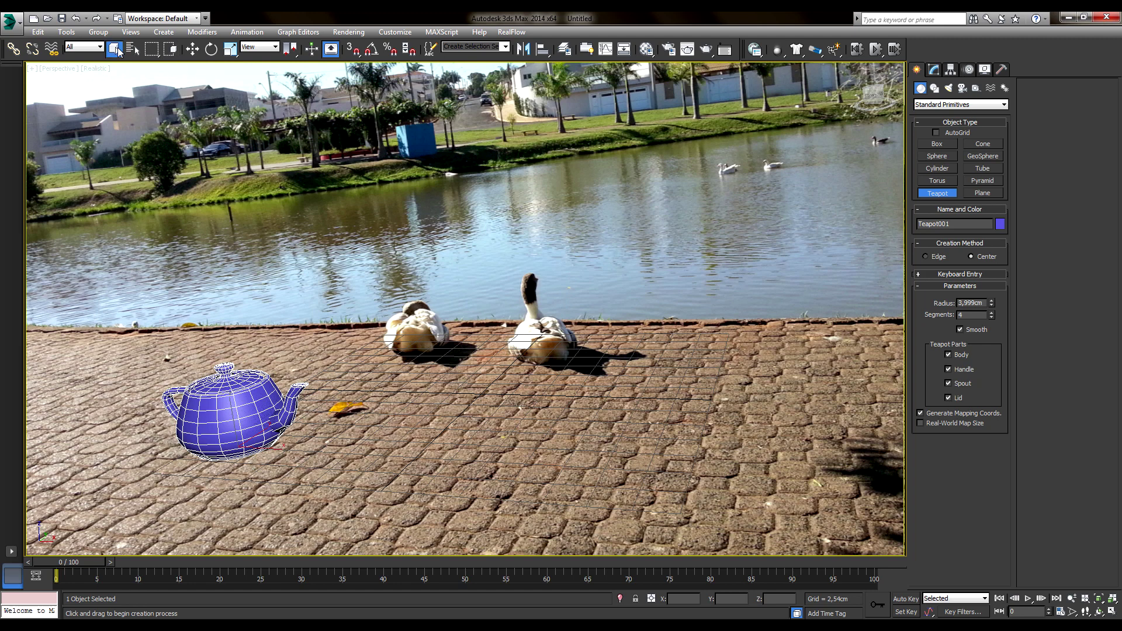
pyautogui.click(315, 197)
pyautogui.hotkey('shift', 'q')
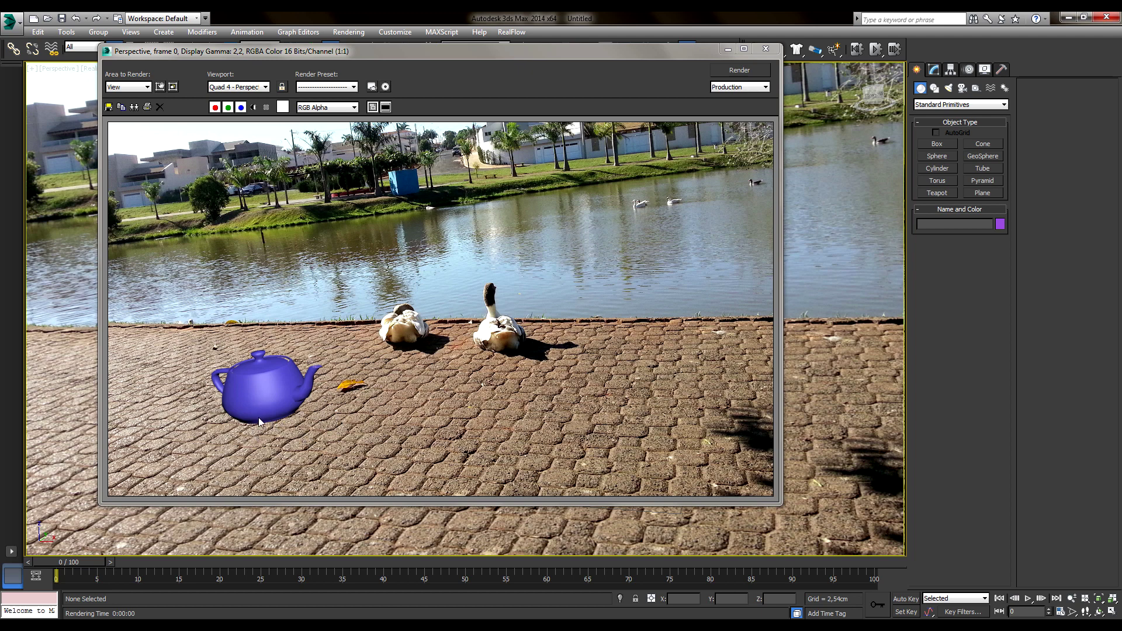
pyautogui.click(766, 49)
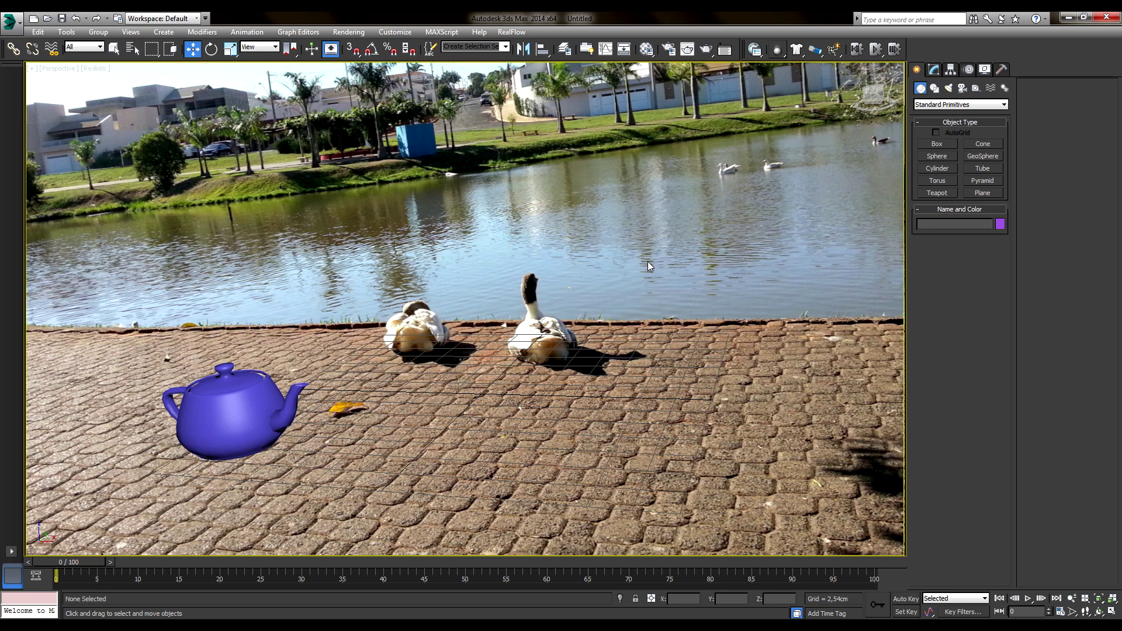
pyautogui.click(994, 193)
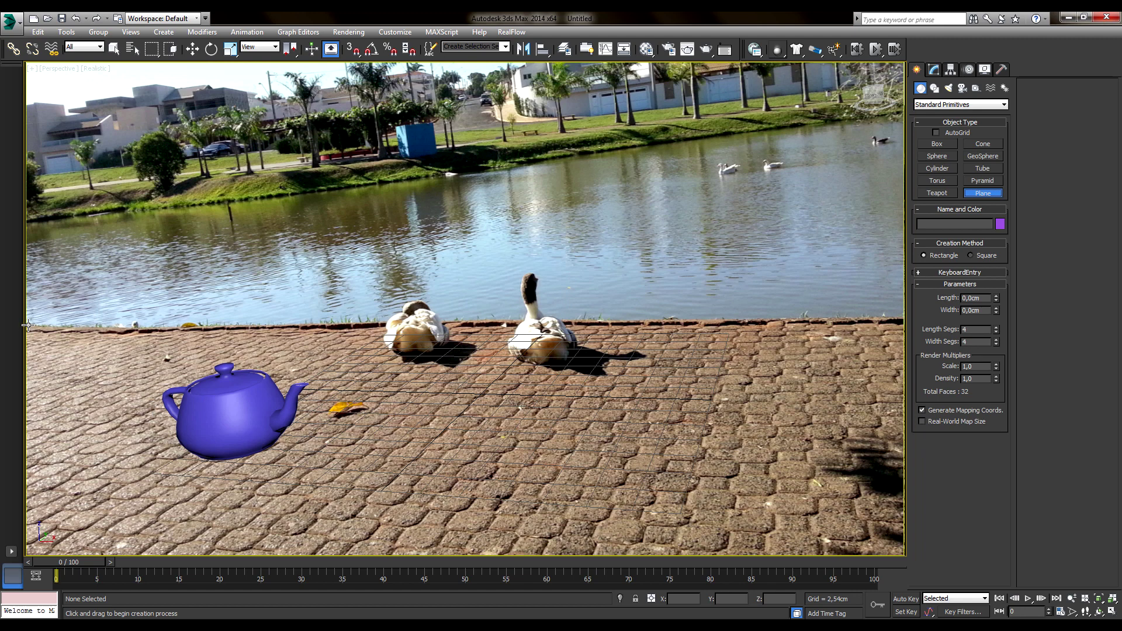
# Draw Plane001 at 58,956 × 119,3 cm, lower it onto the pavement, and make it see-through.
pyautogui.moveTo(28, 325); pyautogui.dragTo(223, 399)
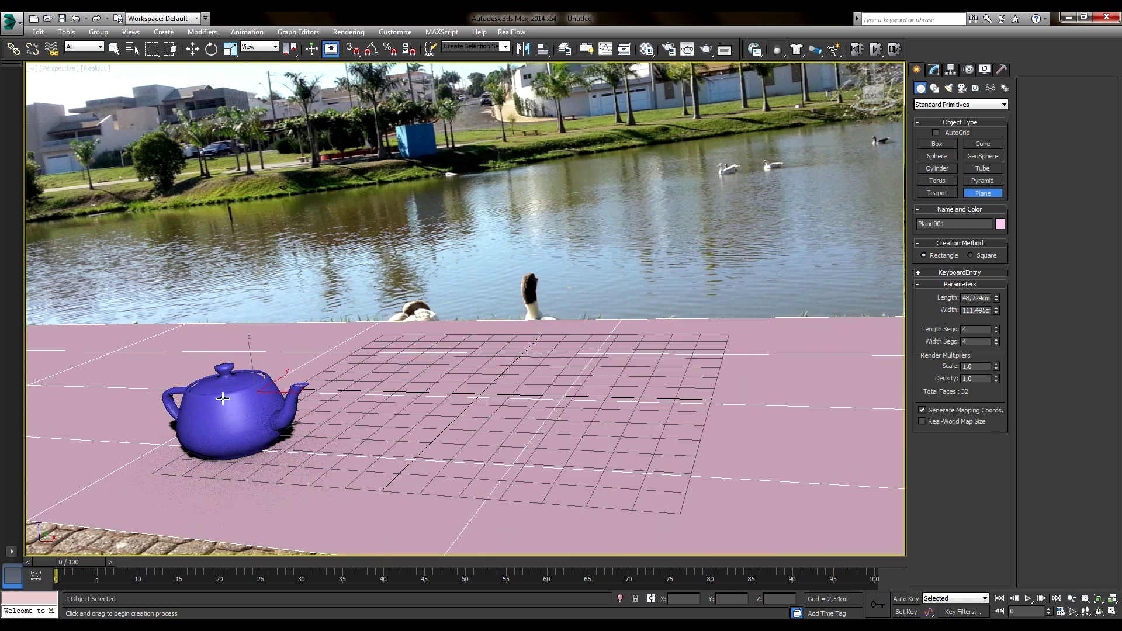
pyautogui.click(937, 75)
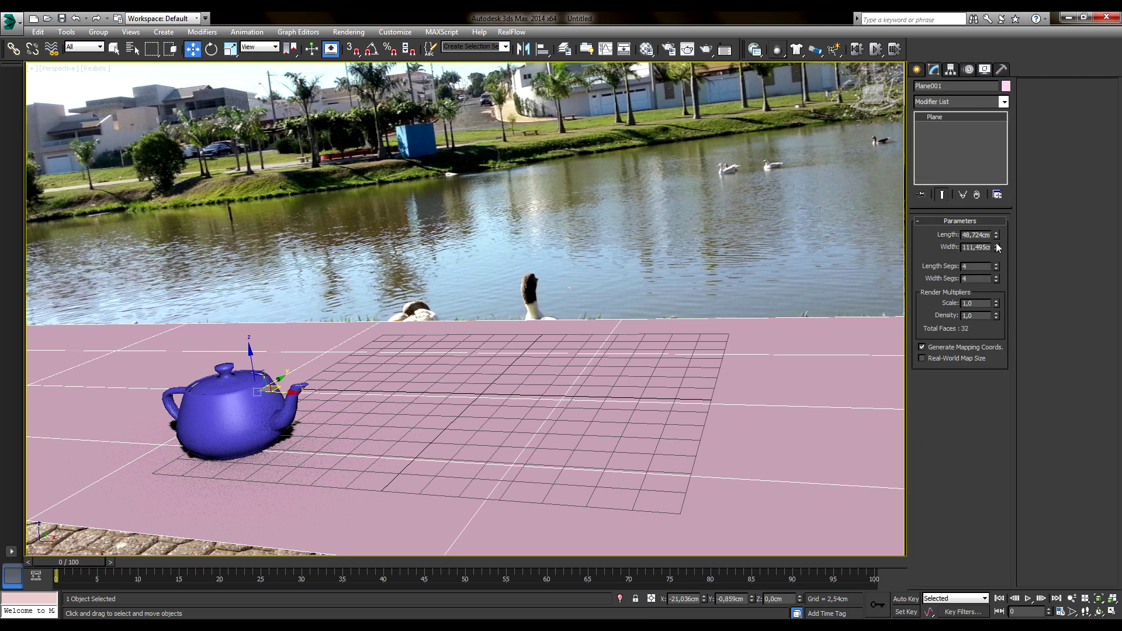
pyautogui.moveTo(997, 247); pyautogui.dragTo(997, 243)
pyautogui.moveTo(997, 224); pyautogui.dragTo(996, 219)
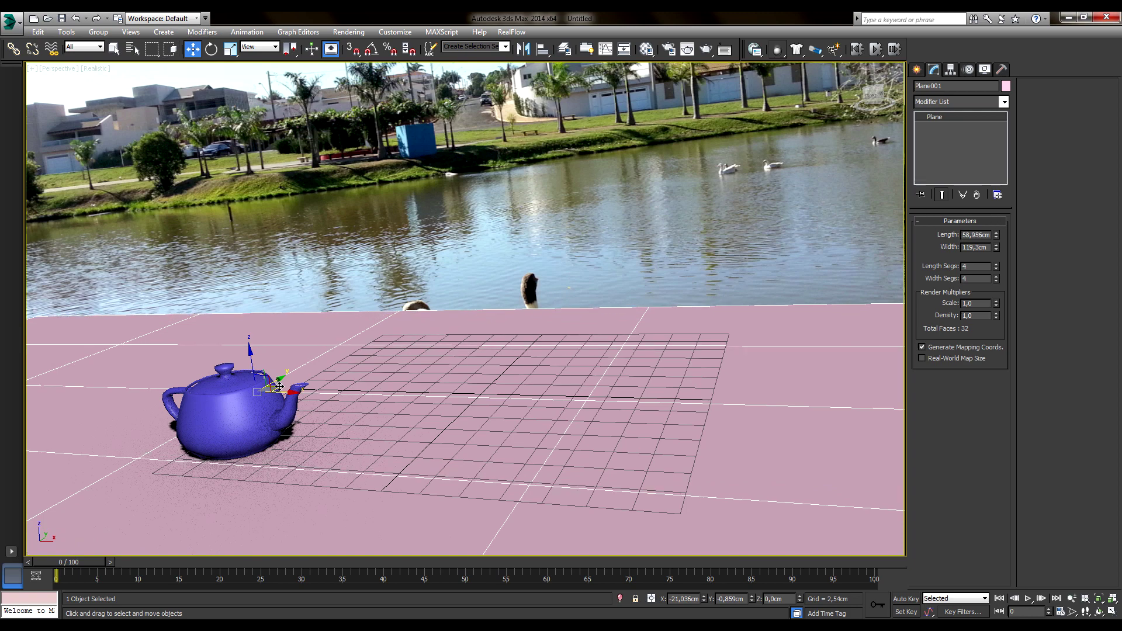
pyautogui.moveTo(274, 383)
pyautogui.mouseDown()
pyautogui.moveTo(284, 421)
pyautogui.moveTo(292, 411)
pyautogui.mouseUp()
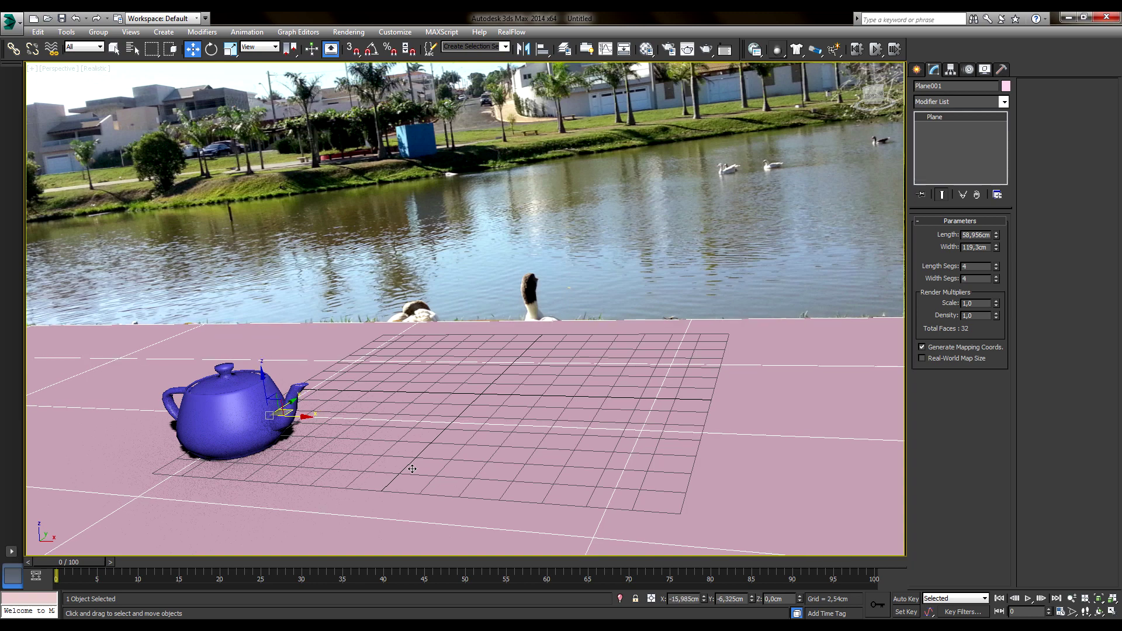
pyautogui.click(352, 159)
pyautogui.click(480, 389)
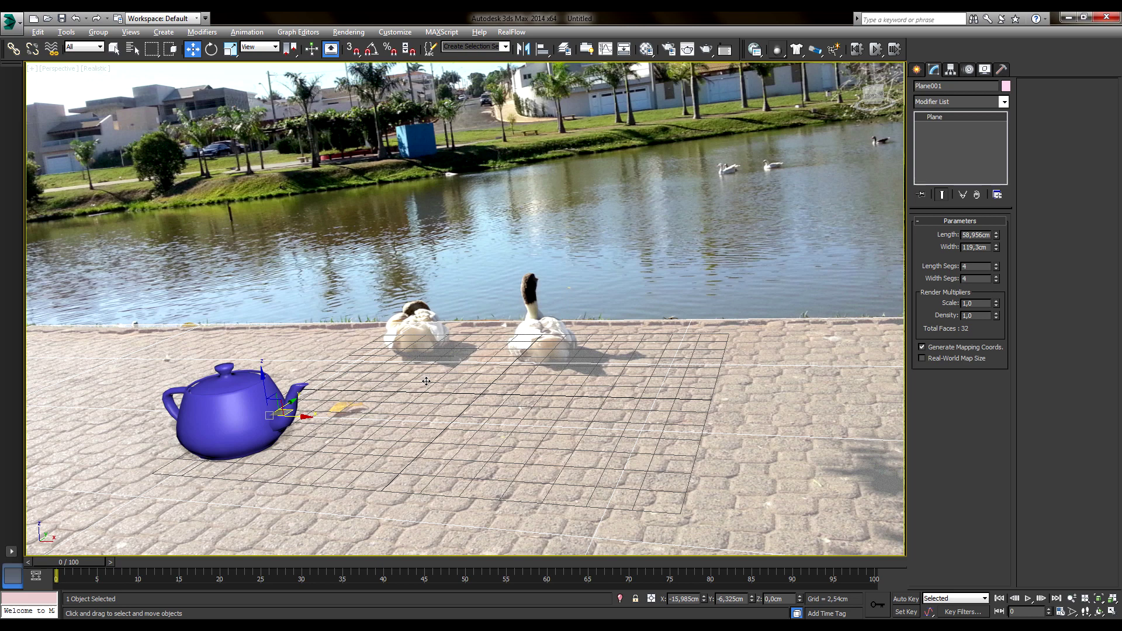
pyautogui.press('F4')
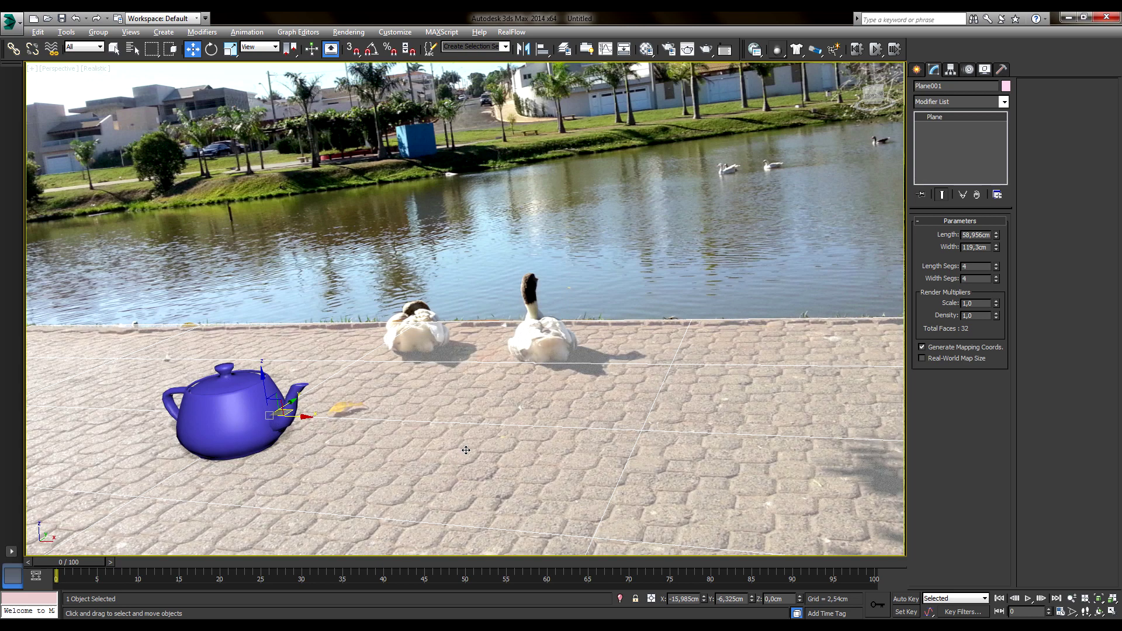
# Change material slot 02 - Default from Arch & Design to Matte/Shadow.
pyautogui.click(650, 253)
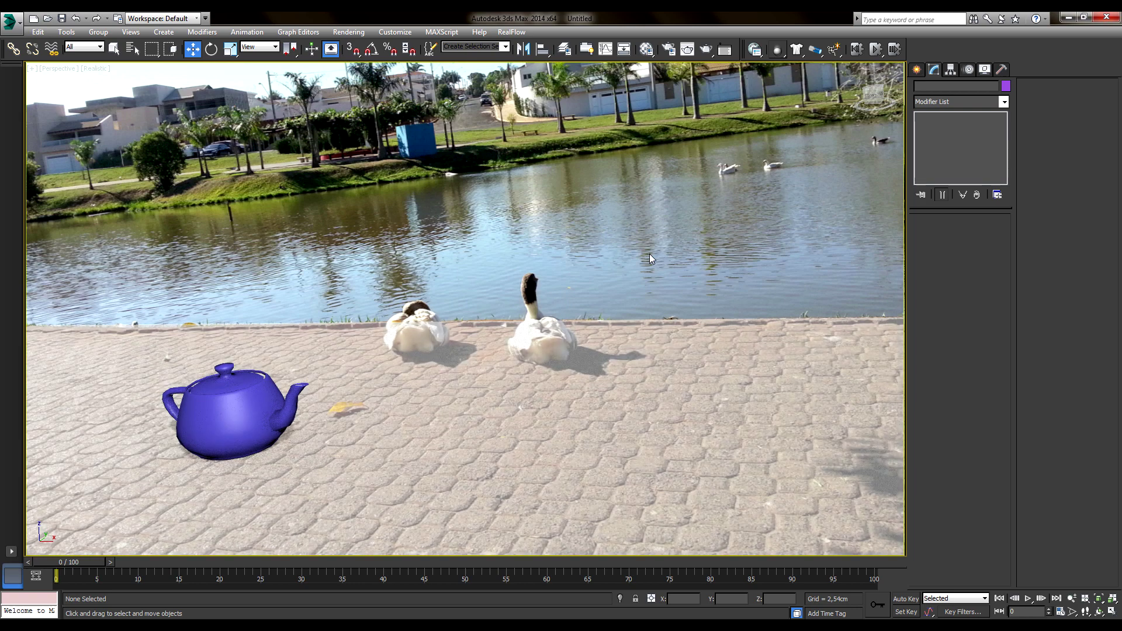
pyautogui.press('m')
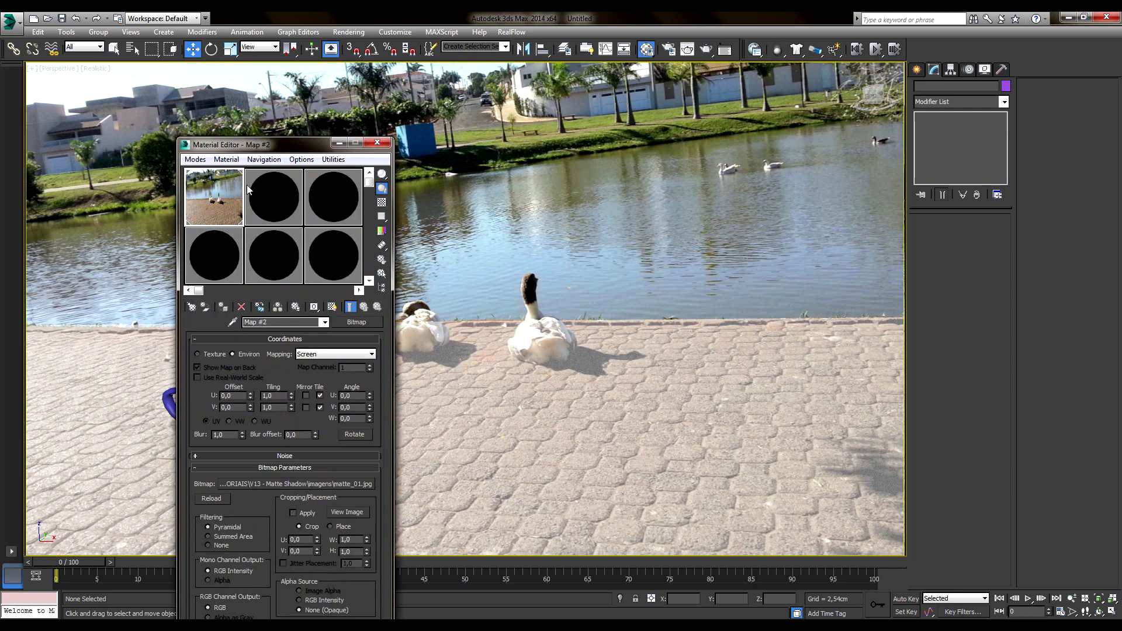
pyautogui.moveTo(276, 150); pyautogui.dragTo(704, 56)
pyautogui.click(693, 93)
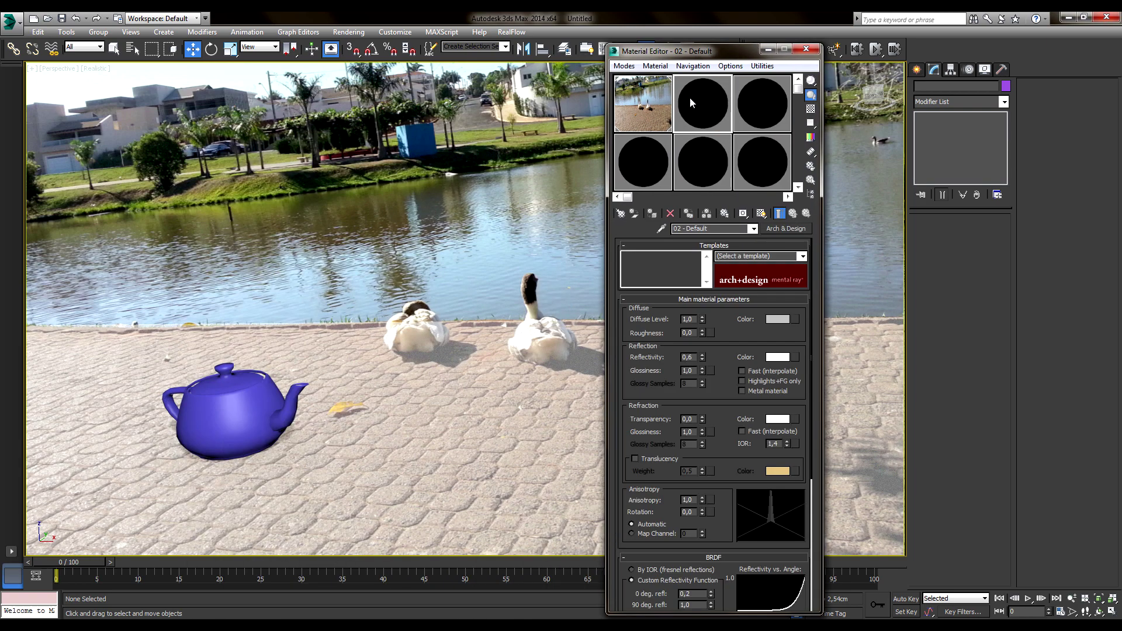
pyautogui.click(782, 229)
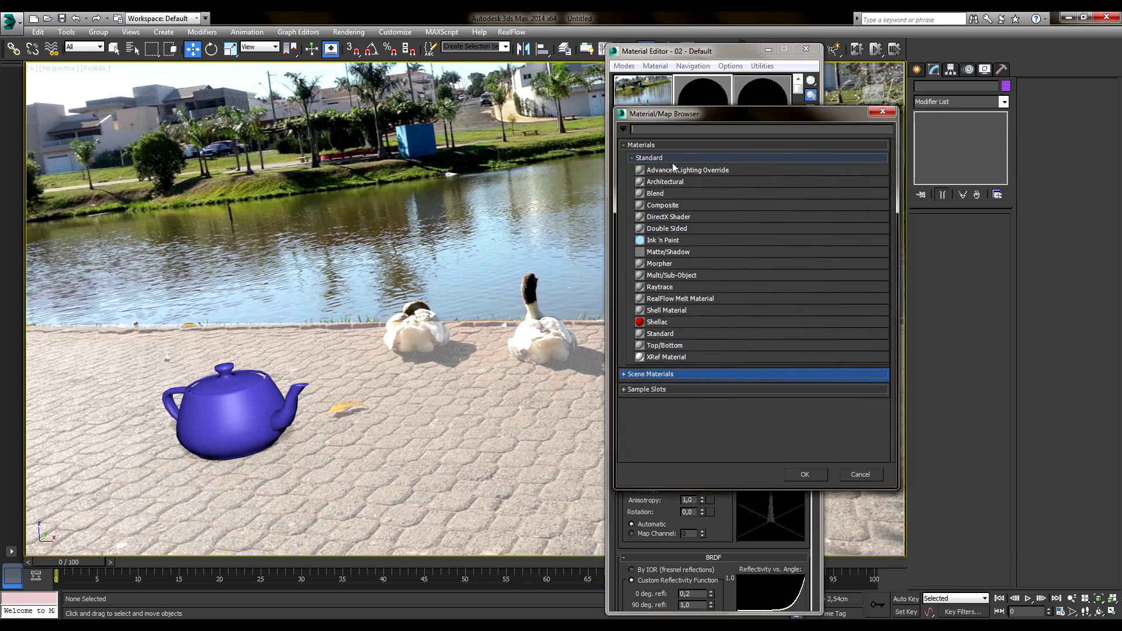
pyautogui.click(662, 253)
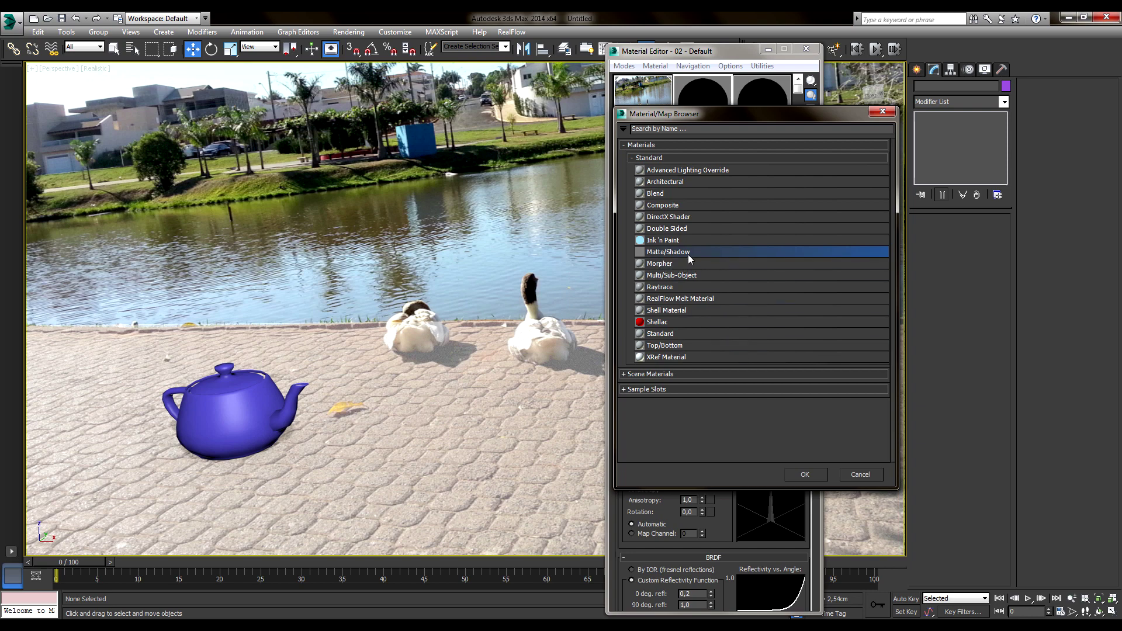
pyautogui.click(805, 475)
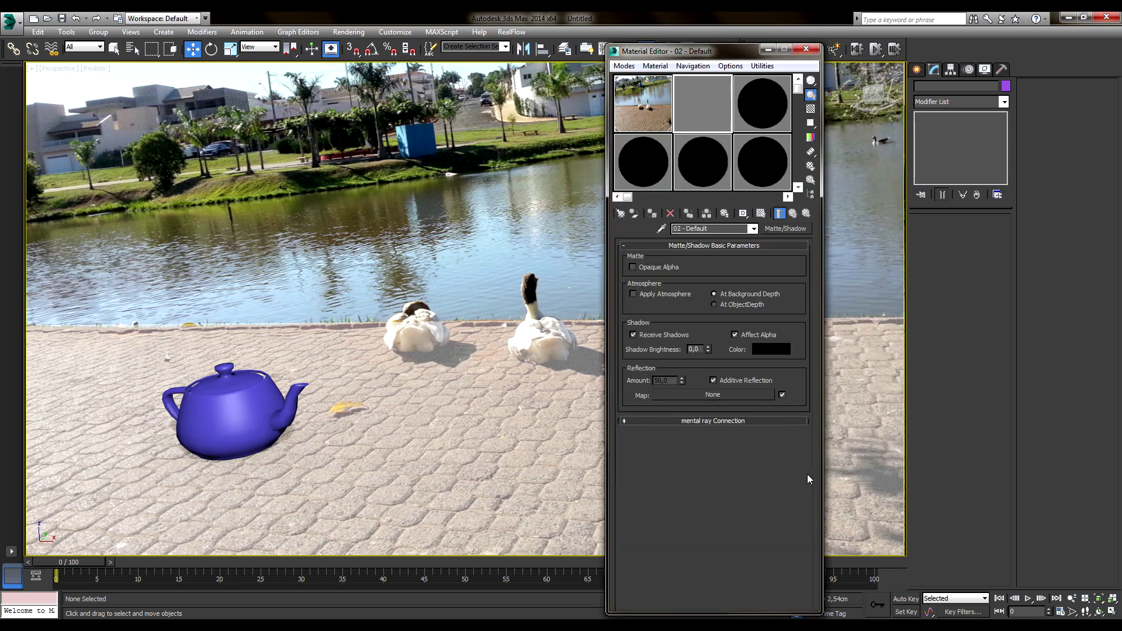
# Confirm the renderer stays Default Scanline, then close Render Setup and the Material Editor.
pyautogui.press('F10')
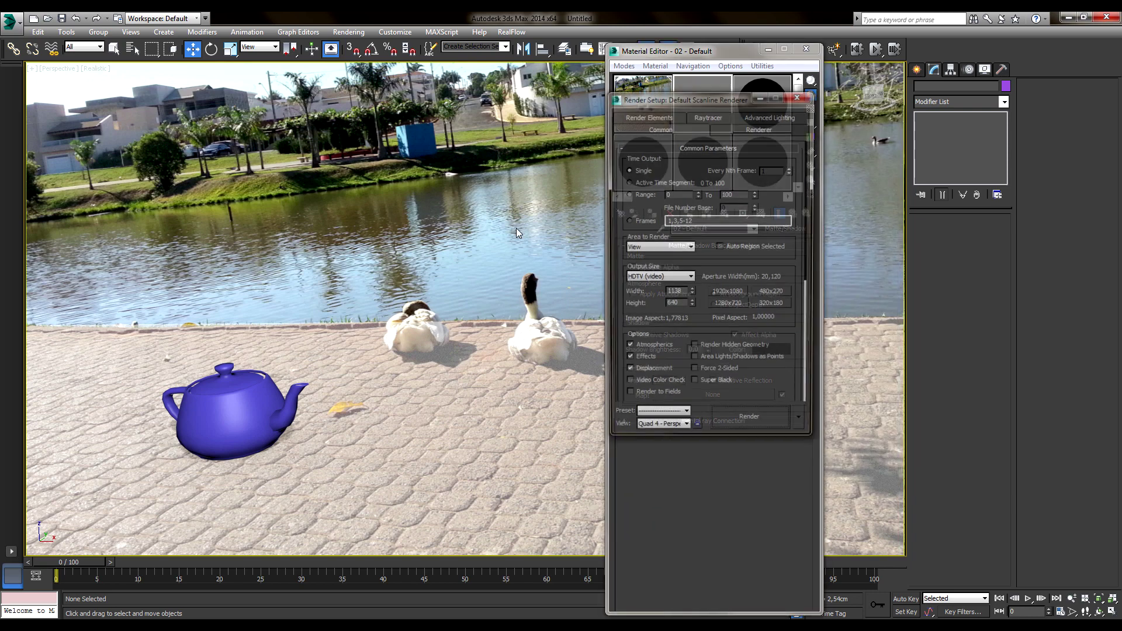
pyautogui.scroll(-5, 770, 407)
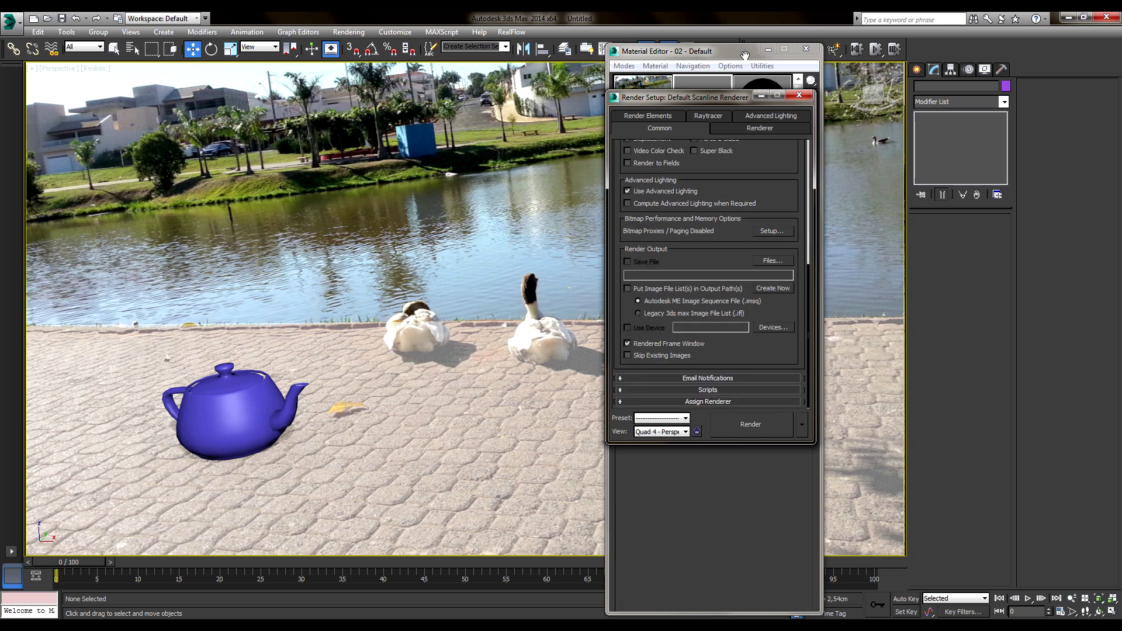
pyautogui.click(724, 402)
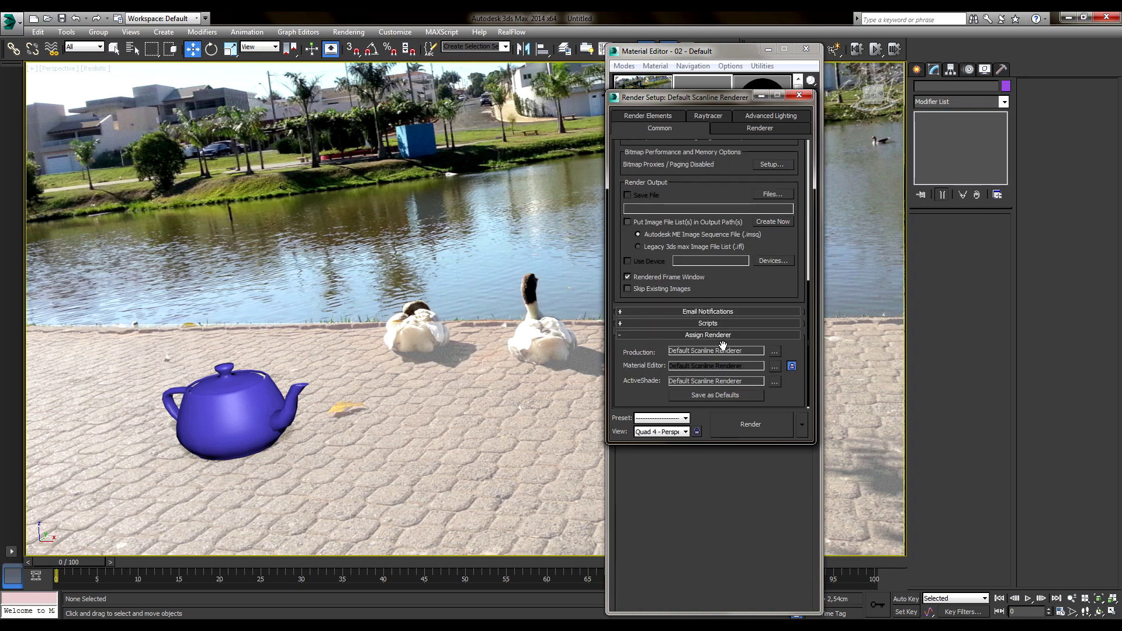
pyautogui.moveTo(687, 99); pyautogui.dragTo(425, 132)
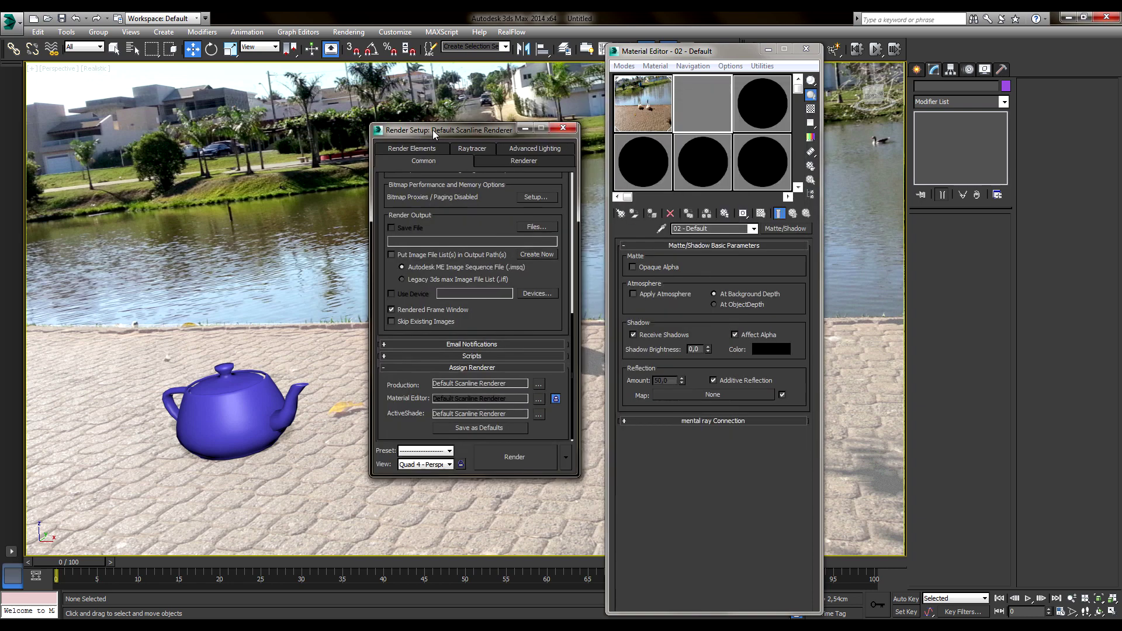
pyautogui.moveTo(519, 343); pyautogui.dragTo(519, 340)
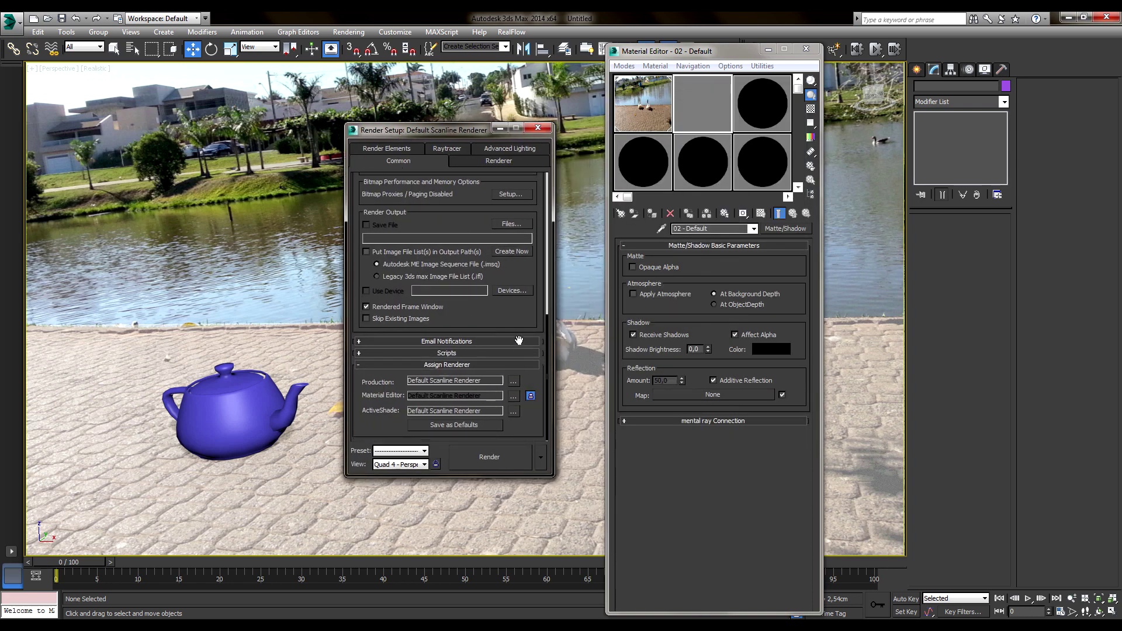
pyautogui.click(514, 382)
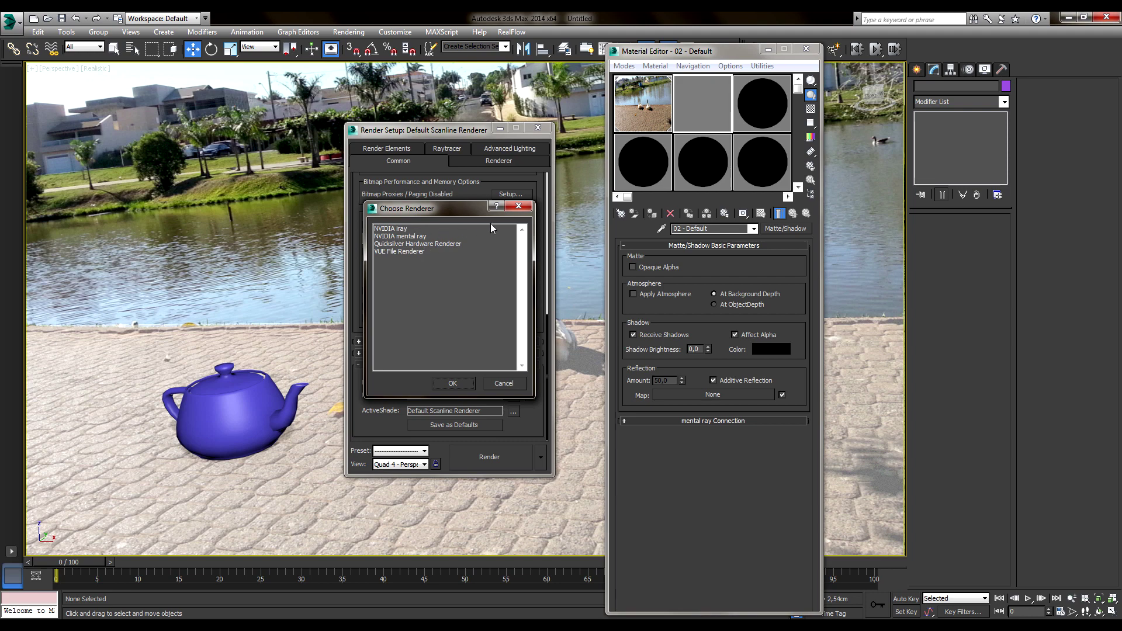
pyautogui.click(518, 205)
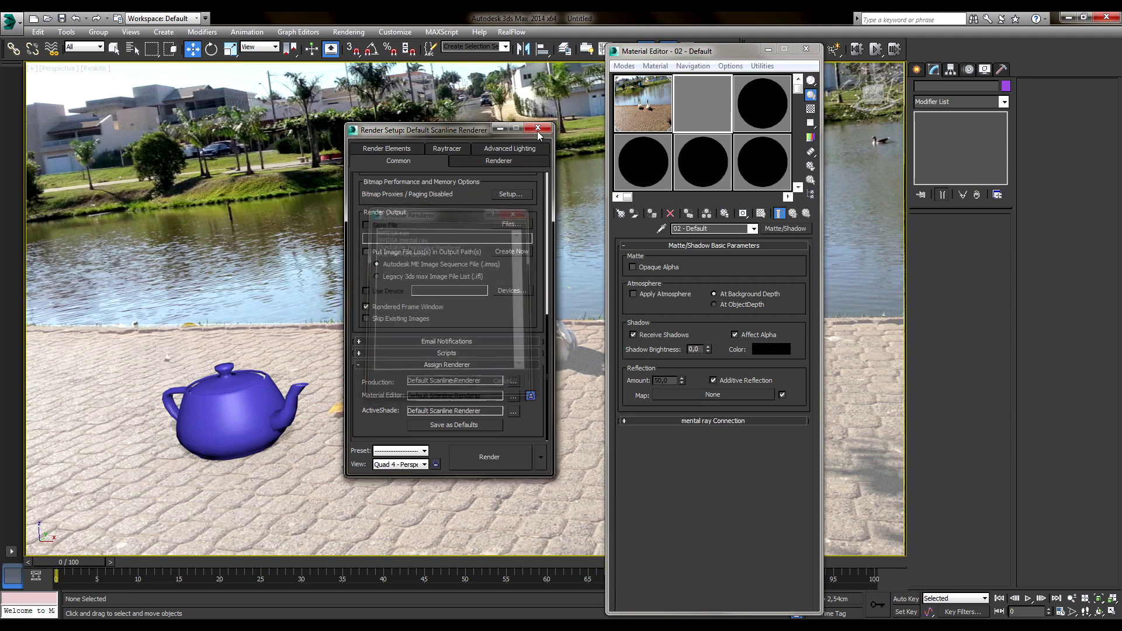
pyautogui.click(538, 128)
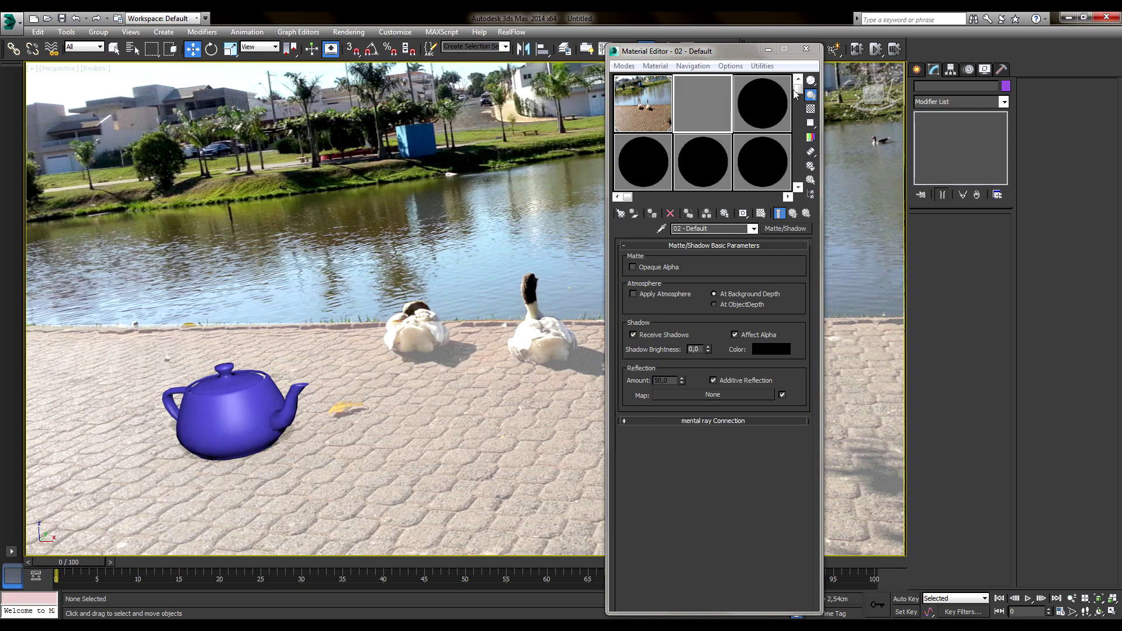
pyautogui.click(807, 50)
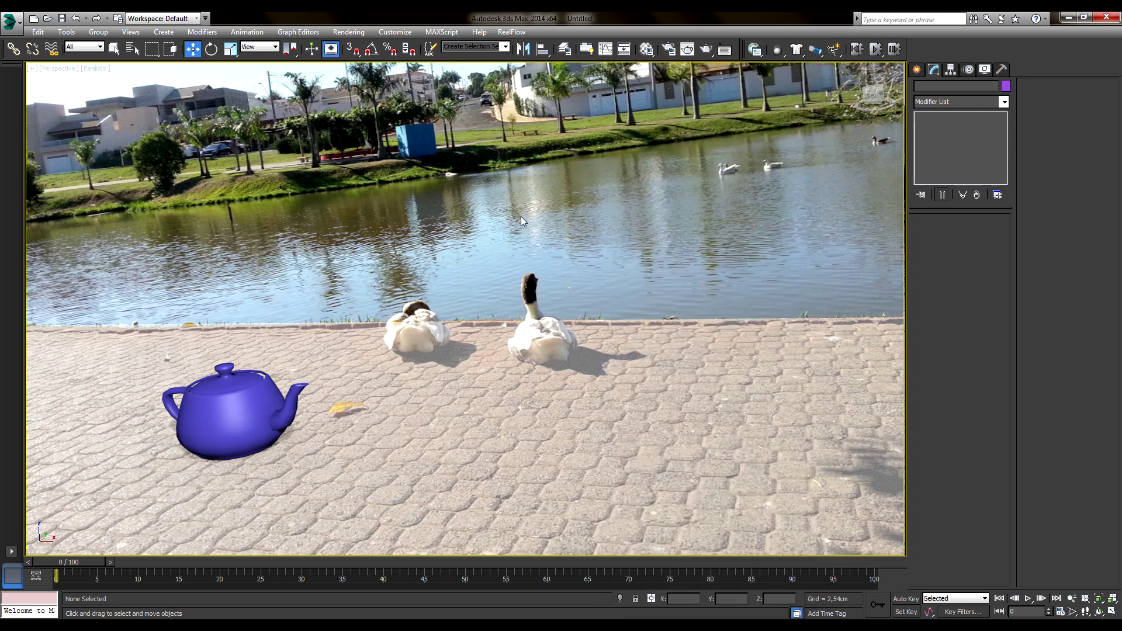
# Rotate the teapot about Z to roughly 43°.
pyautogui.click(205, 422)
pyautogui.click(211, 50)
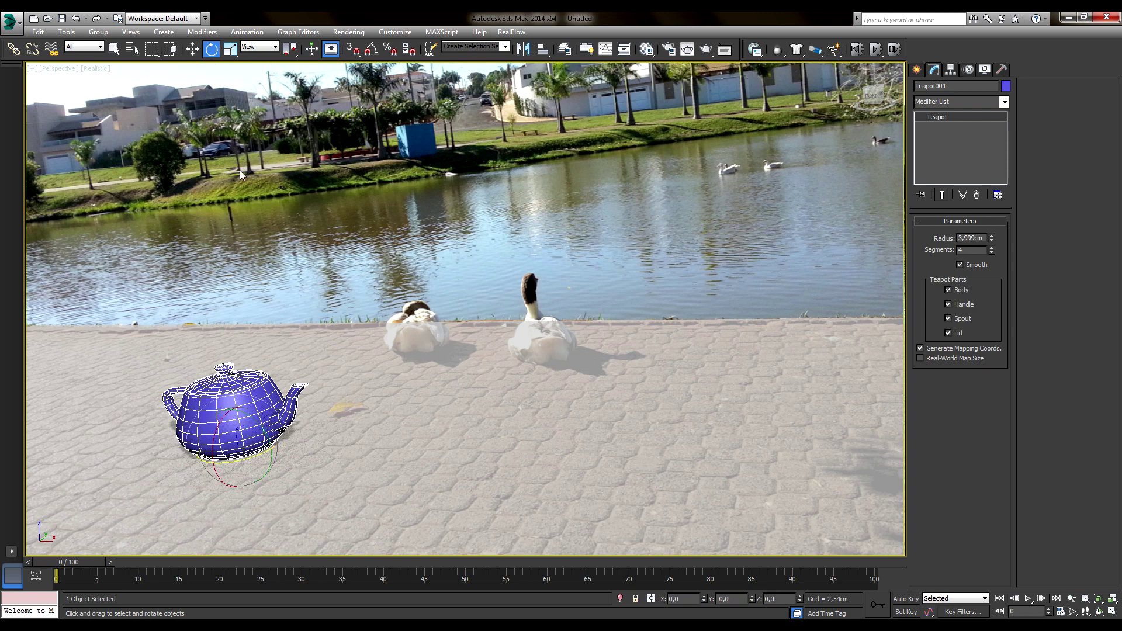
pyautogui.moveTo(244, 456); pyautogui.dragTo(280, 459)
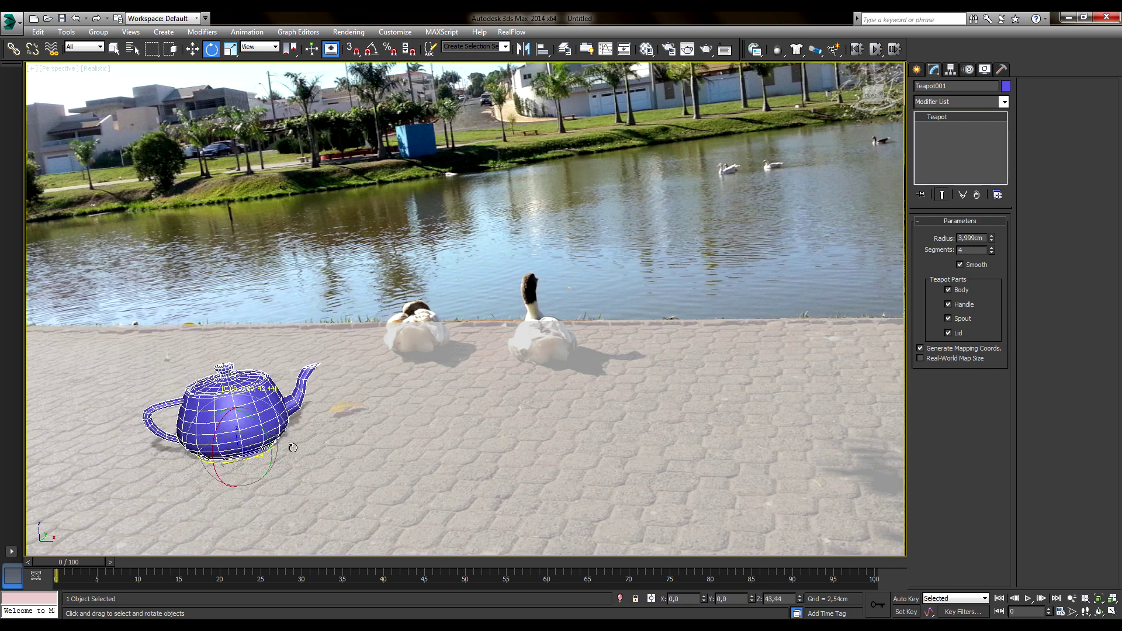
# Show all four views and delete the ground plane.
pyautogui.click(345, 229)
pyautogui.click(192, 49)
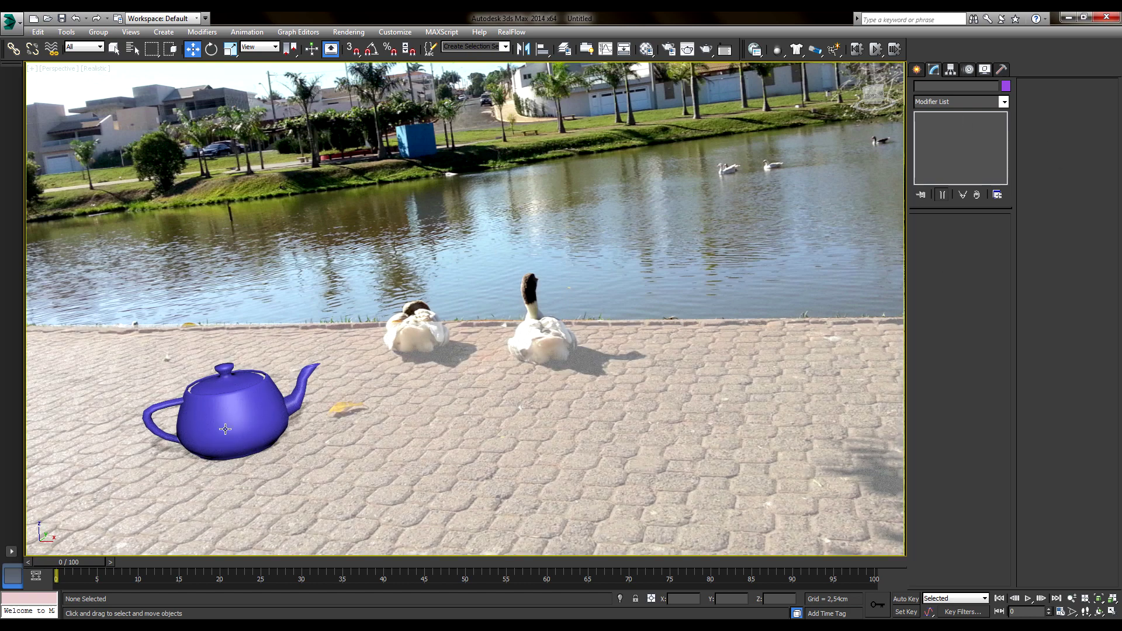
pyautogui.click(918, 71)
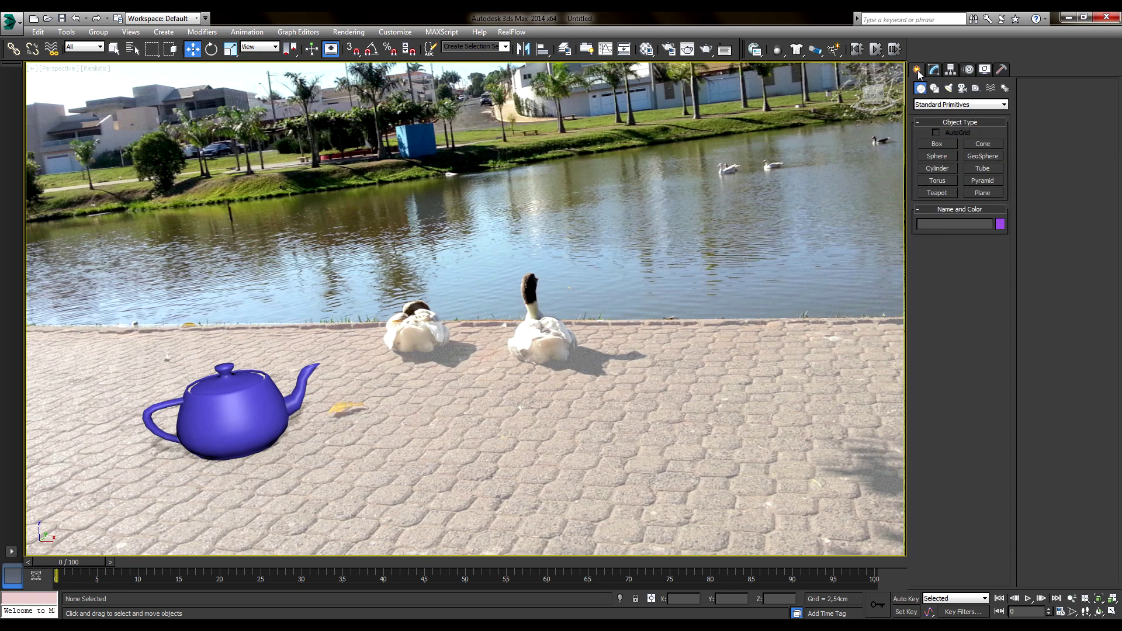
pyautogui.click(1115, 612)
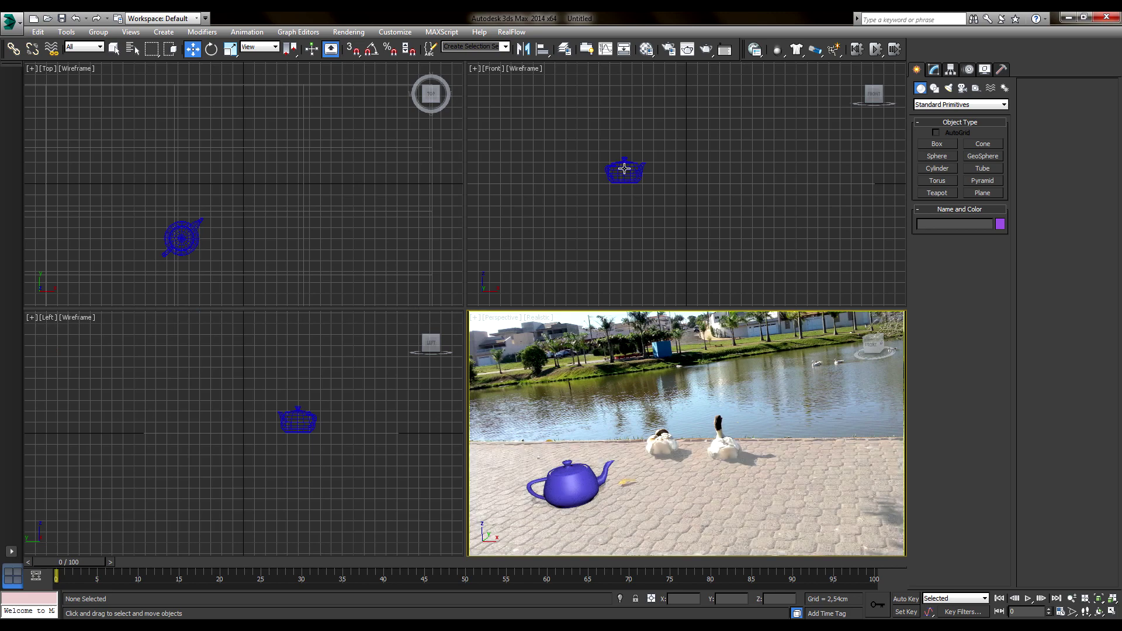
pyautogui.moveTo(624, 169); pyautogui.dragTo(656, 226, button='middle')
pyautogui.click(677, 503)
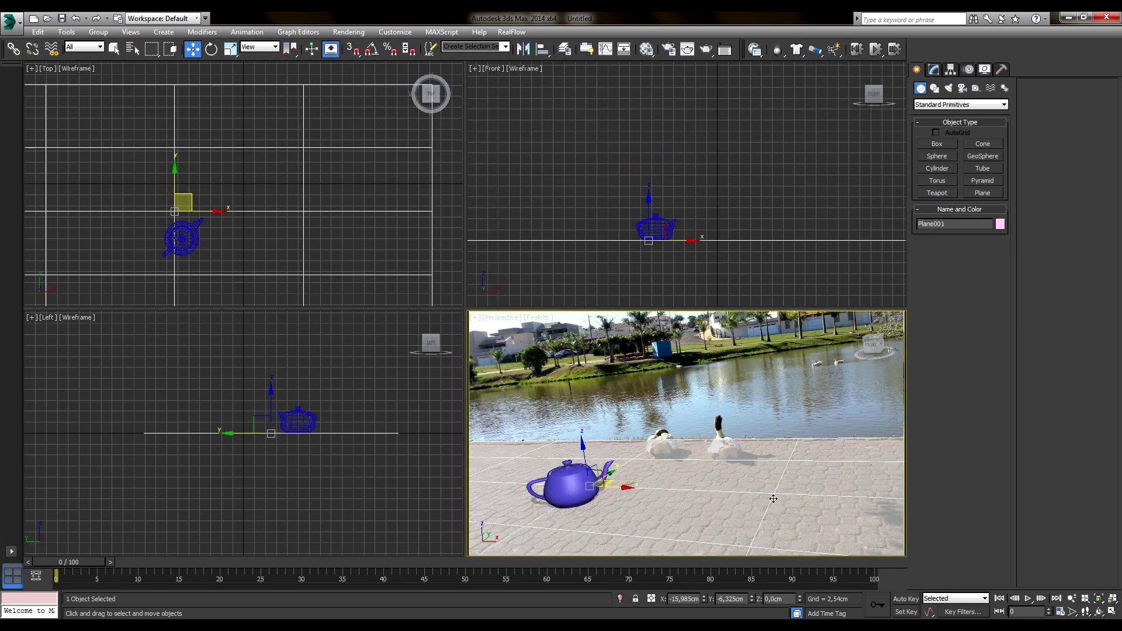
pyautogui.press('Delete')
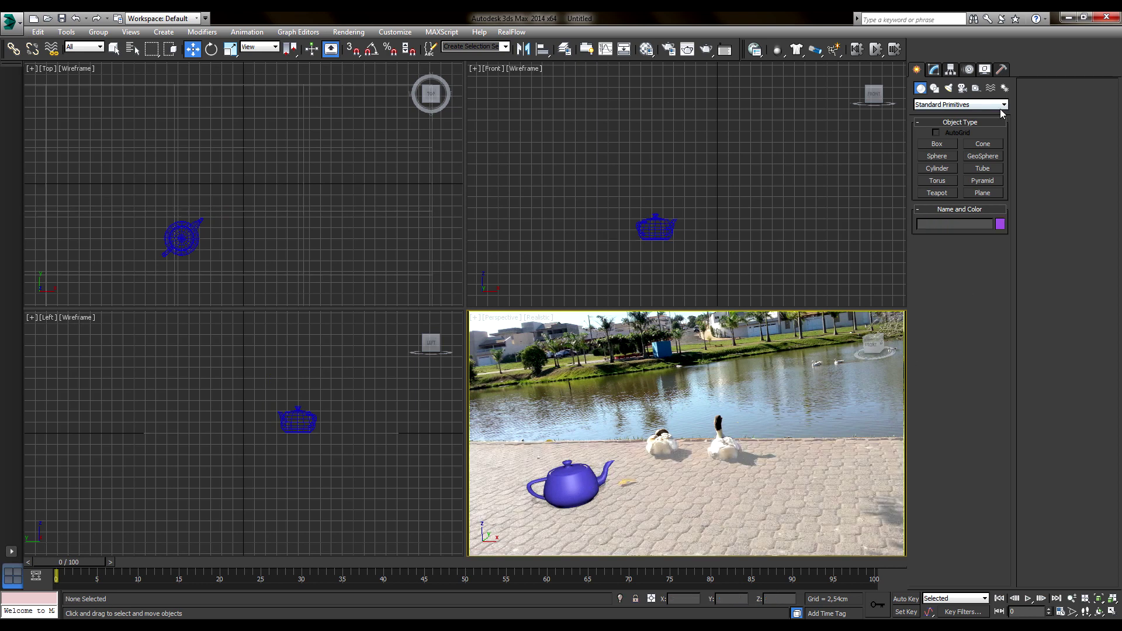
# Create a slim cylinder (radius 0,873 cm, height 6,489 cm) beside the standing swan.
pyautogui.click(1114, 613)
pyautogui.click(937, 169)
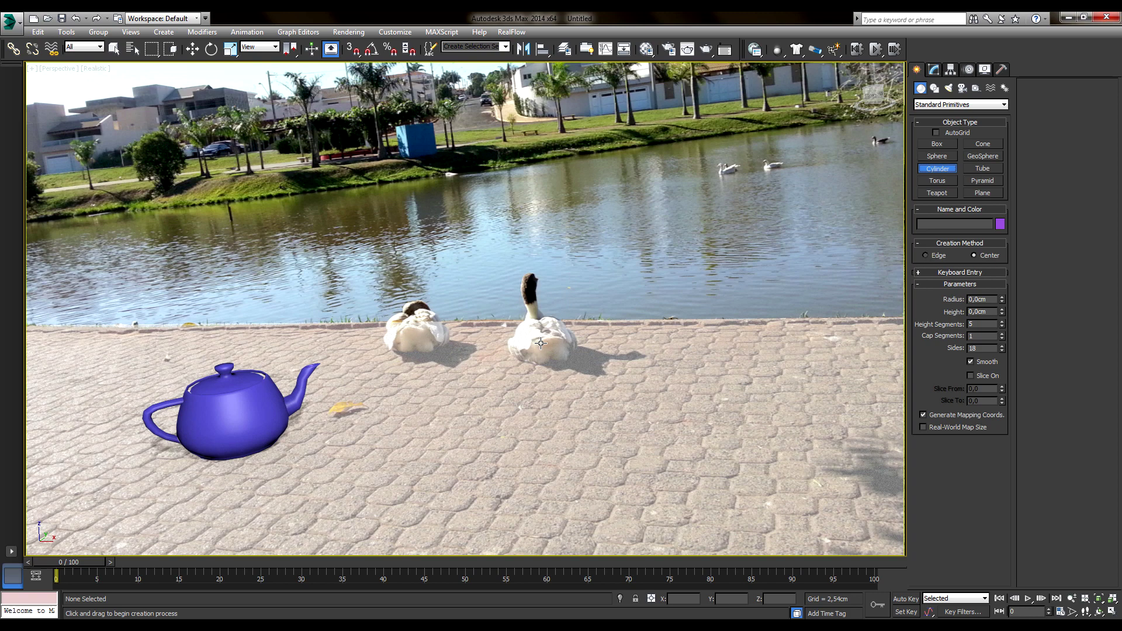
pyautogui.moveTo(538, 342); pyautogui.dragTo(539, 342)
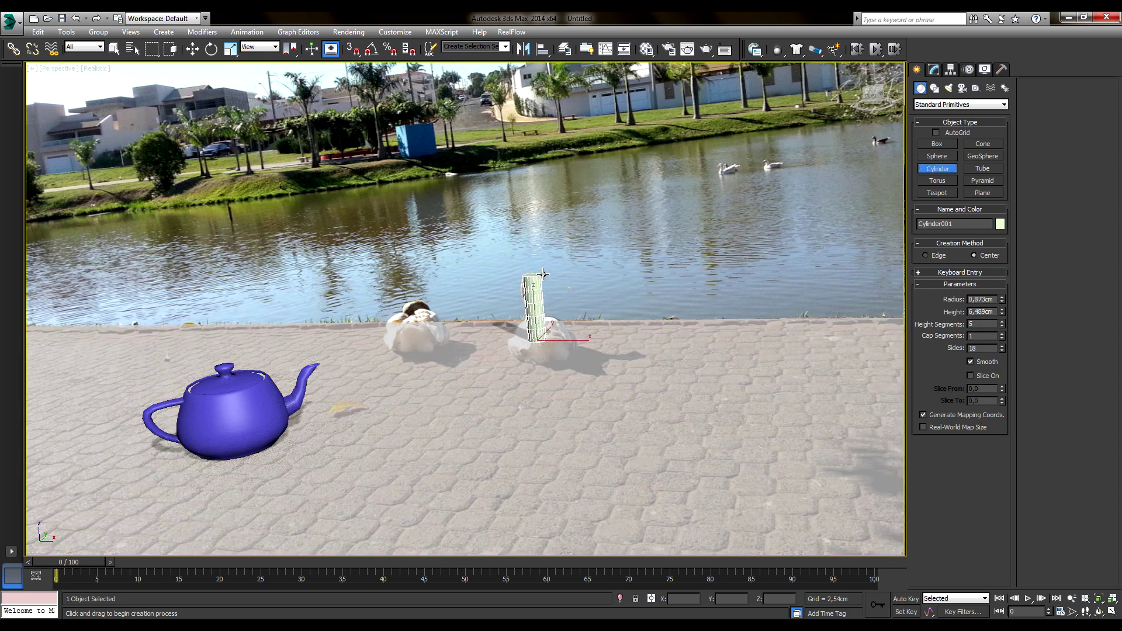
pyautogui.click(543, 274)
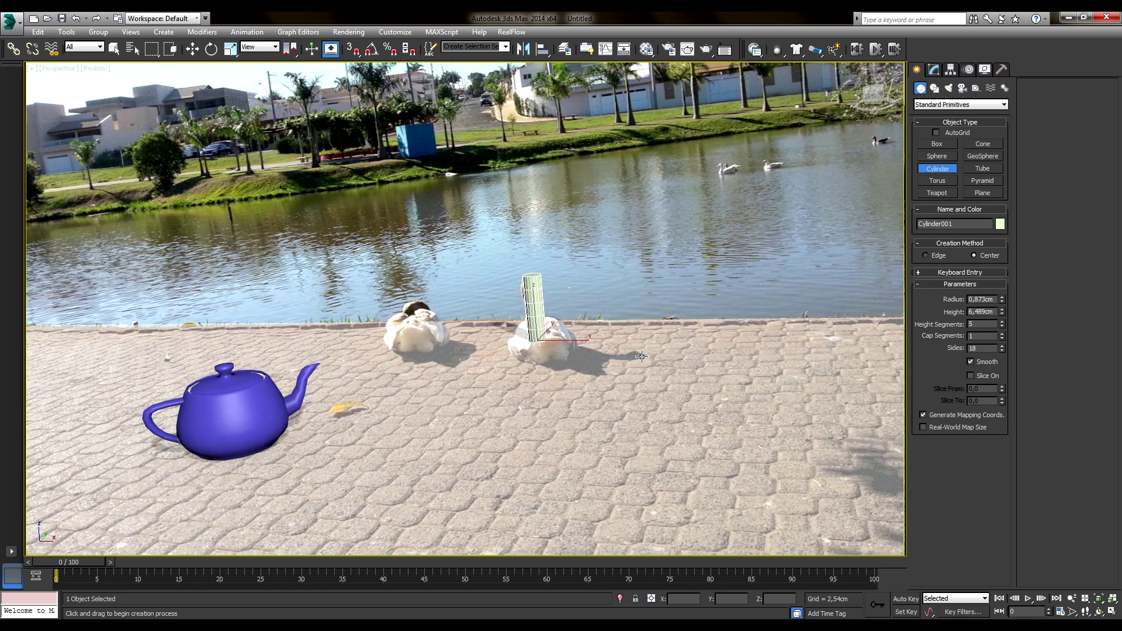
pyautogui.click(1113, 611)
# Create a standard Target Spot in the Front view aimed down at the scene.
pyautogui.press('w')
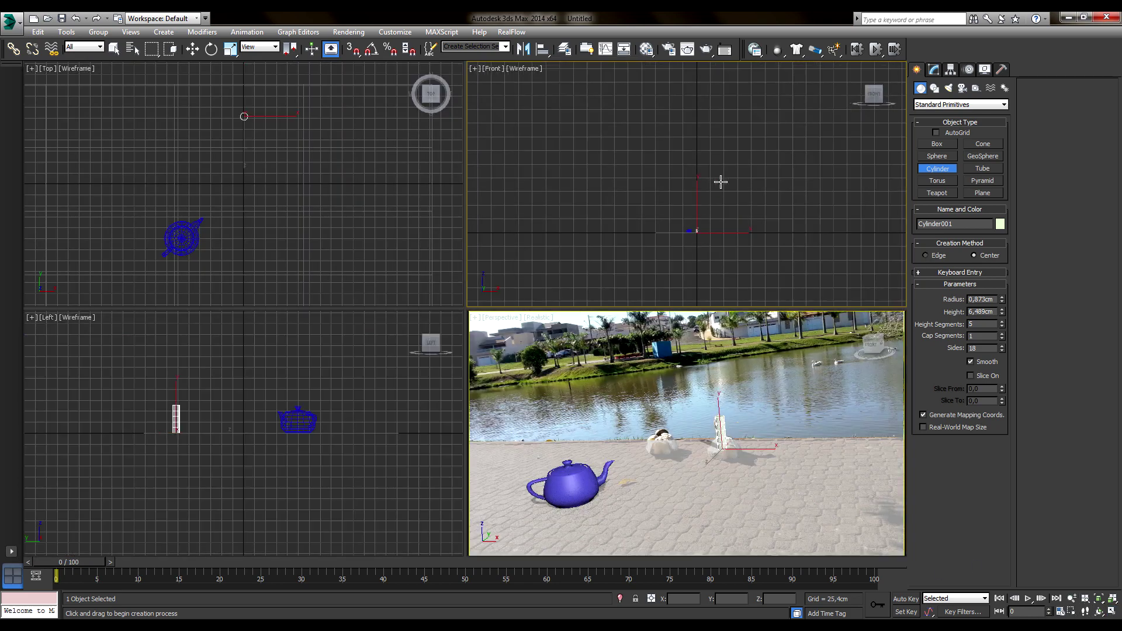
pyautogui.moveTo(721, 181); pyautogui.dragTo(708, 221, button='middle')
pyautogui.click(948, 87)
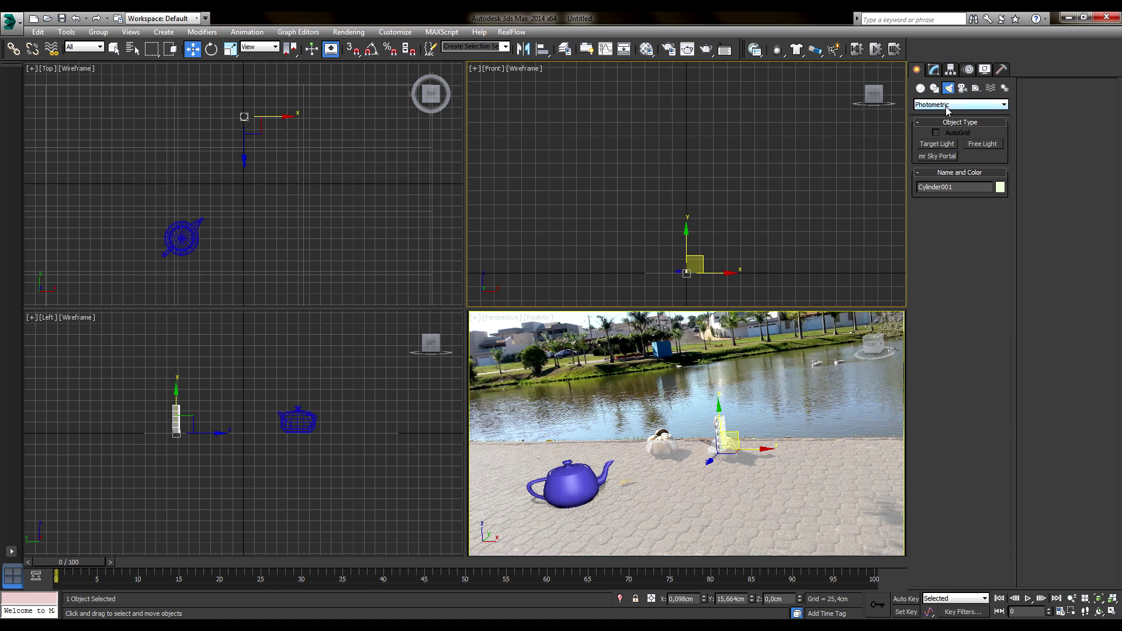
pyautogui.click(948, 109)
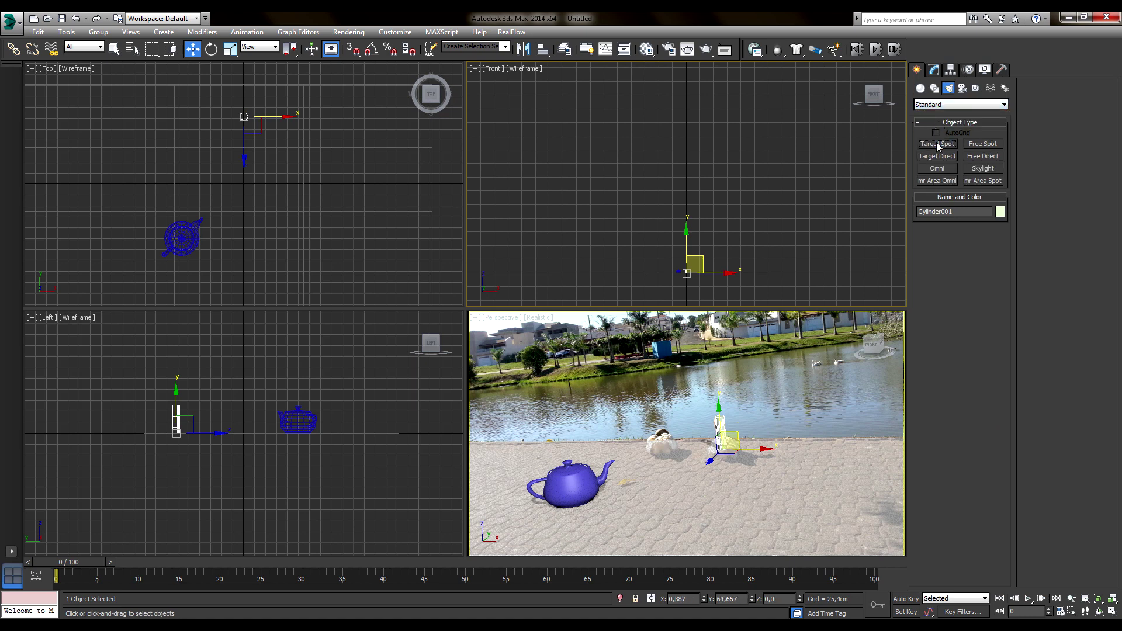
pyautogui.click(937, 144)
pyautogui.moveTo(651, 222); pyautogui.dragTo(696, 222, button='middle')
pyautogui.moveTo(562, 174); pyautogui.dragTo(732, 273)
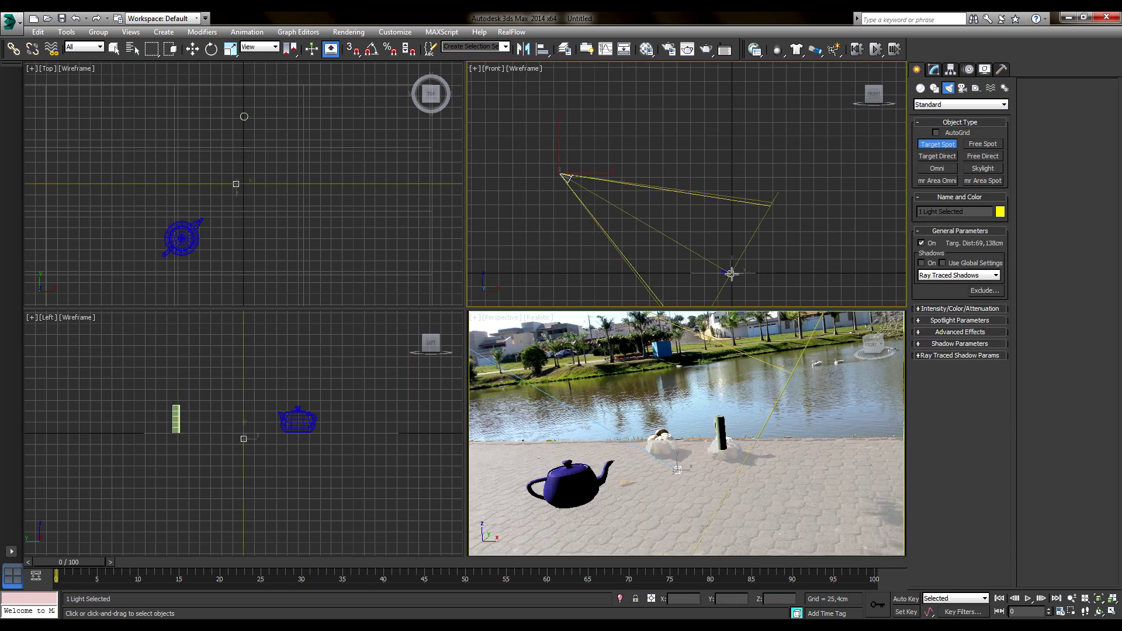
pyautogui.click(192, 50)
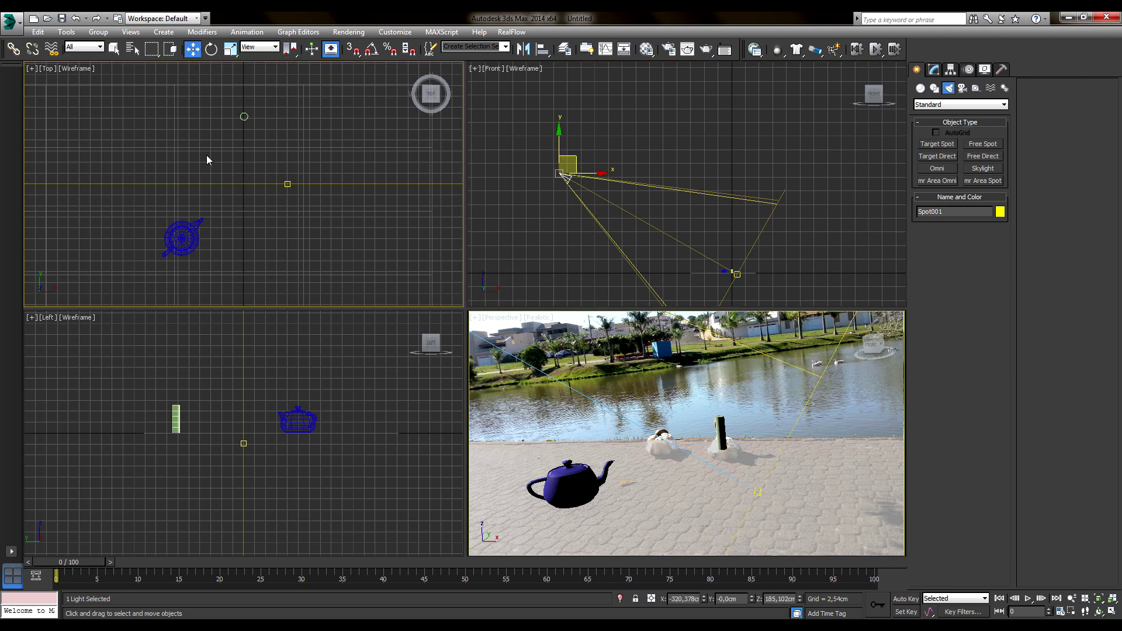
# Turn on the spotlight's shadows and reposition it in the Top view to shape them.
pyautogui.scroll(-5, 206, 160)
pyautogui.scroll(-3, 202, 176)
pyautogui.scroll(2, 199, 222)
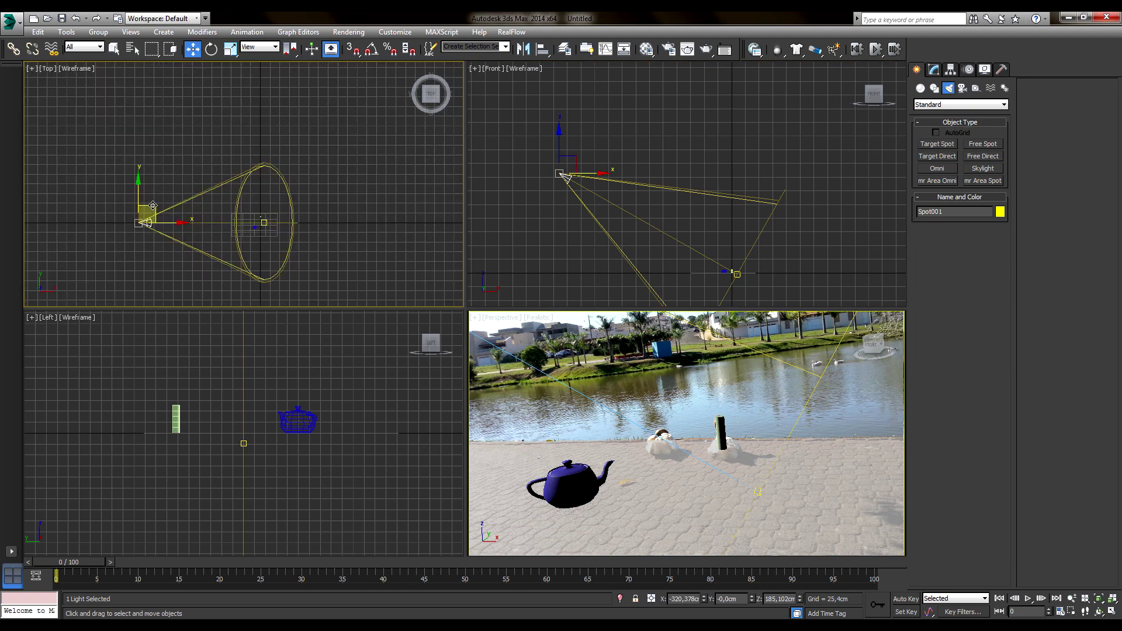
pyautogui.moveTo(153, 205); pyautogui.dragTo(196, 146)
pyautogui.click(936, 69)
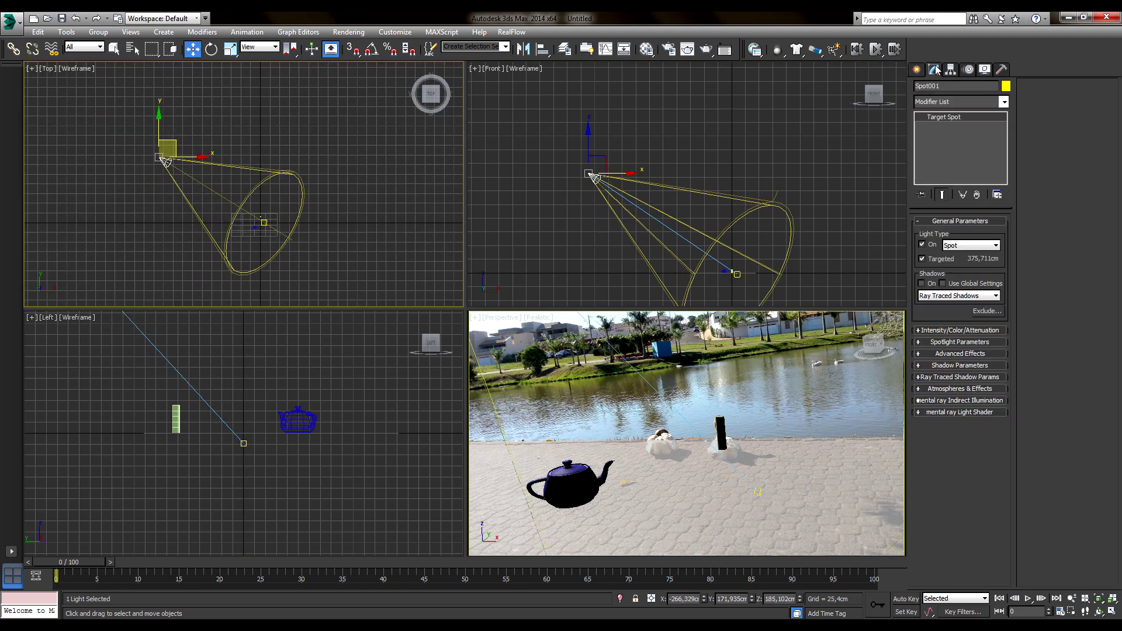
pyautogui.click(922, 284)
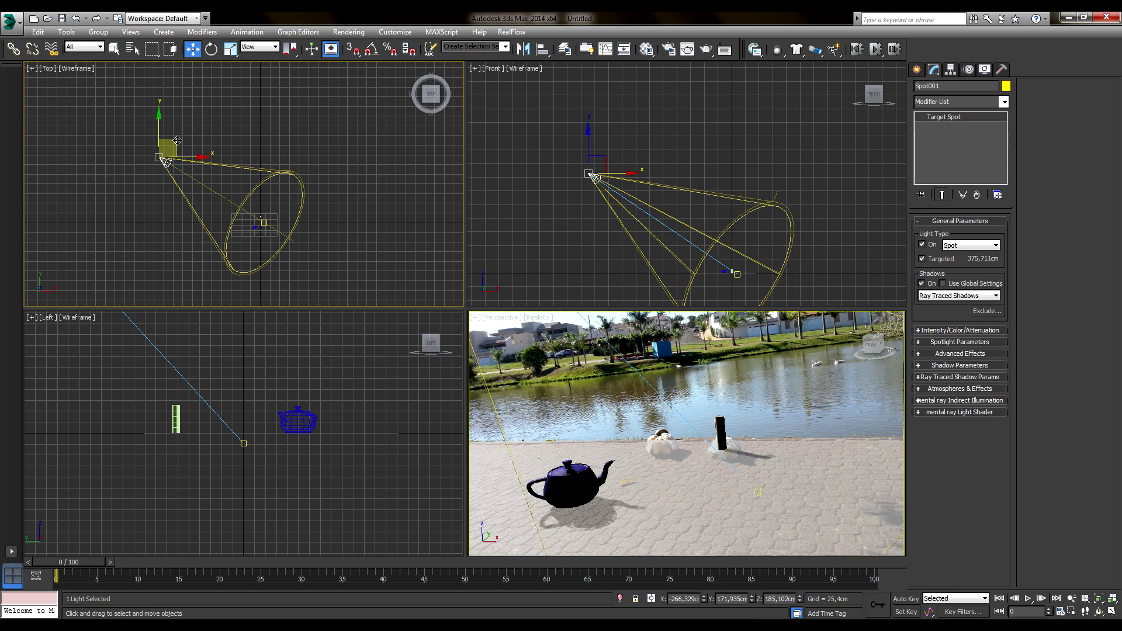
pyautogui.moveTo(178, 137)
pyautogui.mouseDown()
pyautogui.moveTo(185, 146)
pyautogui.moveTo(183, 112)
pyautogui.moveTo(202, 122)
pyautogui.moveTo(160, 129)
pyautogui.moveTo(168, 146)
pyautogui.moveTo(189, 120)
pyautogui.mouseUp()
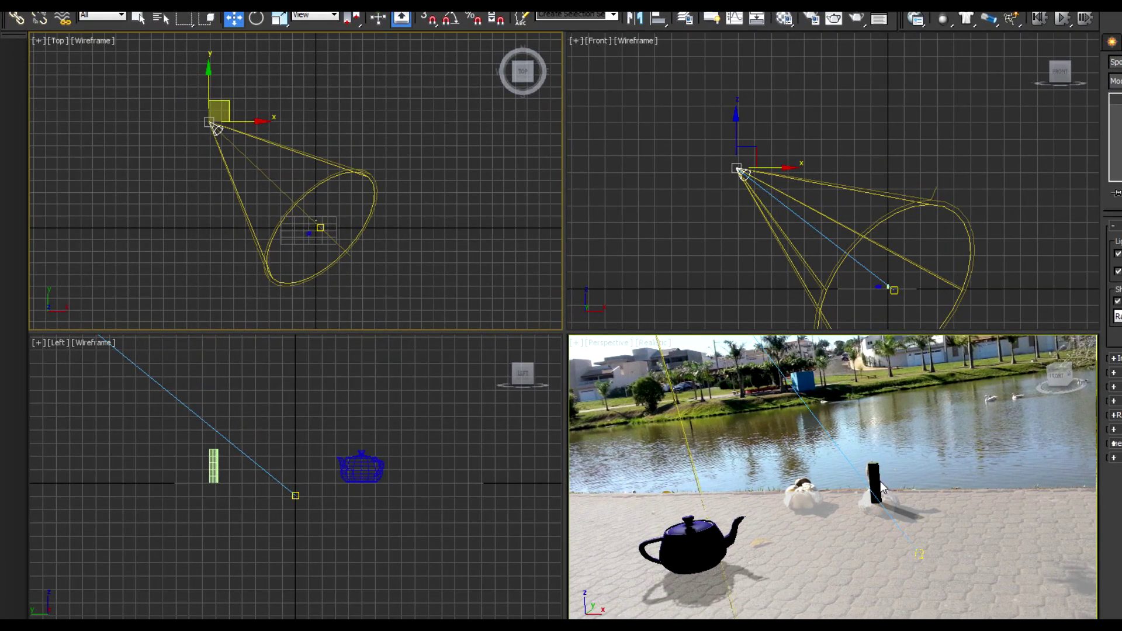
pyautogui.moveTo(225, 107)
pyautogui.mouseDown()
pyautogui.moveTo(203, 125)
pyautogui.moveTo(207, 142)
pyautogui.mouseUp()
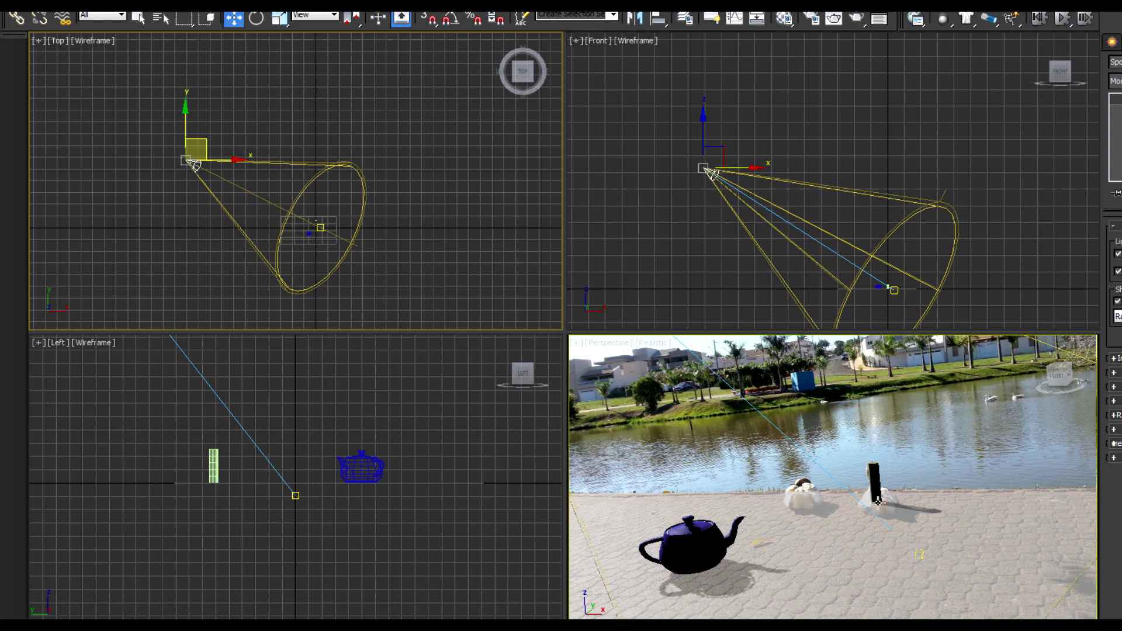
# Maximize the Perspective view and select the black cylinder.
pyautogui.click(899, 397)
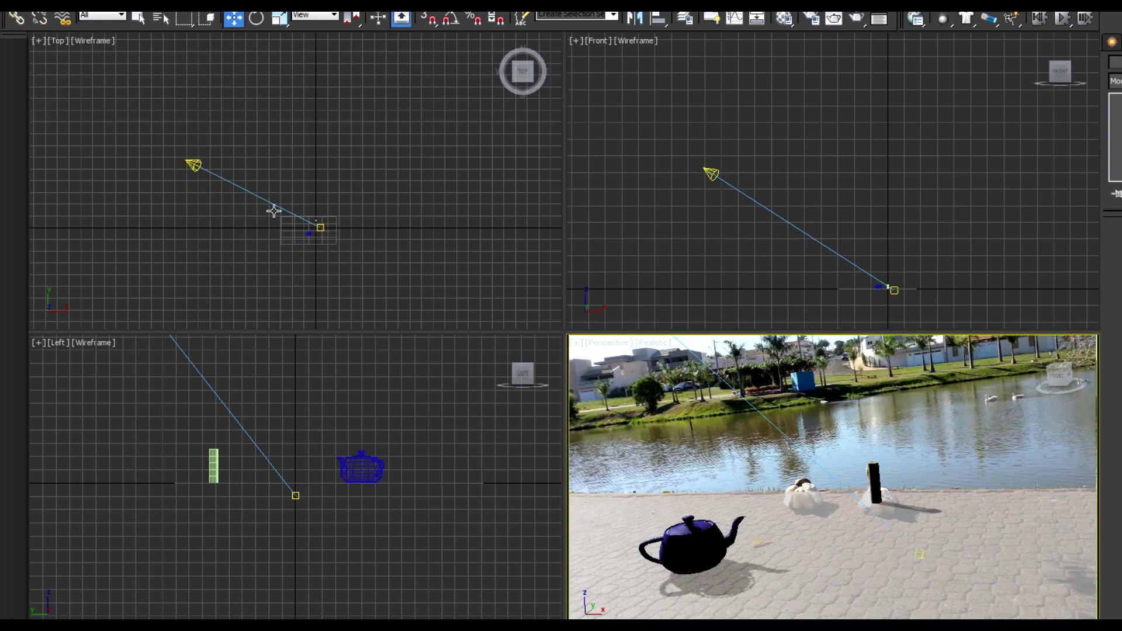
pyautogui.click(193, 166)
pyautogui.click(987, 453)
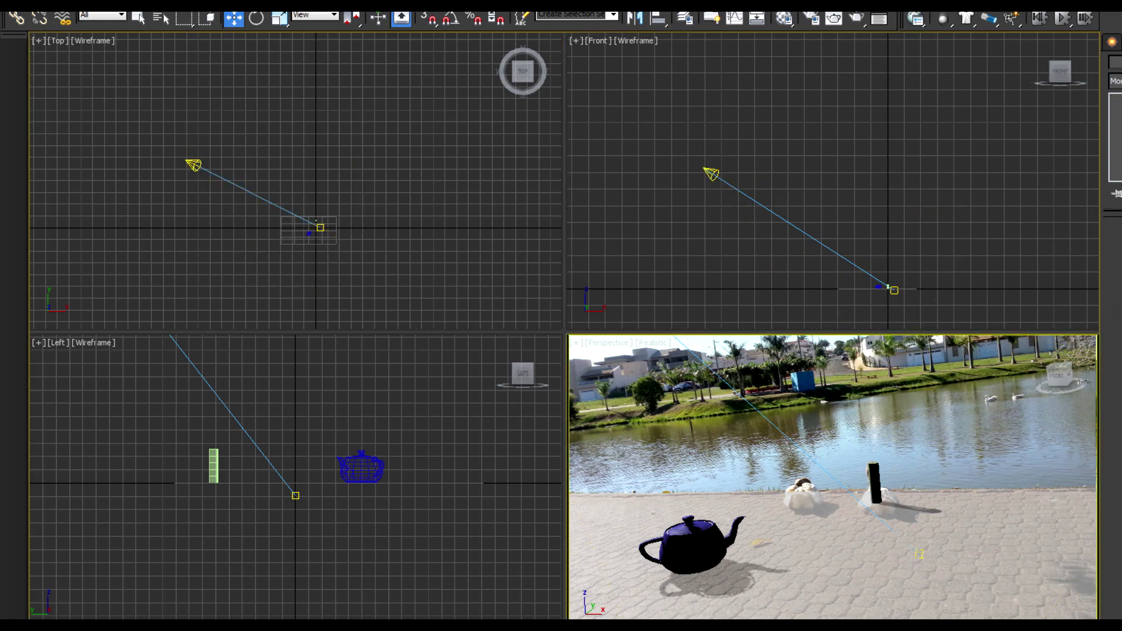
pyautogui.hotkey('alt', 'w')
pyautogui.click(648, 317)
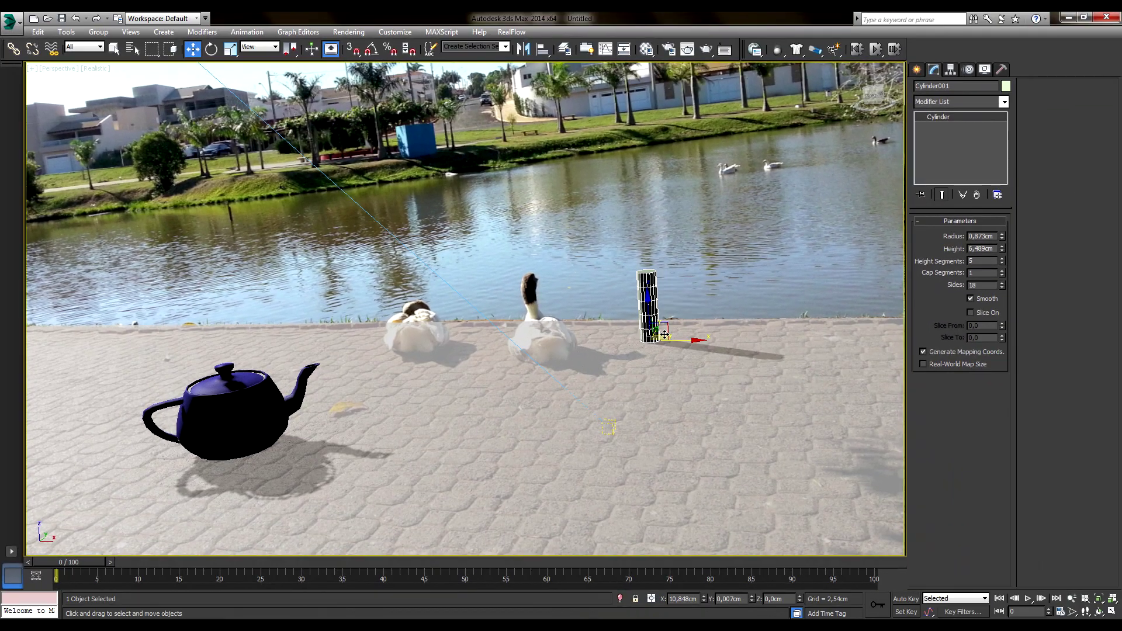
# Create three boxes on the pavement, including a flat green slab at far left.
pyautogui.click(705, 275)
pyautogui.click(917, 69)
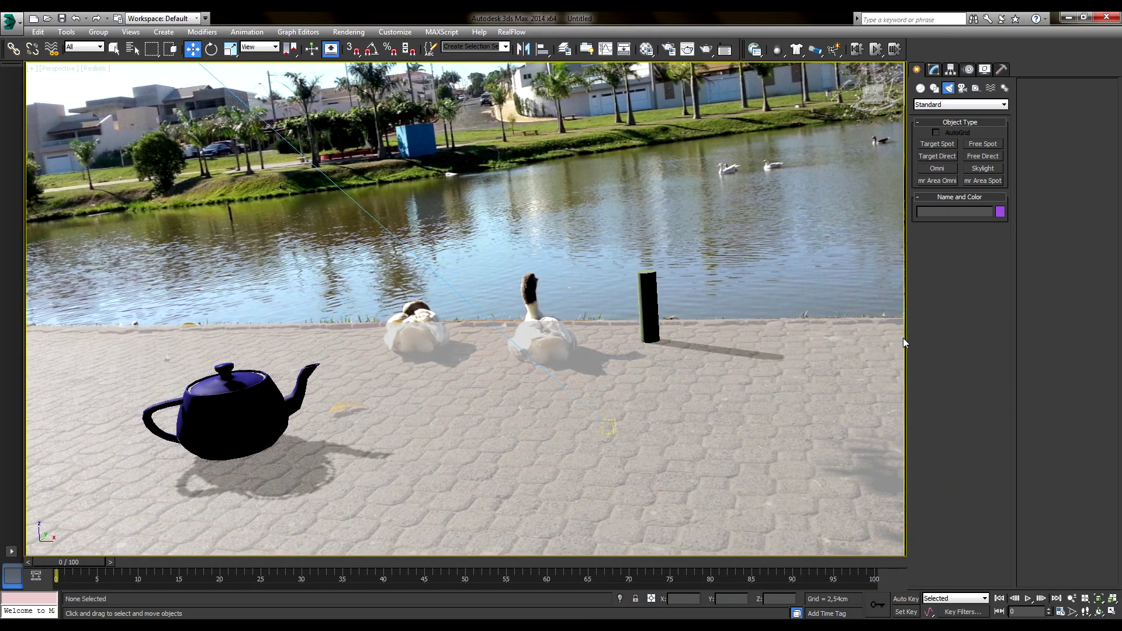
pyautogui.click(921, 87)
pyautogui.click(938, 144)
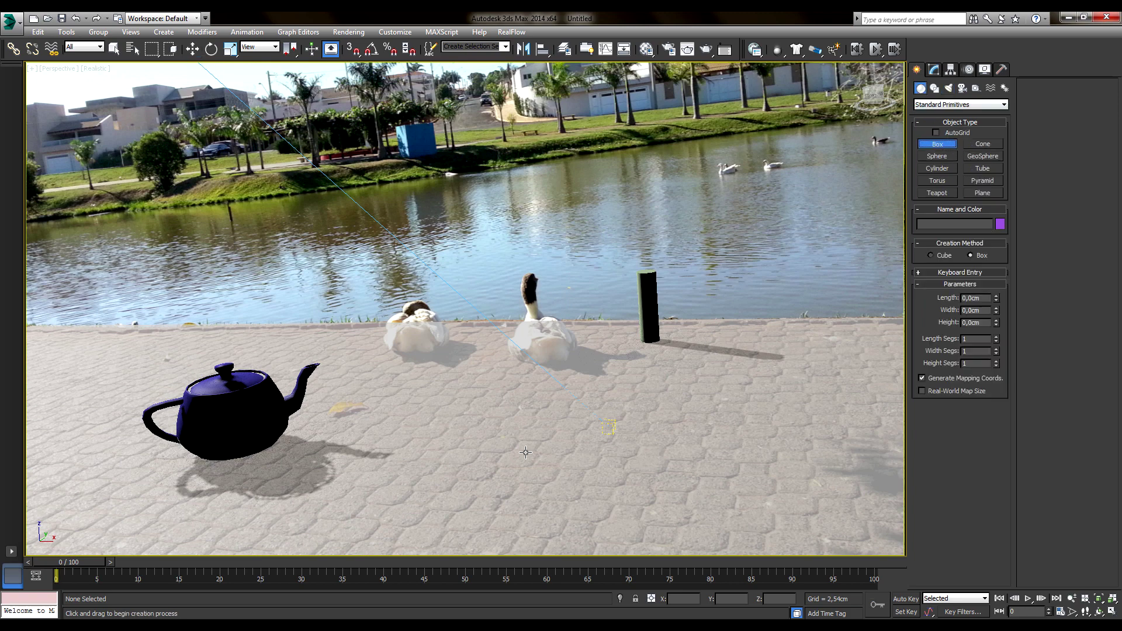
pyautogui.moveTo(522, 497)
pyautogui.mouseDown()
pyautogui.moveTo(544, 508)
pyautogui.moveTo(561, 494)
pyautogui.mouseUp()
pyautogui.click(561, 468)
pyautogui.moveTo(696, 435); pyautogui.dragTo(728, 427)
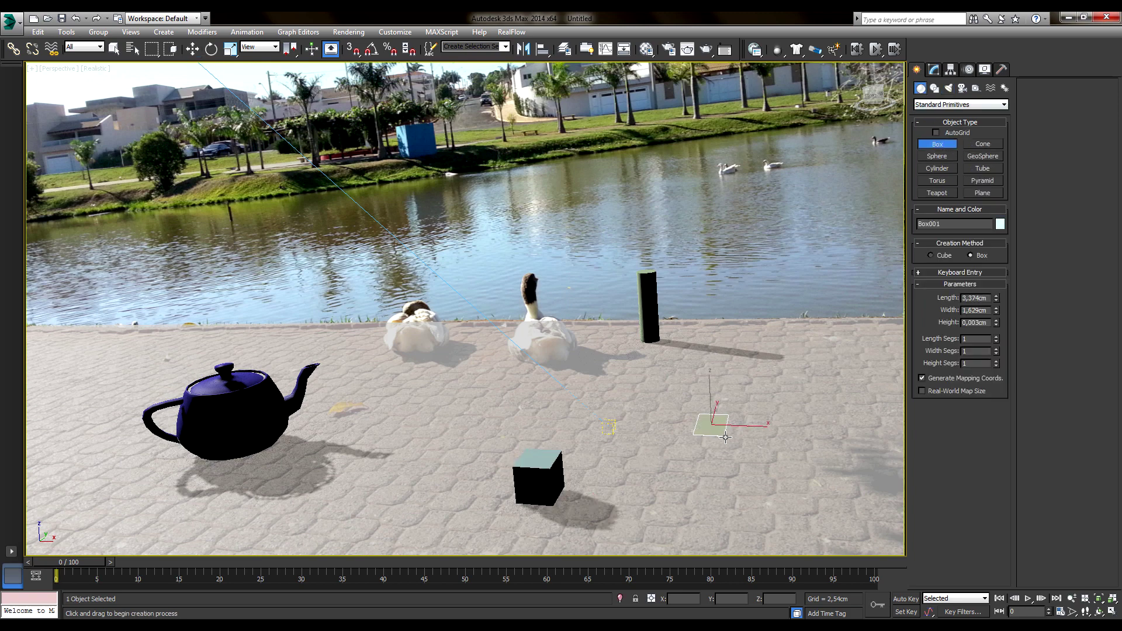
pyautogui.click(724, 412)
pyautogui.moveTo(117, 346); pyautogui.dragTo(156, 351)
pyautogui.click(157, 348)
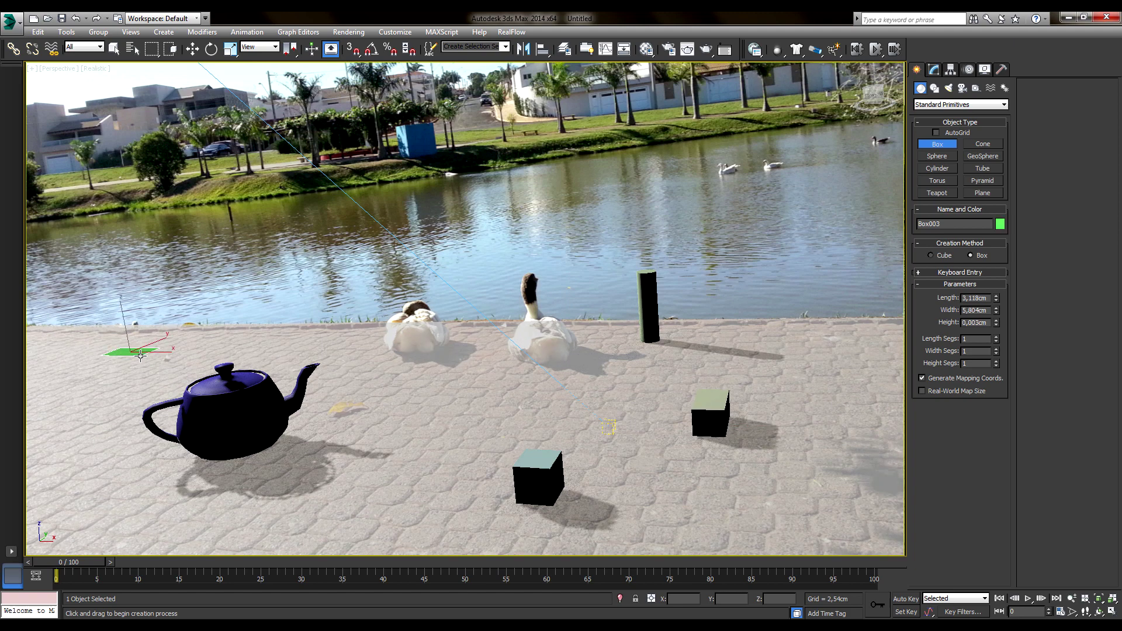
pyautogui.rightClick(215, 247)
pyautogui.click(215, 243)
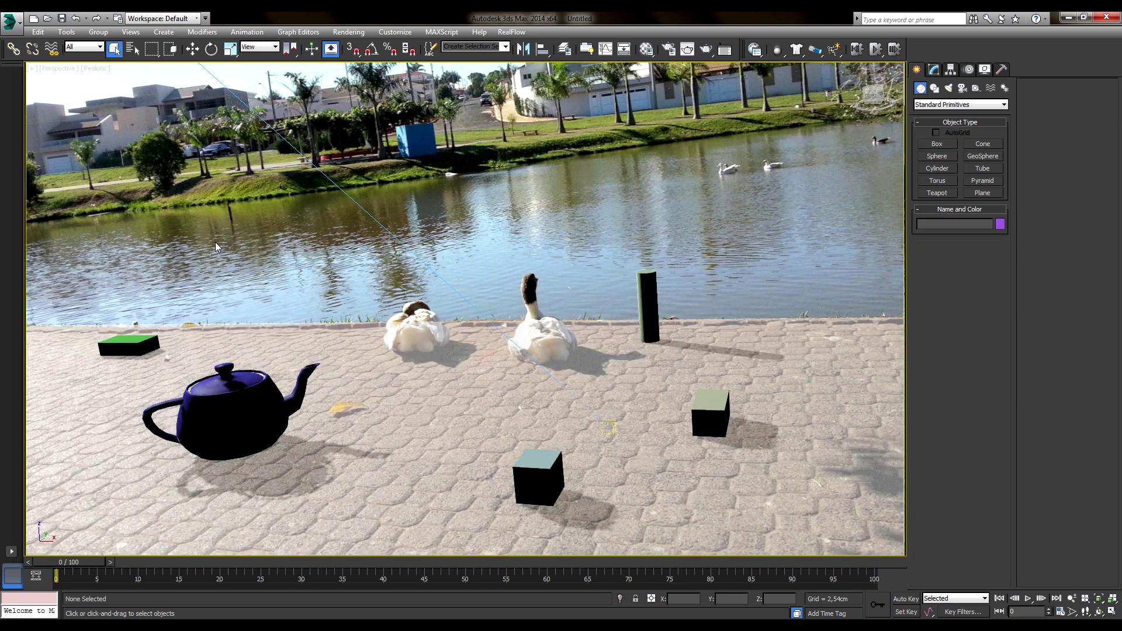
# Apply the Matte/Shadow material to the ground plane Plane001.
pyautogui.press('m')
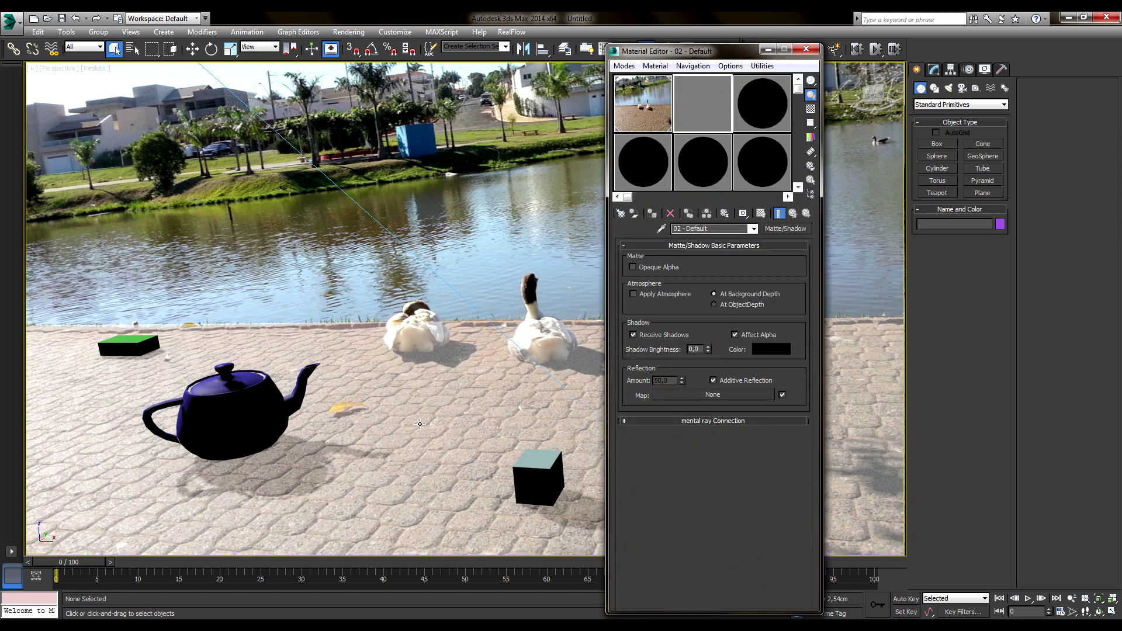
pyautogui.click(420, 424)
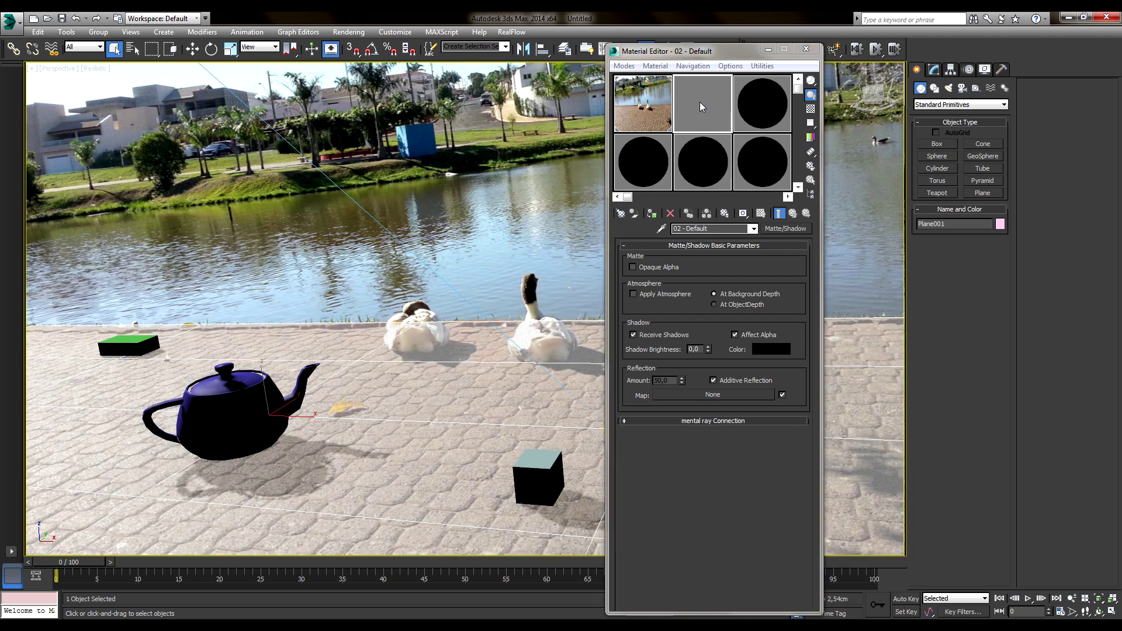
pyautogui.moveTo(702, 107); pyautogui.dragTo(468, 424)
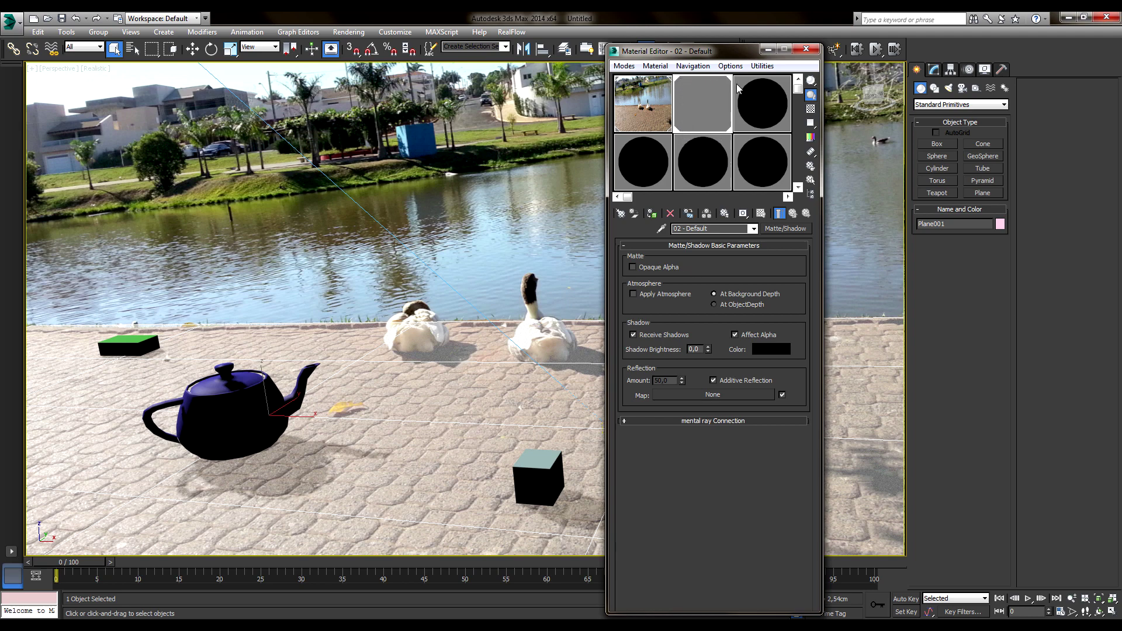
# Close the Material Editor and test-render the shadowed scene.
pyautogui.click(809, 50)
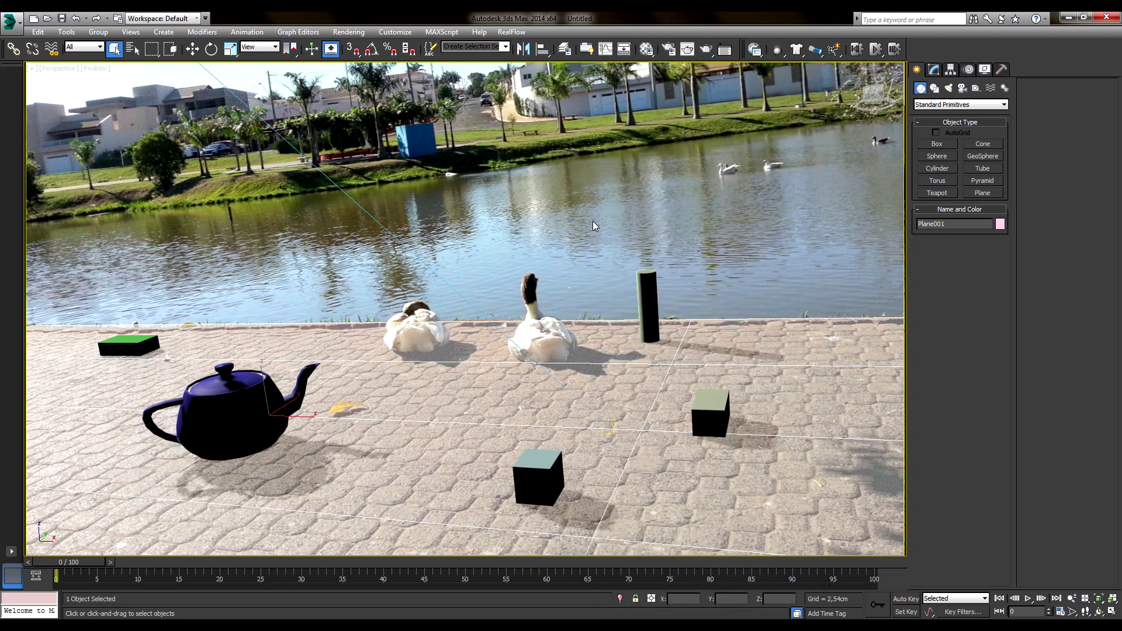
pyautogui.click(593, 221)
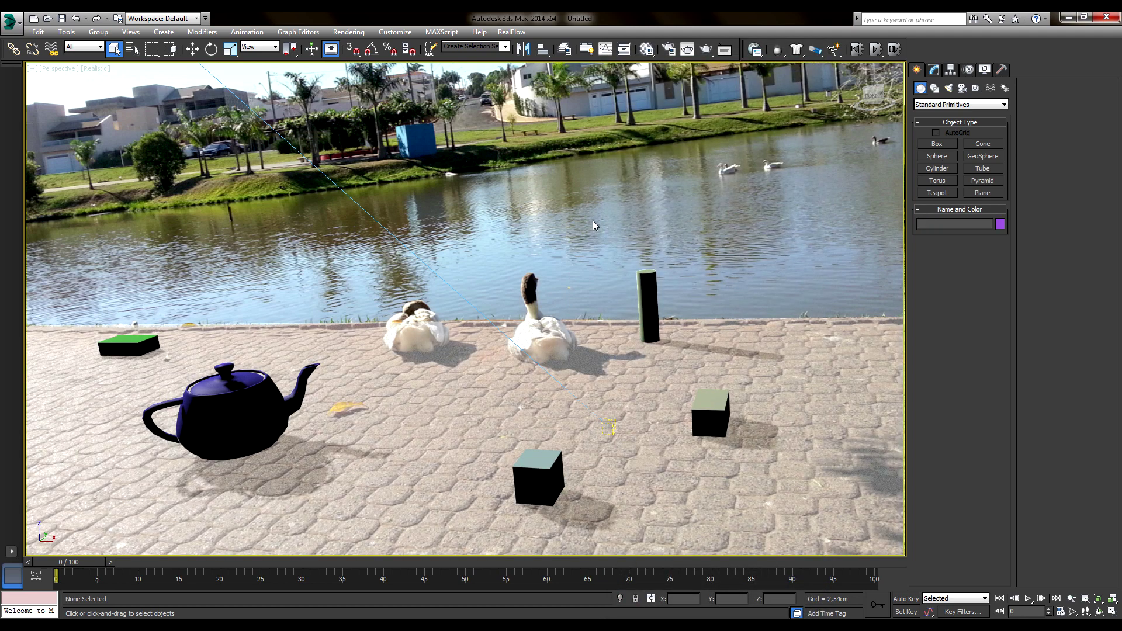
pyautogui.hotkey('shift', 'q')
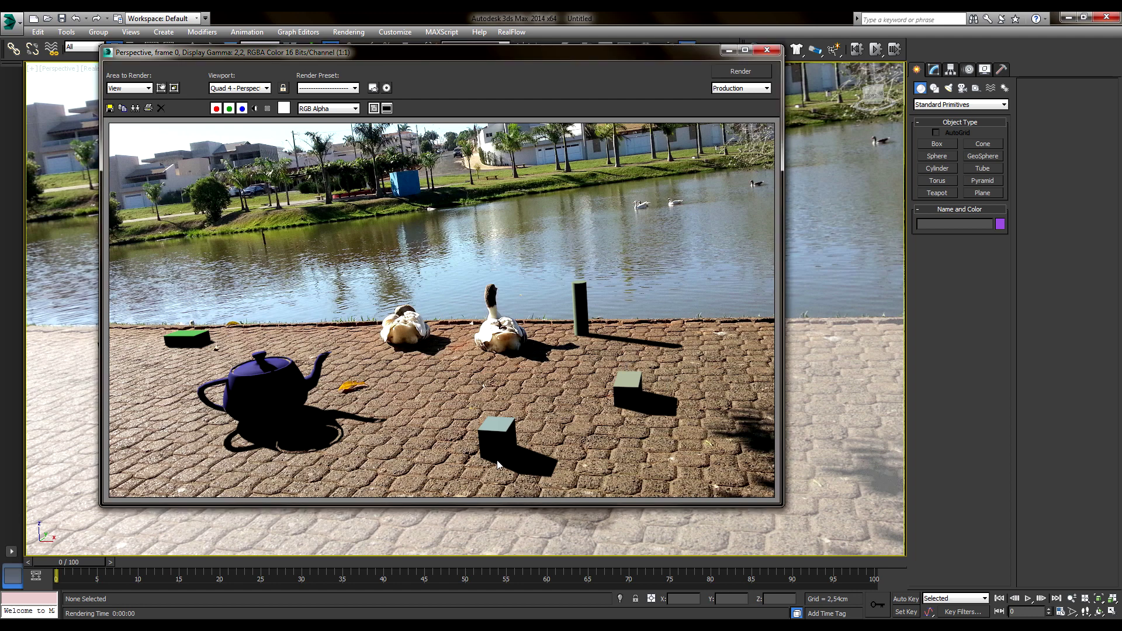
pyautogui.click(767, 50)
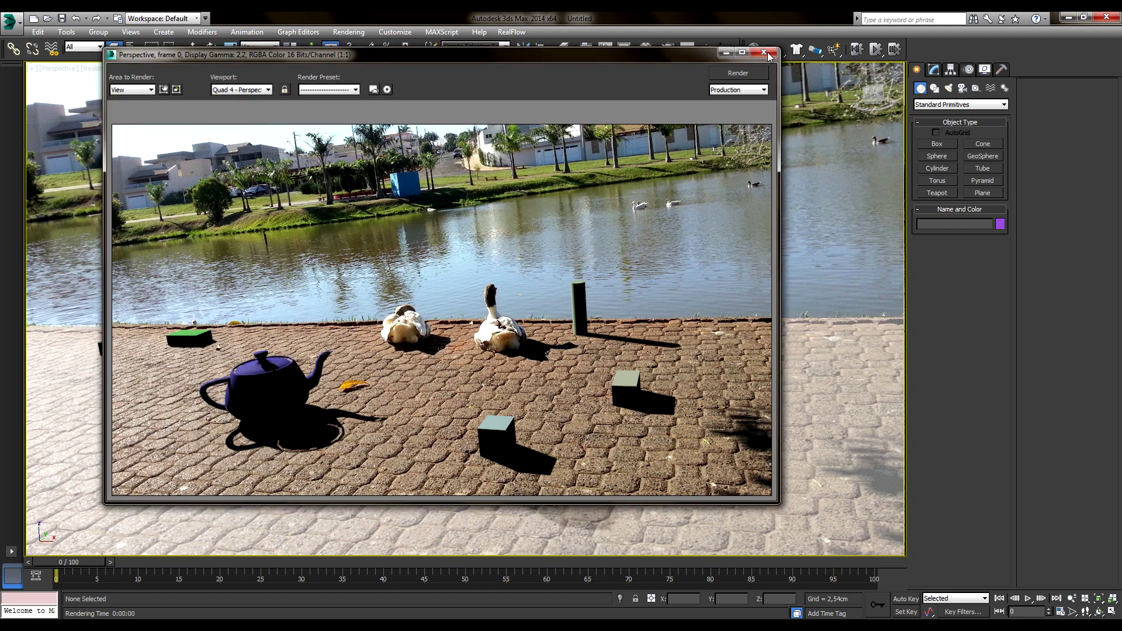
# Add a skylight, Sky001, with its multiplier set to 0.01.
pyautogui.click(948, 88)
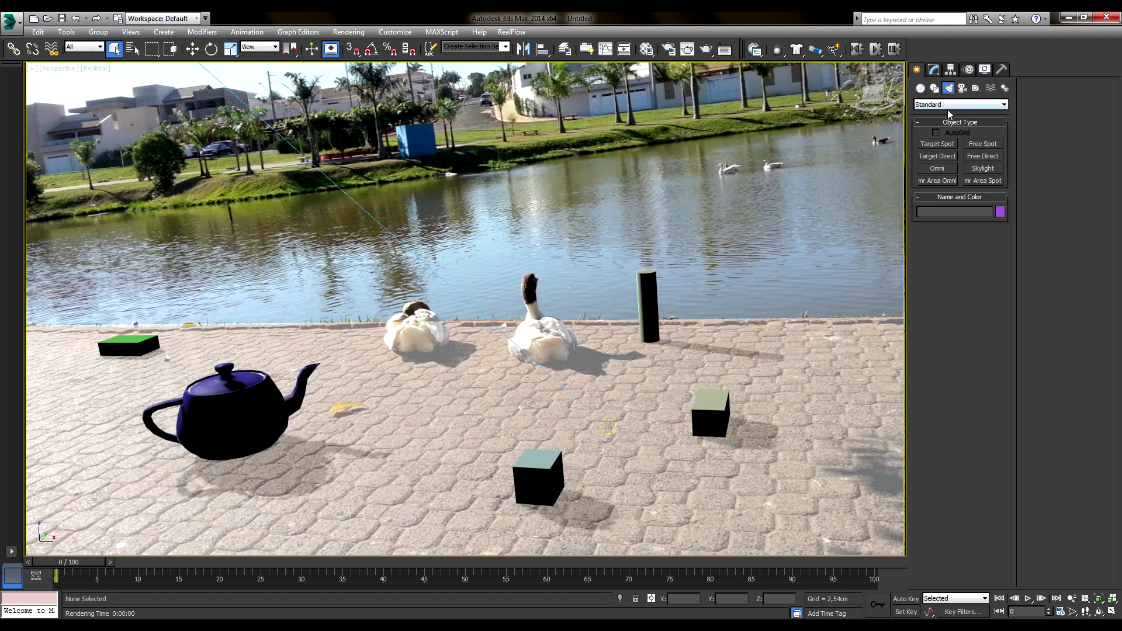
pyautogui.click(983, 168)
pyautogui.click(816, 349)
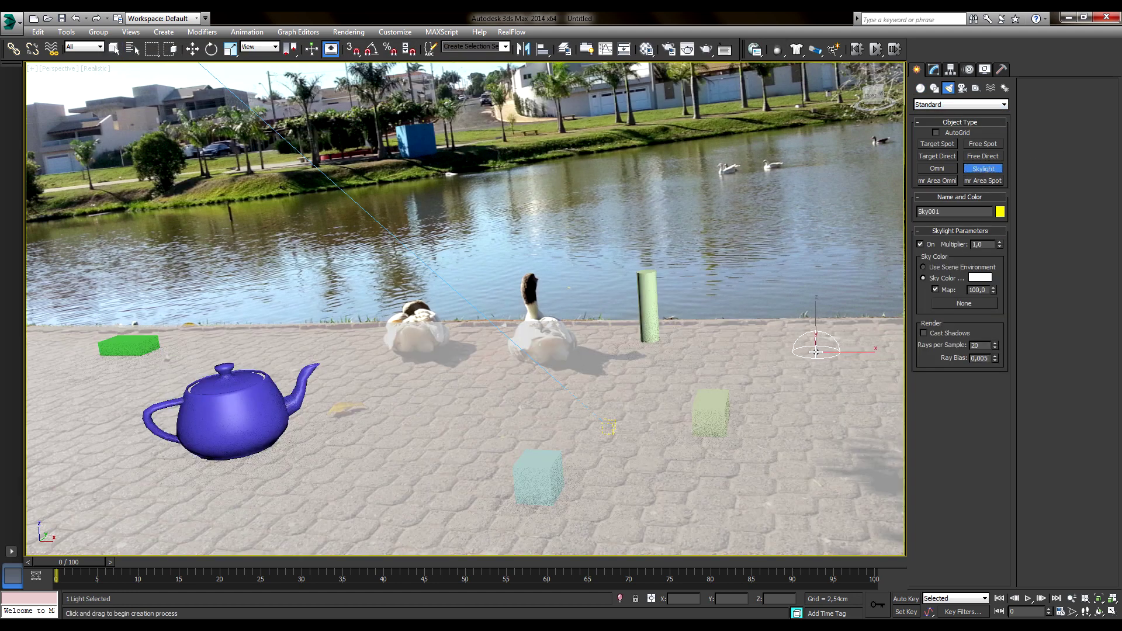
pyautogui.click(934, 71)
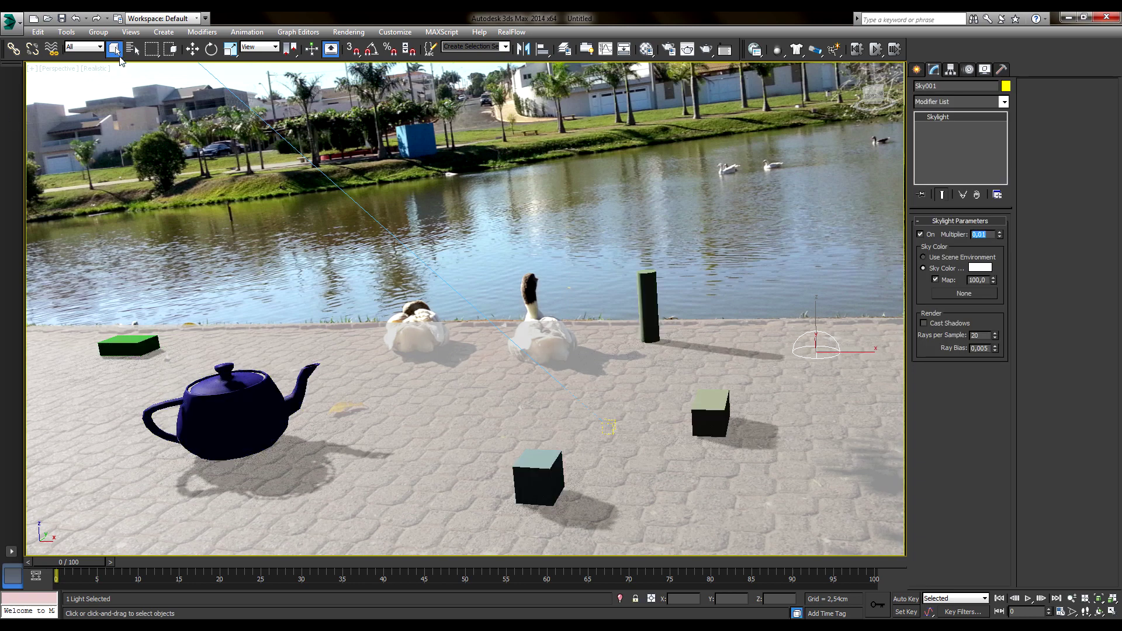
pyautogui.press('F10')
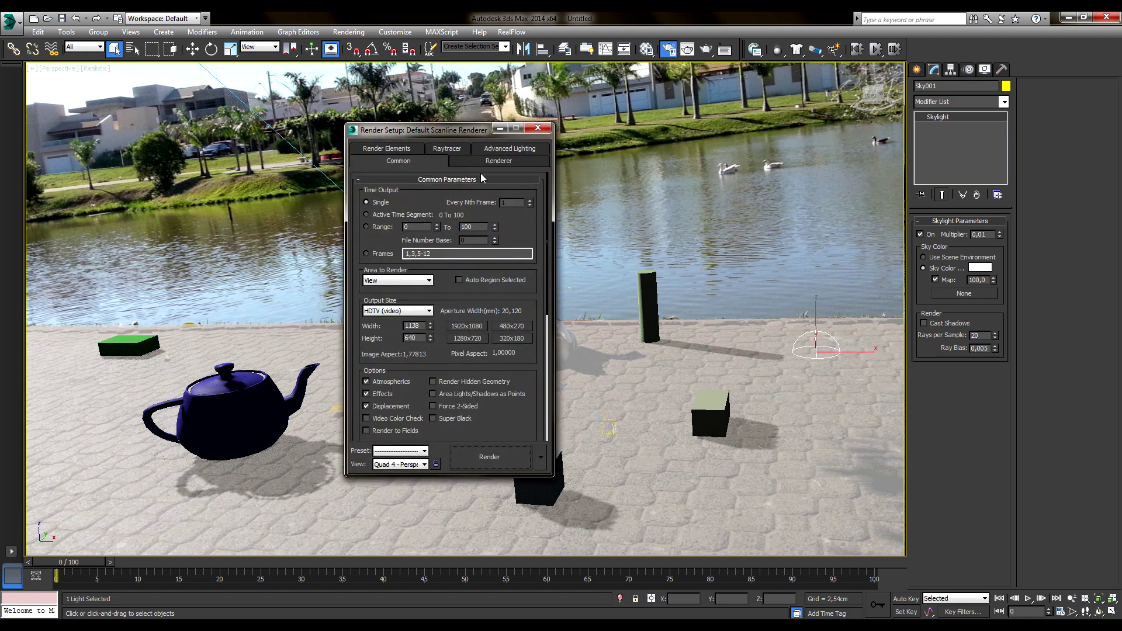
# Choose Light Tracer as advanced lighting and render the teapot and boxes by the pond.
pyautogui.click(500, 152)
pyautogui.click(491, 197)
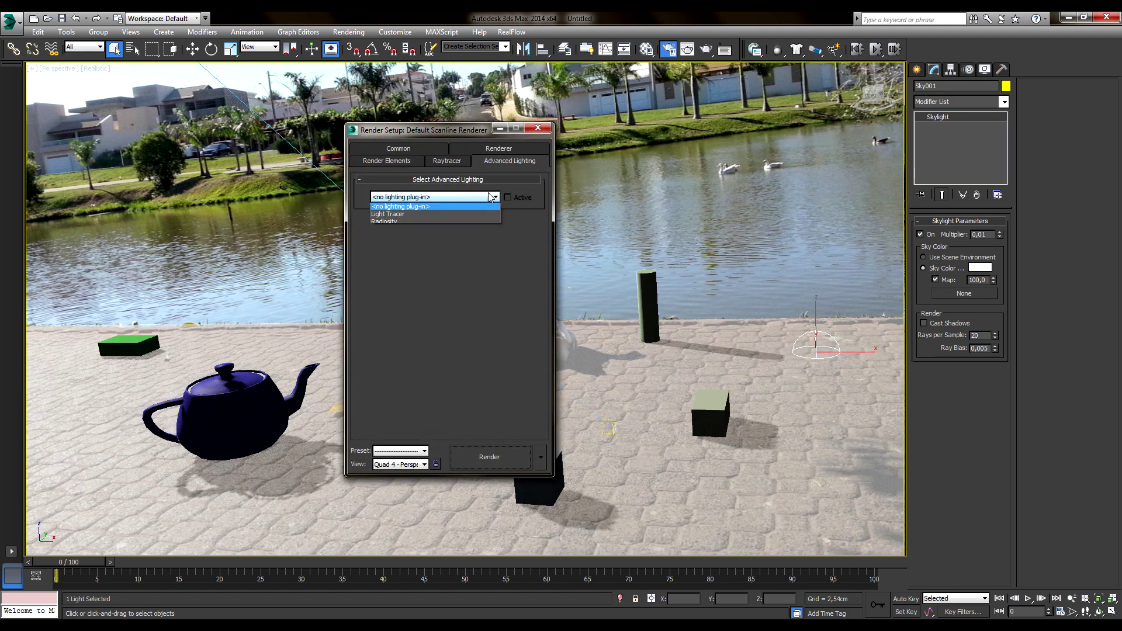
pyautogui.click(418, 218)
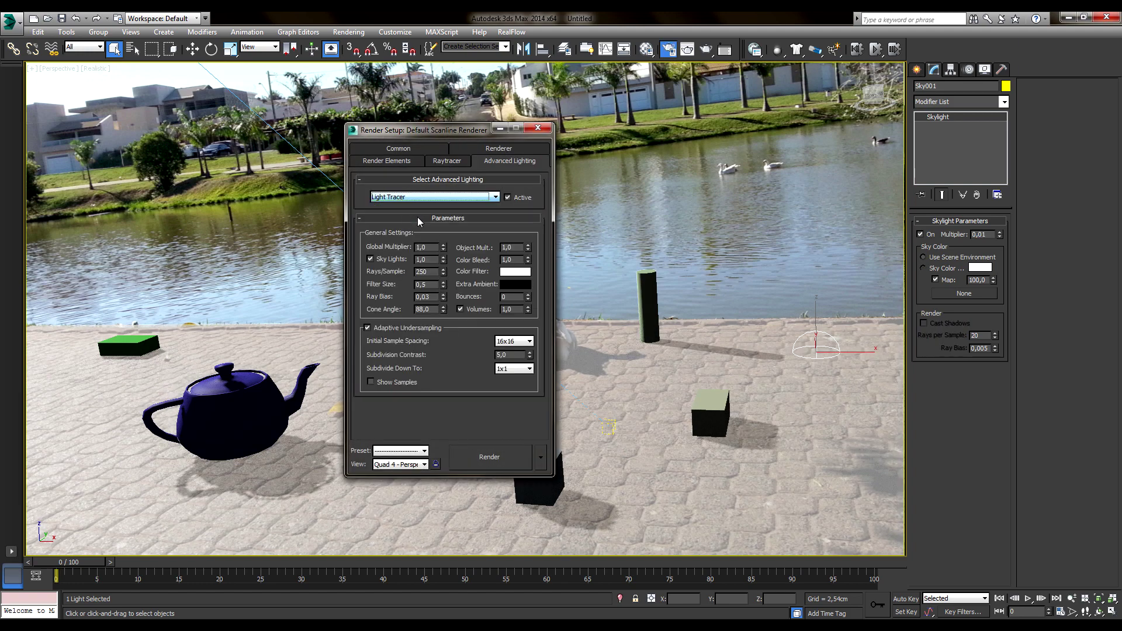
pyautogui.click(546, 127)
pyautogui.click(539, 121)
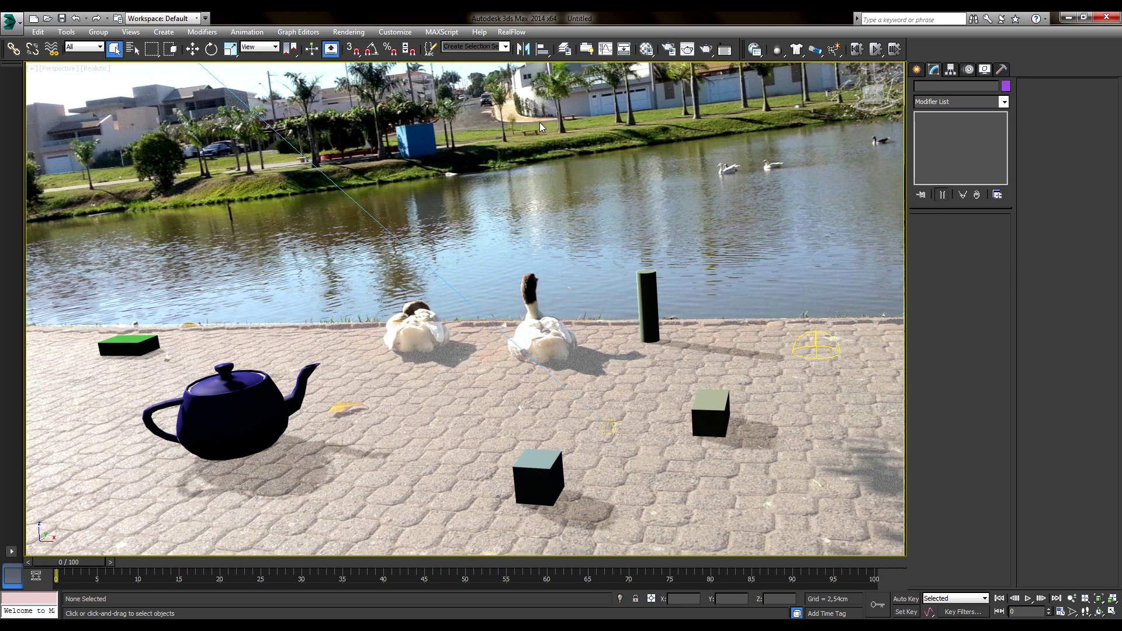
pyautogui.hotkey('shift', 'q')
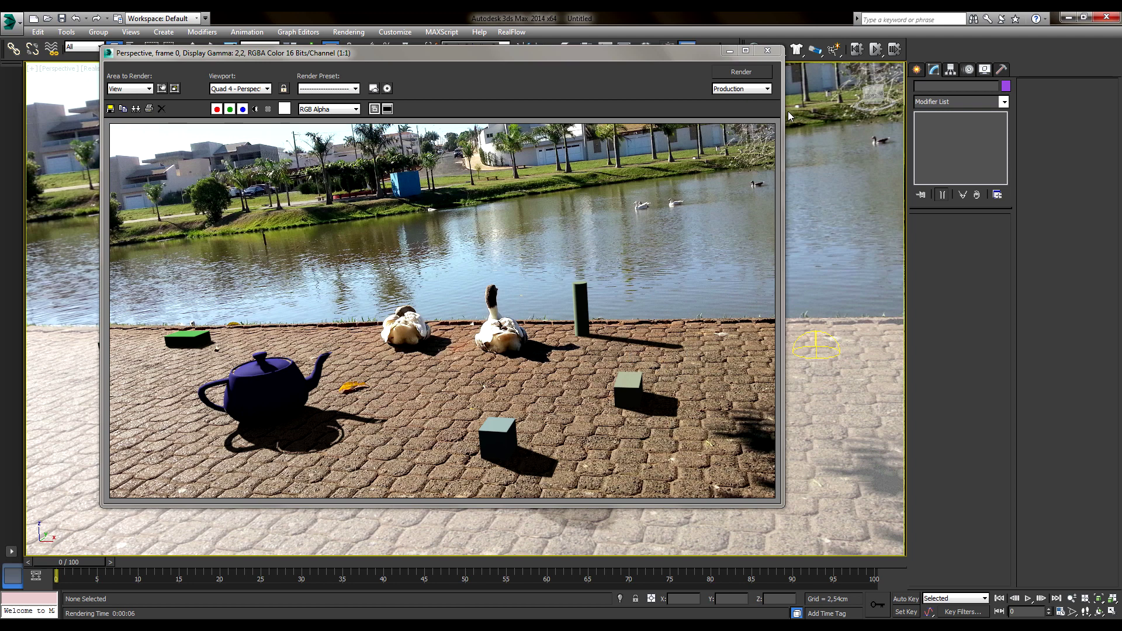
# Make material 03 - Default a Standard material and apply it to the ground plane.
pyautogui.click(768, 50)
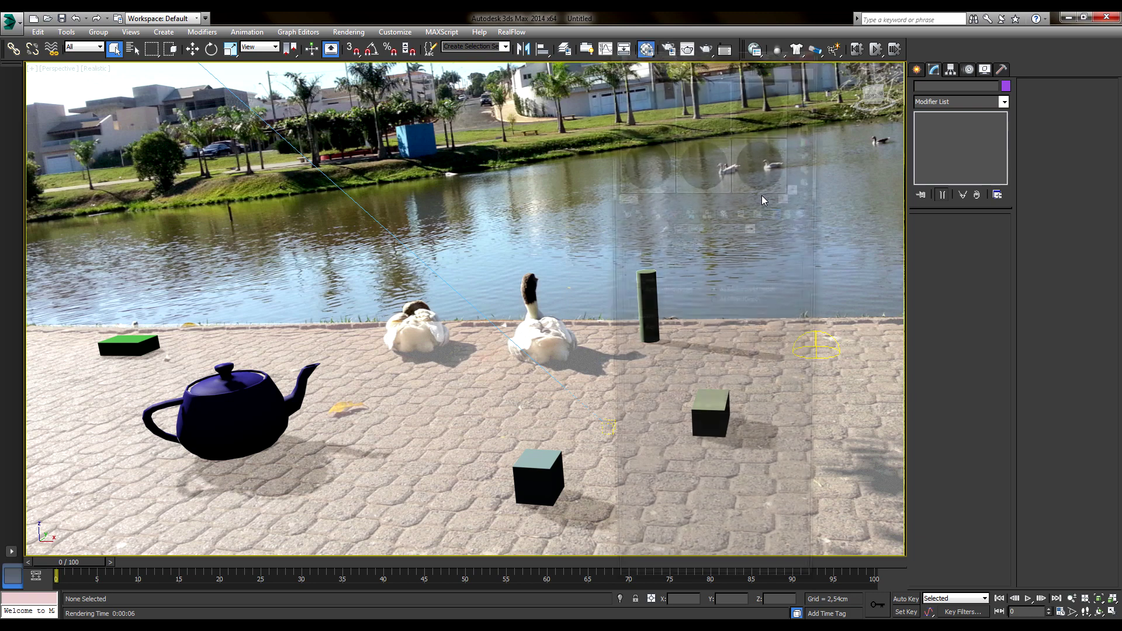
pyautogui.press('m')
pyautogui.click(762, 106)
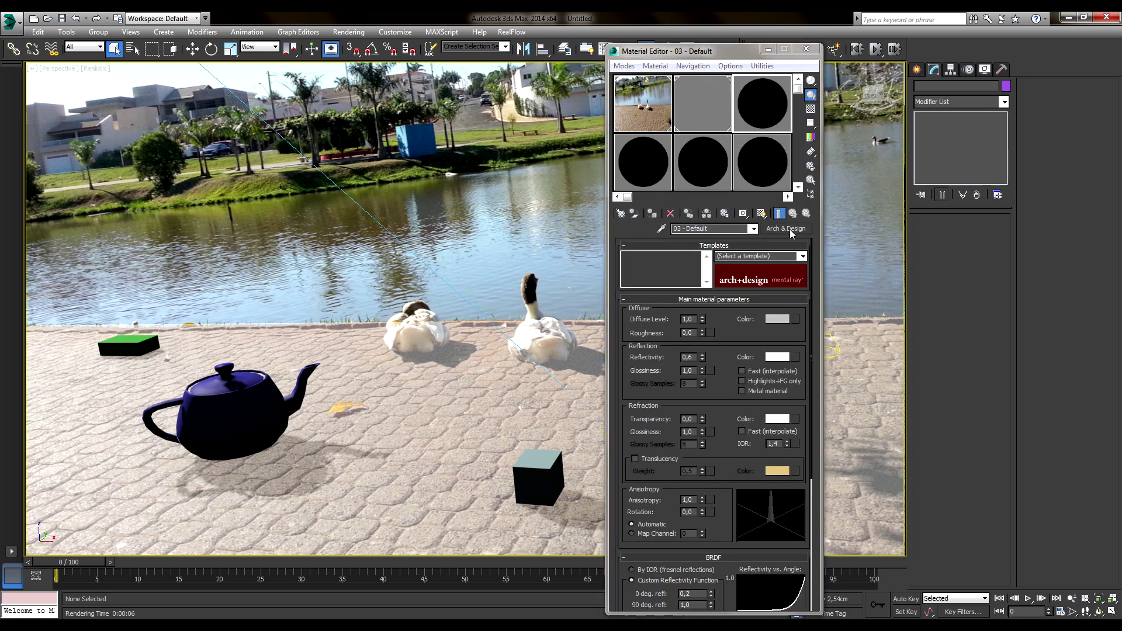
pyautogui.click(792, 234)
pyautogui.doubleClick(667, 334)
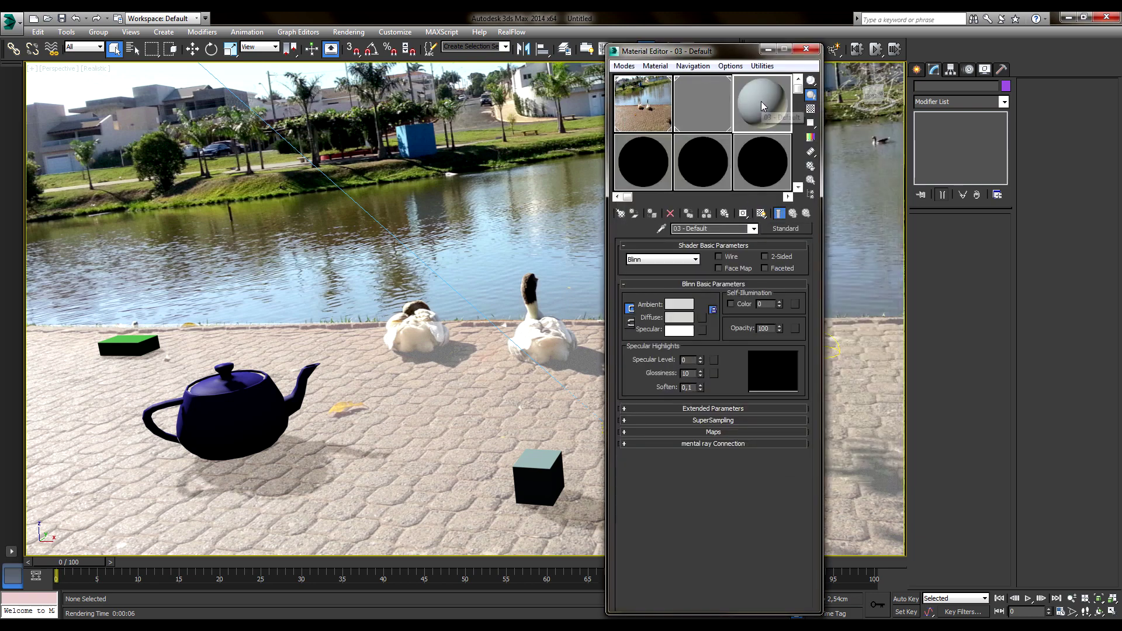
pyautogui.moveTo(762, 105); pyautogui.dragTo(475, 429)
# Render the scene twice with the new ground material, then close the Material Editor.
pyautogui.hotkey('shift', 'q')
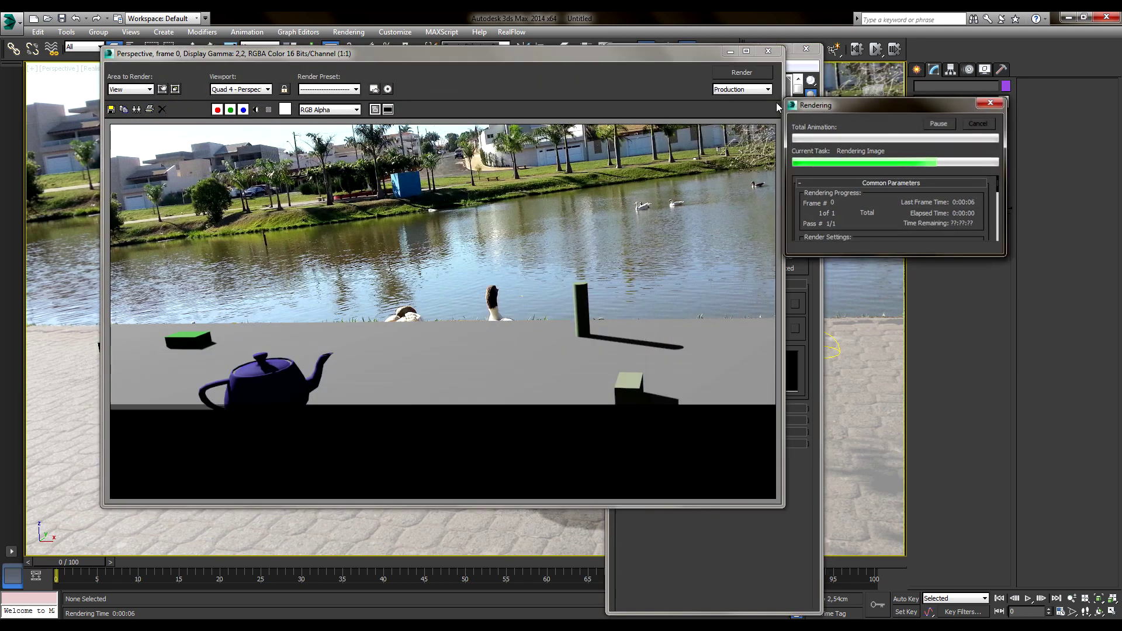
pyautogui.click(769, 52)
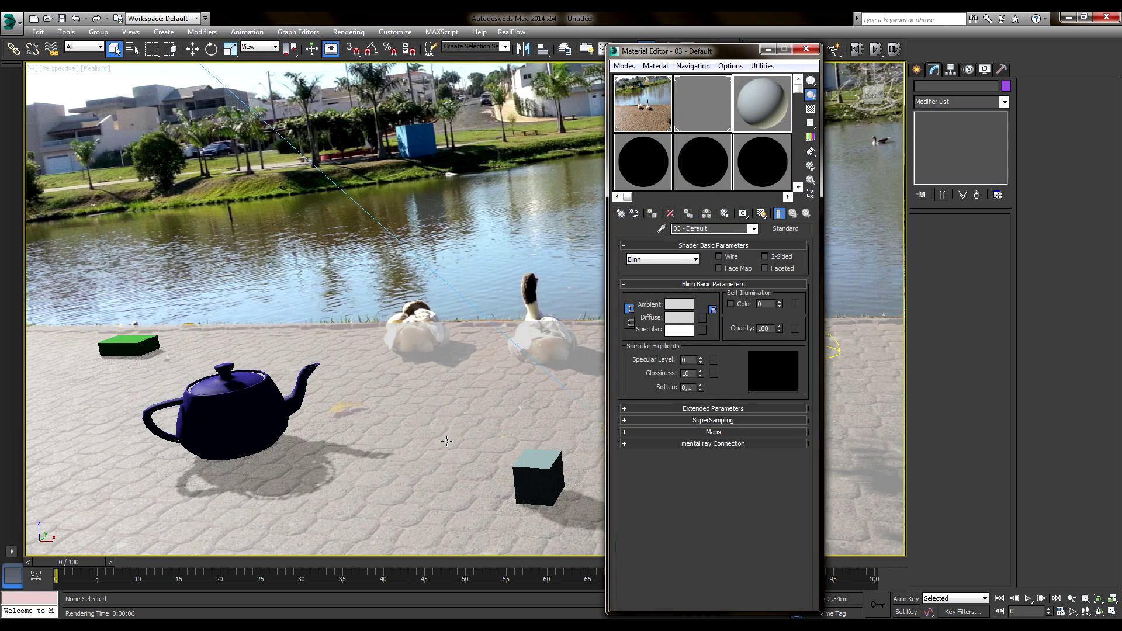
pyautogui.hotkey('shift', 'q')
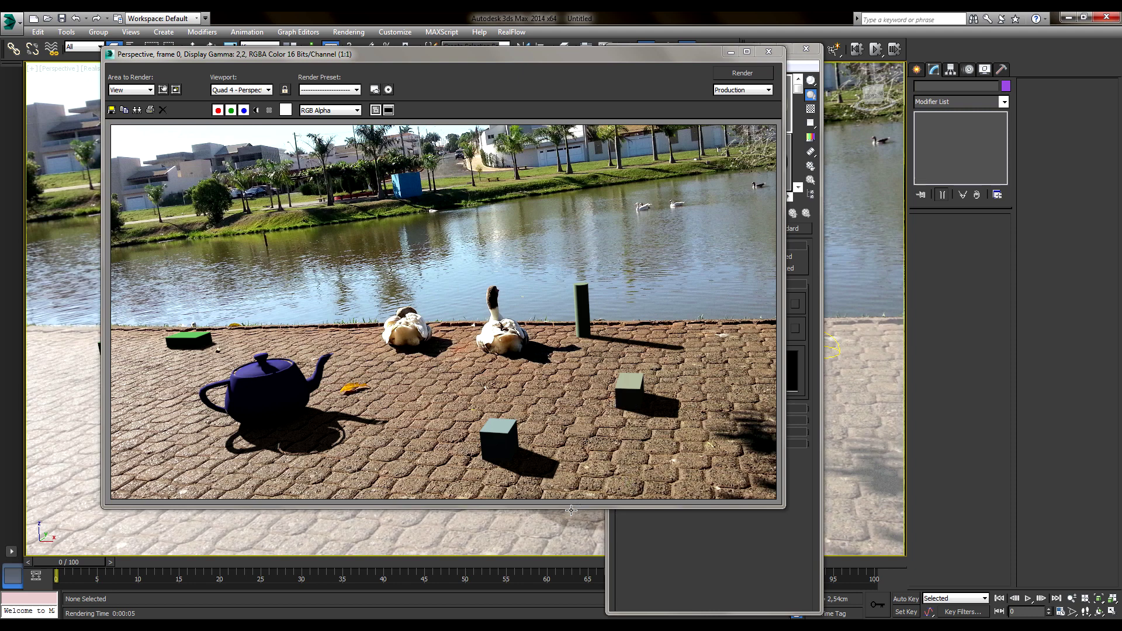
pyautogui.click(767, 53)
pyautogui.click(806, 49)
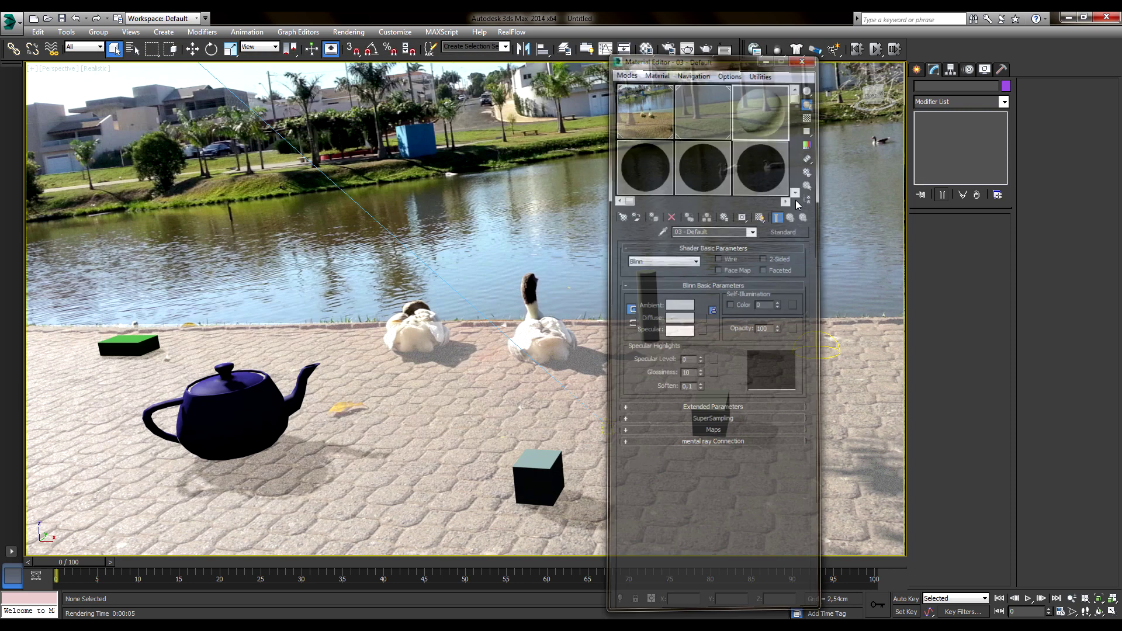
pyautogui.click(919, 71)
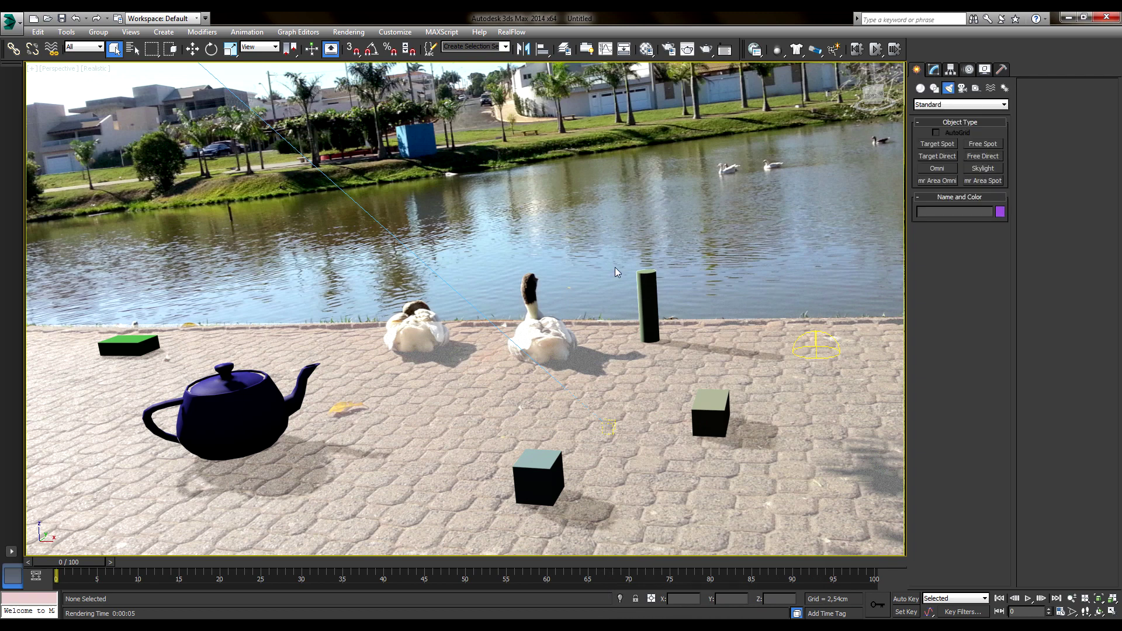
# Draw Plane002 over the lake and move the small box Box002 onto it.
pyautogui.click(921, 89)
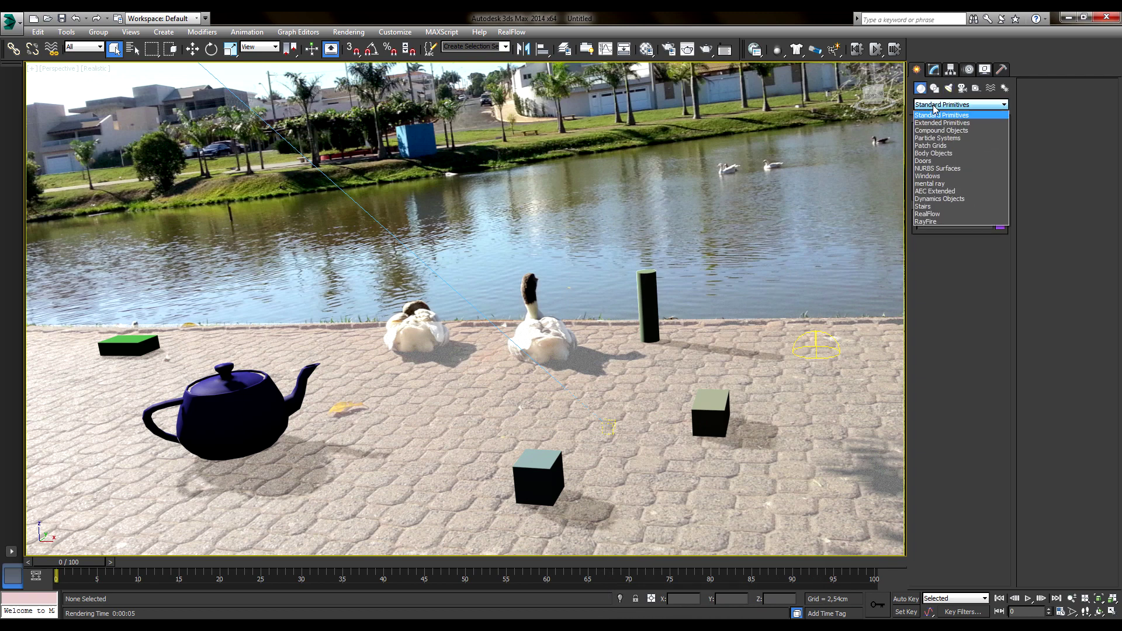
pyautogui.click(941, 115)
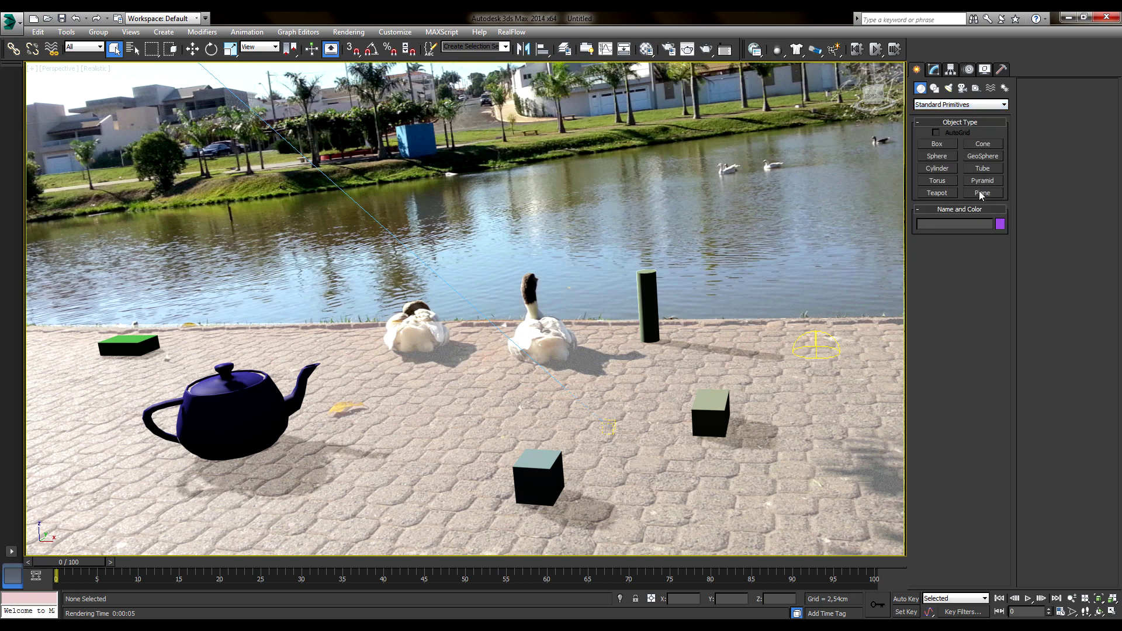
pyautogui.click(982, 192)
pyautogui.moveTo(570, 178); pyautogui.dragTo(656, 233)
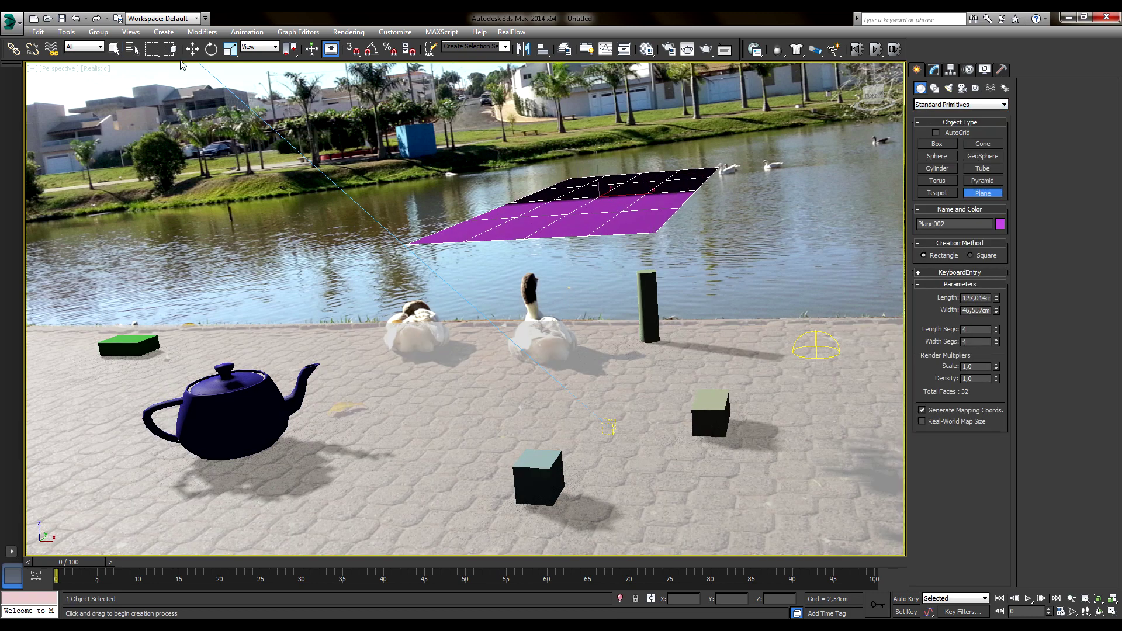
pyautogui.click(198, 52)
pyautogui.moveTo(611, 196); pyautogui.dragTo(626, 222)
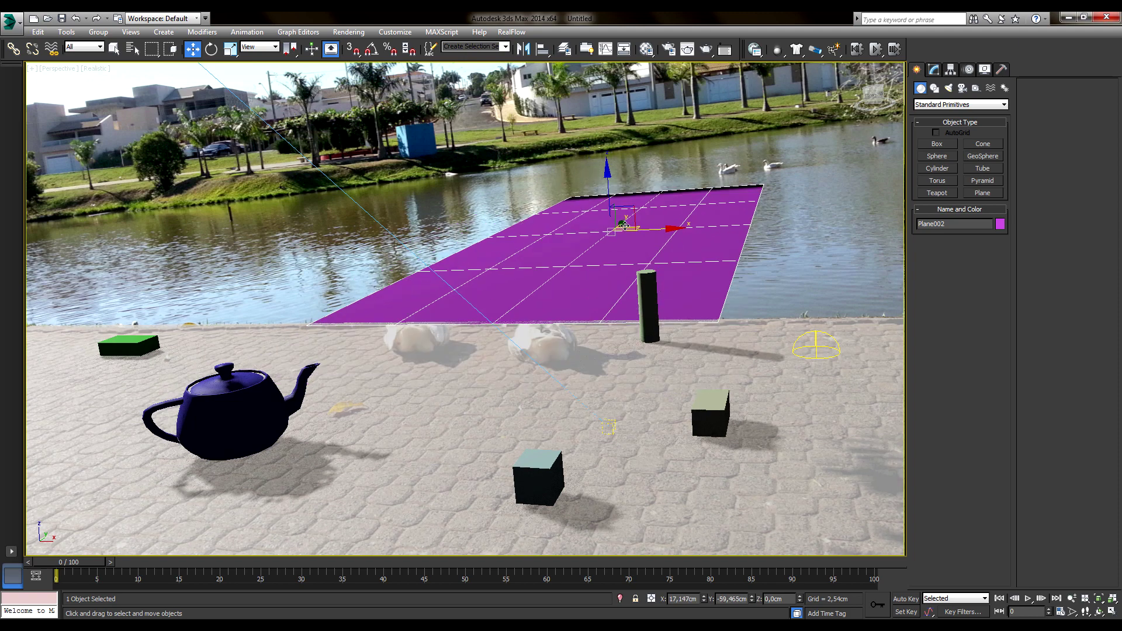
pyautogui.click(712, 400)
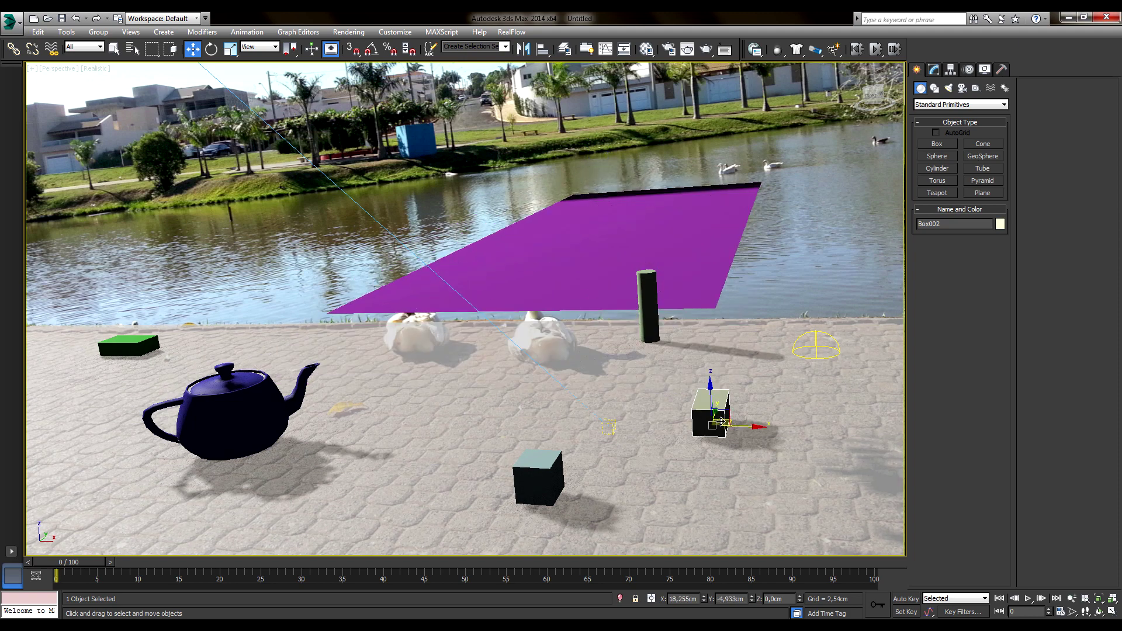
pyautogui.moveTo(722, 421); pyautogui.dragTo(602, 249)
pyautogui.click(841, 293)
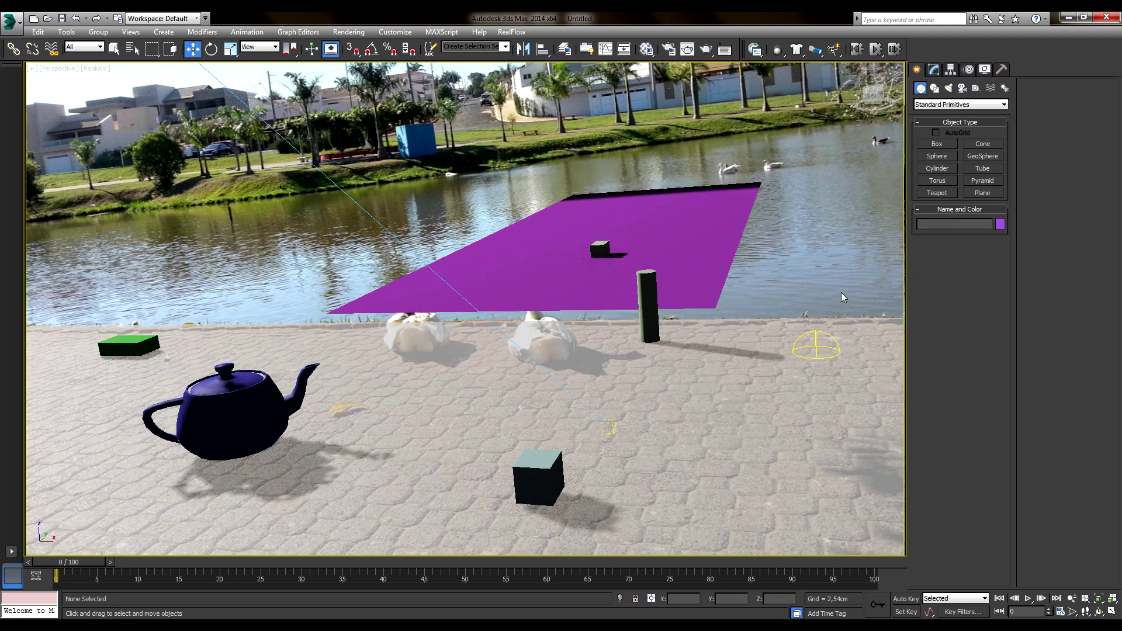
# Apply the white 03 - Default material to Plane002 and render the scene.
pyautogui.press('m')
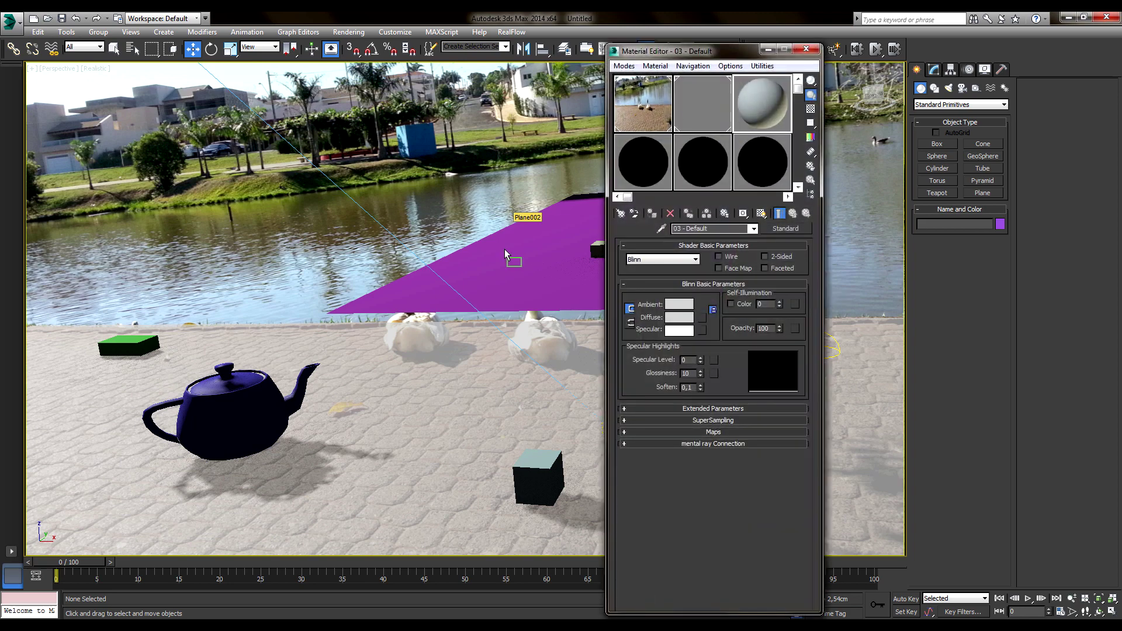
pyautogui.moveTo(506, 255); pyautogui.dragTo(506, 255)
pyautogui.click(806, 49)
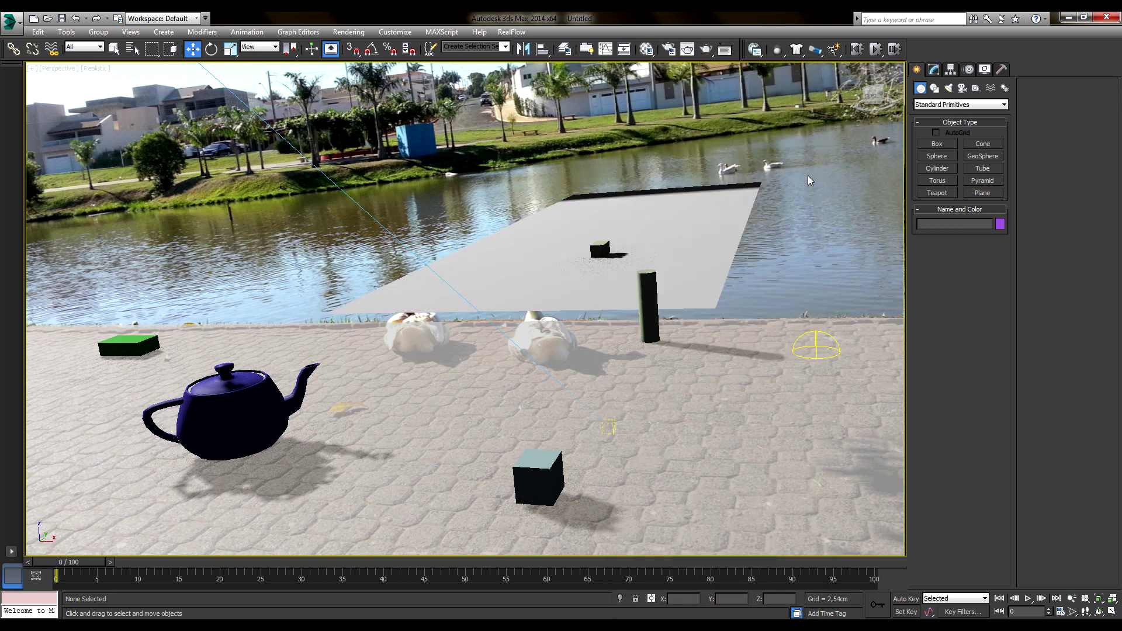
pyautogui.hotkey('shift', 'q')
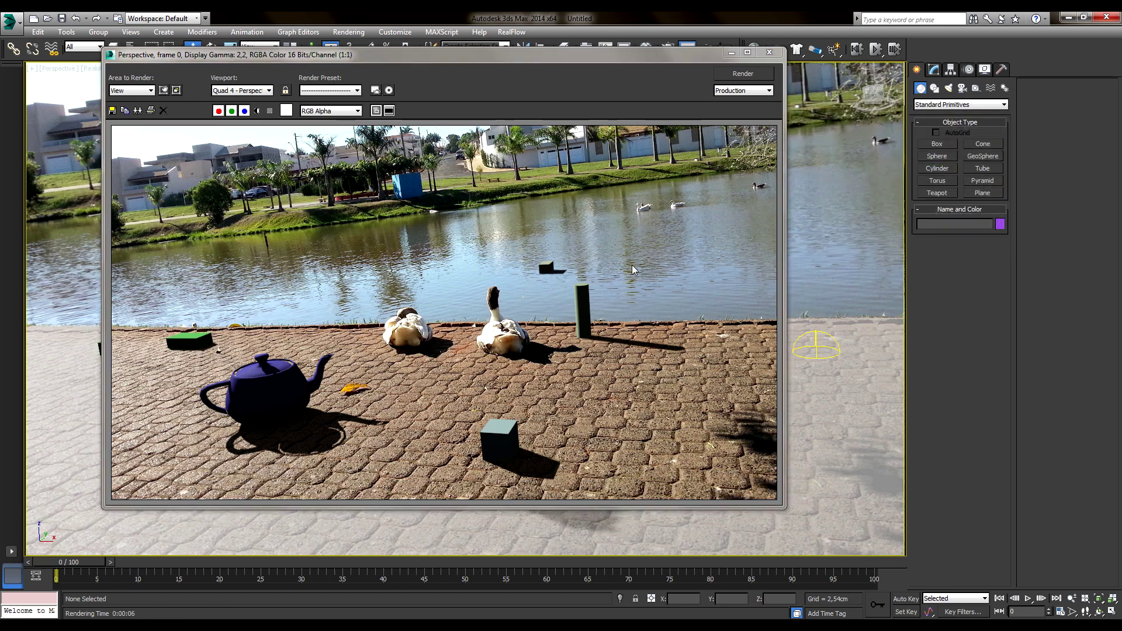
# Close the render and delete all objects from the scene.
pyautogui.click(770, 52)
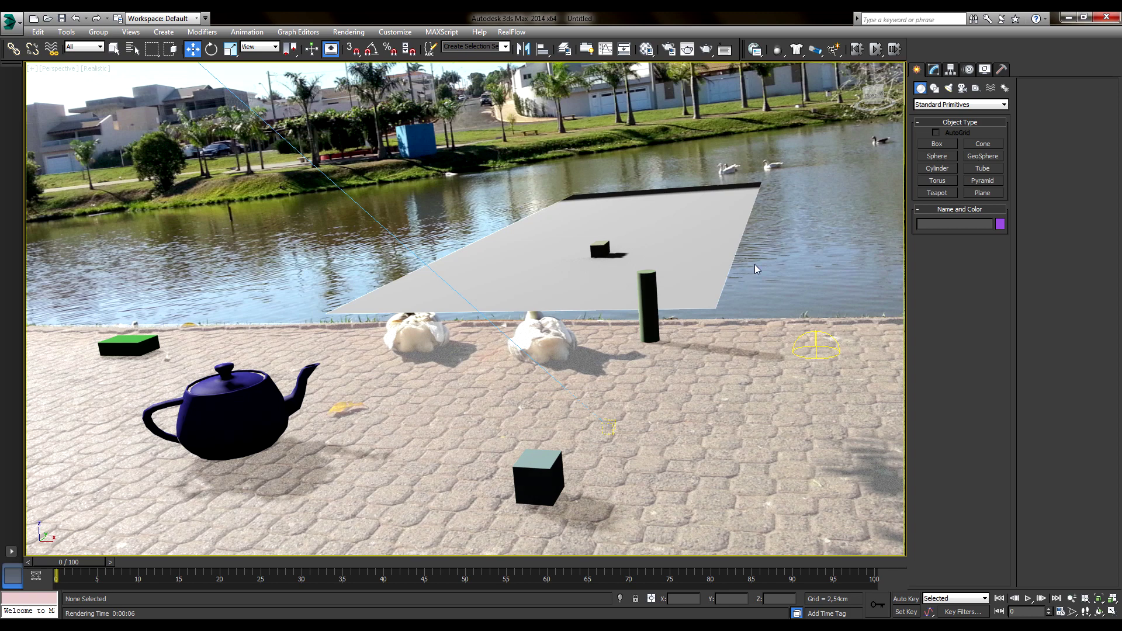
pyautogui.moveTo(560, 259); pyautogui.dragTo(636, 273)
pyautogui.click(817, 264)
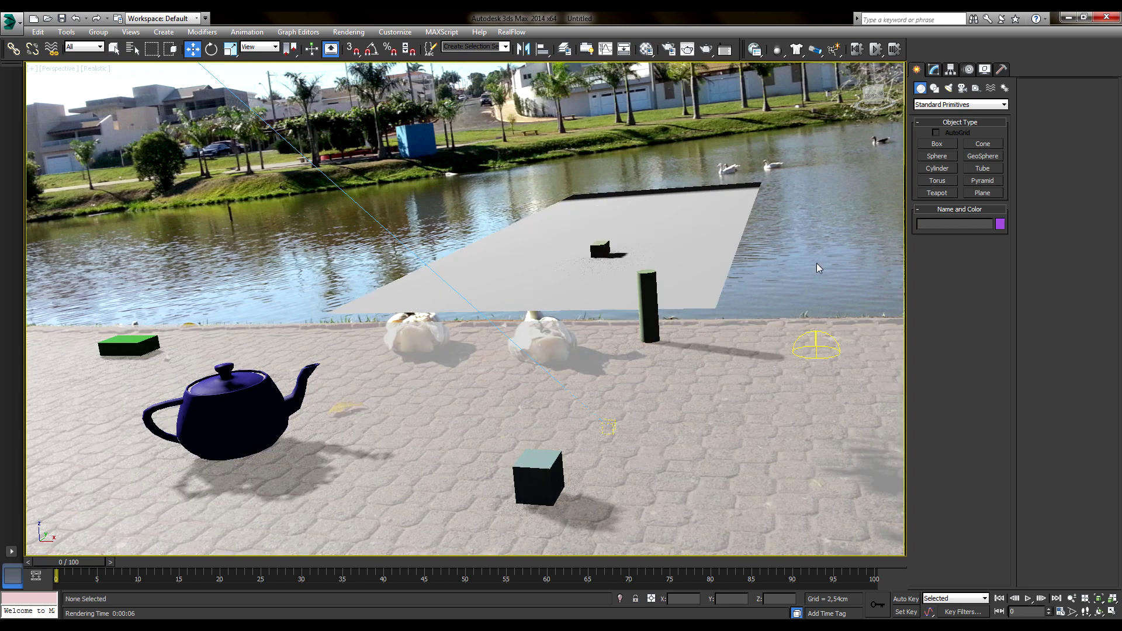
pyautogui.hotkey('ctrl', 'a')
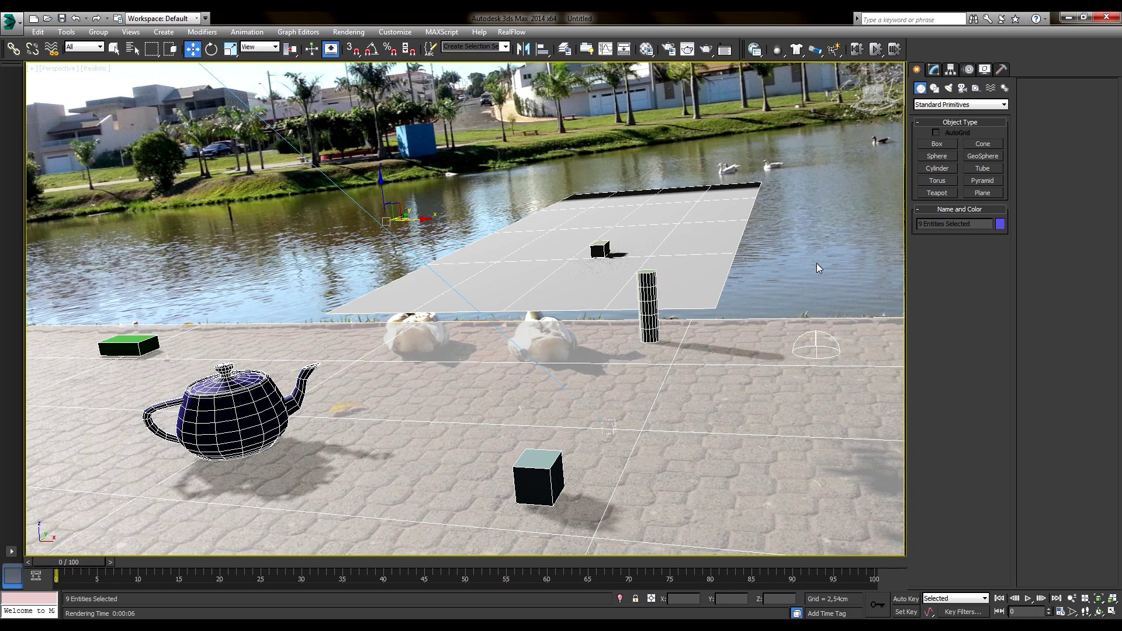
pyautogui.press('Delete')
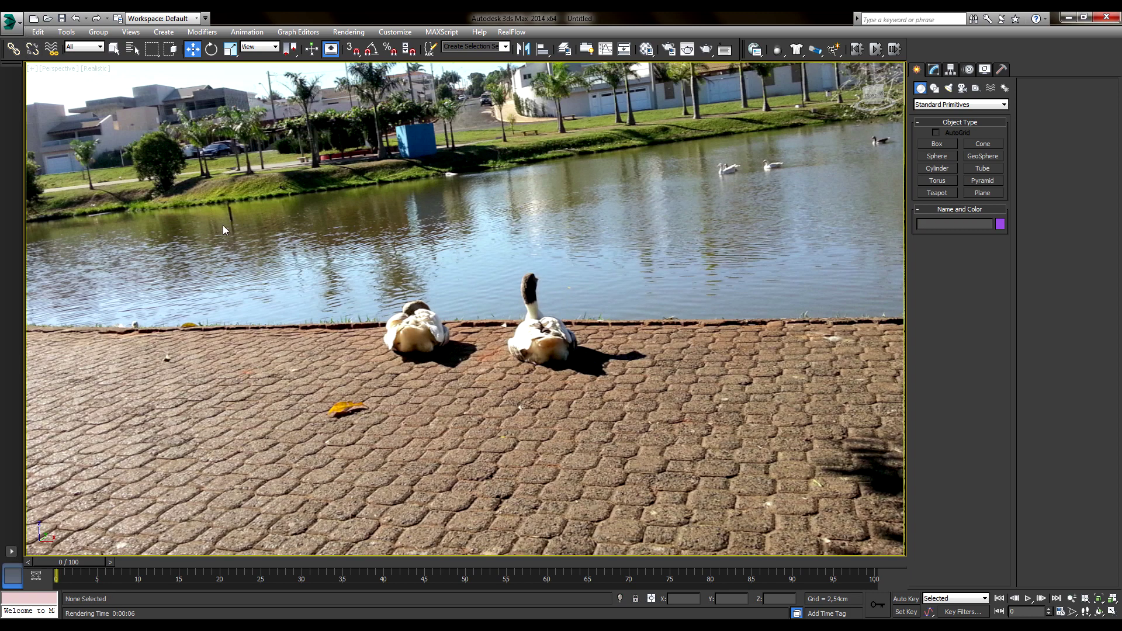
# Load matte_02.jpg into the background bitmap Map #2 in the Material Editor.
pyautogui.press('m')
pyautogui.click(628, 107)
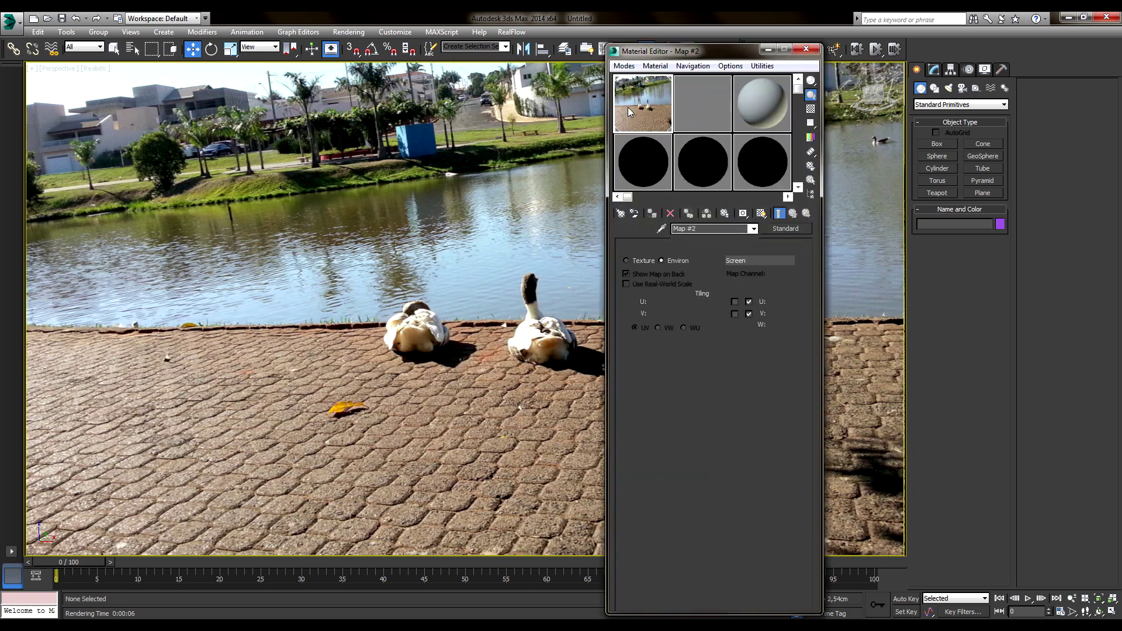
pyautogui.click(725, 390)
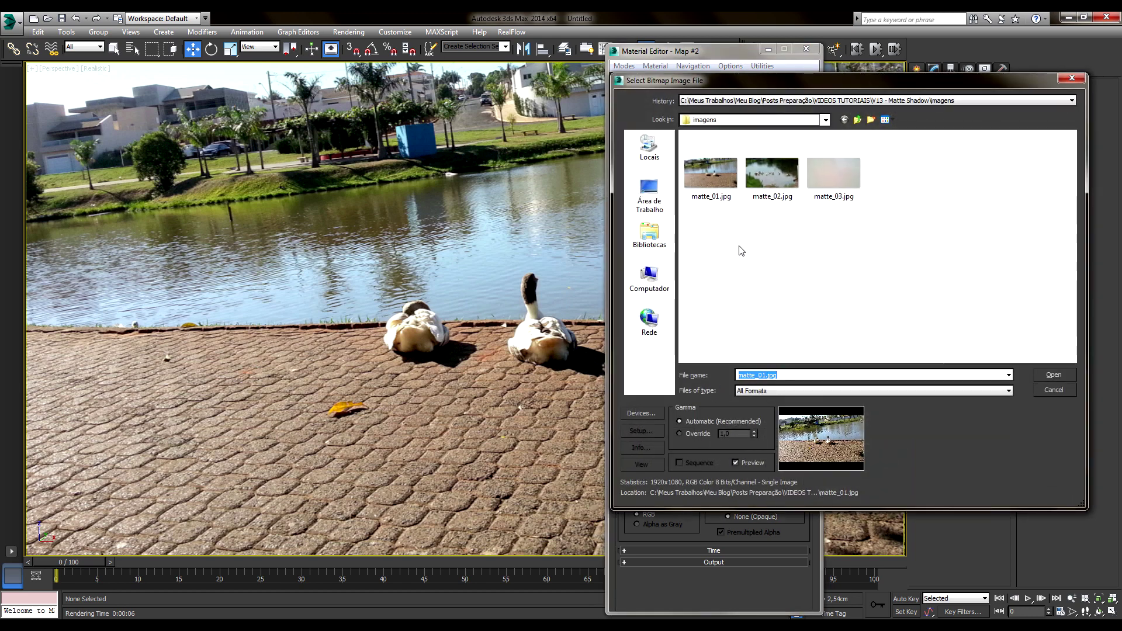
pyautogui.doubleClick(761, 177)
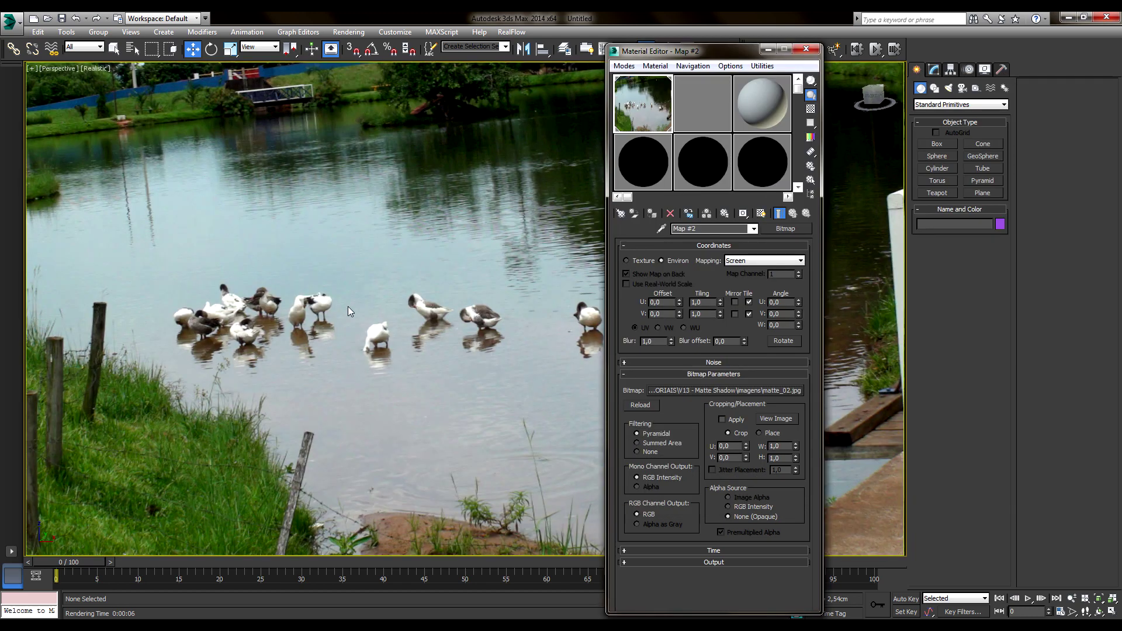
# Orbit the view so the grid lies on the pond, then create a red teapot there.
pyautogui.click(806, 49)
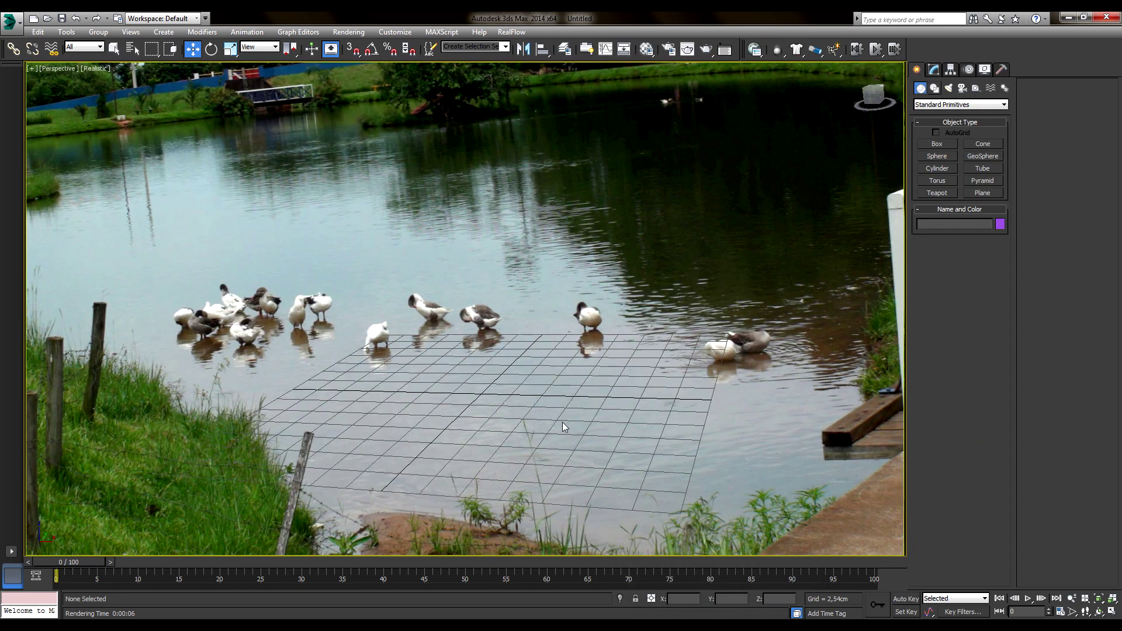
pyautogui.moveTo(563, 422)
pyautogui.keyDown('alt'); pyautogui.mouseDown(button='middle')
pyautogui.moveTo(631, 414)
pyautogui.moveTo(593, 397)
pyautogui.moveTo(704, 363)
pyautogui.mouseUp(button='middle'); pyautogui.keyUp('alt')
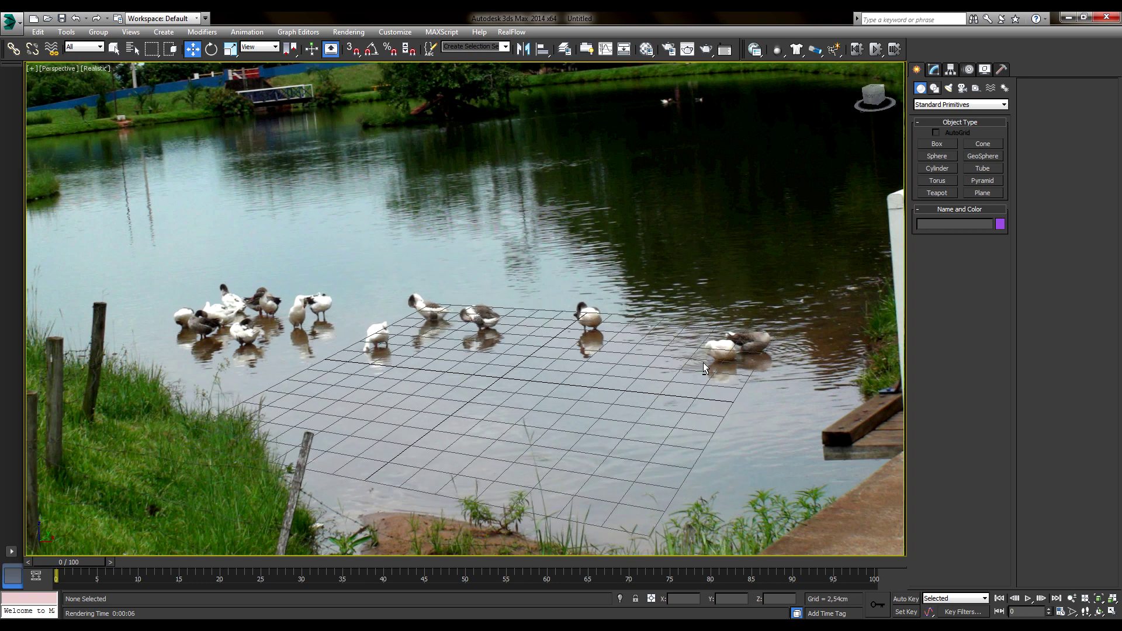
pyautogui.click(938, 193)
pyautogui.moveTo(455, 395); pyautogui.dragTo(485, 403)
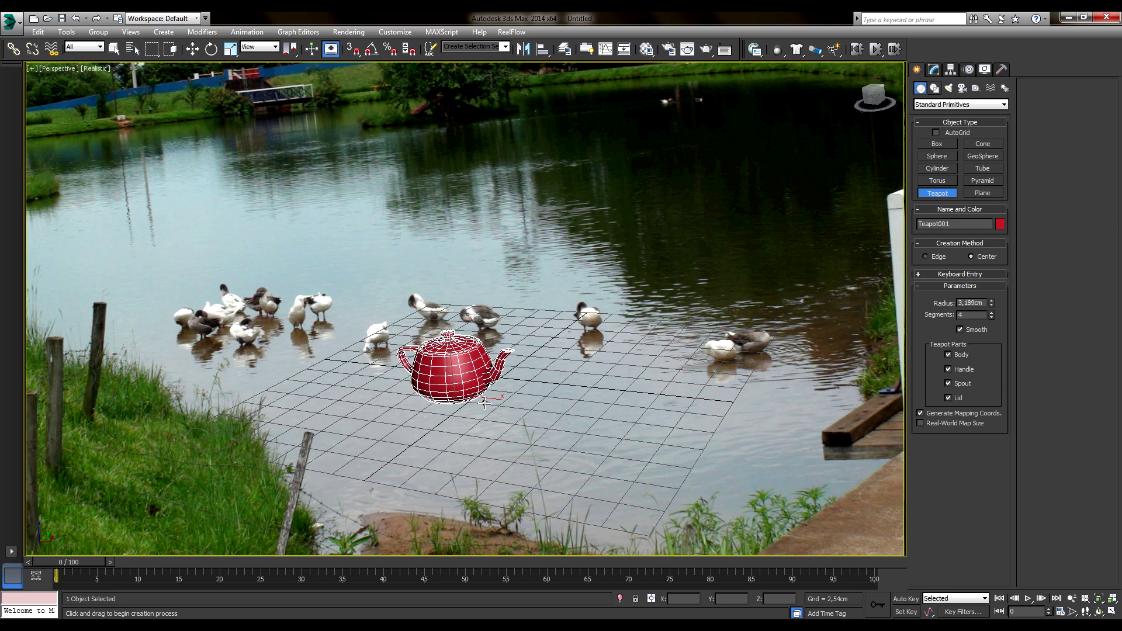
pyautogui.rightClick(663, 226)
pyautogui.click(663, 226)
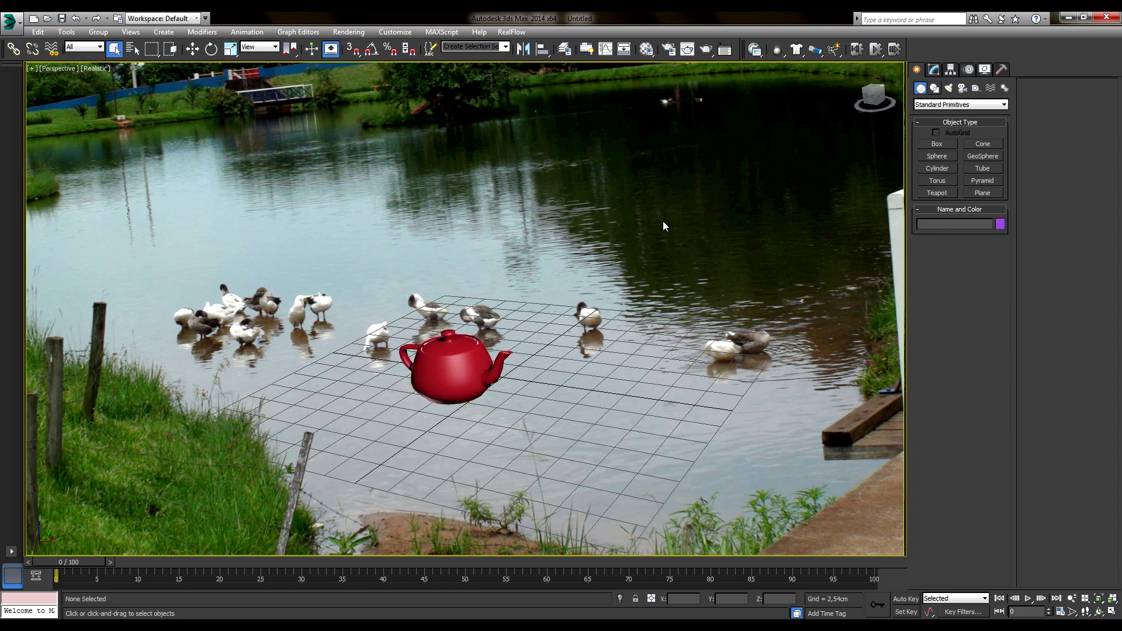
# Bring up Render Setup and expand its Assign Renderer rollout.
pyautogui.click(669, 50)
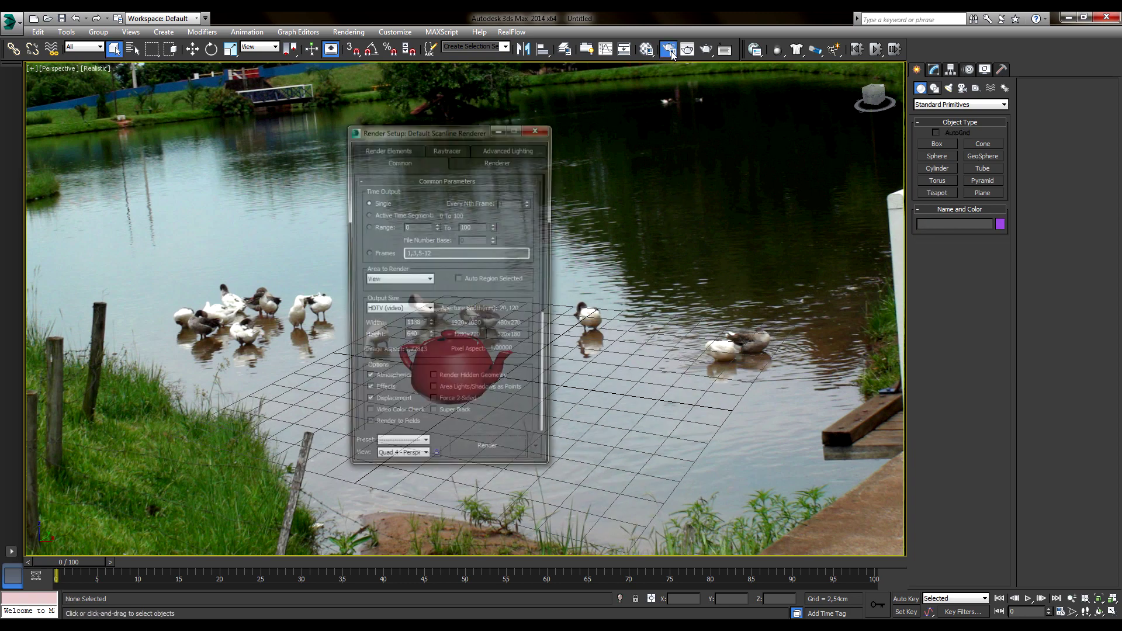
pyautogui.moveTo(432, 136); pyautogui.dragTo(686, 92)
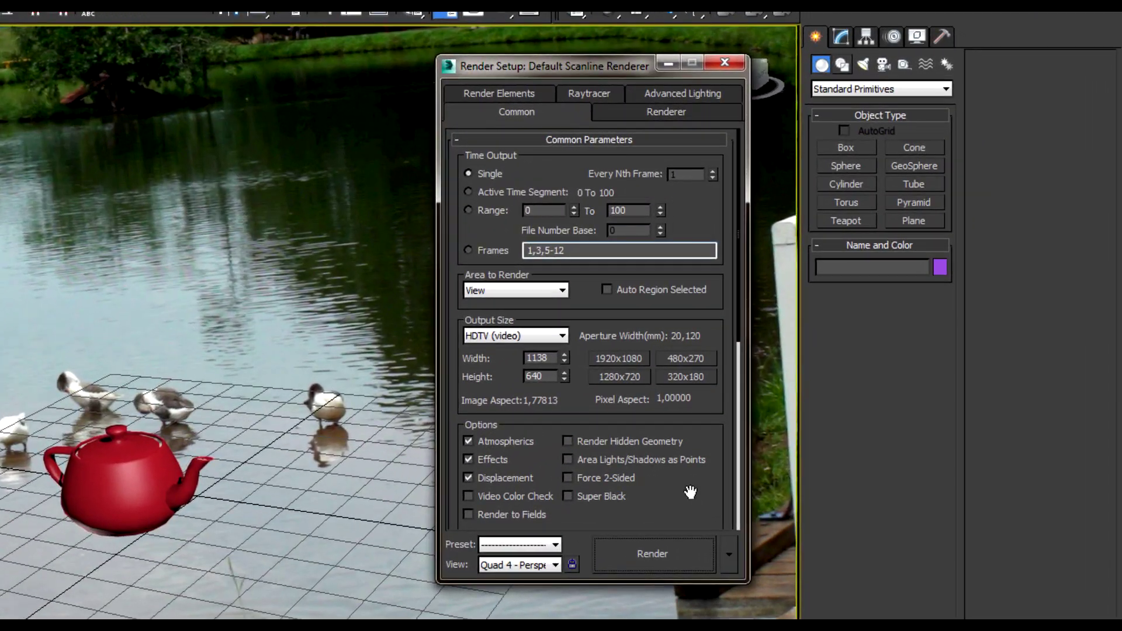
pyautogui.scroll(-3, 729, 395)
pyautogui.scroll(-1, 729, 396)
pyautogui.click(604, 519)
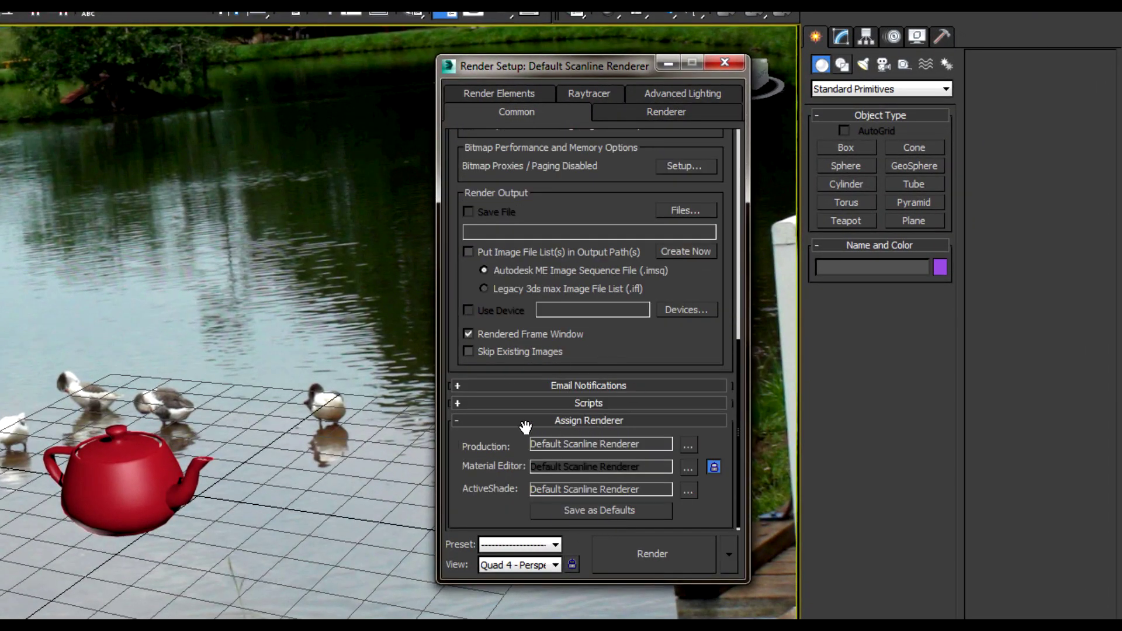
pyautogui.moveTo(526, 428); pyautogui.dragTo(521, 405)
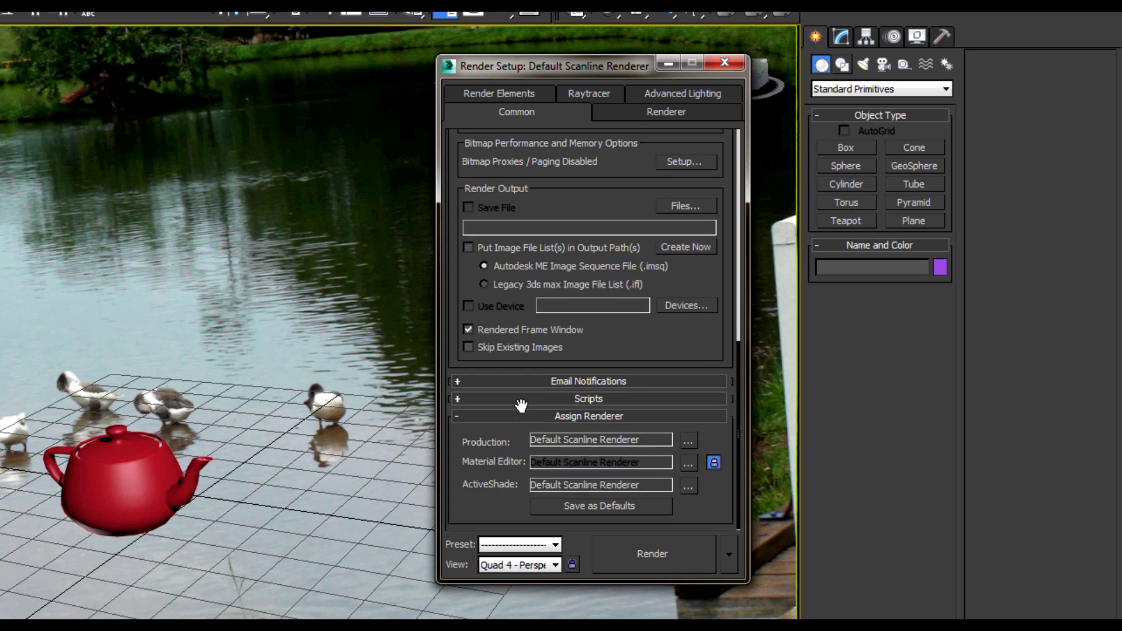
# Assign NVIDIA mental ray as the production renderer and review Global Illumination settings.
pyautogui.click(687, 443)
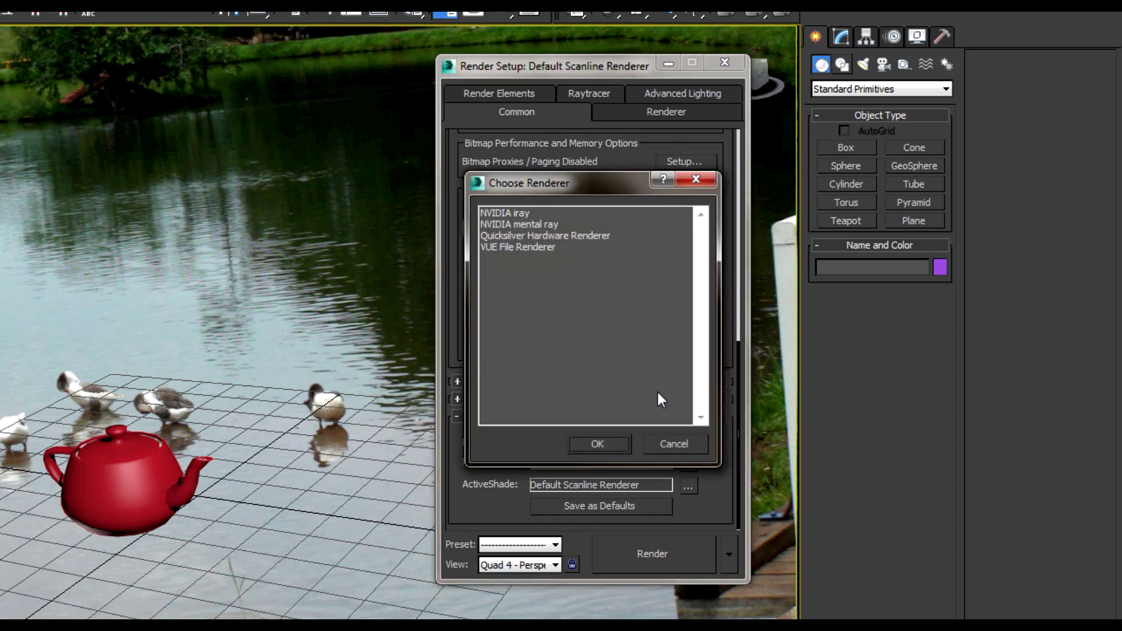
pyautogui.moveTo(528, 195); pyautogui.dragTo(262, 87)
pyautogui.click(290, 116)
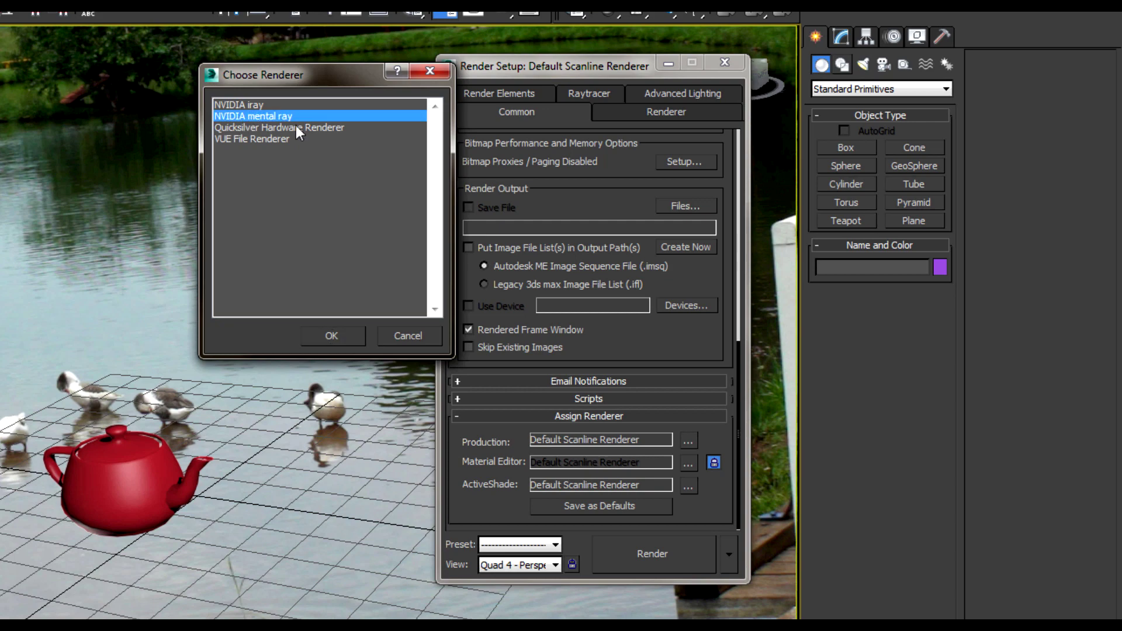
pyautogui.click(344, 339)
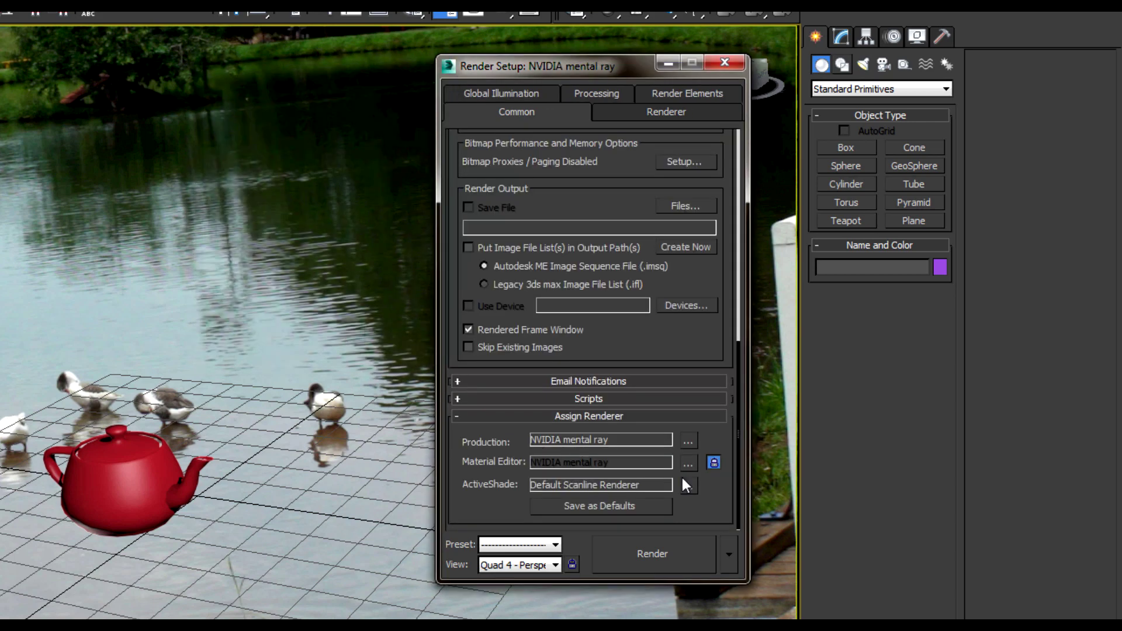
pyautogui.click(525, 94)
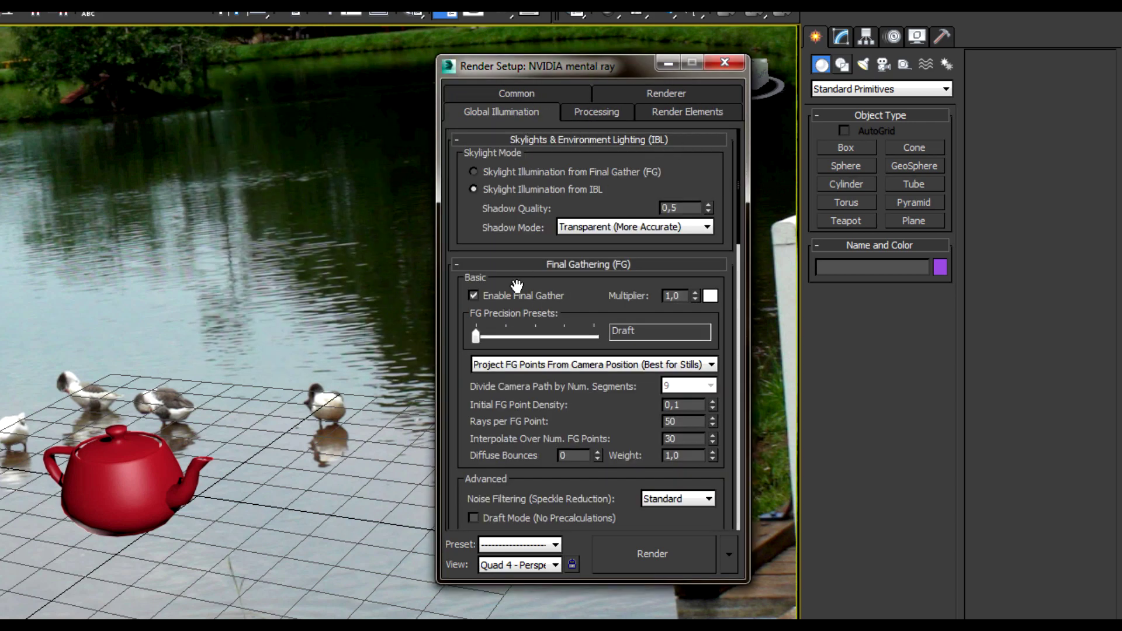
pyautogui.scroll(-3, 496, 231)
pyautogui.scroll(-3, 495, 231)
pyautogui.scroll(5, 489, 400)
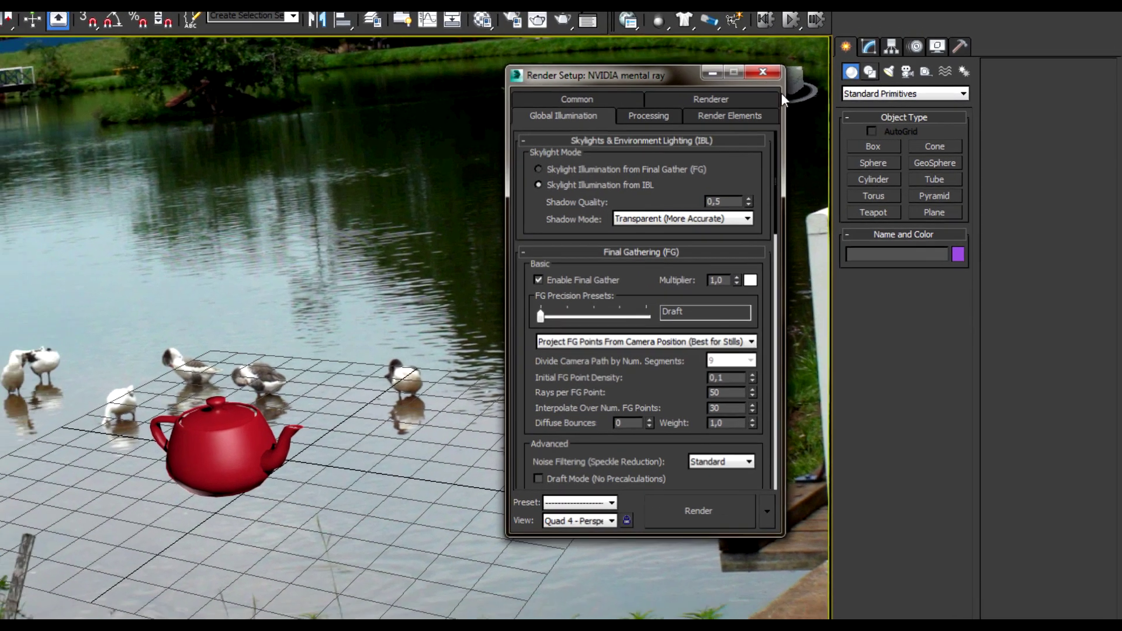
pyautogui.click(763, 71)
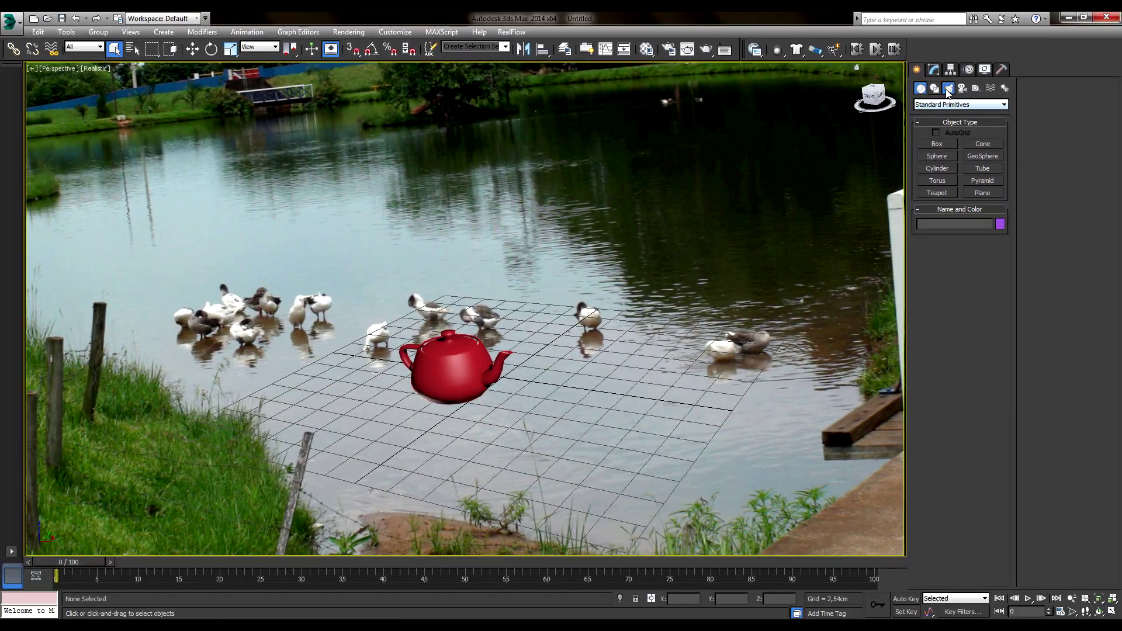
# Place a Skylight on the water at the lower right of the scene.
pyautogui.click(949, 88)
pyautogui.click(962, 105)
pyautogui.click(983, 169)
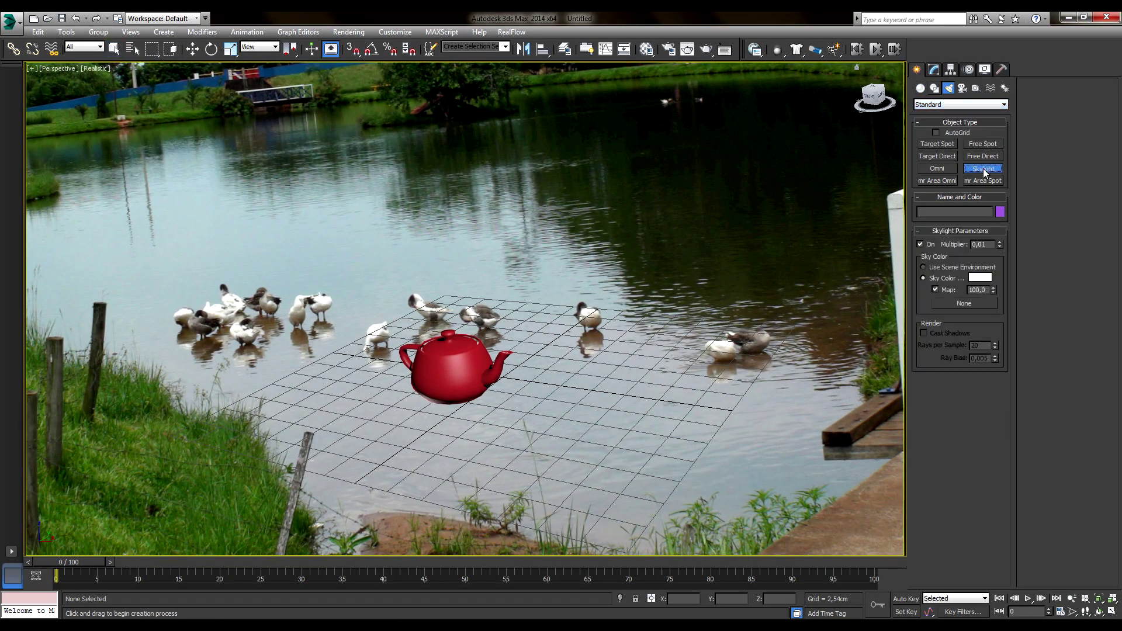
pyautogui.click(738, 431)
pyautogui.click(114, 49)
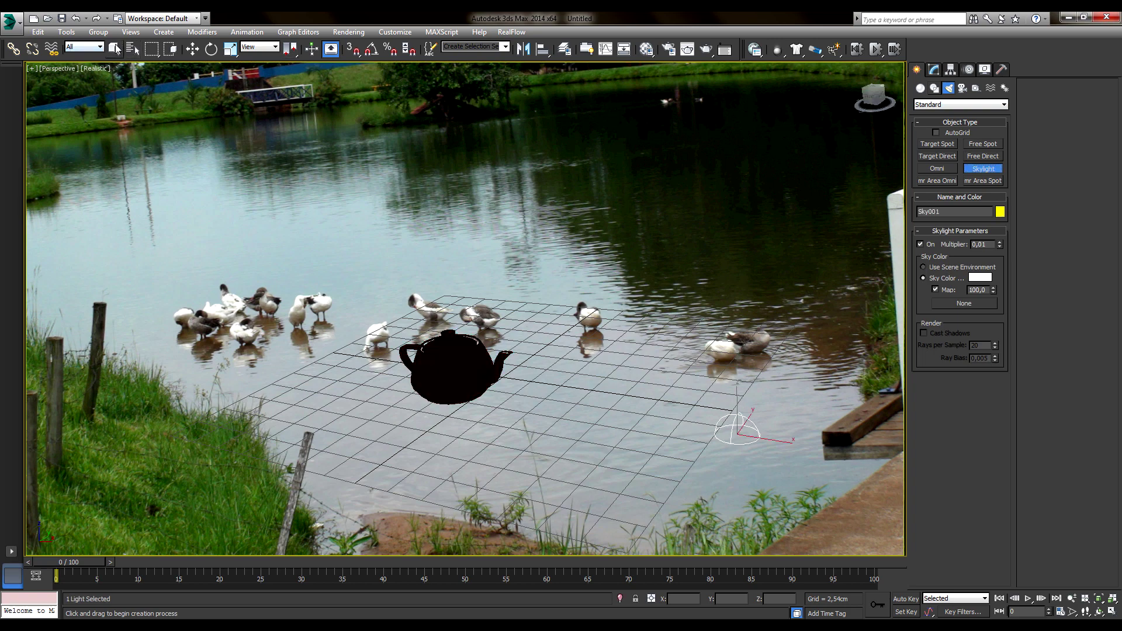
pyautogui.click(565, 216)
# Draw ground plane Plane001 under the teapot over the water.
pyautogui.click(921, 88)
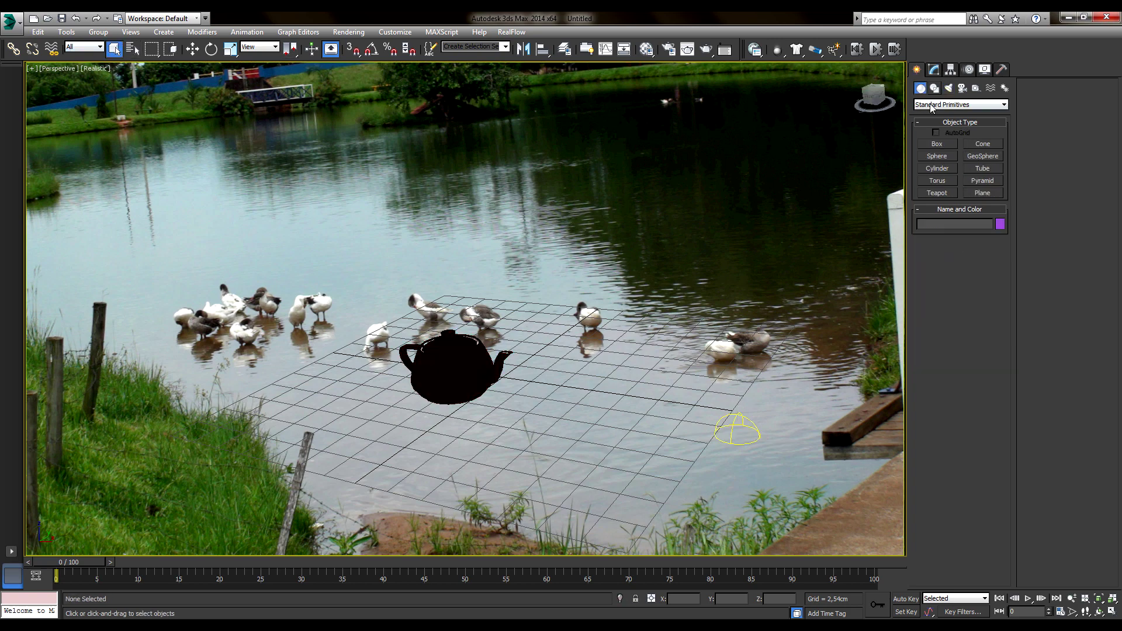
pyautogui.click(983, 193)
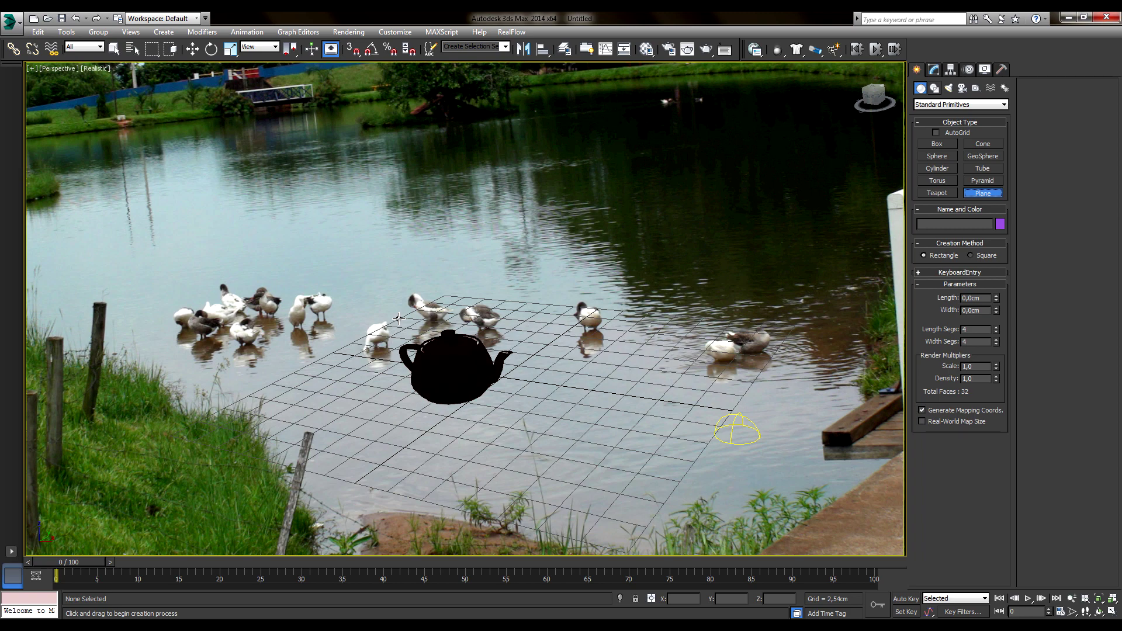
pyautogui.moveTo(398, 317); pyautogui.dragTo(559, 546)
pyautogui.click(115, 49)
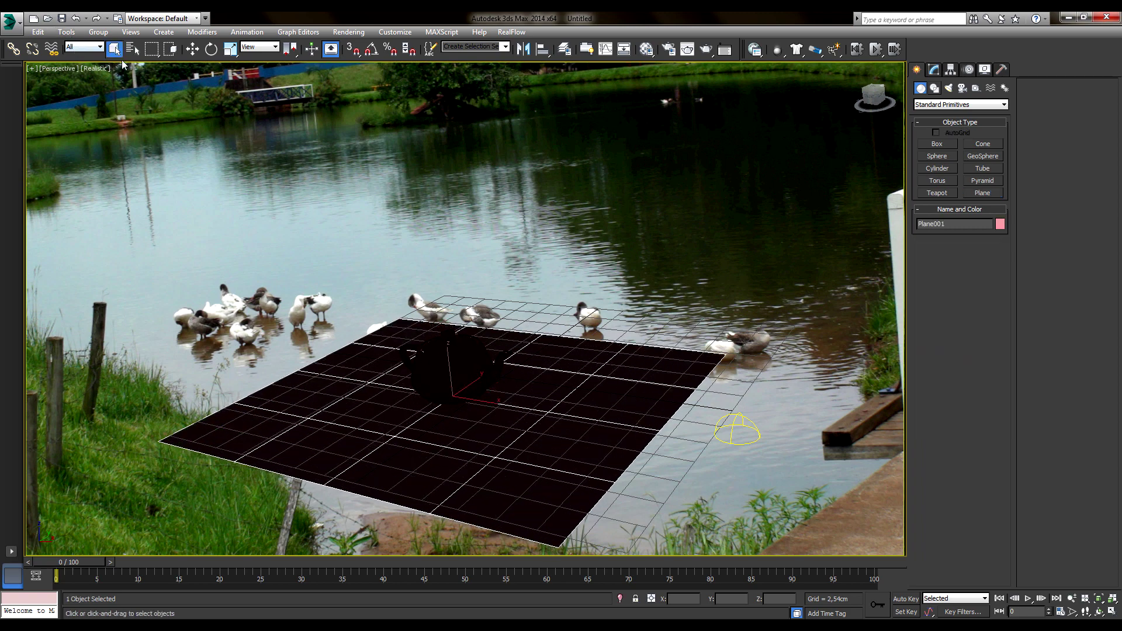
# Set the skylight multiplier to 1.0 and hide the home grid.
pyautogui.click(724, 427)
pyautogui.click(934, 69)
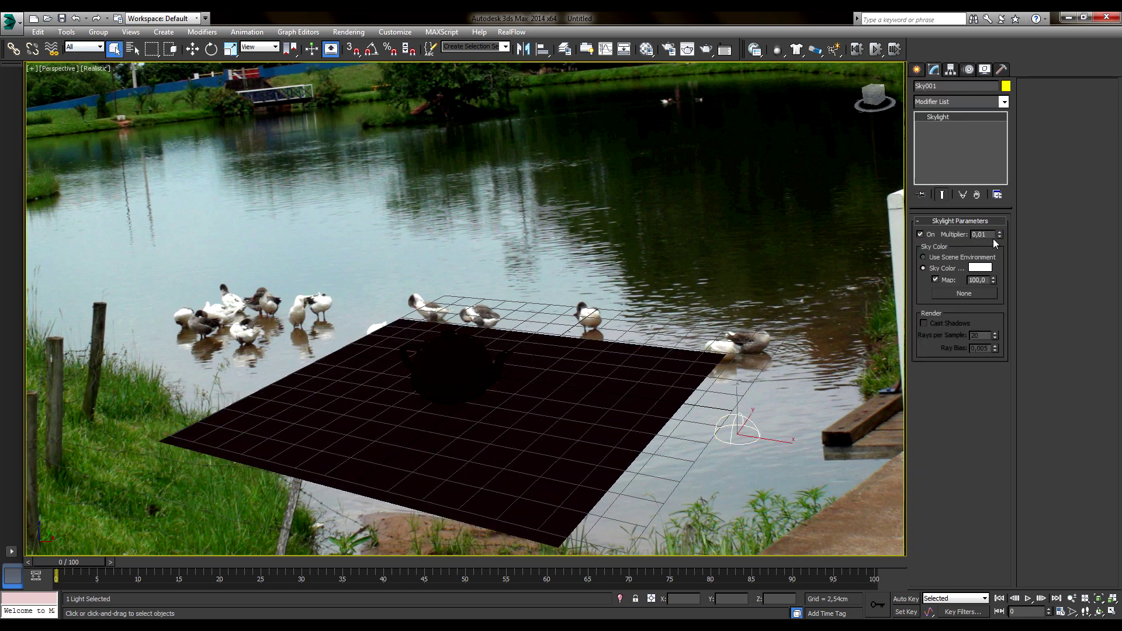
pyautogui.doubleClick(980, 234)
pyautogui.write('1')
pyautogui.press('Return')
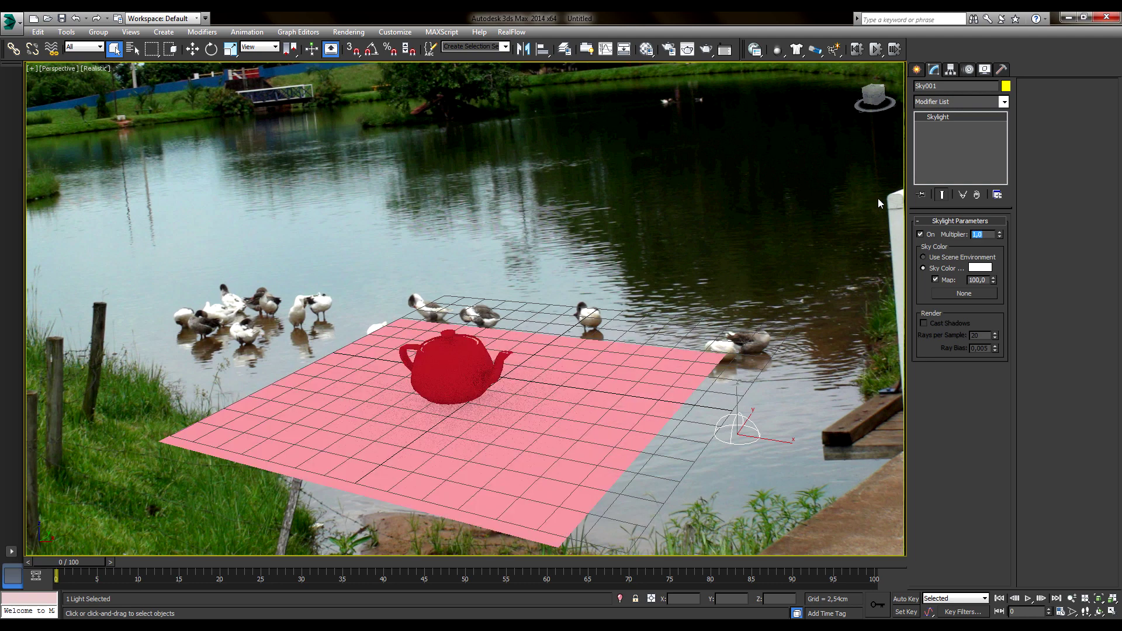
pyautogui.click(654, 251)
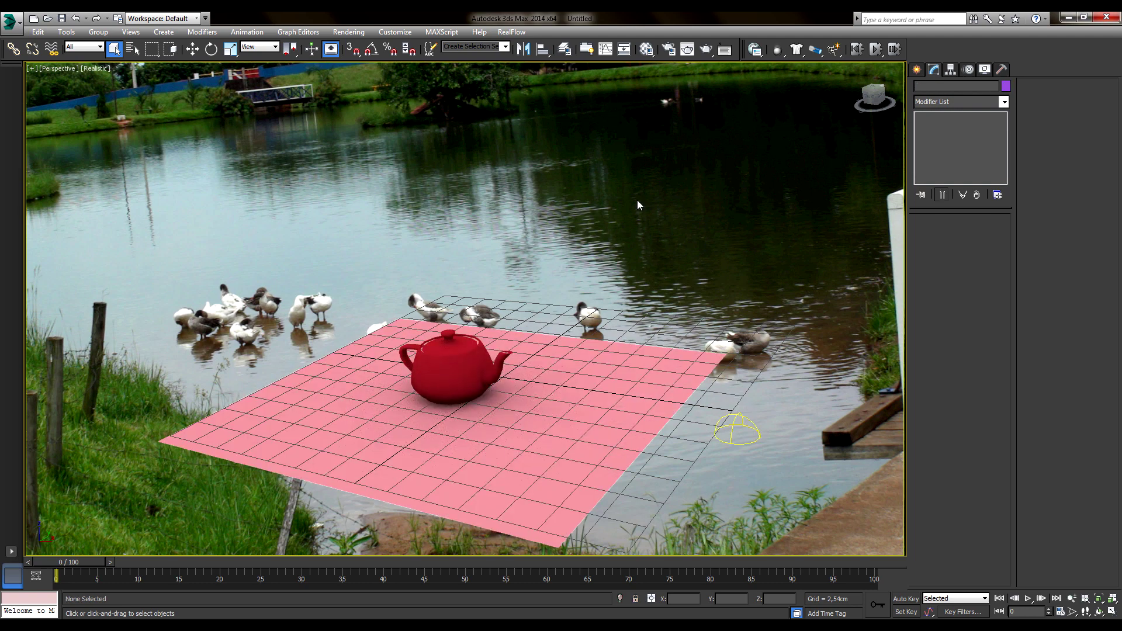
pyautogui.press('g')
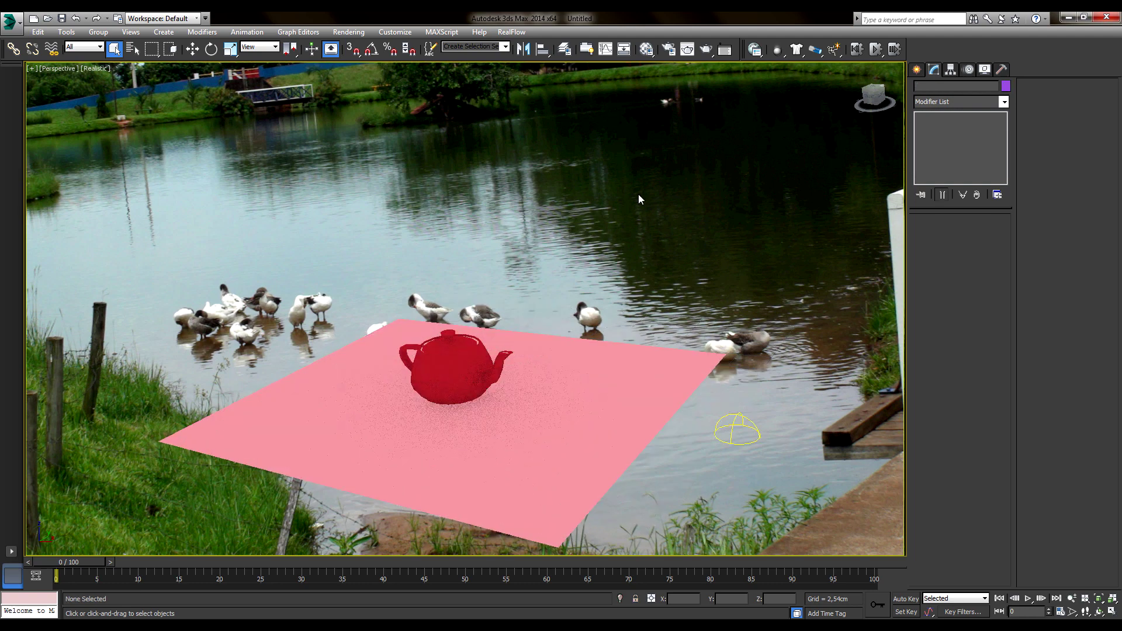
# Make slot 2 a Matte/Shadow/Reflection material (Material #30), apply it to the ground plane, render.
pyautogui.press('m')
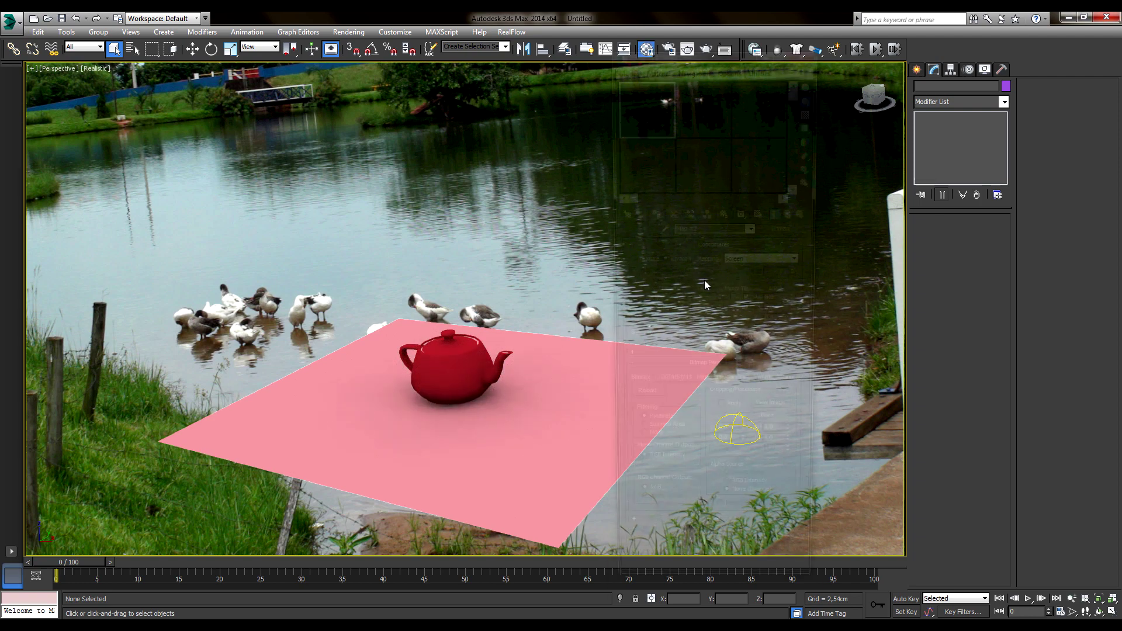
pyautogui.moveTo(693, 51); pyautogui.dragTo(744, 42)
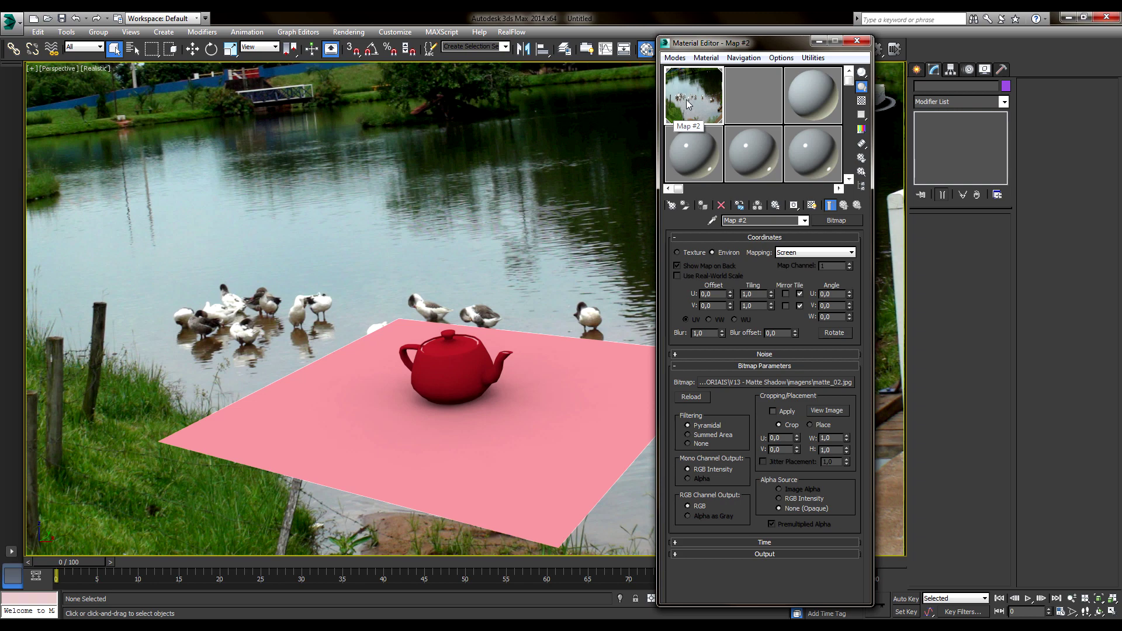
pyautogui.click(754, 94)
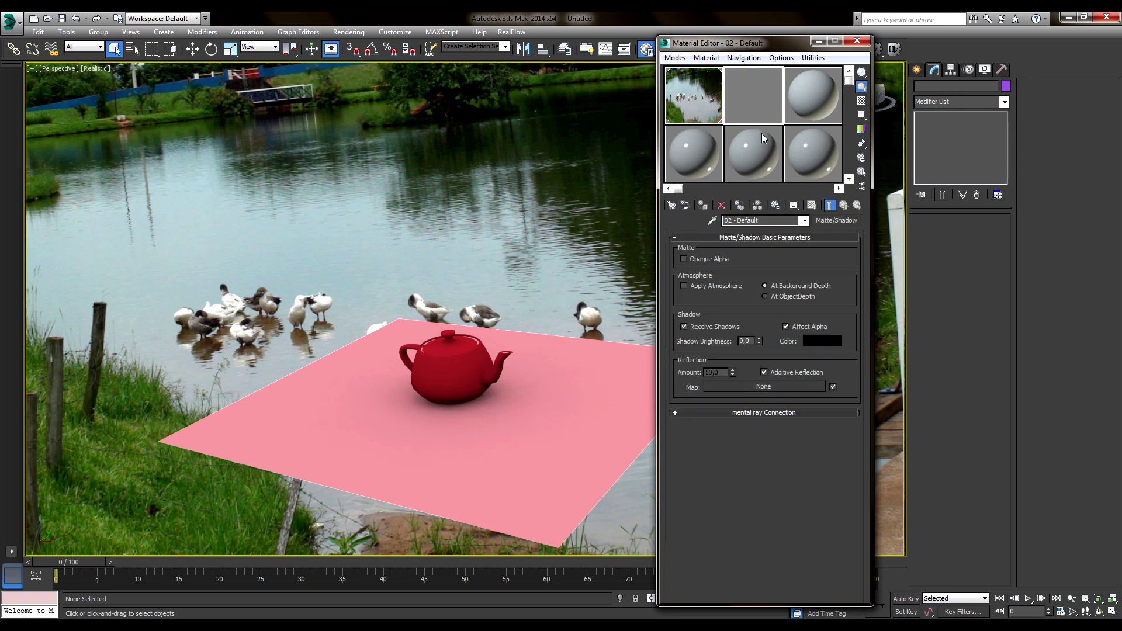
pyautogui.click(672, 205)
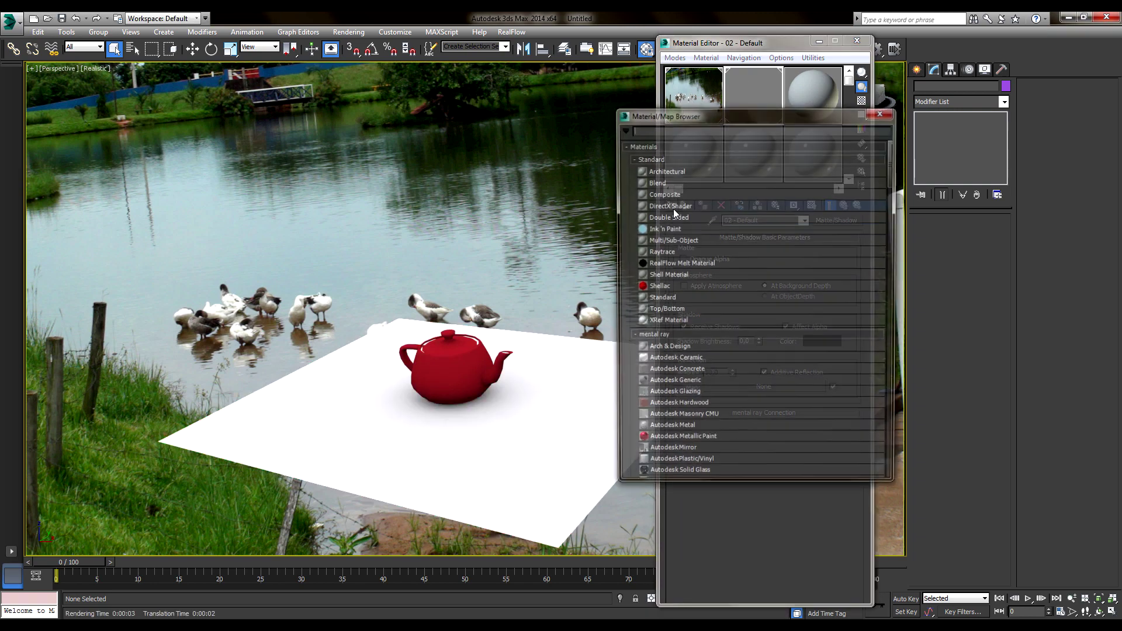
pyautogui.moveTo(893, 157); pyautogui.dragTo(892, 176)
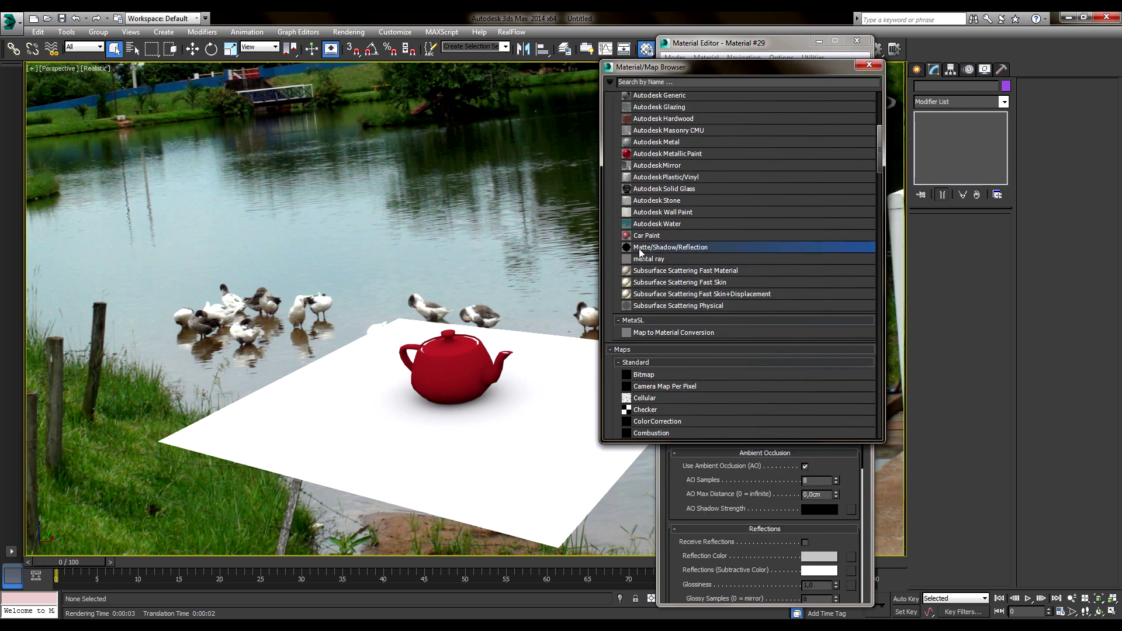
pyautogui.doubleClick(700, 248)
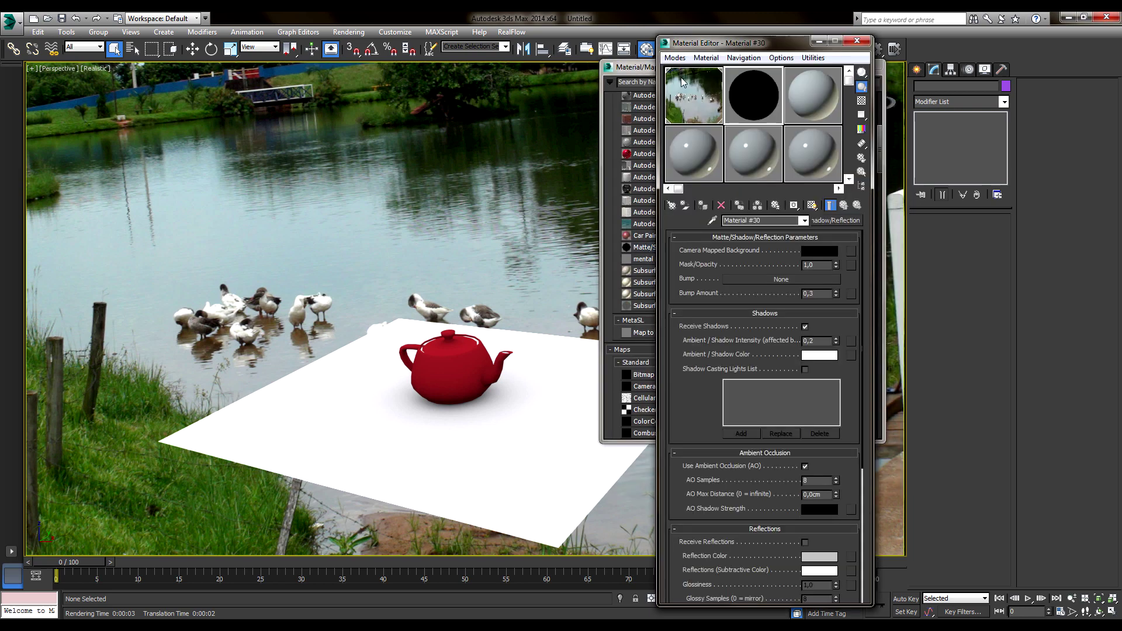
pyautogui.click(861, 68)
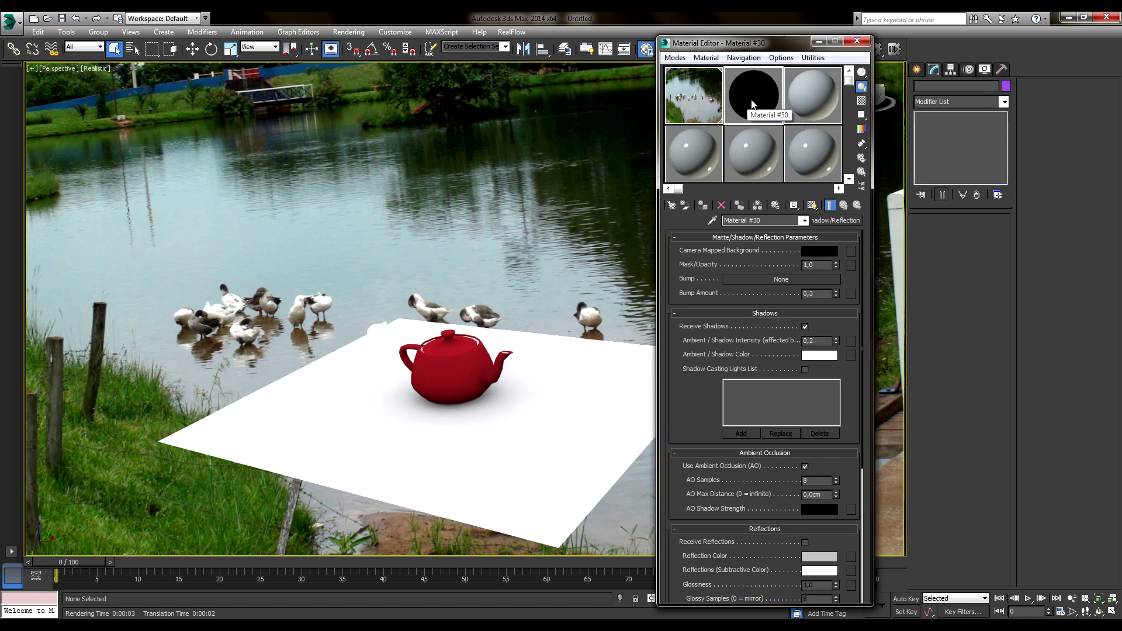
pyautogui.moveTo(752, 89); pyautogui.dragTo(573, 371)
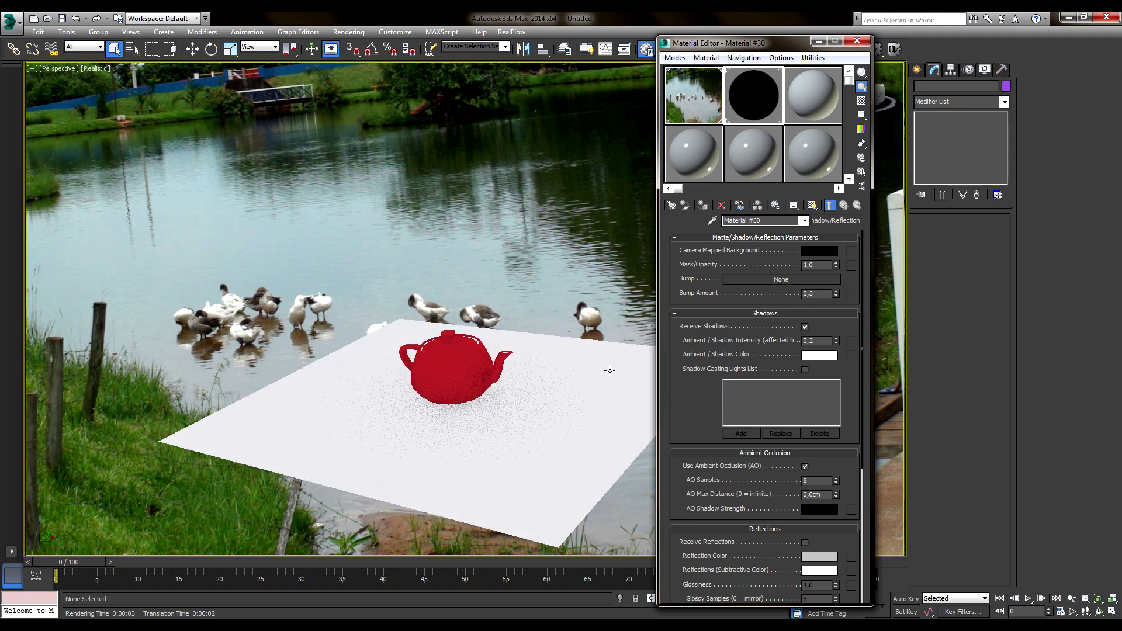
pyautogui.hotkey('shift', 'q')
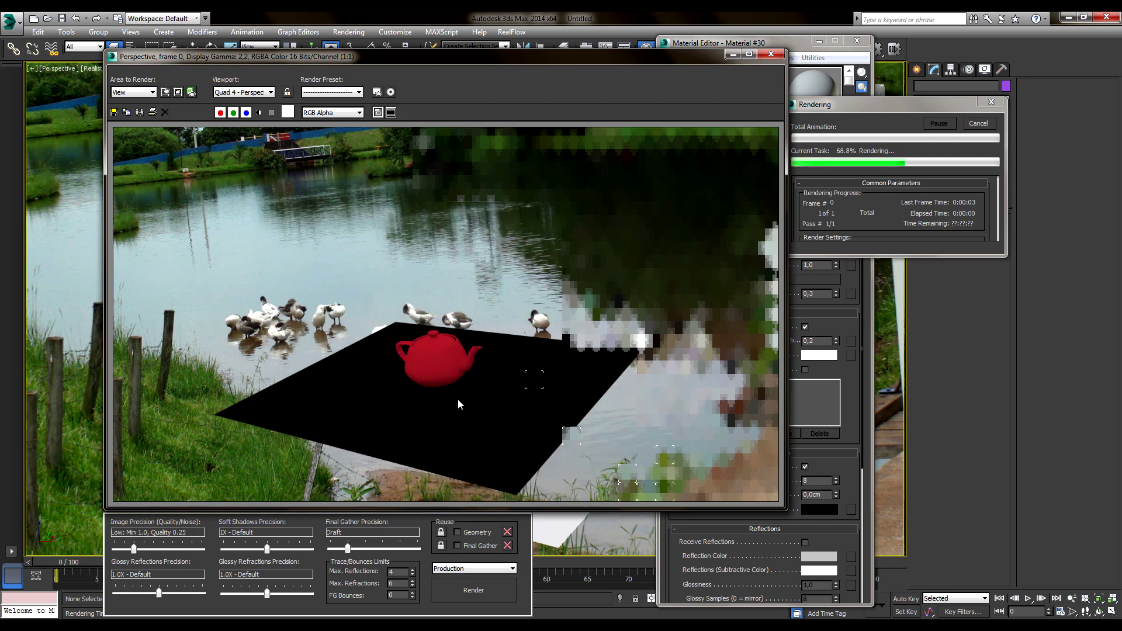
# Close the pond render, view the bitmap map, then select the 03 - Default slot.
pyautogui.click(772, 56)
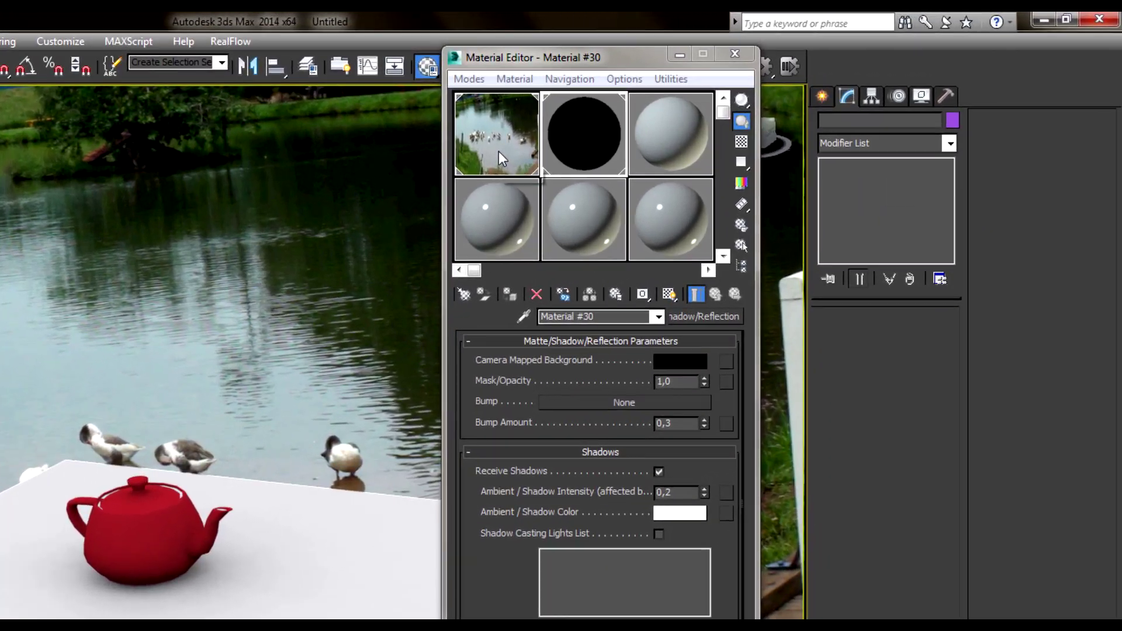
pyautogui.click(695, 107)
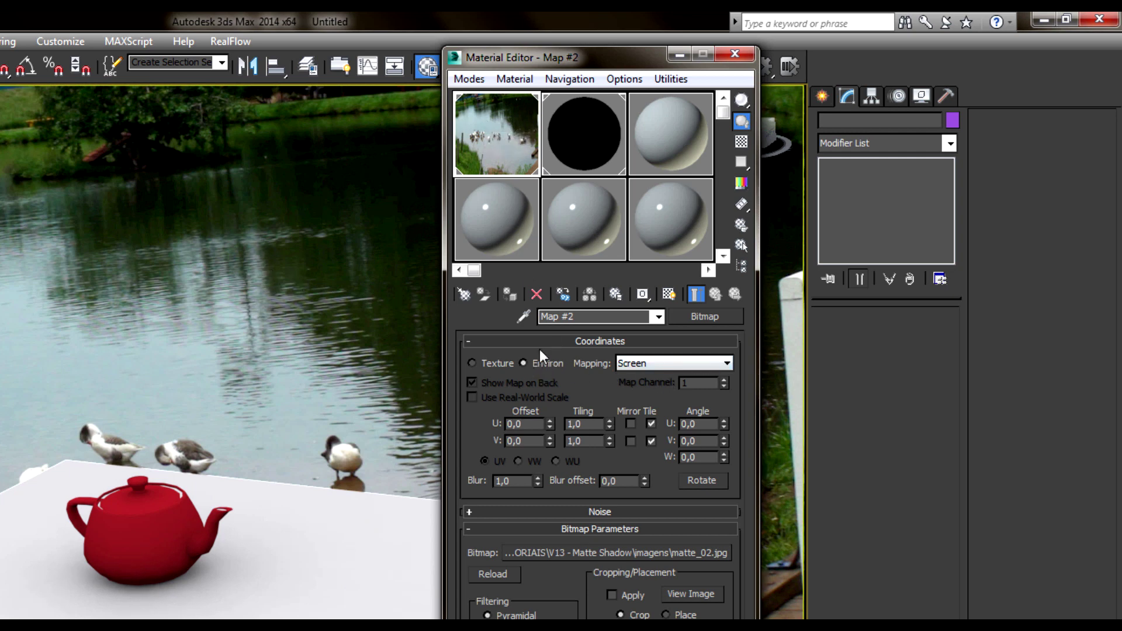
pyautogui.click(661, 131)
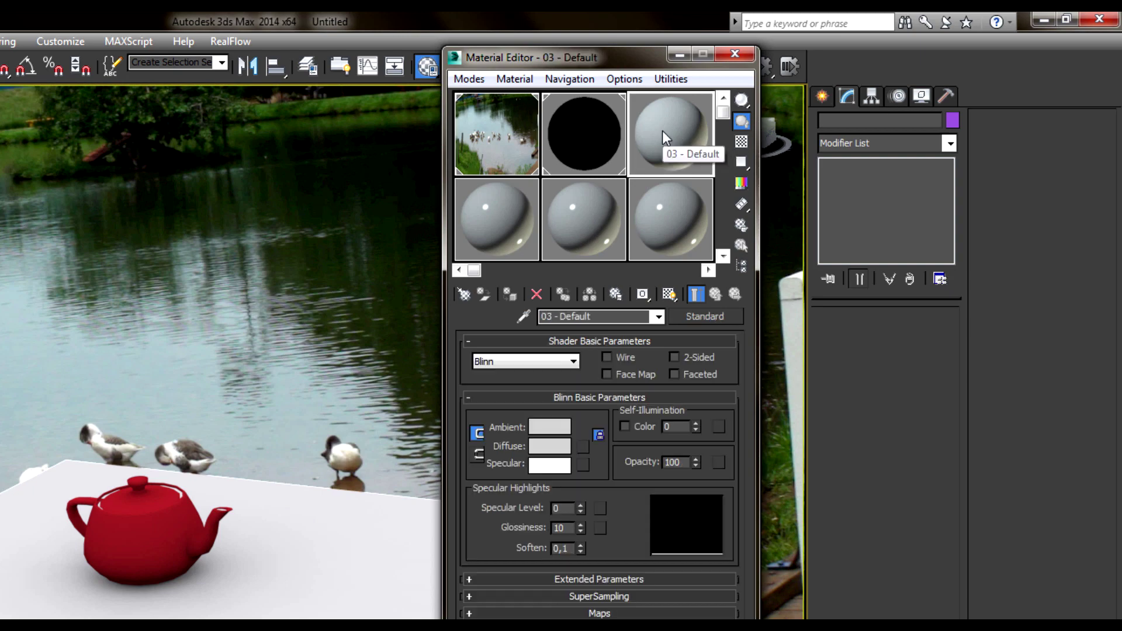
# Turn the third slot into an Environment/Background Camera Map, Map #3.
pyautogui.click(469, 293)
pyautogui.moveTo(769, 205)
pyautogui.mouseDown()
pyautogui.moveTo(762, 178)
pyautogui.moveTo(770, 239)
pyautogui.mouseUp()
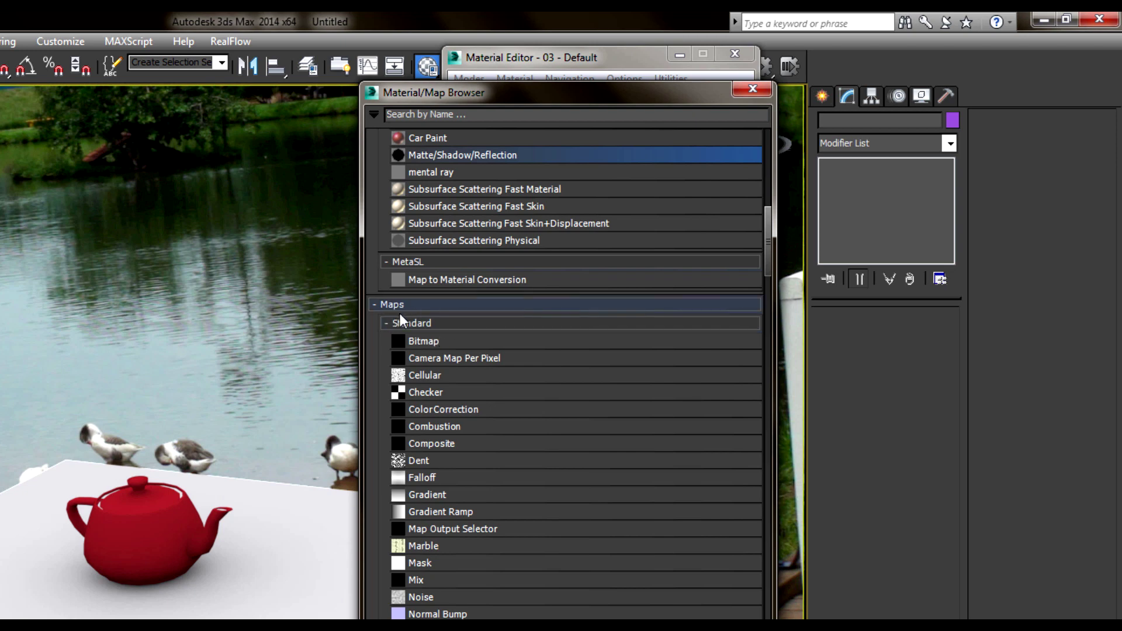
pyautogui.moveTo(766, 240); pyautogui.dragTo(765, 328)
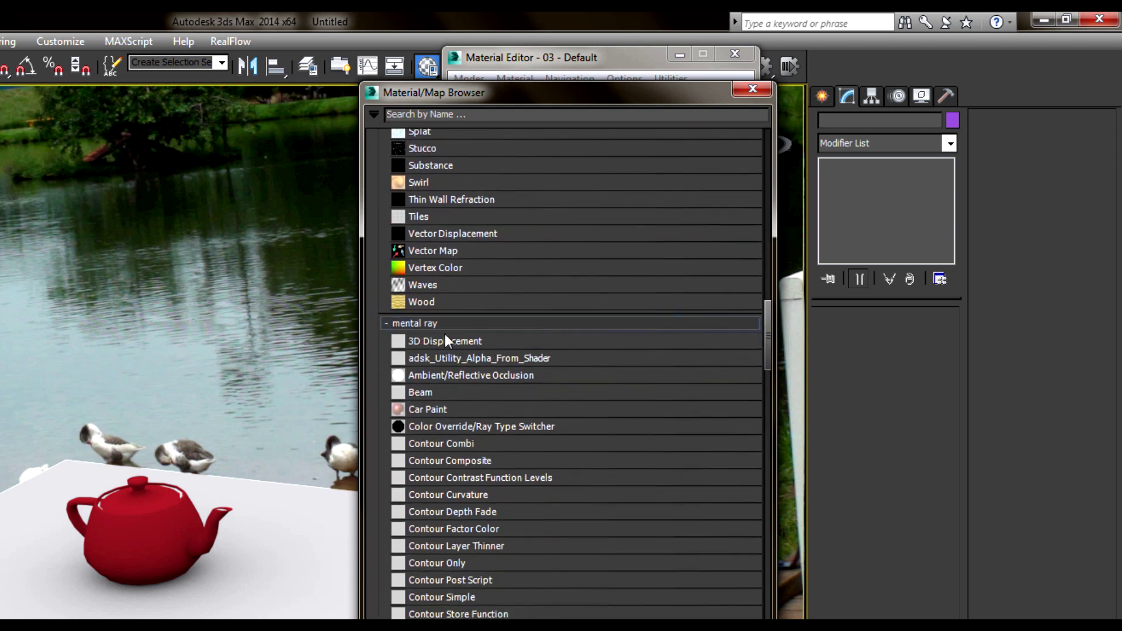
pyautogui.moveTo(761, 331); pyautogui.dragTo(773, 380)
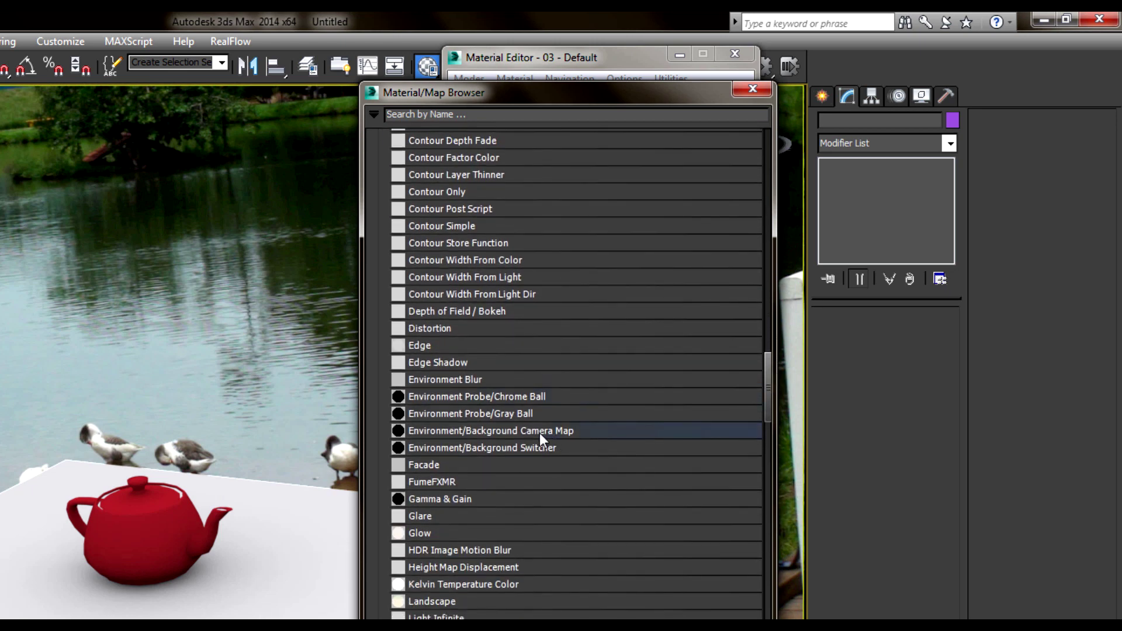
pyautogui.doubleClick(569, 430)
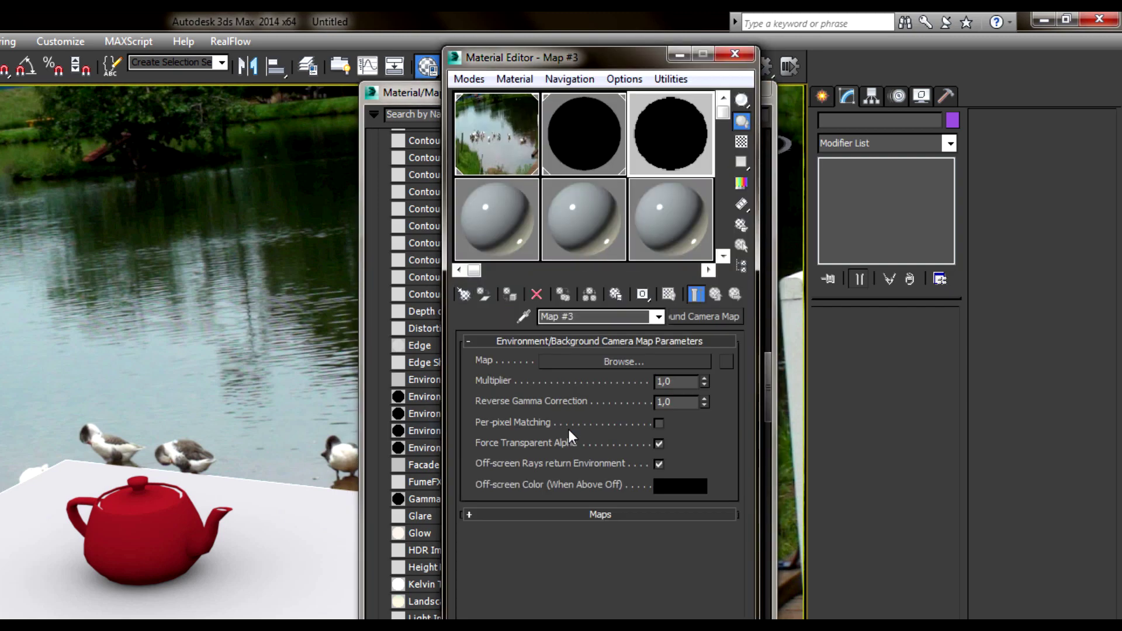
pyautogui.click(426, 104)
pyautogui.click(766, 89)
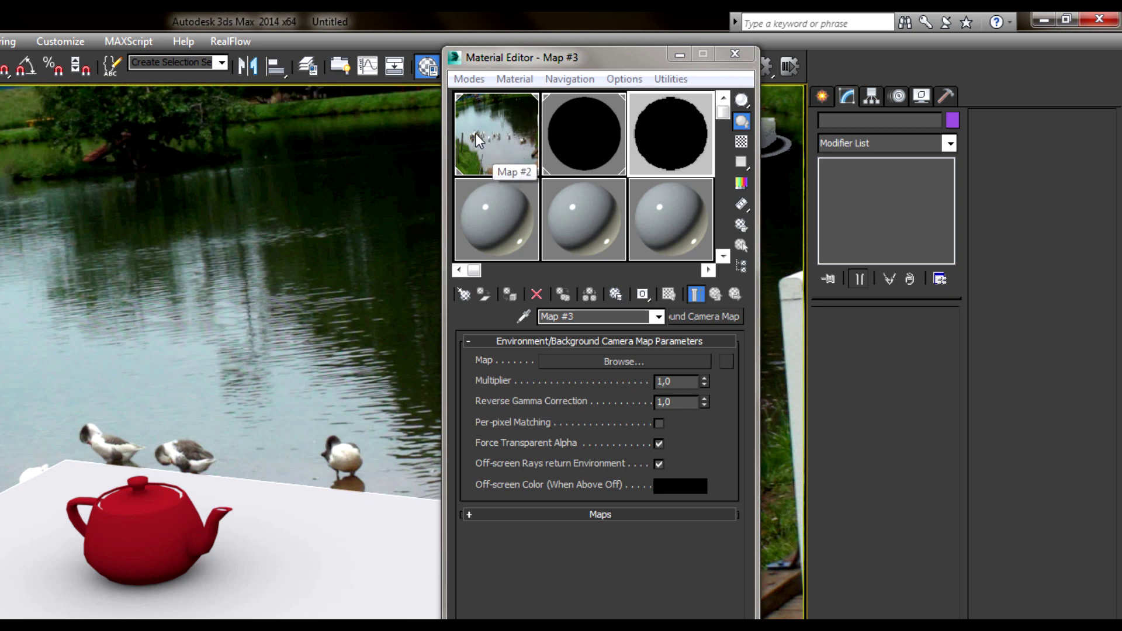
# Instance the pond bitmap into the camera map's Map slot.
pyautogui.click(497, 142)
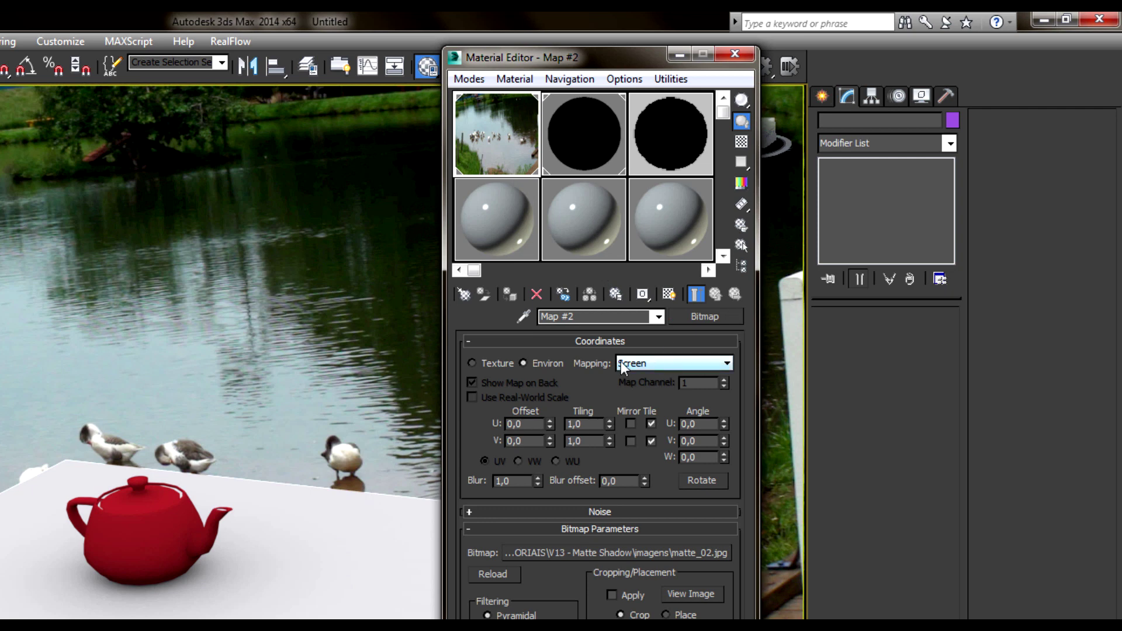
pyautogui.click(671, 146)
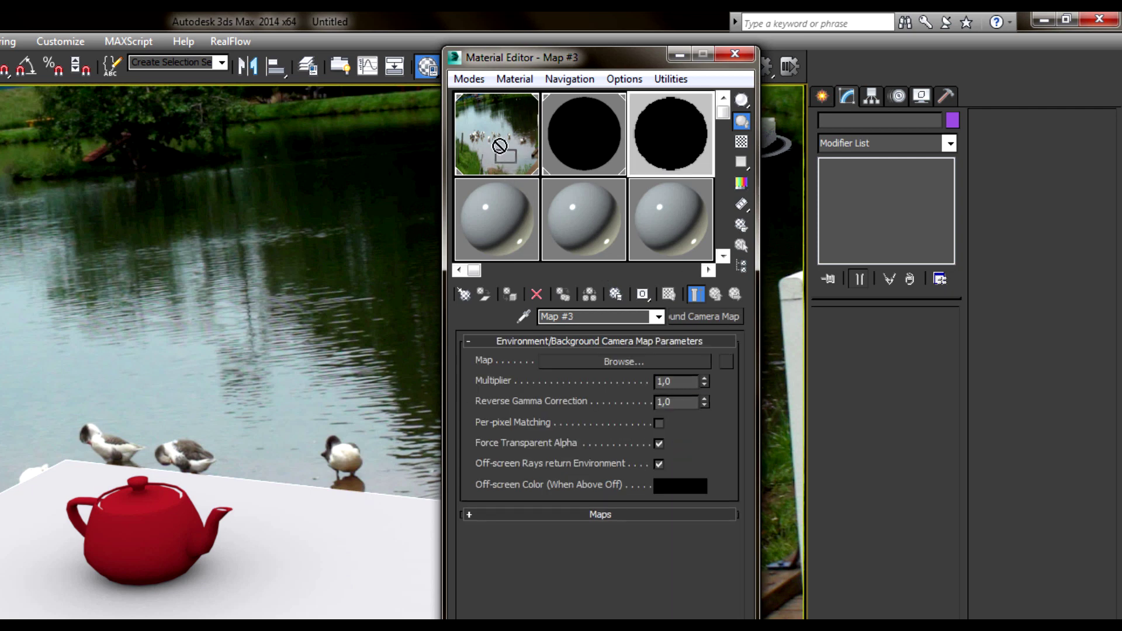
pyautogui.moveTo(500, 147); pyautogui.dragTo(729, 358)
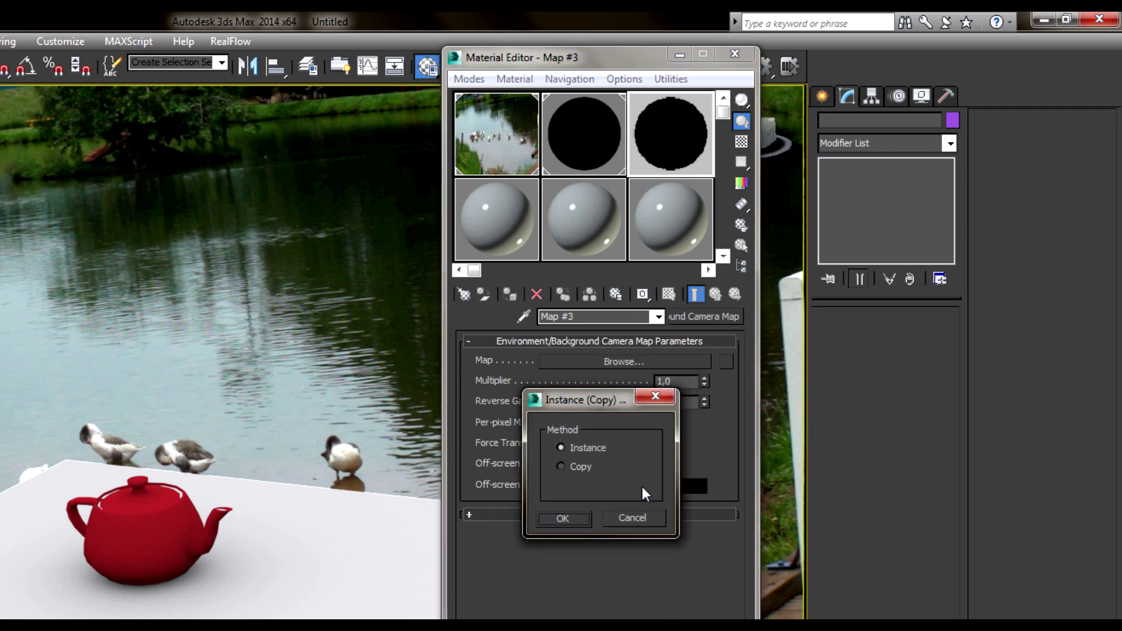
pyautogui.click(562, 518)
# Instance the camera map into Material #30's Camera Mapped Background.
pyautogui.click(573, 128)
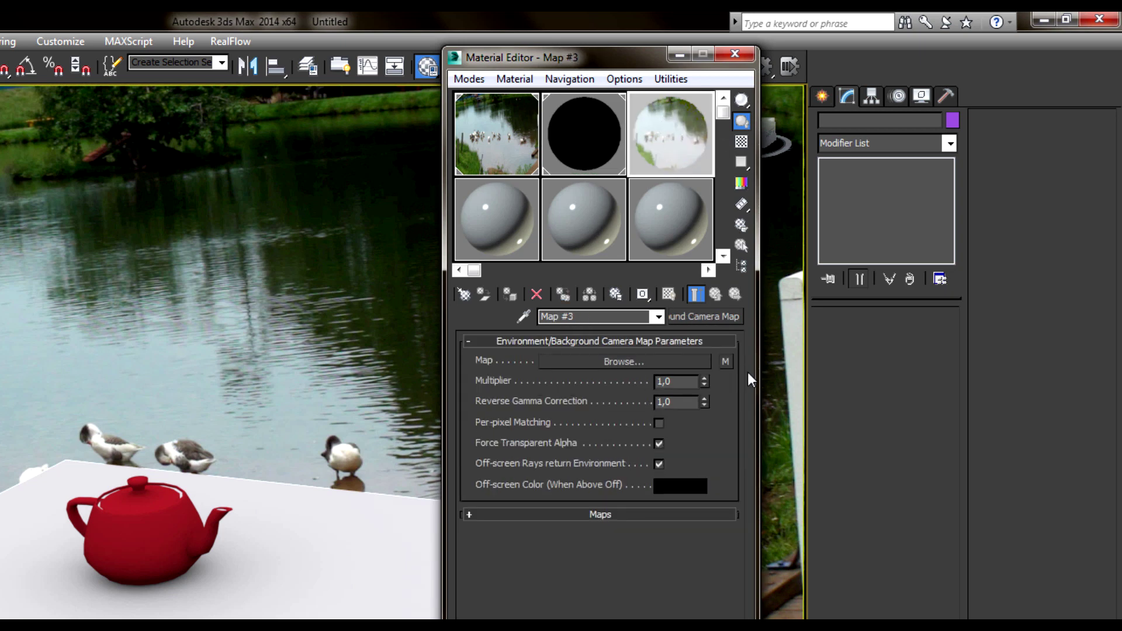
pyautogui.moveTo(697, 155)
pyautogui.mouseDown()
pyautogui.moveTo(548, 362)
pyautogui.moveTo(703, 366)
pyautogui.mouseUp()
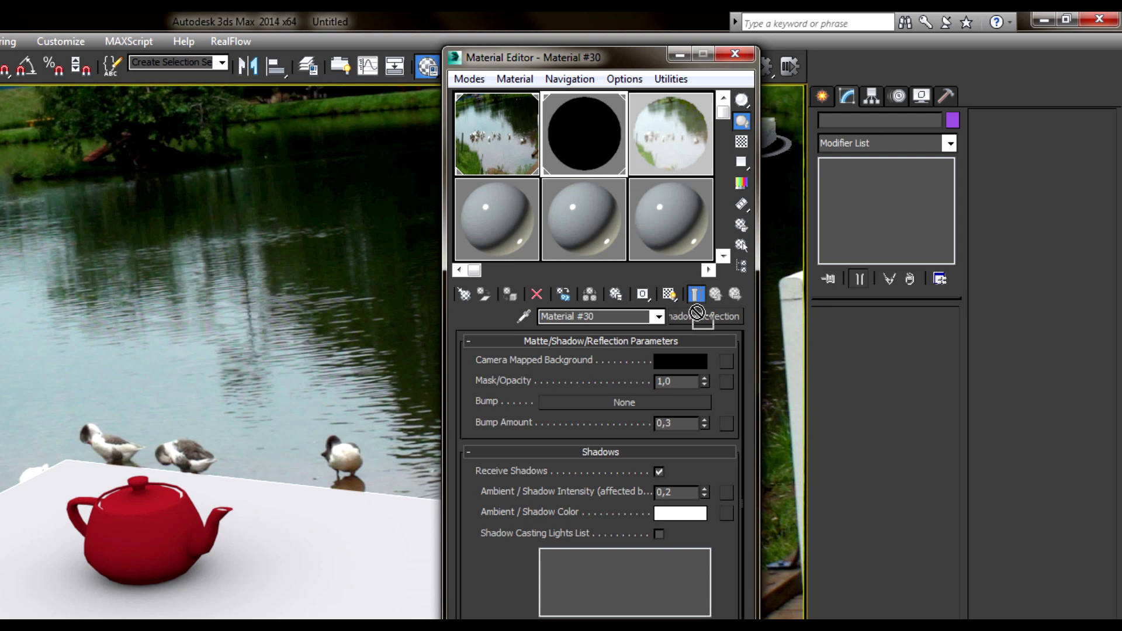
pyautogui.moveTo(729, 359); pyautogui.dragTo(730, 359)
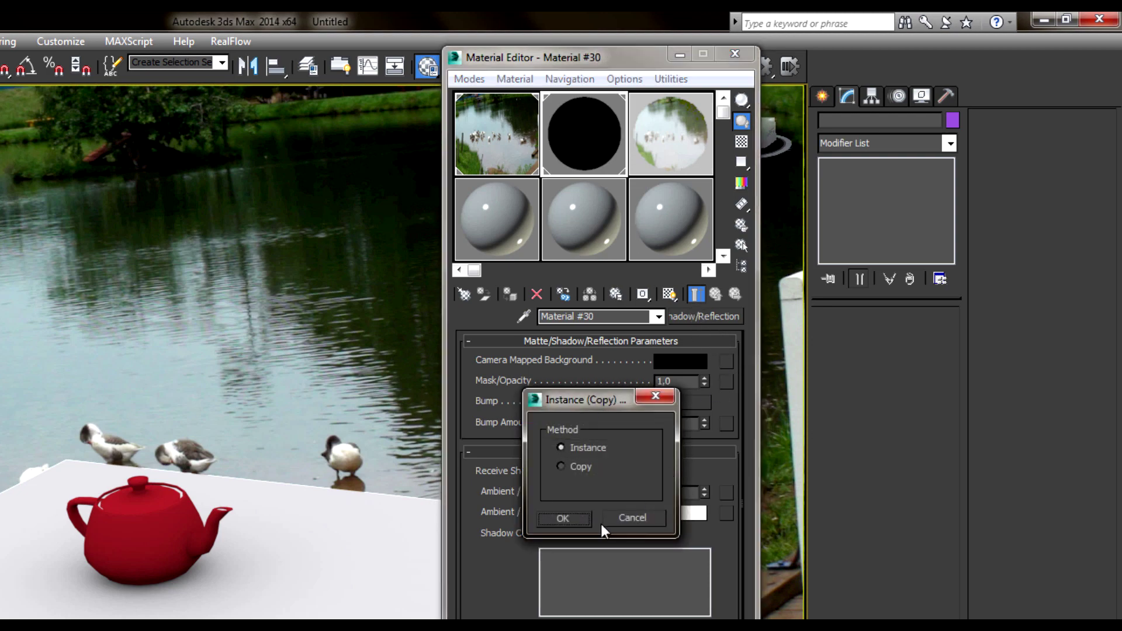
pyautogui.click(577, 520)
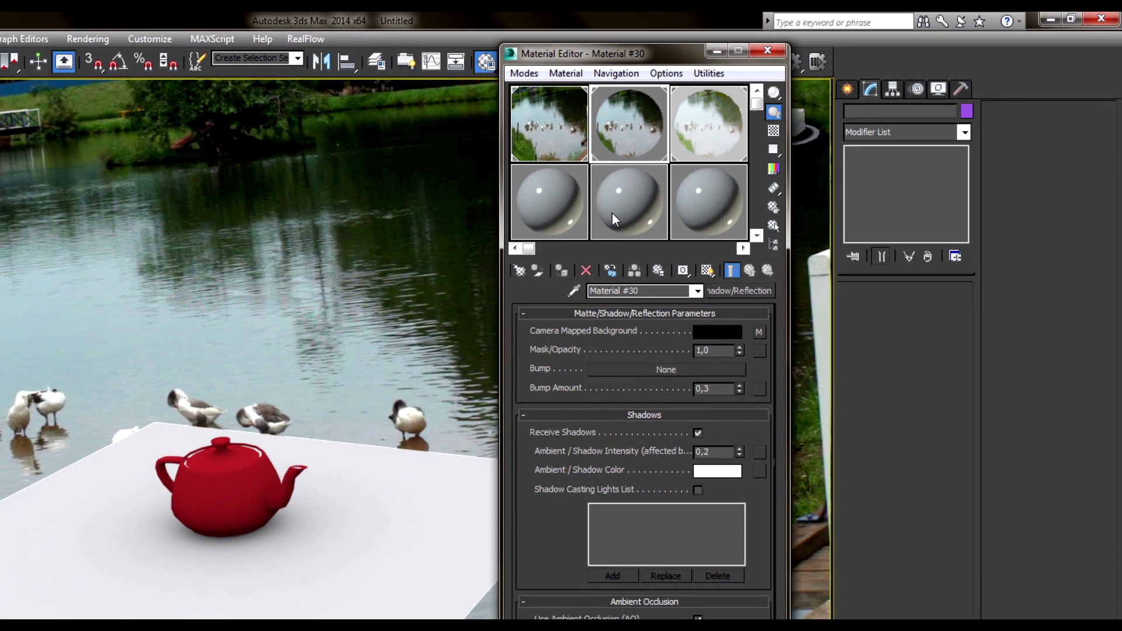
# Create an mr Area Spot in the Front view aimed at the teapot.
pyautogui.click(573, 336)
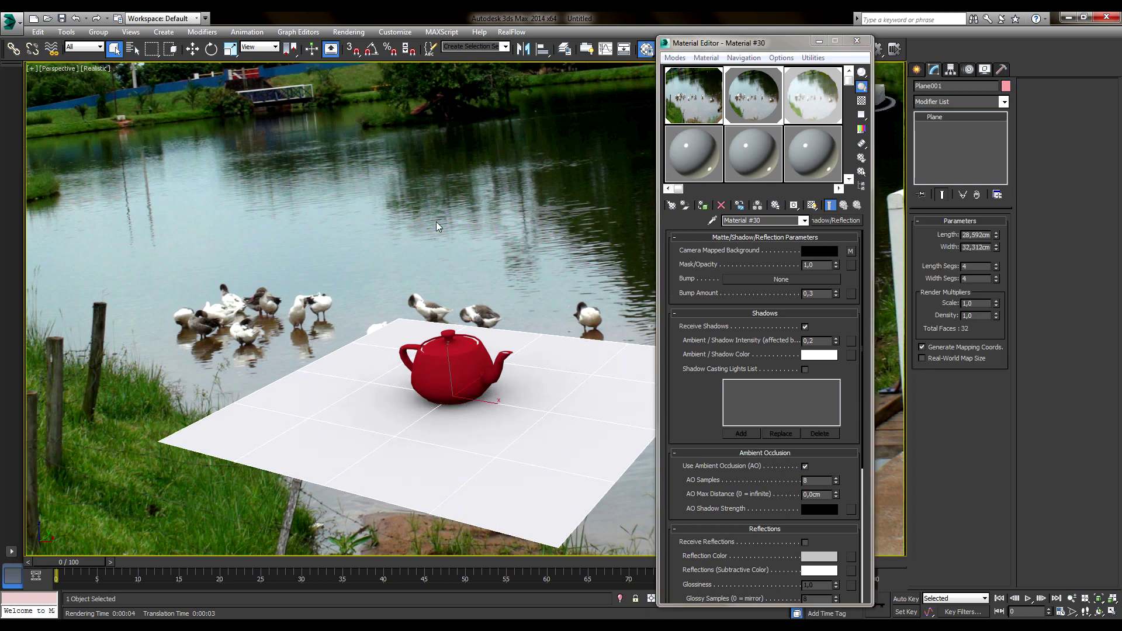
pyautogui.click(489, 244)
pyautogui.click(916, 69)
pyautogui.click(948, 88)
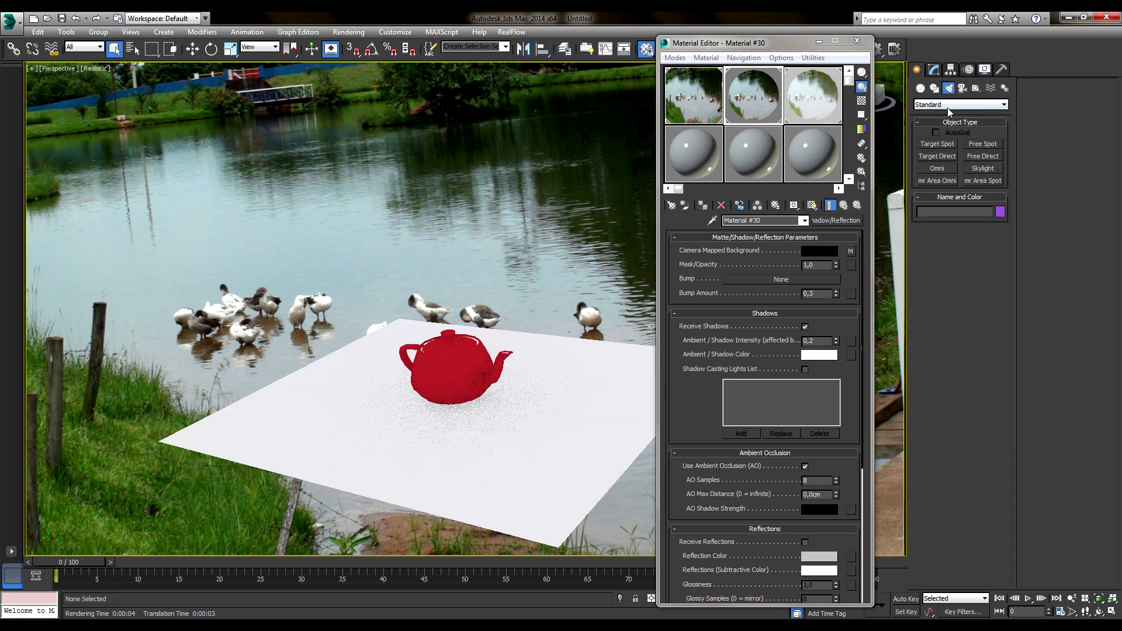
pyautogui.click(983, 182)
pyautogui.click(1113, 612)
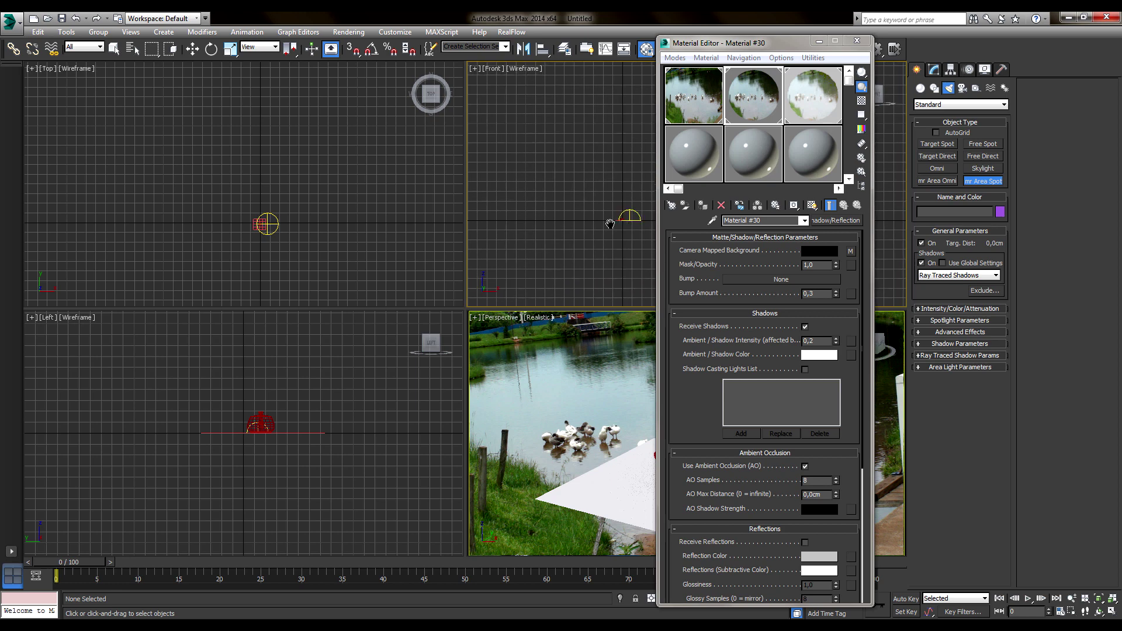
pyautogui.moveTo(566, 163); pyautogui.dragTo(599, 224)
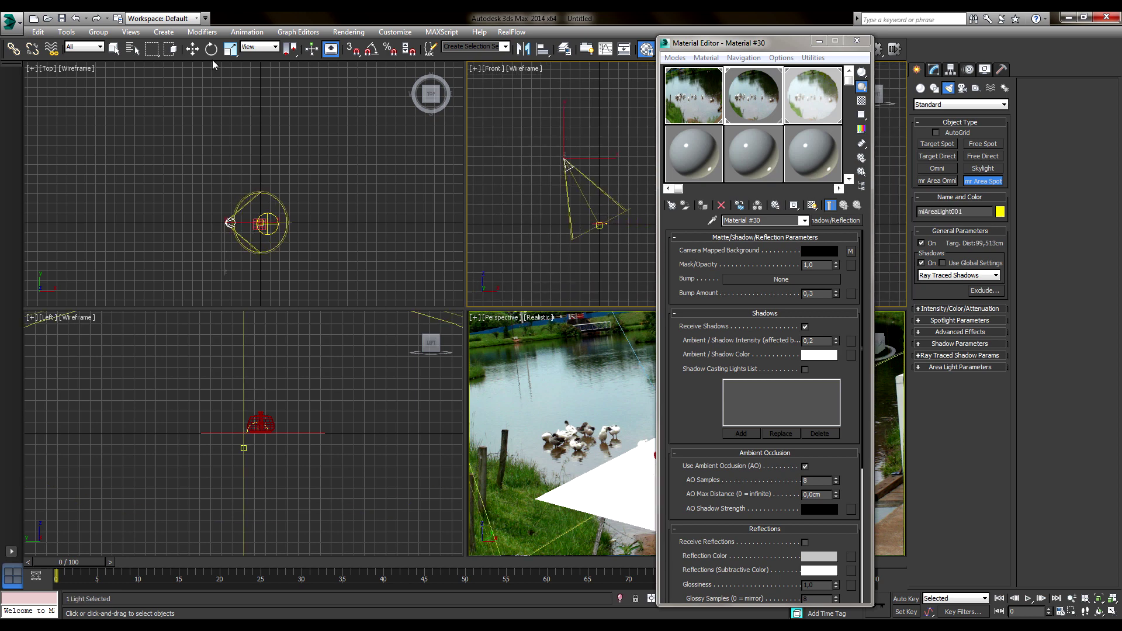
# Move the spot light in Perspective to reshape the teapot's shadow, then render.
pyautogui.click(193, 49)
pyautogui.rightClick(552, 358)
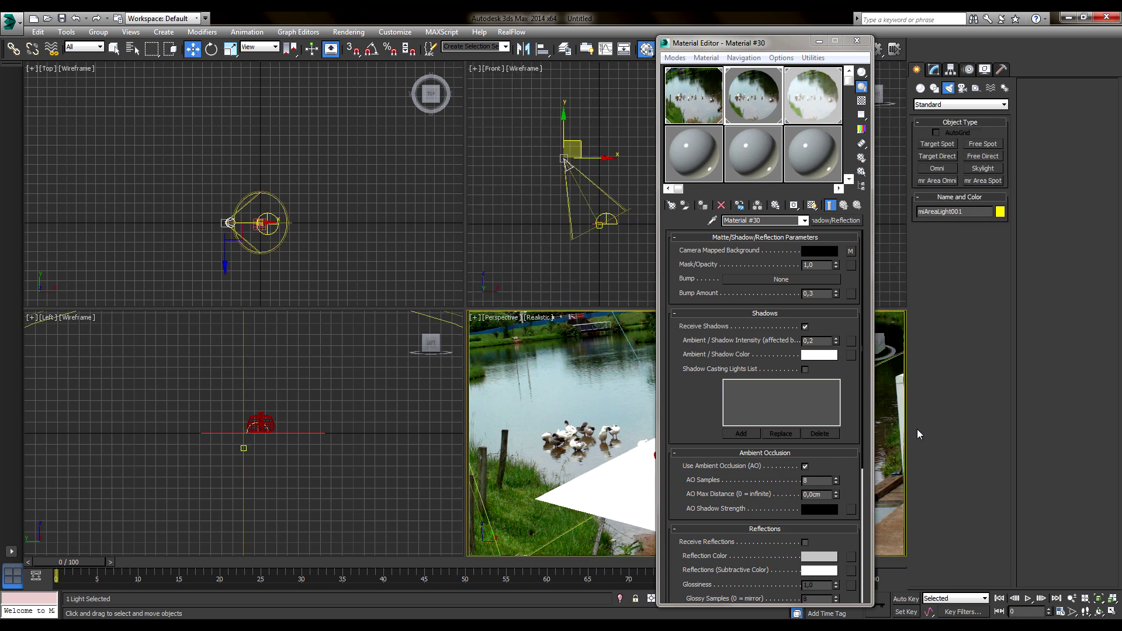
pyautogui.click(1113, 612)
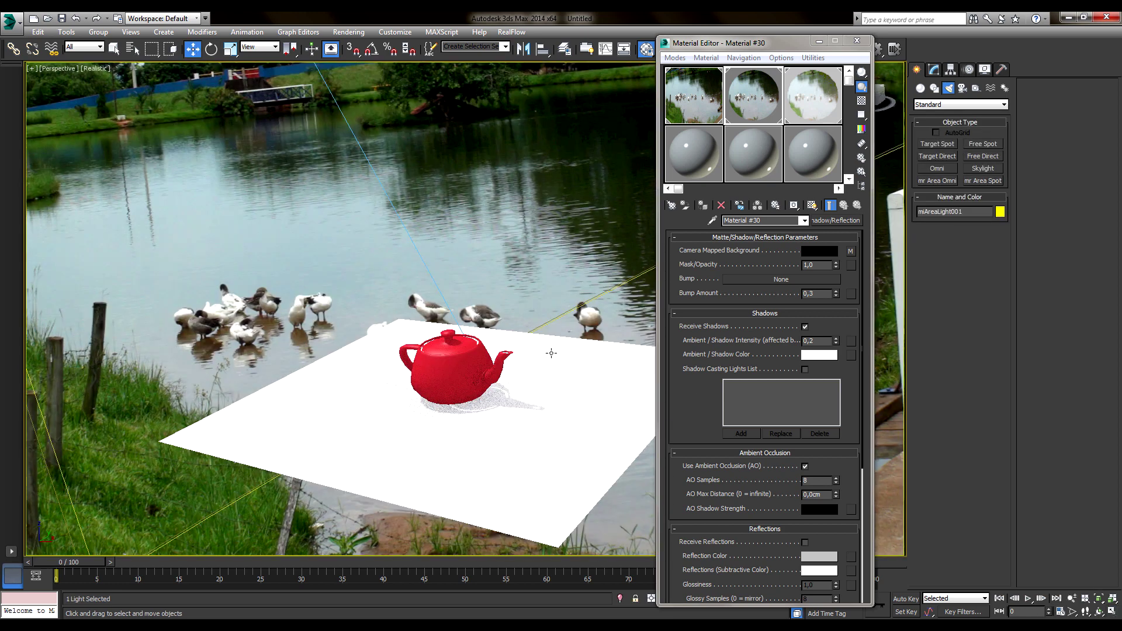
pyautogui.click(935, 70)
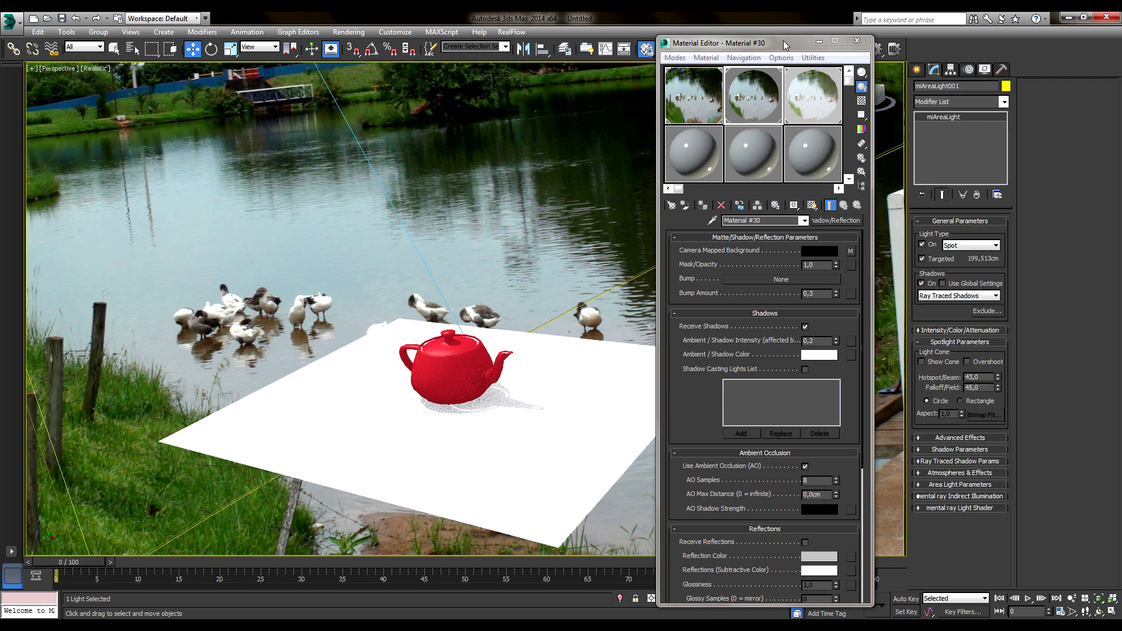
pyautogui.moveTo(786, 45); pyautogui.dragTo(168, 225)
pyautogui.moveTo(752, 604); pyautogui.dragTo(699, 595)
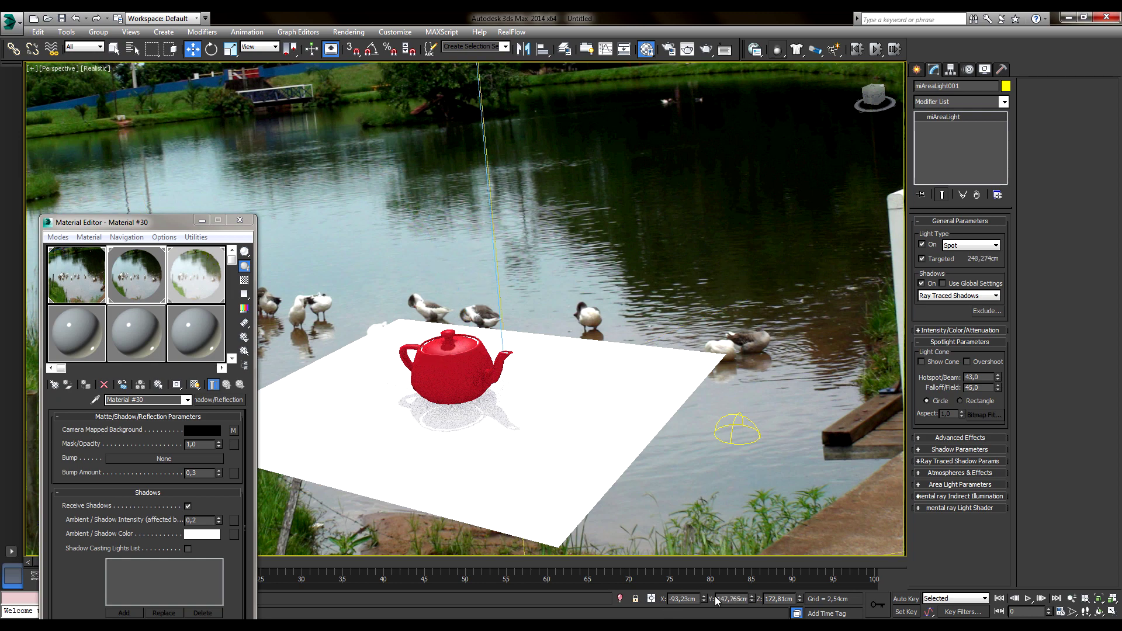
pyautogui.moveTo(704, 598); pyautogui.dragTo(617, 371)
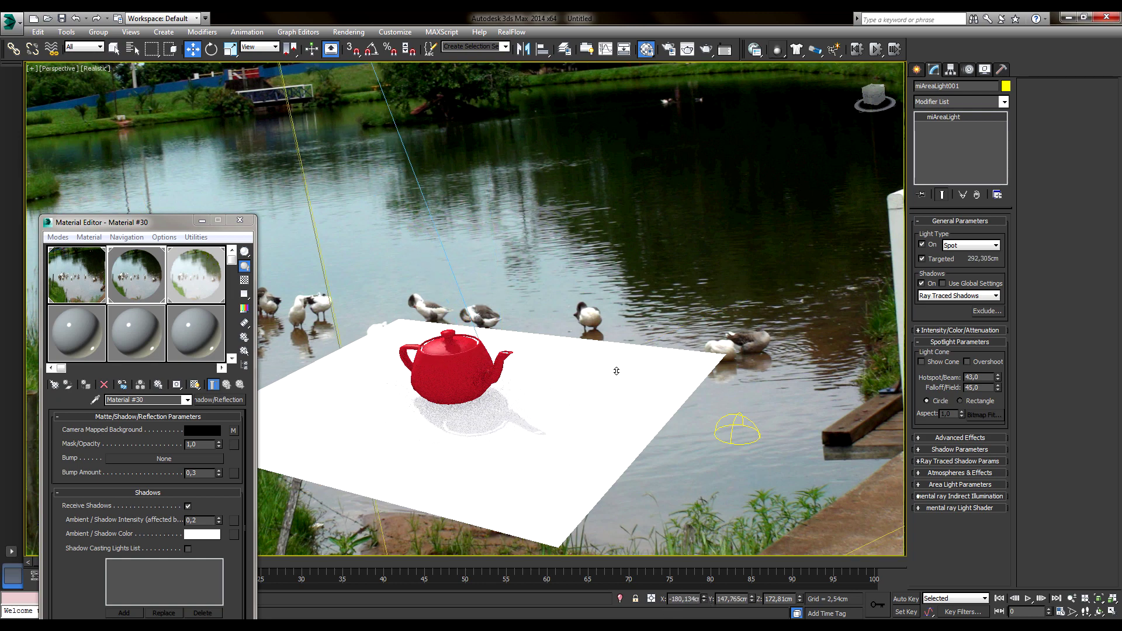
pyautogui.moveTo(180, 220); pyautogui.dragTo(267, 68)
pyautogui.click(609, 187)
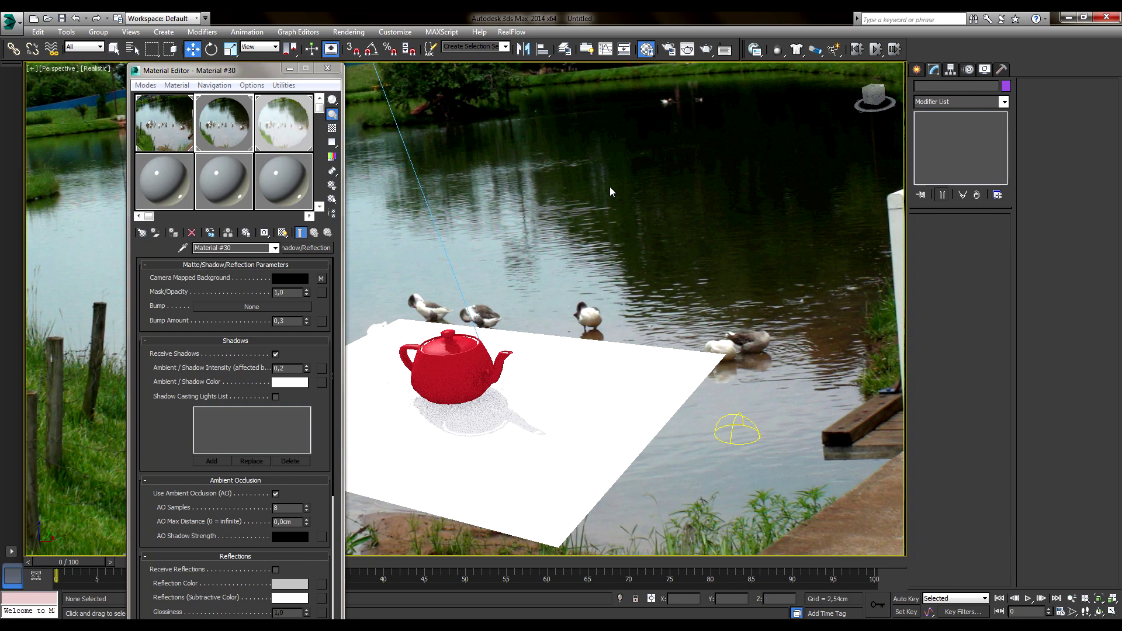
pyautogui.hotkey('shift', 'q')
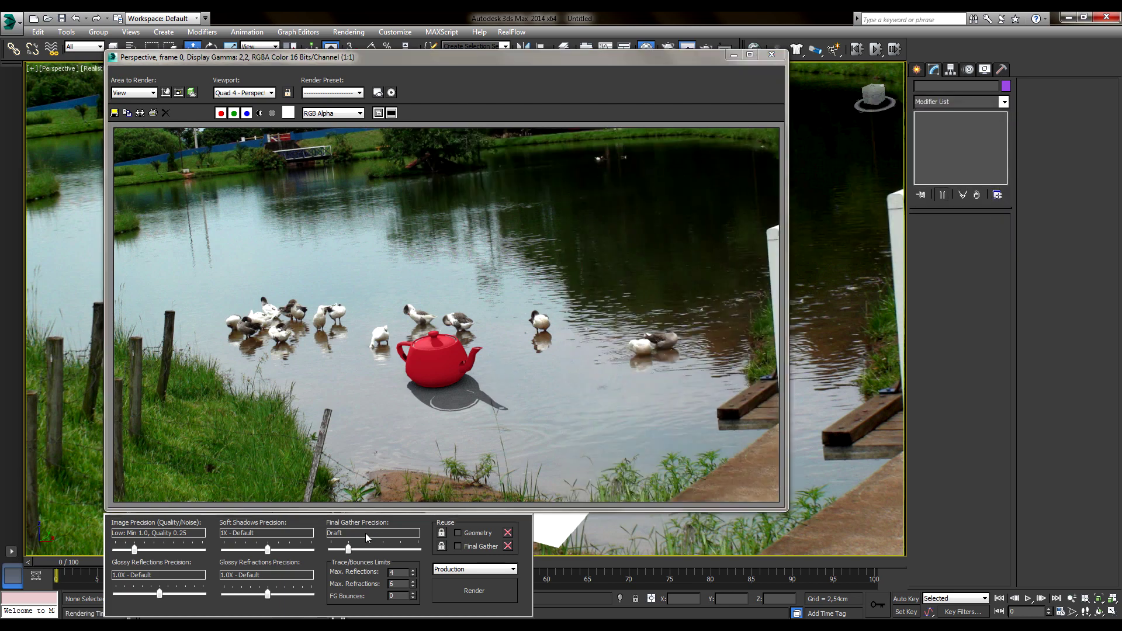
# Set Final Gather precision to Low, render only a region around the teapot, then close.
pyautogui.moveTo(348, 550); pyautogui.dragTo(366, 549)
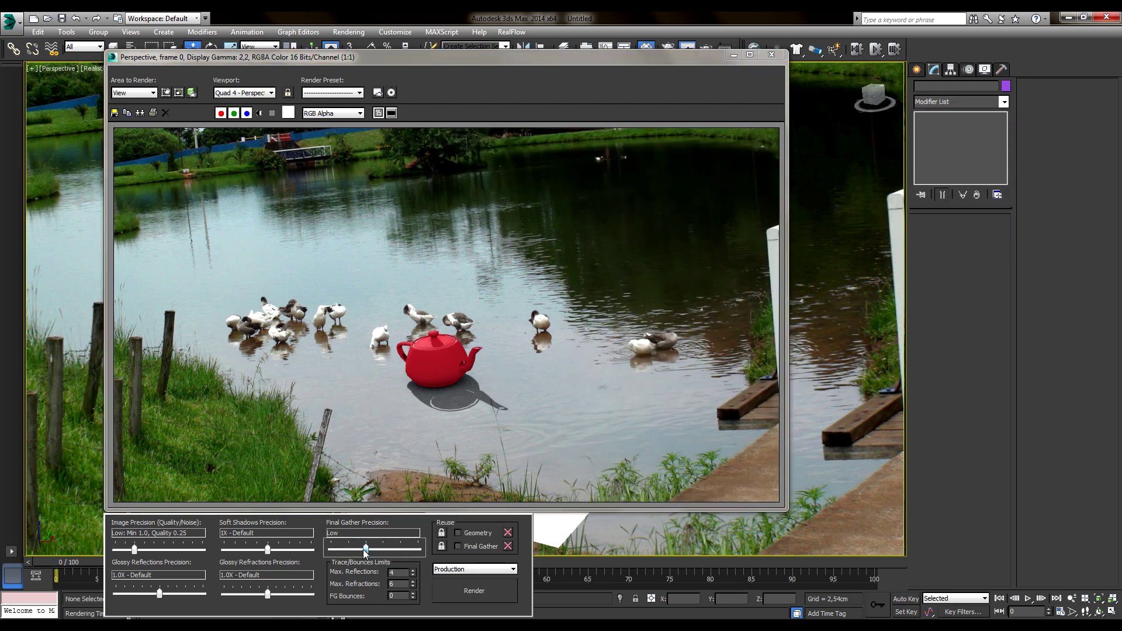
pyautogui.click(151, 92)
pyautogui.click(122, 119)
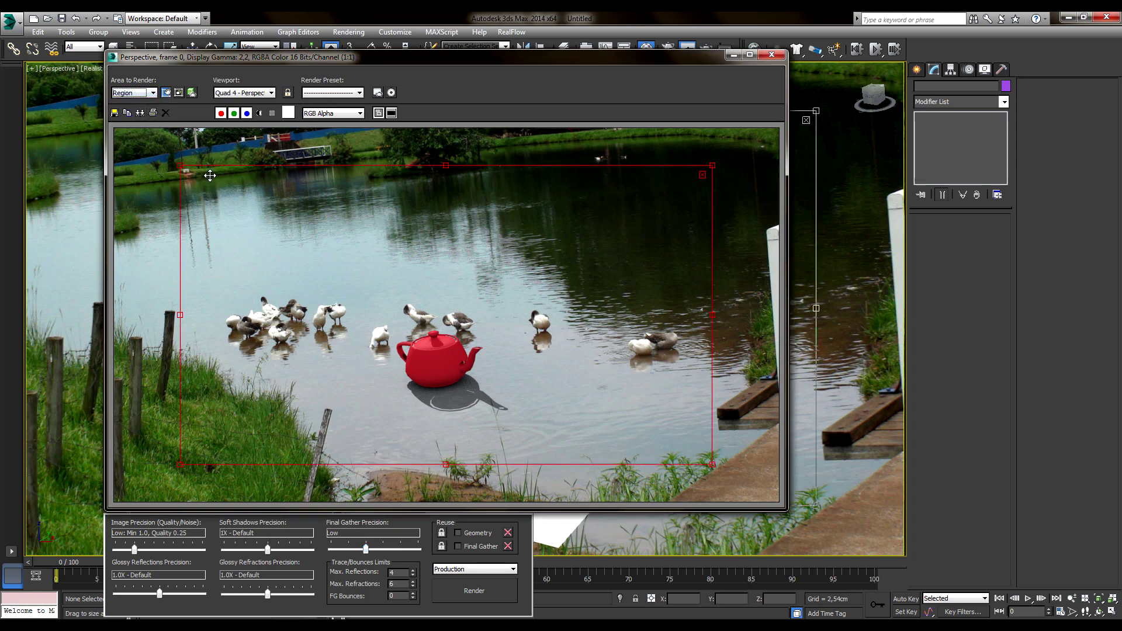
pyautogui.moveTo(181, 167); pyautogui.dragTo(361, 300)
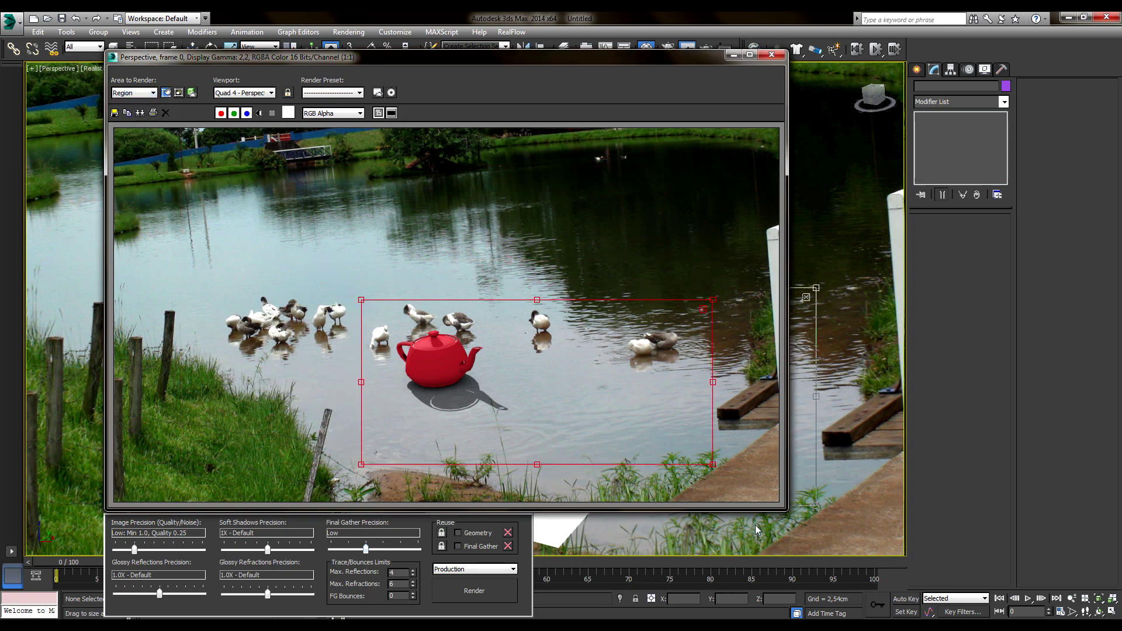
pyautogui.moveTo(713, 464)
pyautogui.mouseDown()
pyautogui.moveTo(551, 474)
pyautogui.moveTo(547, 489)
pyautogui.mouseUp()
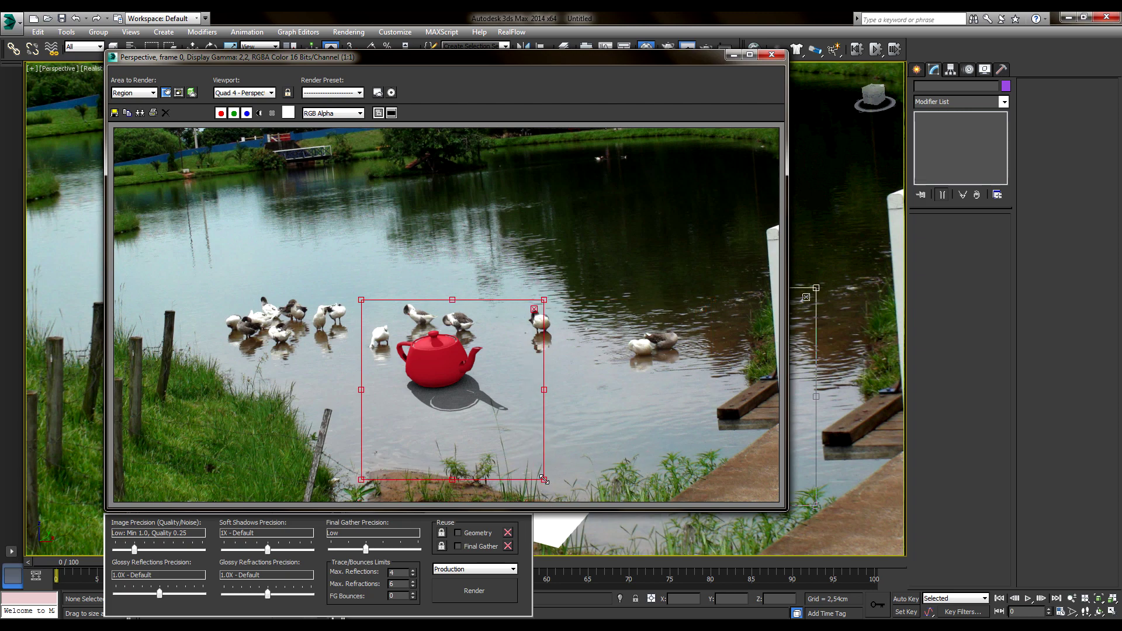
pyautogui.moveTo(553, 303); pyautogui.dragTo(548, 298)
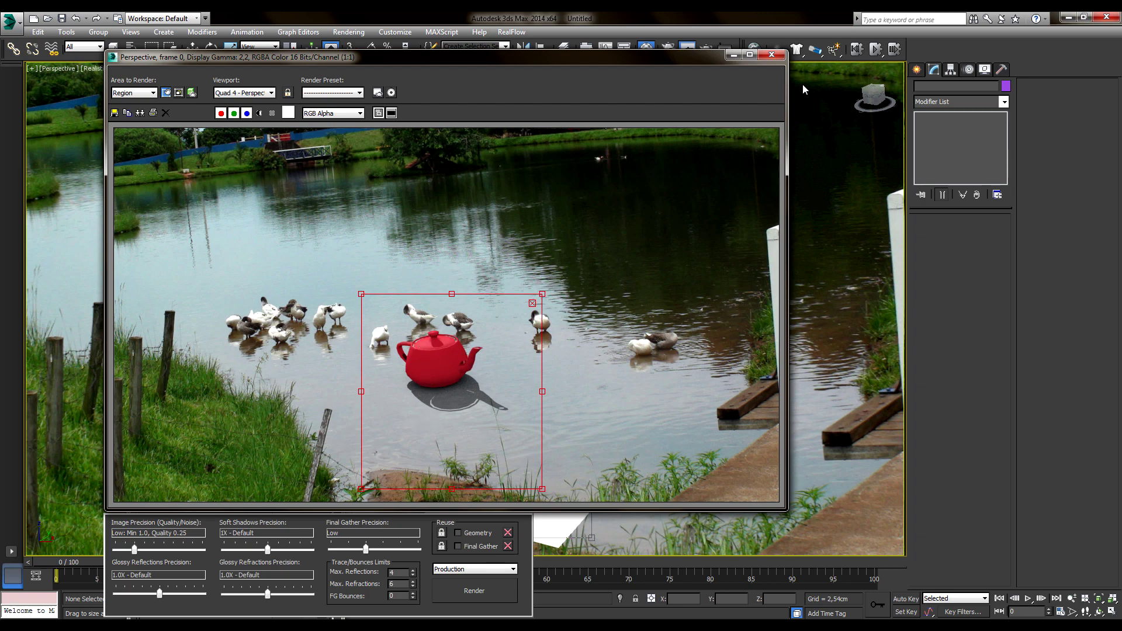
pyautogui.click(772, 55)
# Enable Receive Reflections on the ground plane's Matte/Shadow/Reflection material.
pyautogui.press('m')
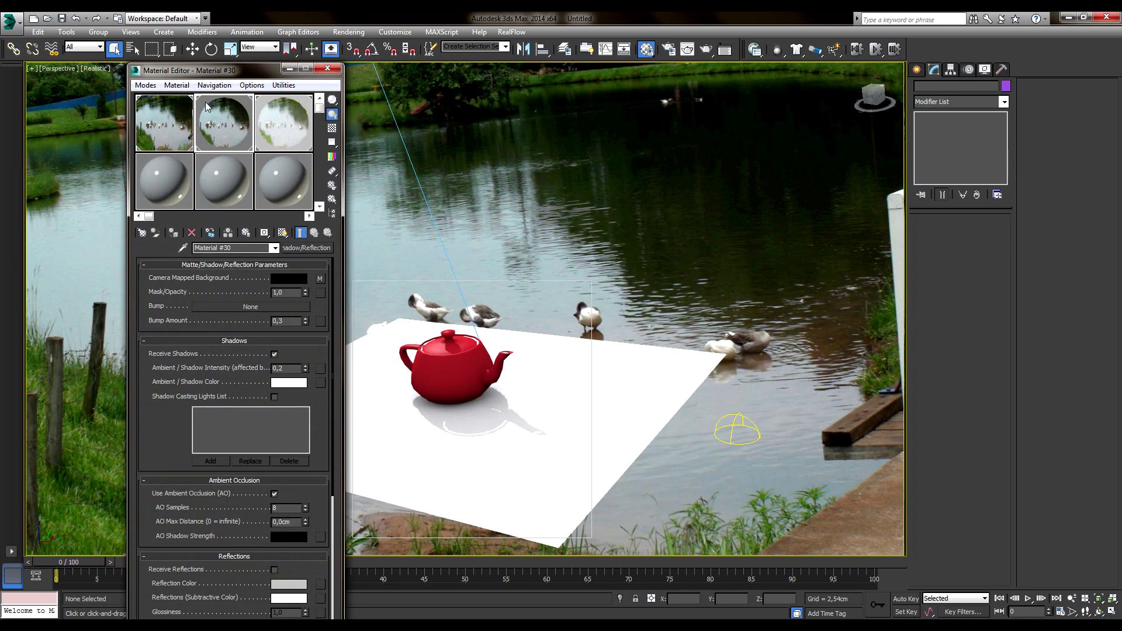
pyautogui.moveTo(243, 78); pyautogui.dragTo(811, 43)
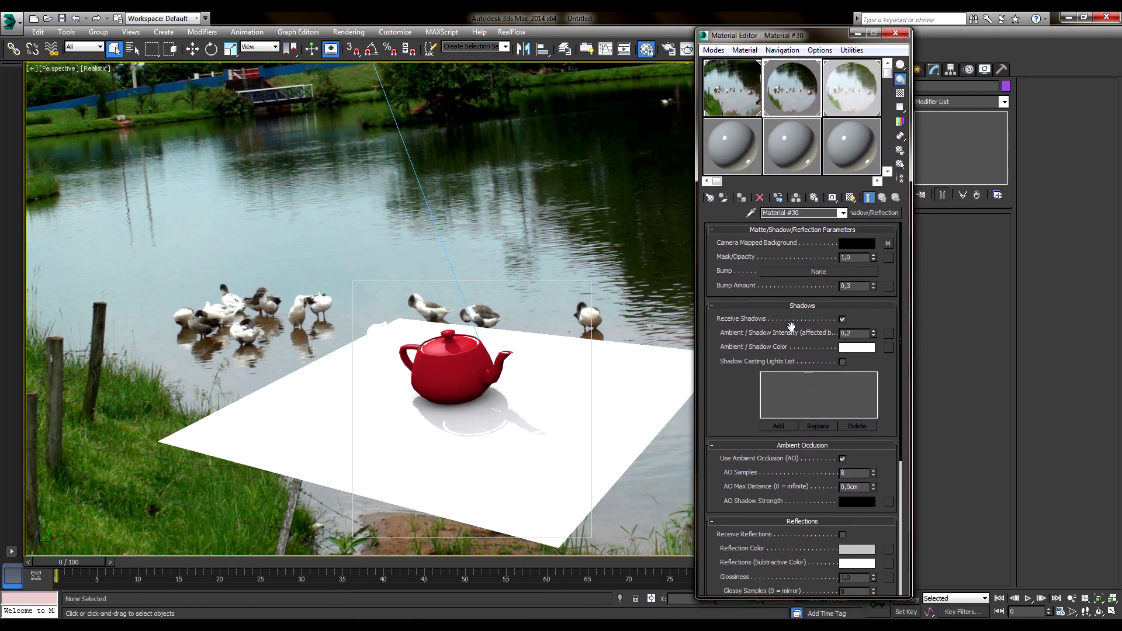
pyautogui.moveTo(729, 414); pyautogui.dragTo(723, 377)
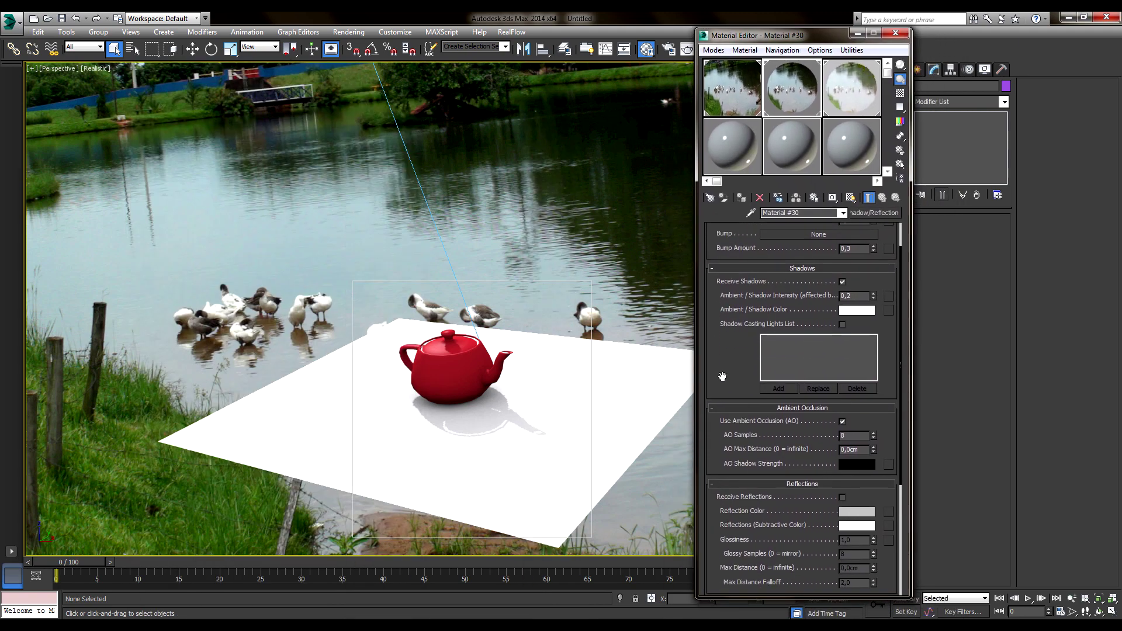
pyautogui.scroll(-2, 822, 338)
pyautogui.scroll(-2, 822, 338)
pyautogui.scroll(-2, 822, 337)
pyautogui.scroll(-2, 822, 338)
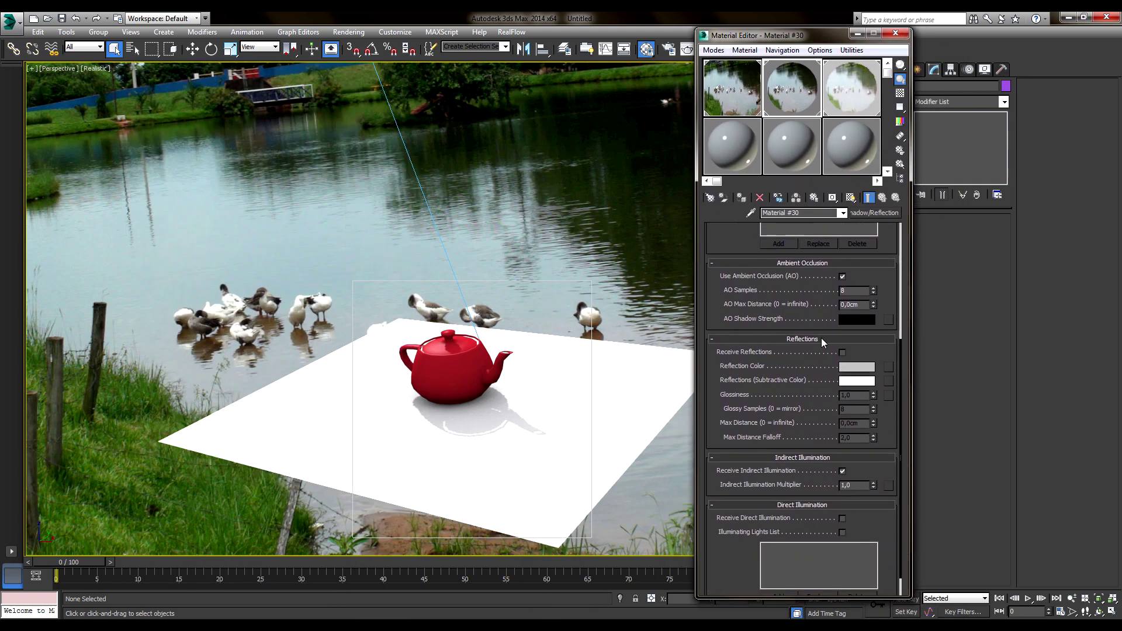
pyautogui.click(843, 354)
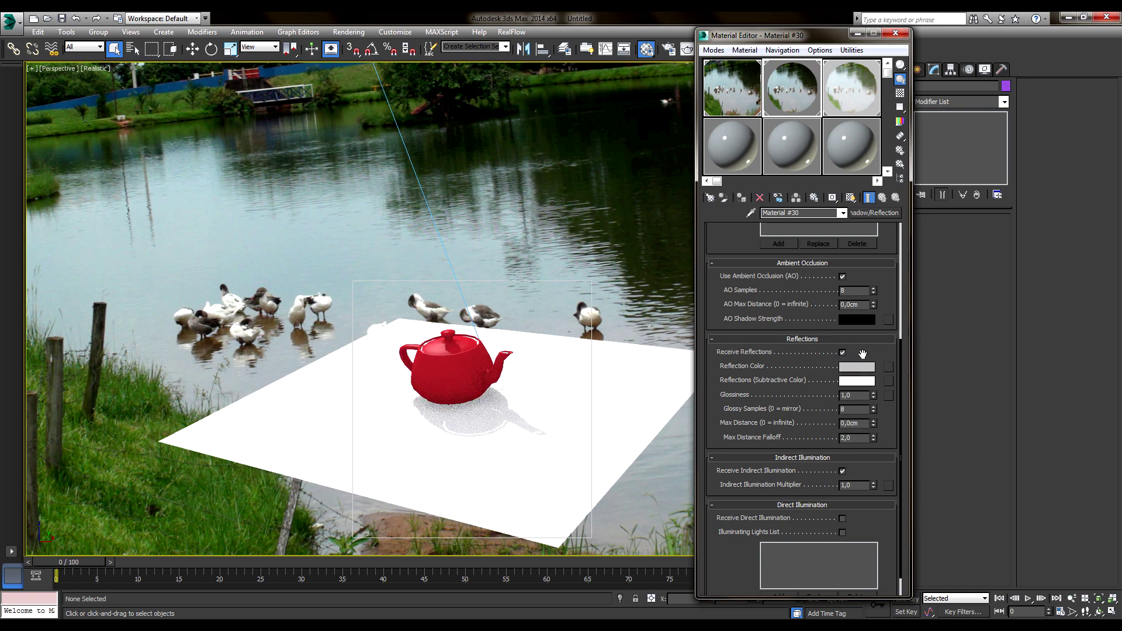
# Render the teapot region, checking the alpha channel and then the colour image.
pyautogui.click(687, 48)
pyautogui.click(489, 595)
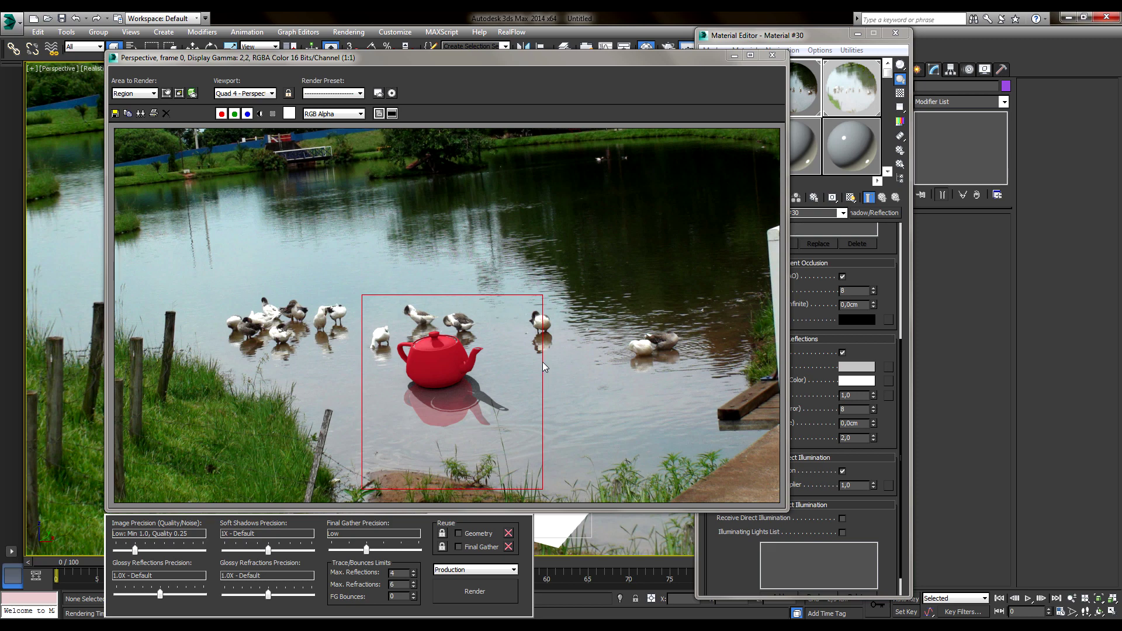
pyautogui.click(260, 115)
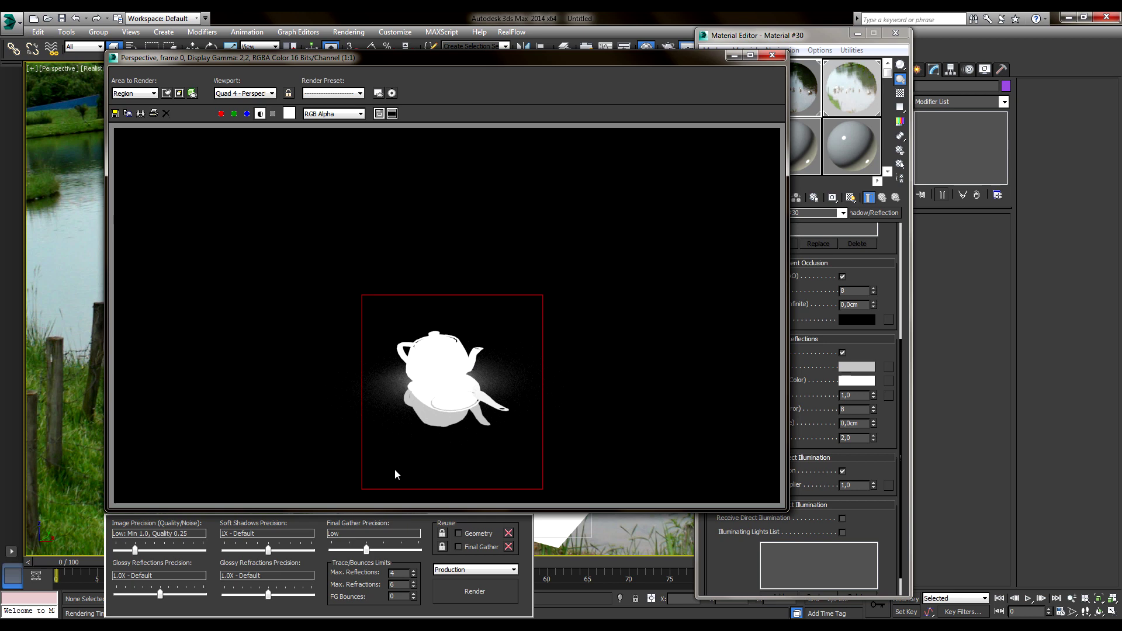
pyautogui.click(260, 114)
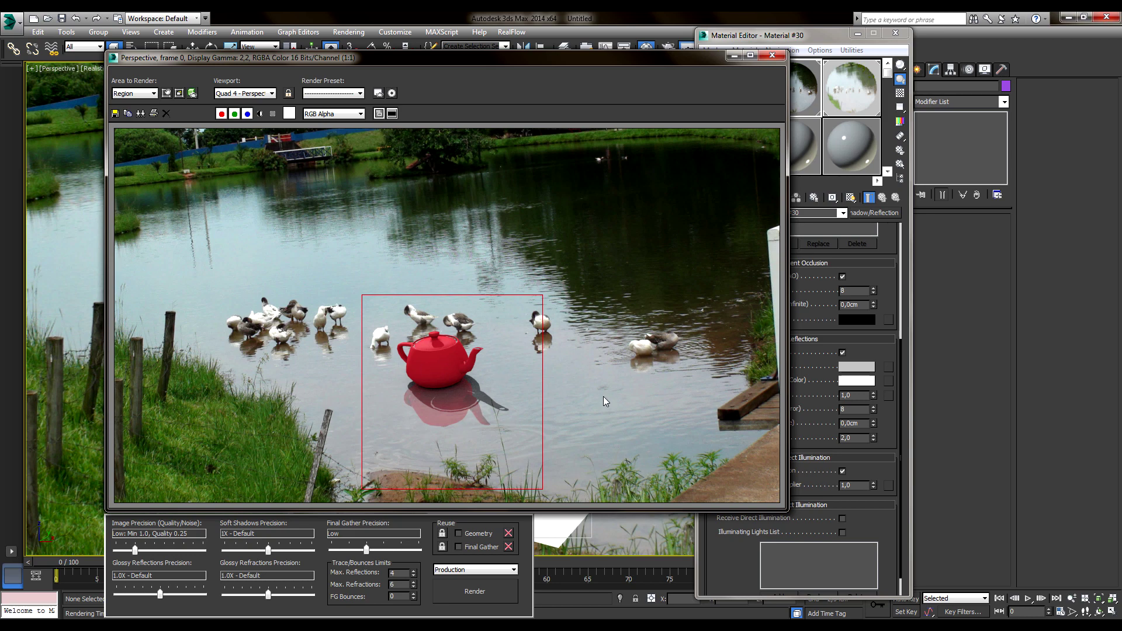
pyautogui.click(772, 55)
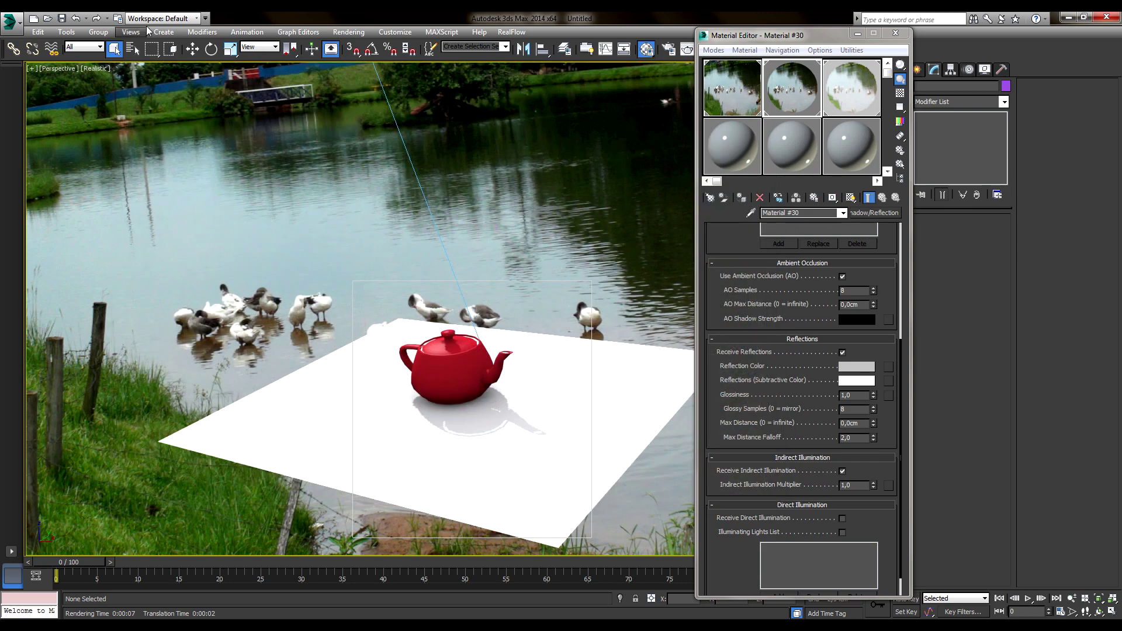
# Turn off shadows on miAreaLight001 and re-render the teapot region.
pyautogui.click(133, 48)
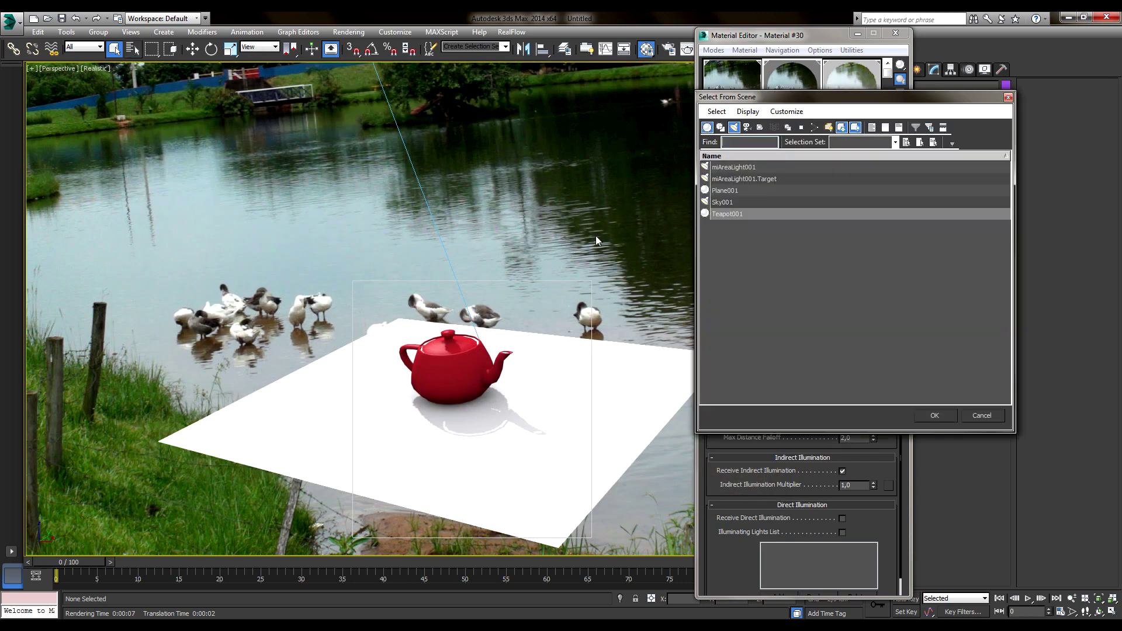
pyautogui.doubleClick(728, 166)
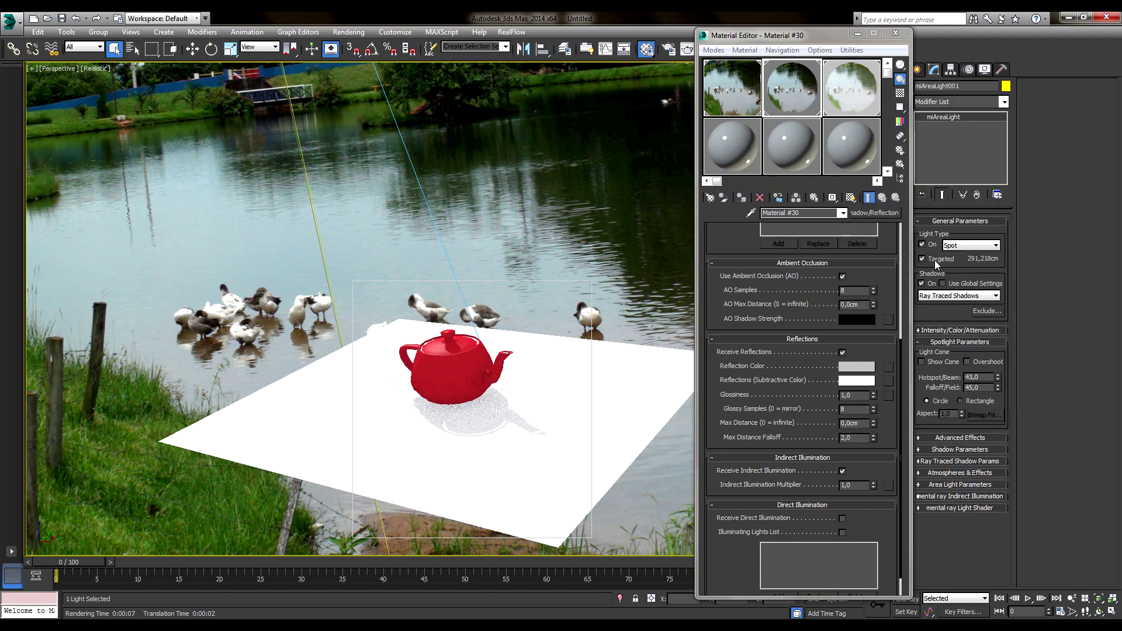
pyautogui.click(923, 285)
pyautogui.click(563, 209)
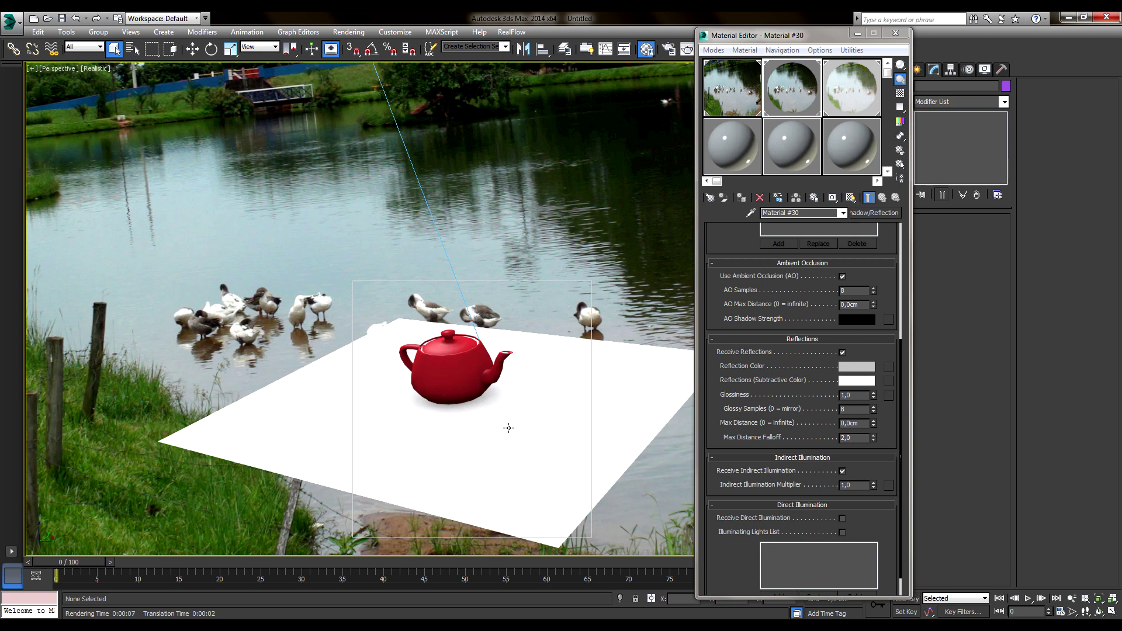
pyautogui.hotkey('shift', 'q')
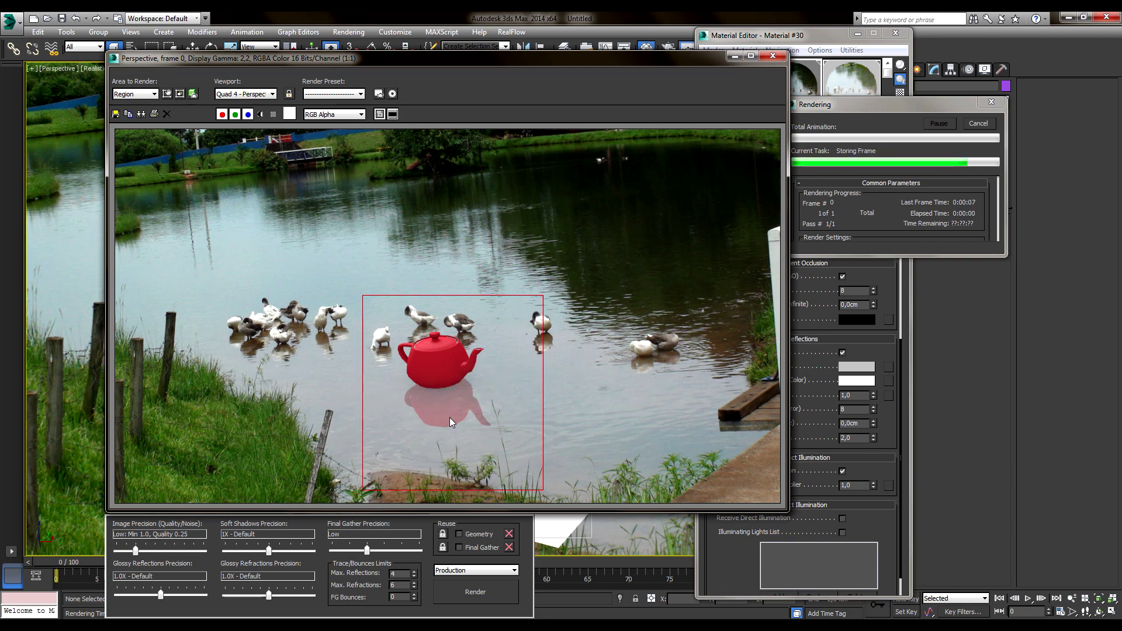
pyautogui.moveTo(706, 61); pyautogui.dragTo(612, 58)
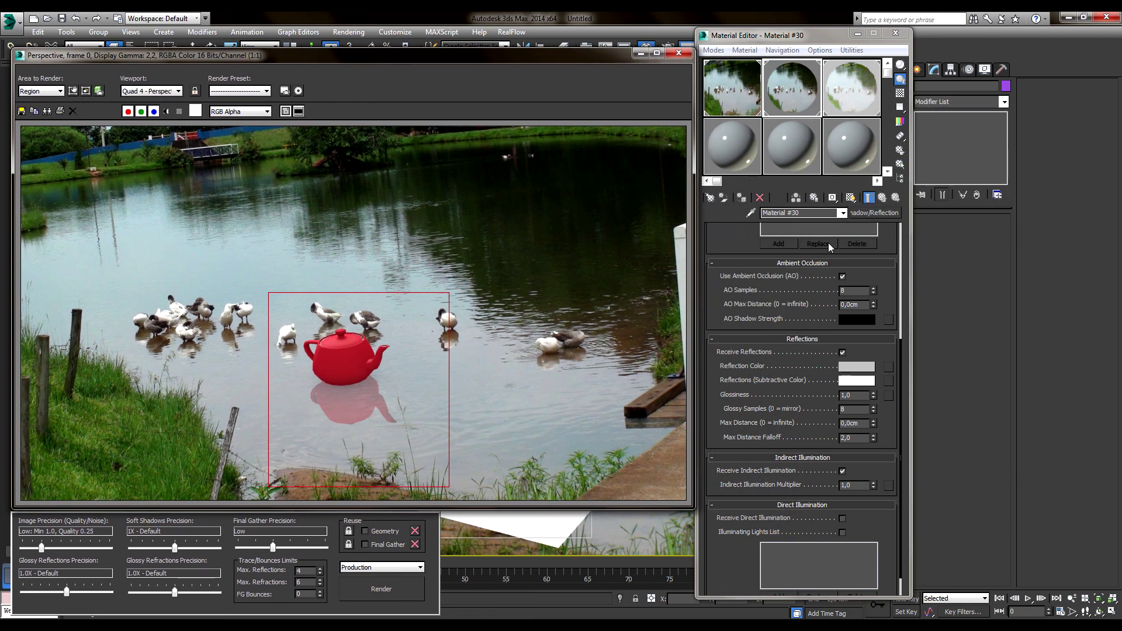
# Set the Reflection Color to pure white and re-render the region.
pyautogui.click(858, 367)
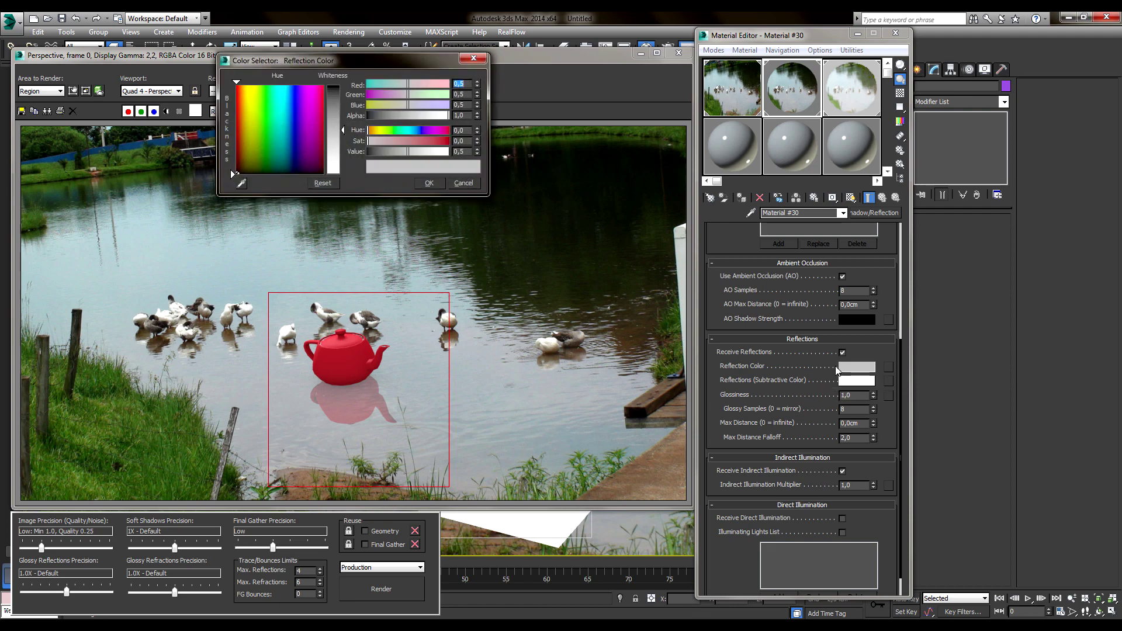
pyautogui.moveTo(409, 65); pyautogui.dragTo(654, 116)
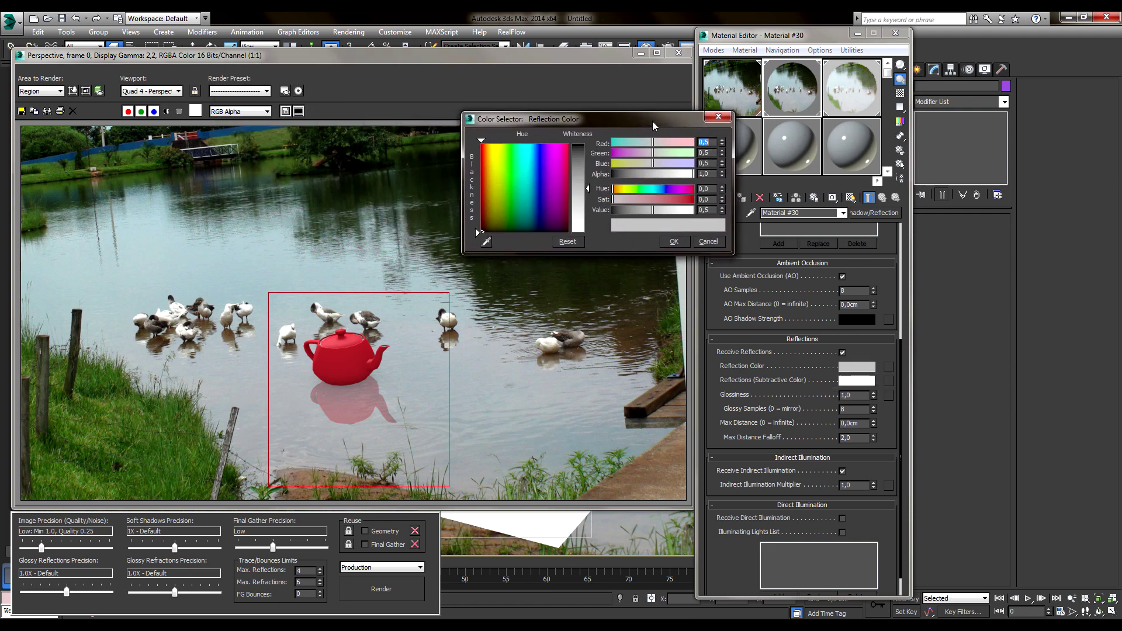
pyautogui.moveTo(590, 178); pyautogui.dragTo(588, 225)
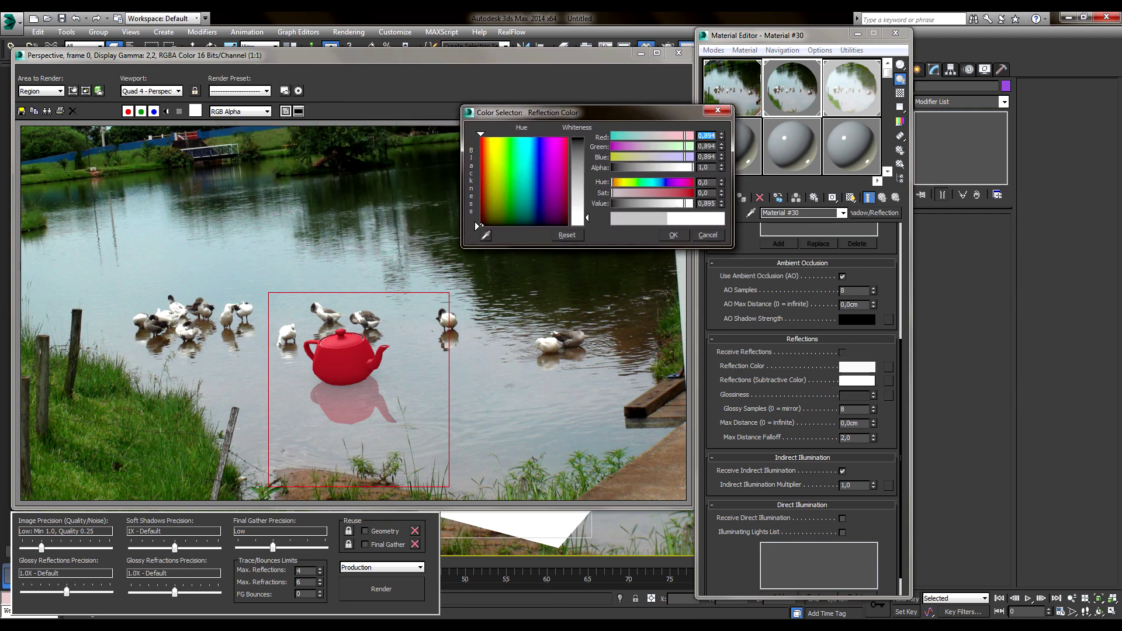
pyautogui.click(678, 235)
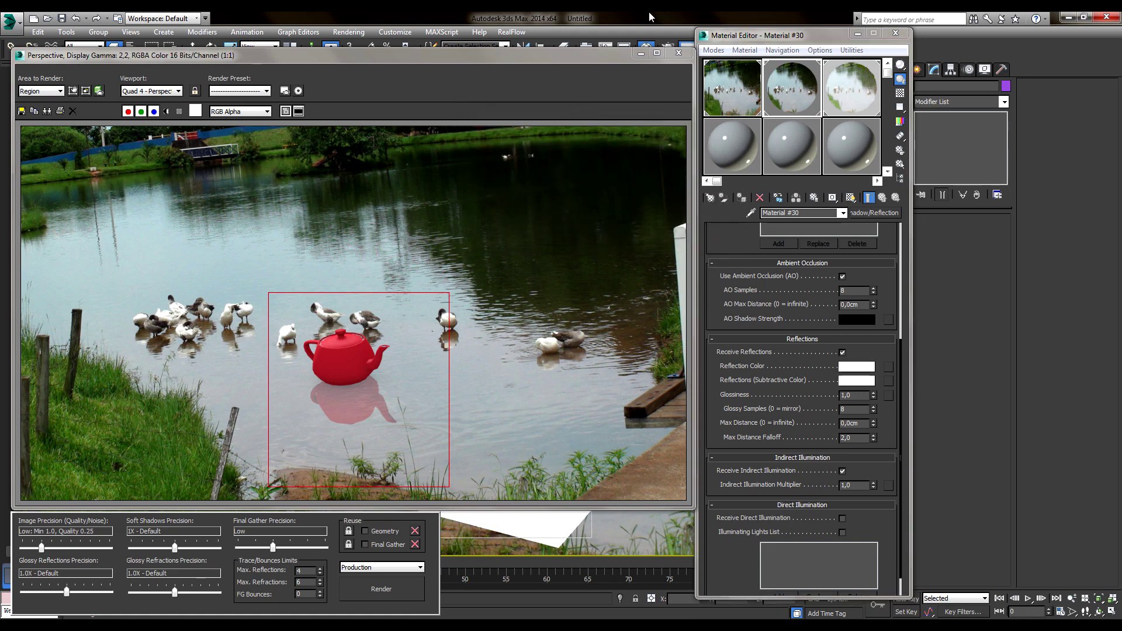
pyautogui.hotkey('shift', 'q')
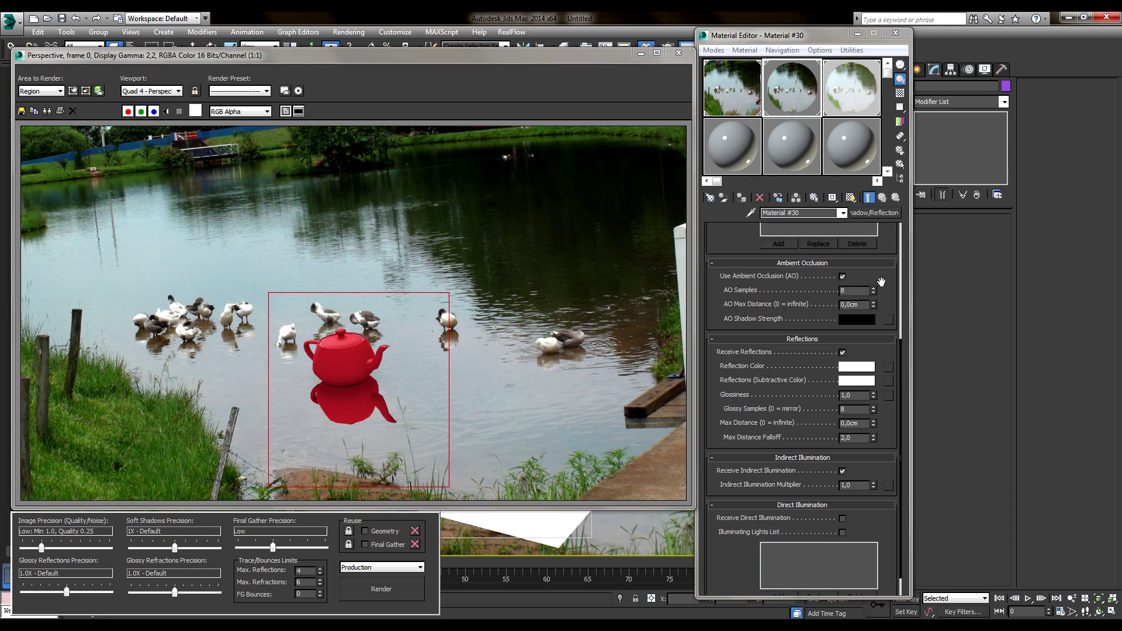
pyautogui.scroll(3, 881, 292)
pyautogui.scroll(3, 885, 327)
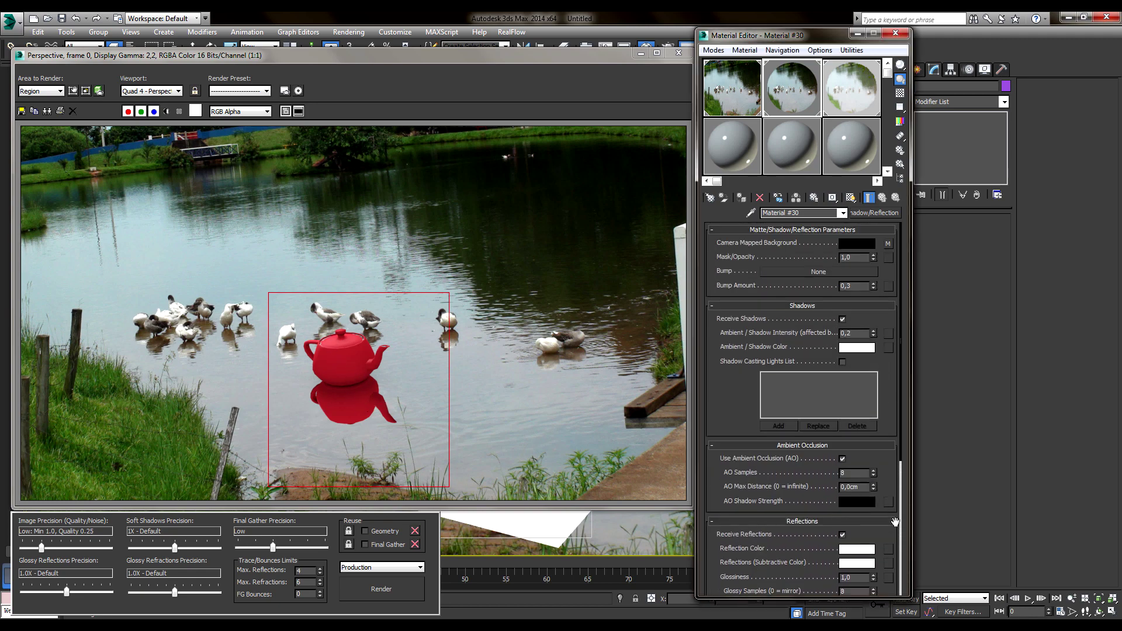
# Assign a Noise map to the matte material's Bump slot.
pyautogui.click(798, 272)
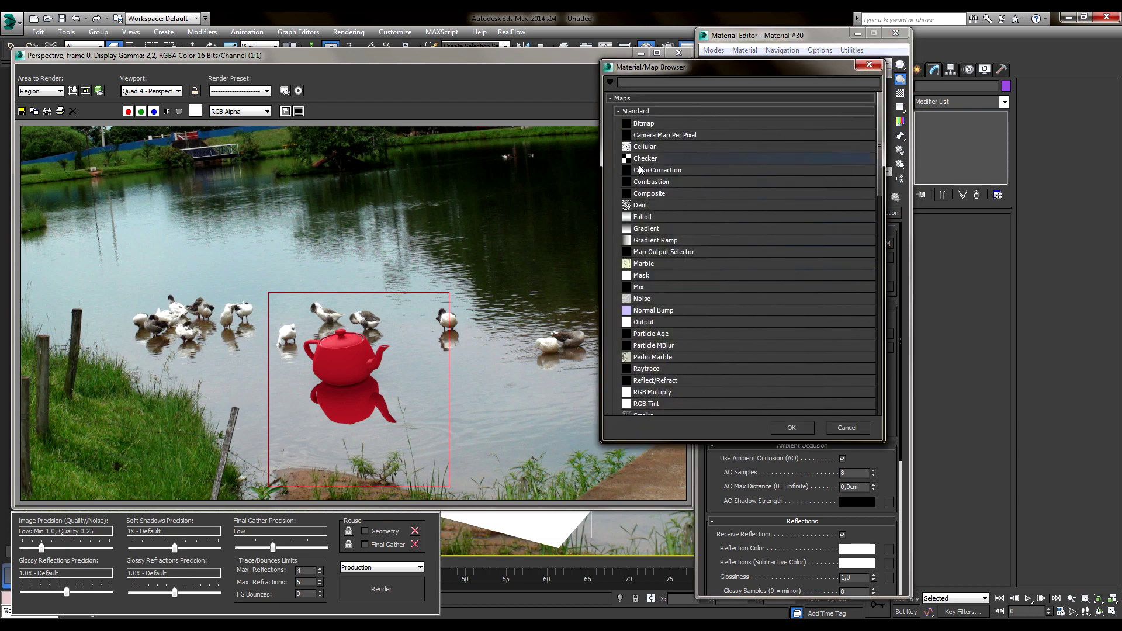
pyautogui.scroll(-3, 728, 206)
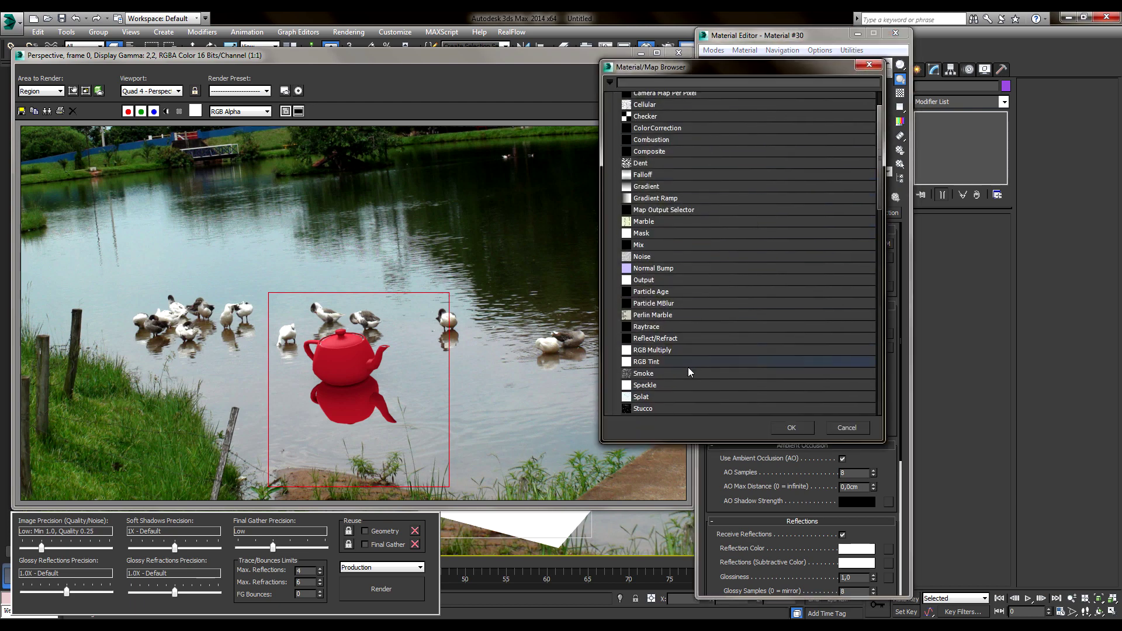
pyautogui.scroll(-2, 713, 238)
pyautogui.scroll(-2, 724, 275)
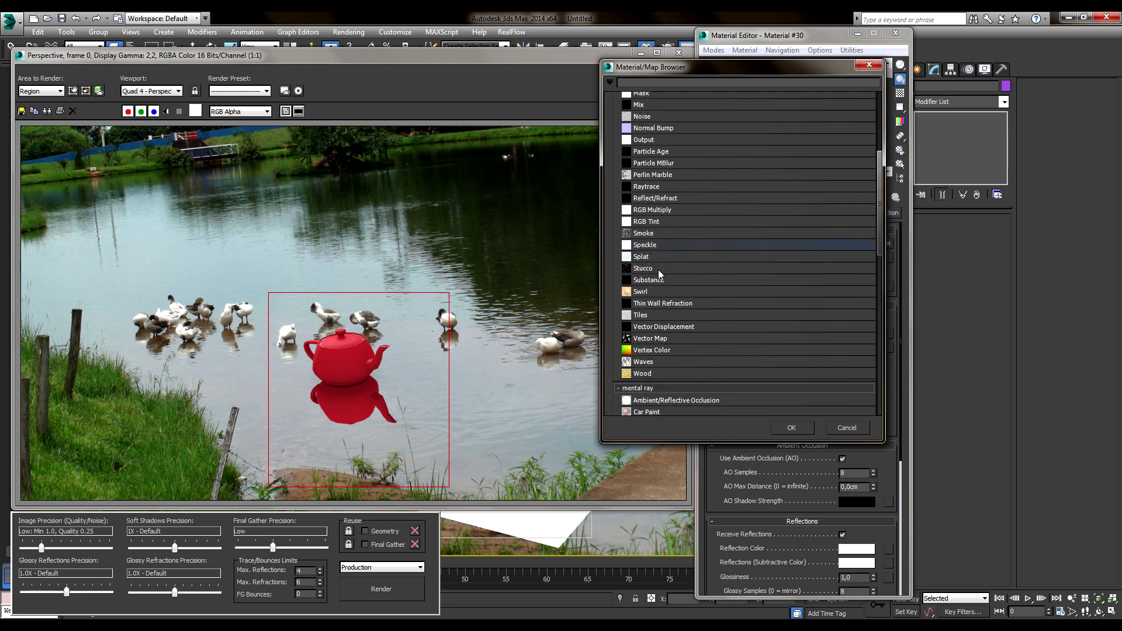
pyautogui.scroll(4, 689, 310)
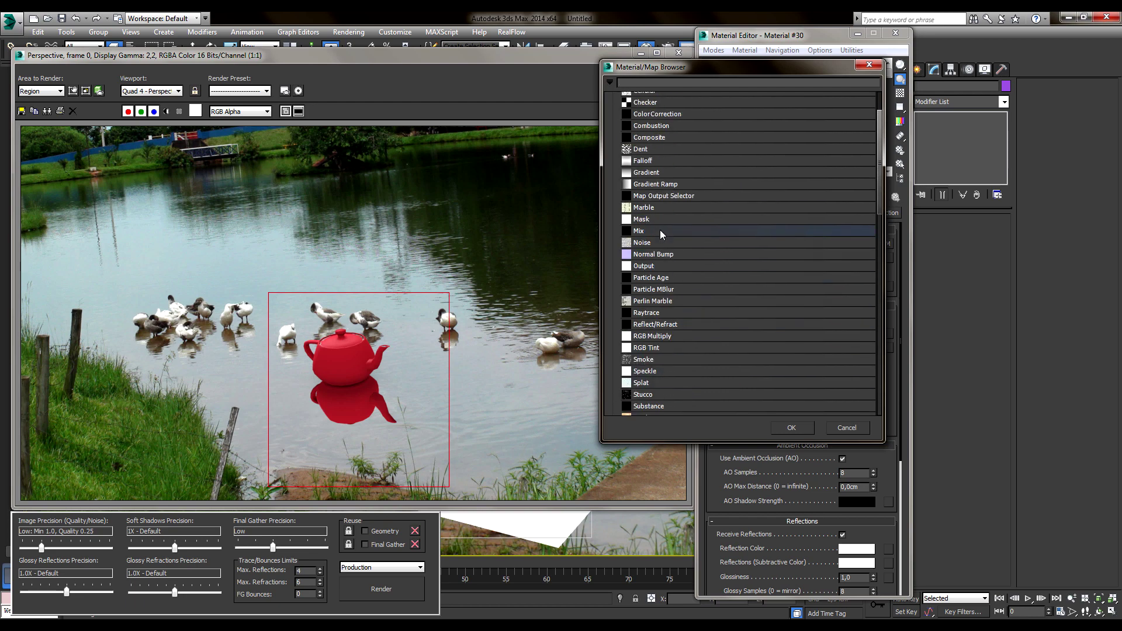
pyautogui.doubleClick(649, 244)
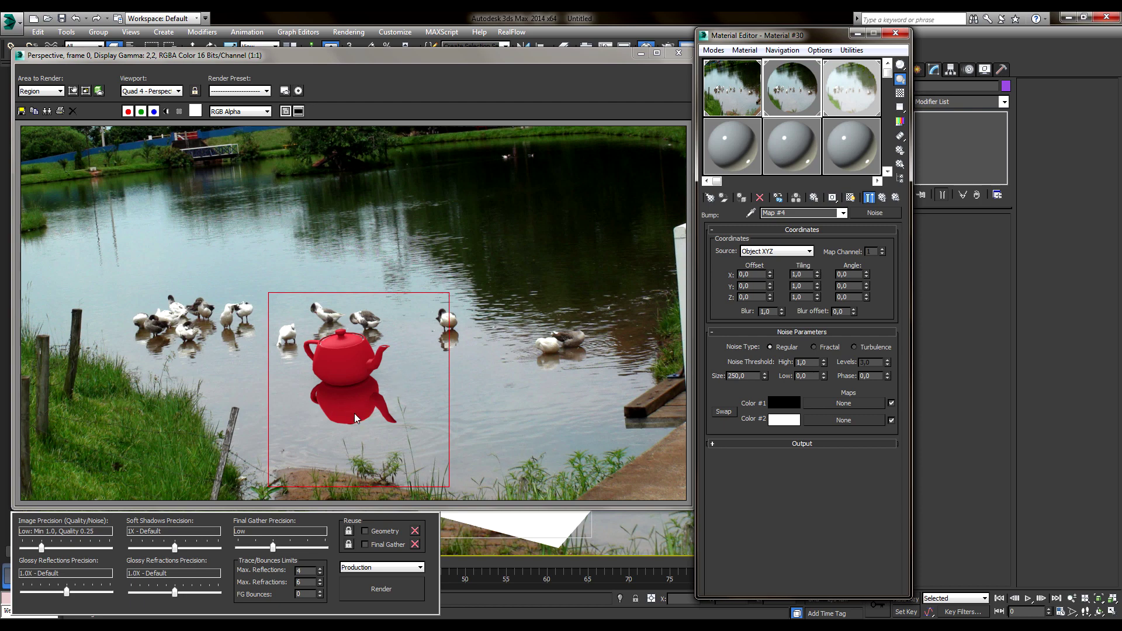
# Try Noise size 5, then settle on 2, re-rendering the region after each.
pyautogui.doubleClick(747, 378)
pyautogui.write('5')
pyautogui.press('Return')
pyautogui.click(373, 597)
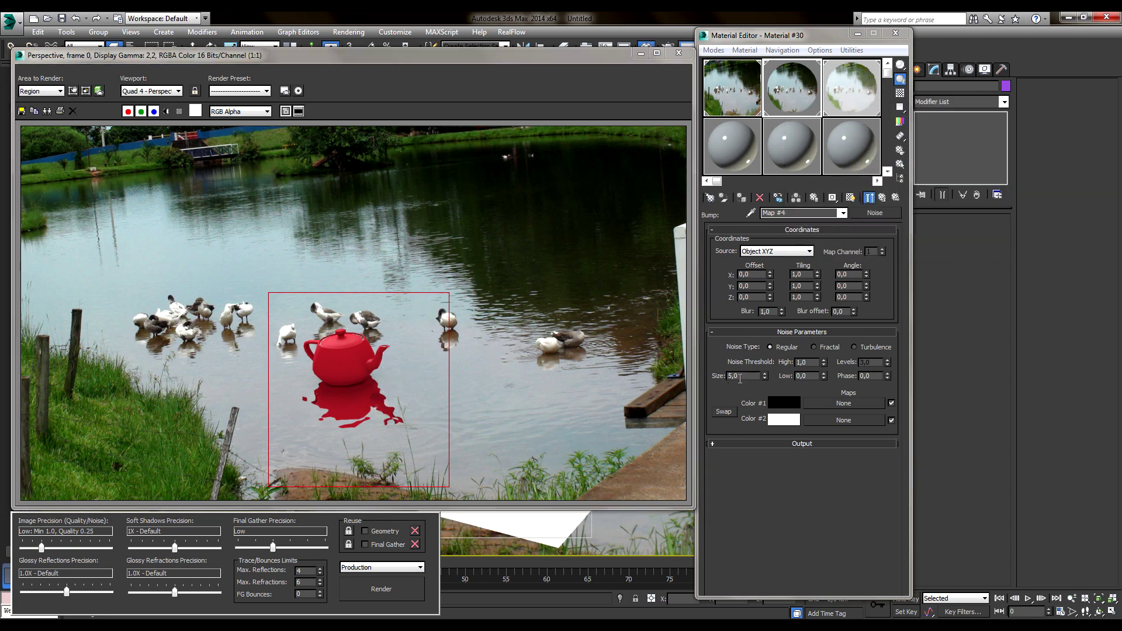
pyautogui.doubleClick(749, 376)
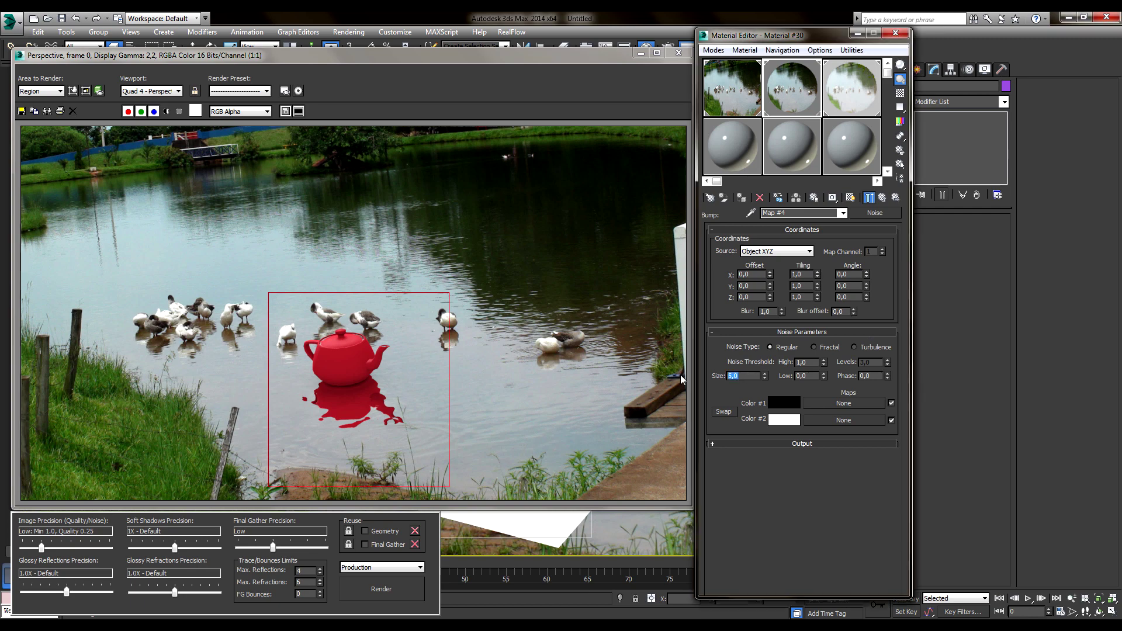
pyautogui.write('2')
pyautogui.press('Return')
pyautogui.click(397, 591)
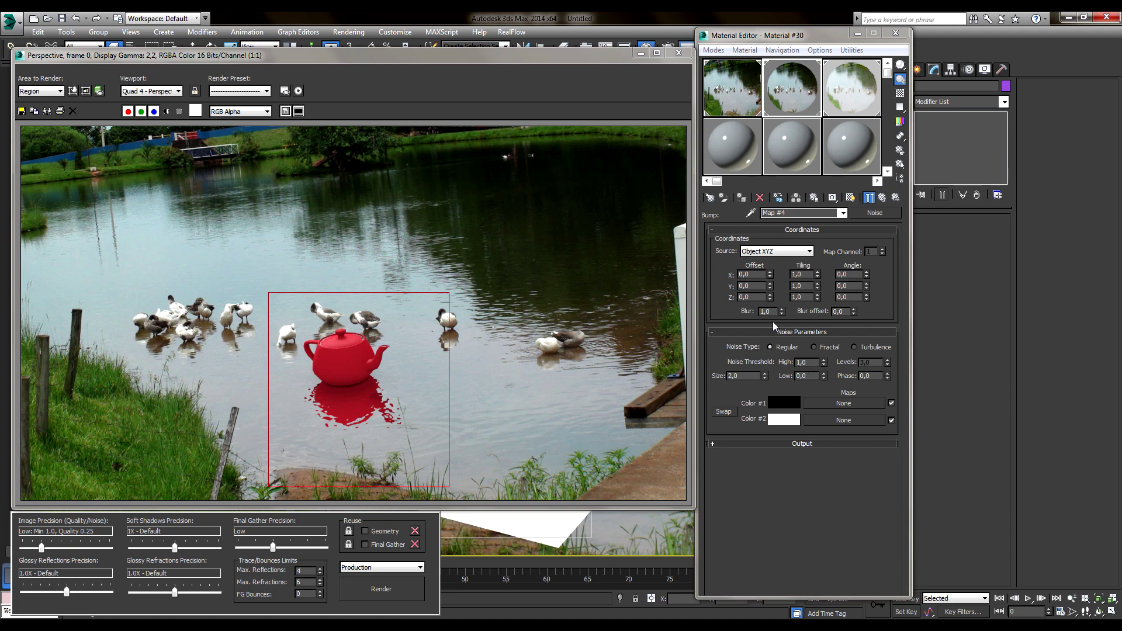
pyautogui.doubleClick(806, 289)
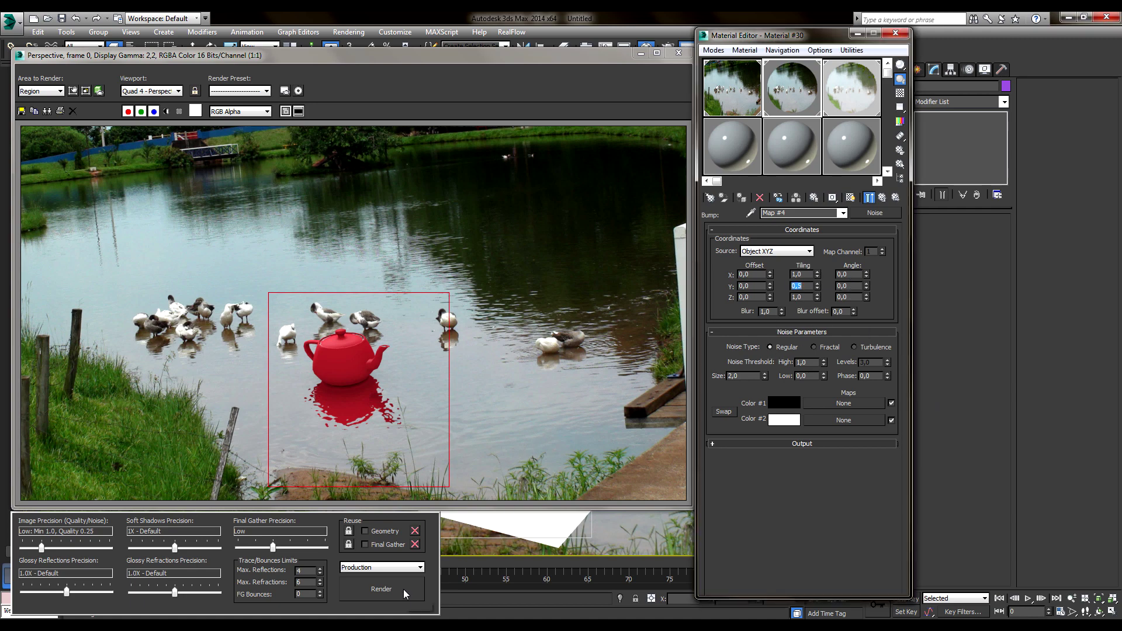
# Re-render with Noise Y tiling 0,5 and close the Material Editor.
pyautogui.click(381, 590)
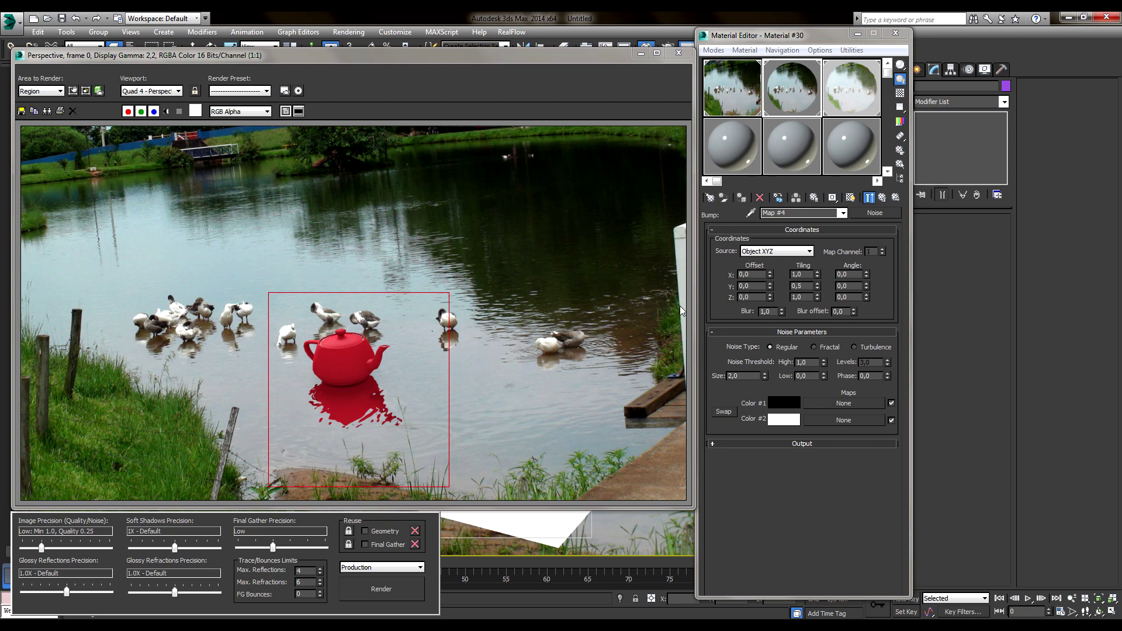
pyautogui.click(895, 34)
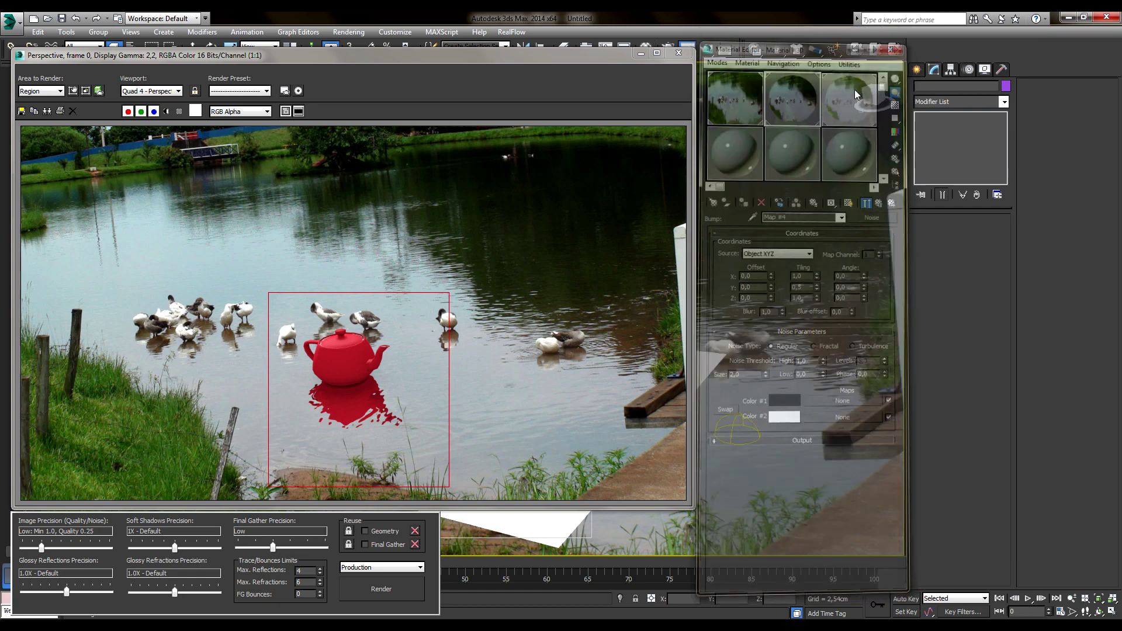
# Reopen the Material Editor on Map #2 and open its bitmap file chooser in the imagens folder.
pyautogui.click(684, 55)
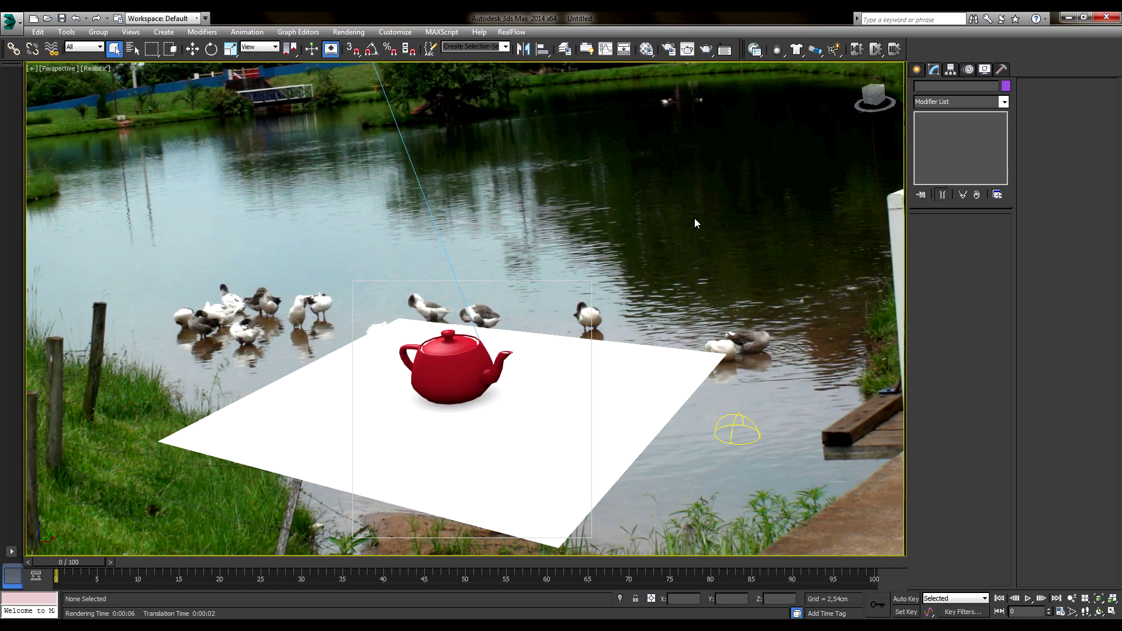
pyautogui.press('m')
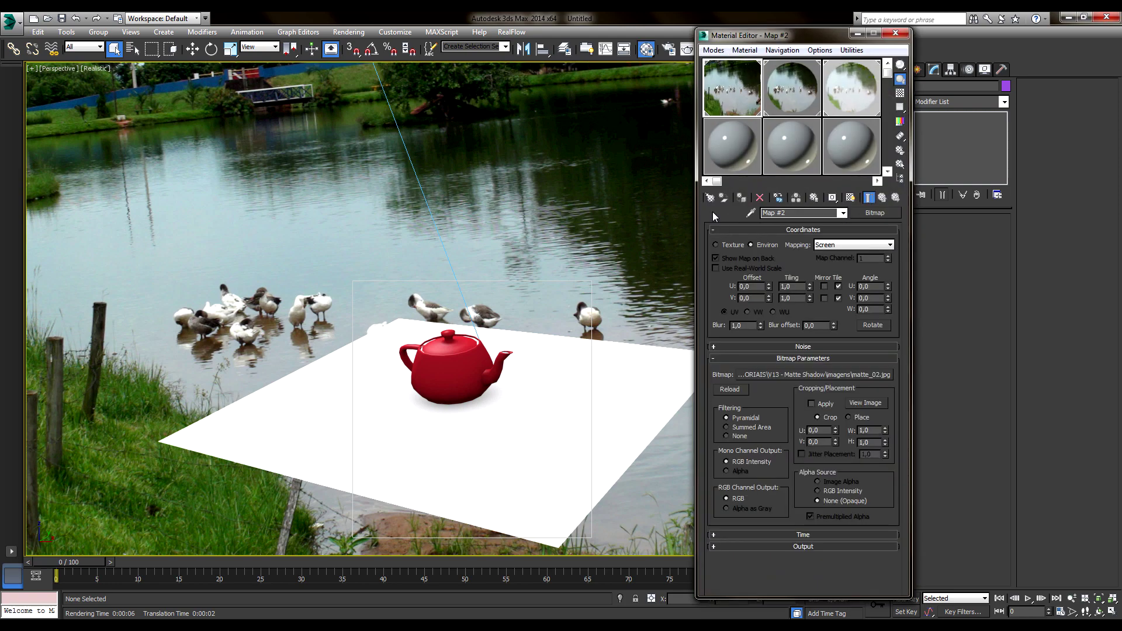
pyautogui.click(712, 199)
pyautogui.scroll(2, 739, 258)
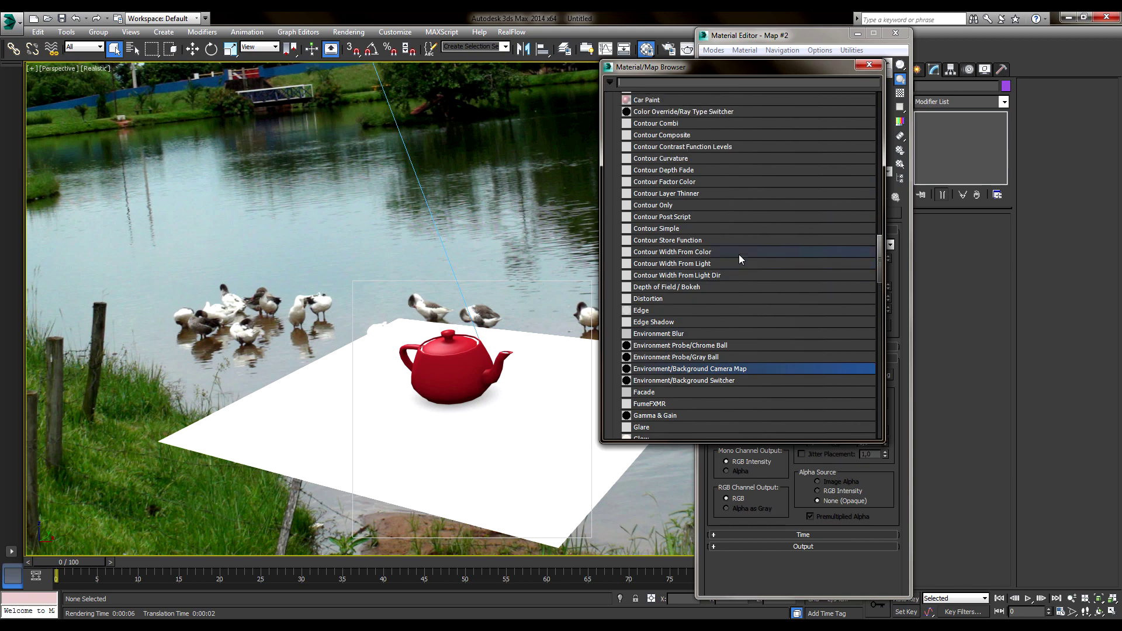
pyautogui.scroll(2, 739, 254)
pyautogui.moveTo(882, 258); pyautogui.dragTo(881, 118)
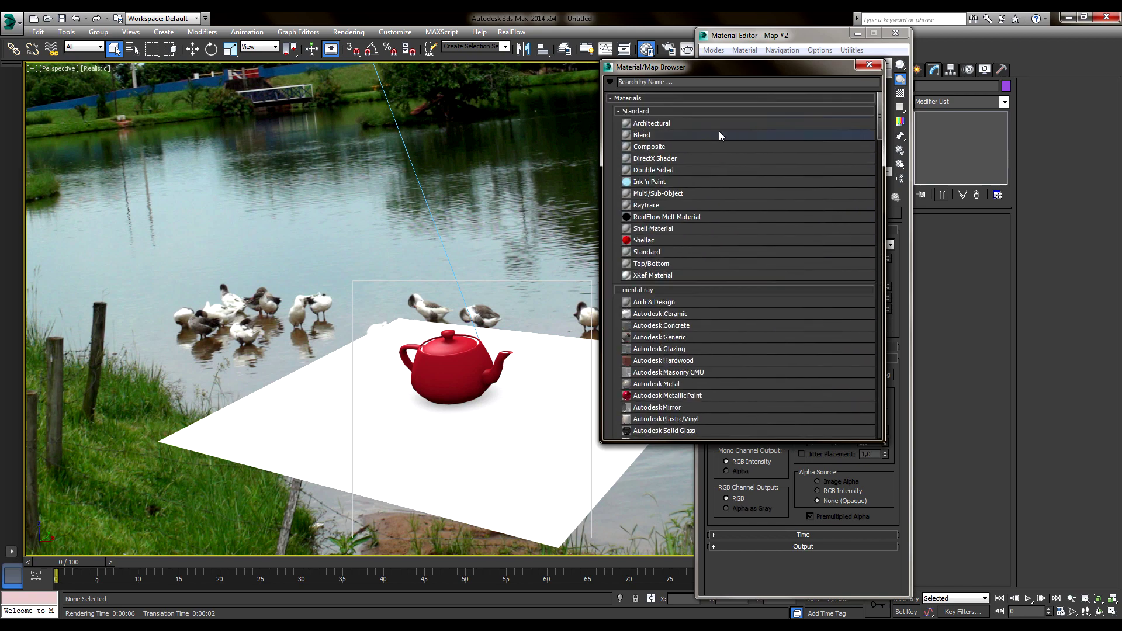
pyautogui.click(870, 64)
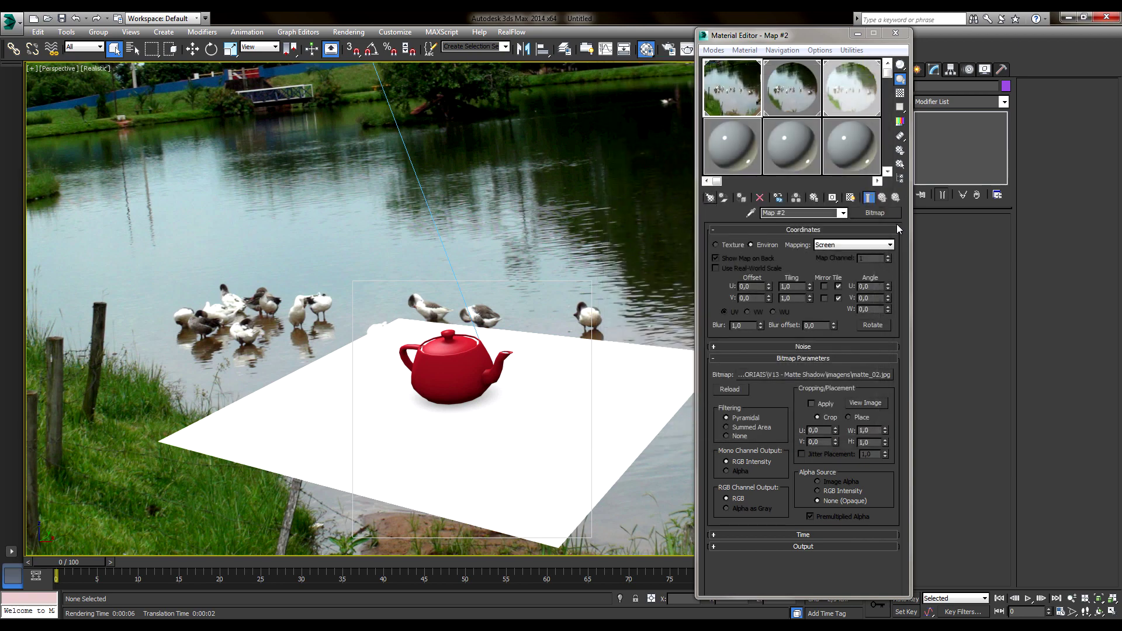
pyautogui.click(710, 198)
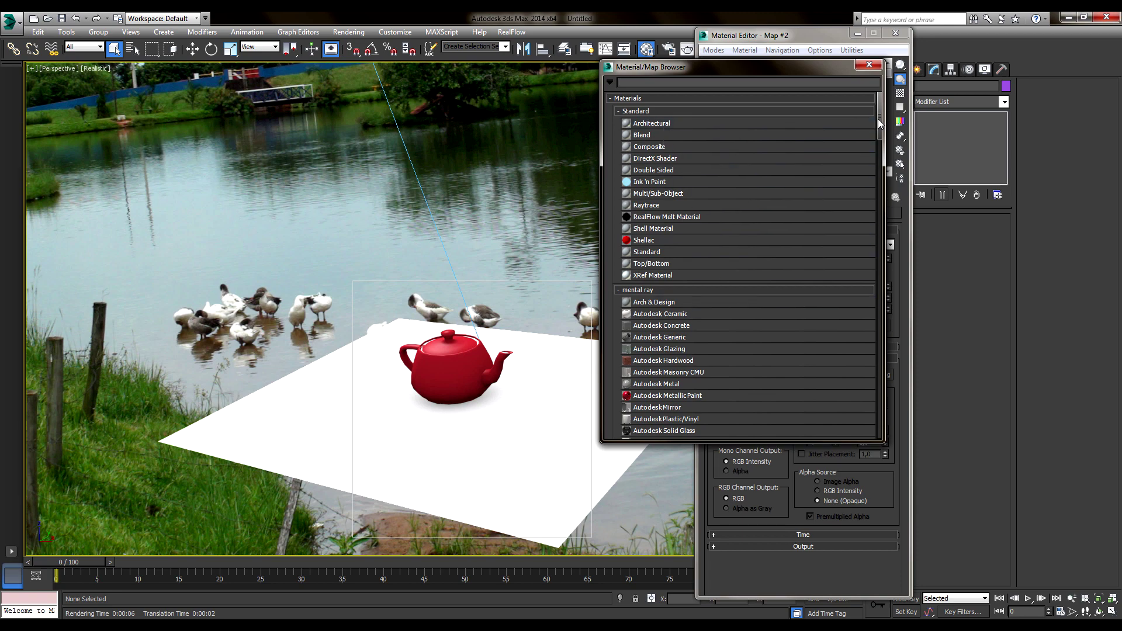
pyautogui.moveTo(881, 122); pyautogui.dragTo(881, 173)
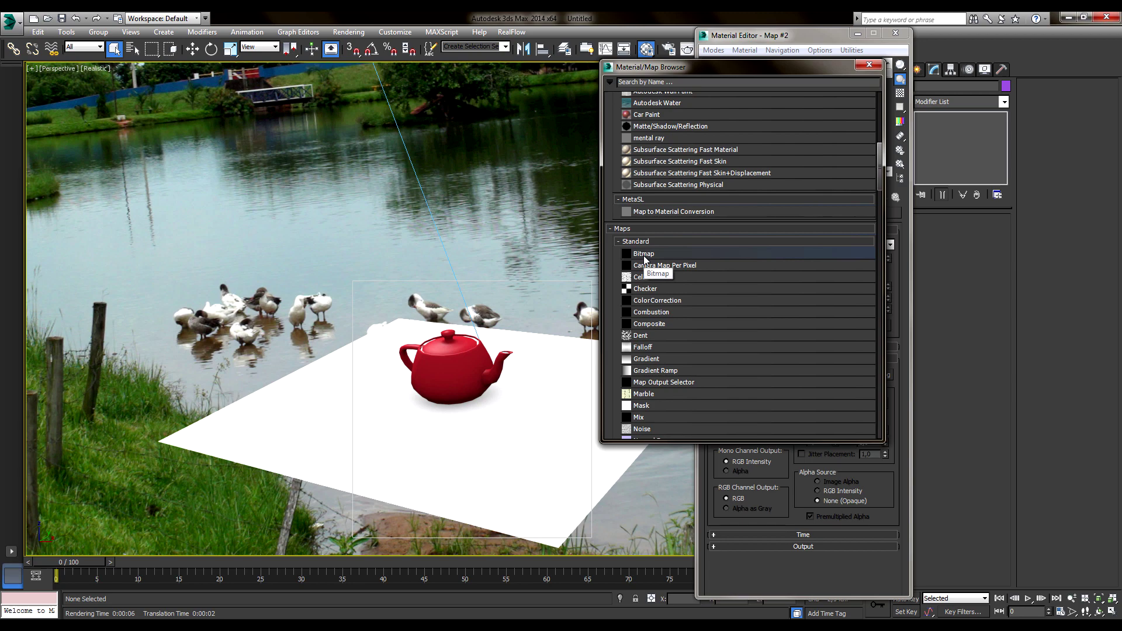
pyautogui.click(869, 65)
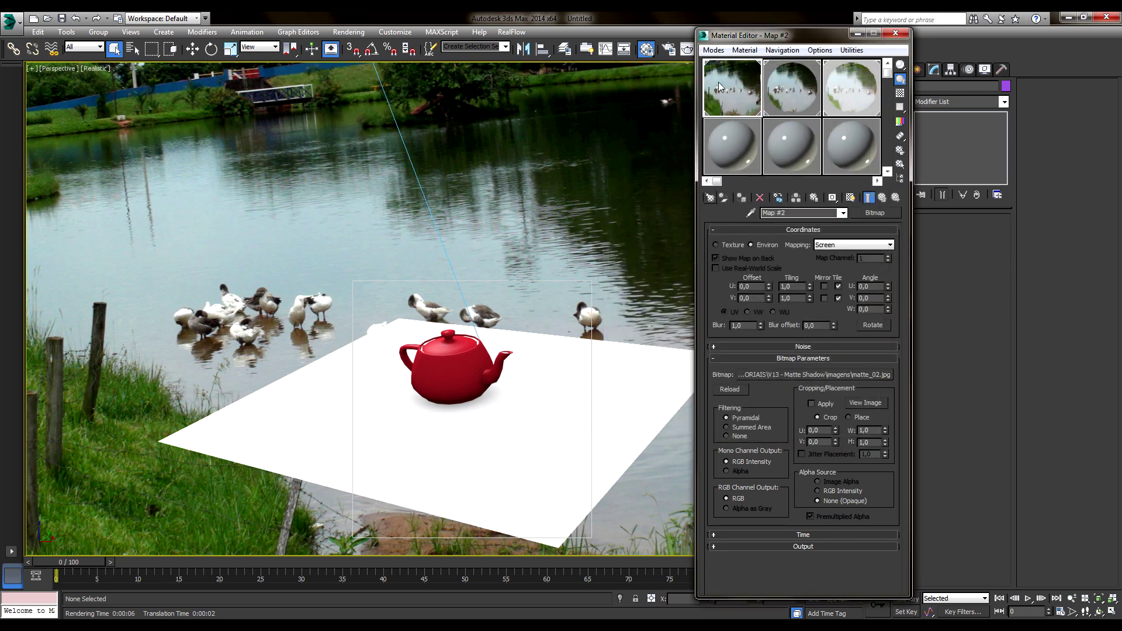
pyautogui.click(783, 377)
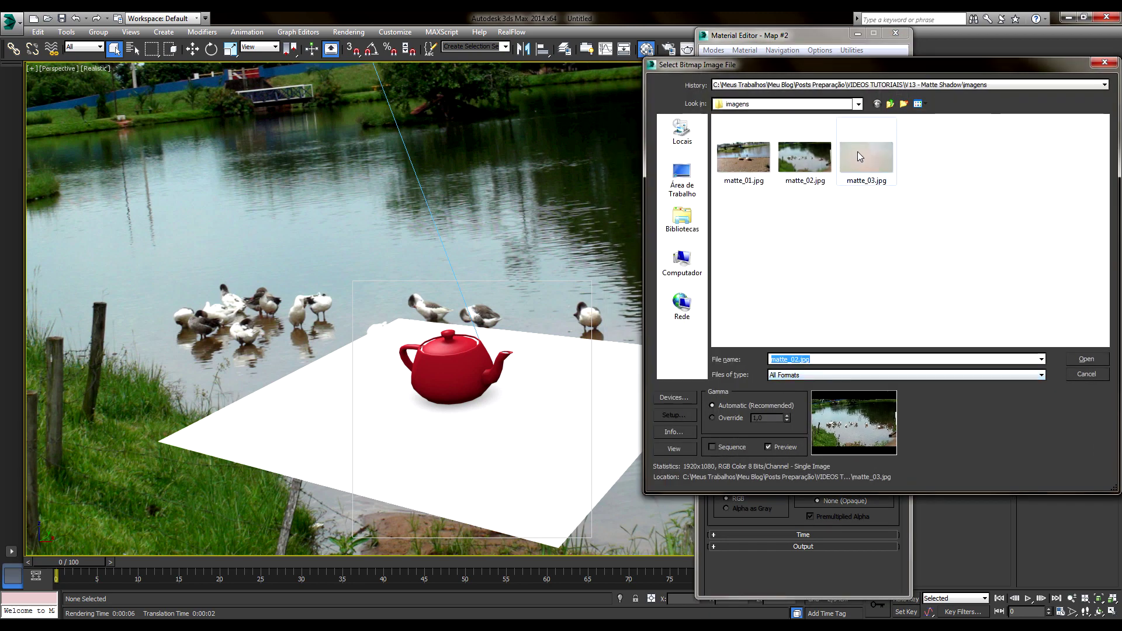
# Confirm the matte_03.jpg background and orbit to look down on the ground plane.
pyautogui.press('Escape')
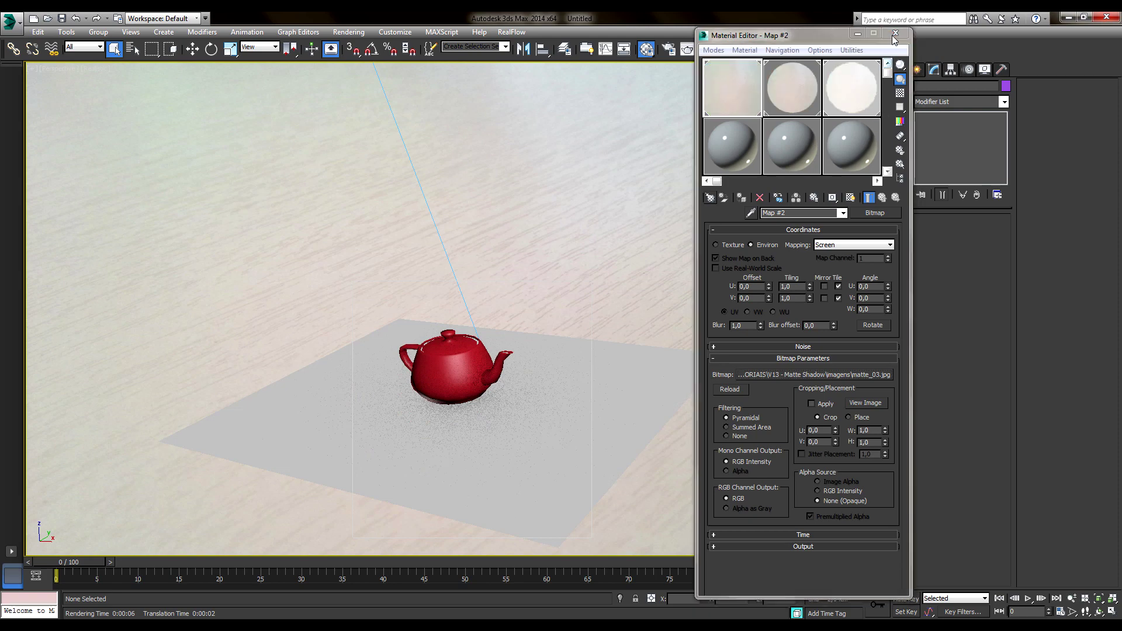
pyautogui.click(530, 400)
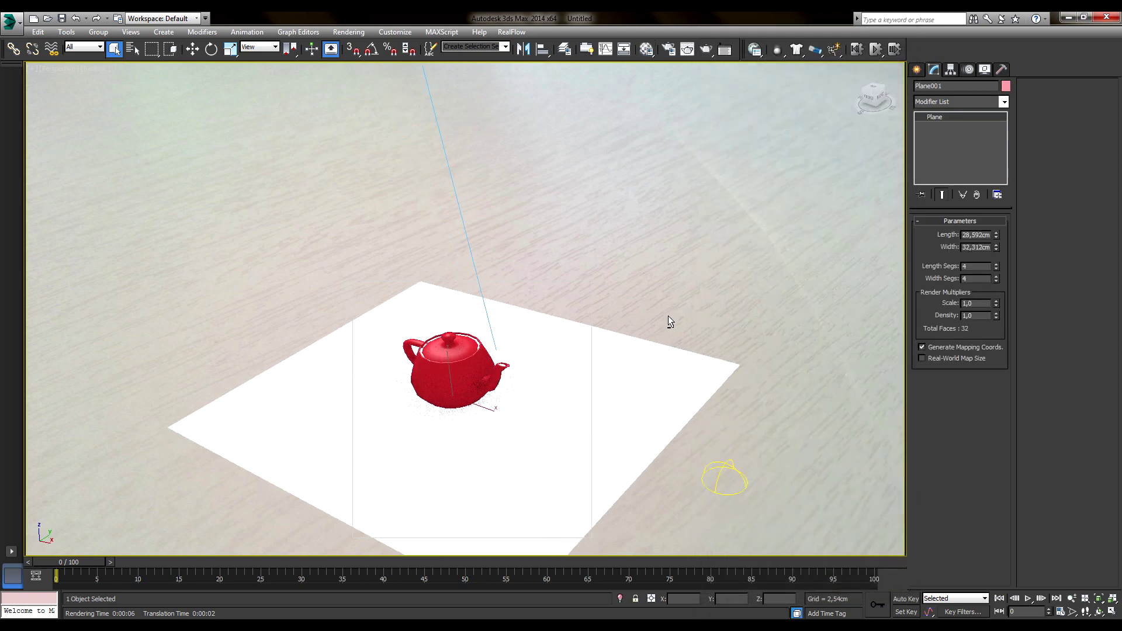
pyautogui.moveTo(660, 328)
pyautogui.keyDown('alt'); pyautogui.mouseDown(button='middle')
pyautogui.moveTo(718, 339)
pyautogui.moveTo(724, 372)
pyautogui.mouseUp(button='middle'); pyautogui.keyUp('alt')
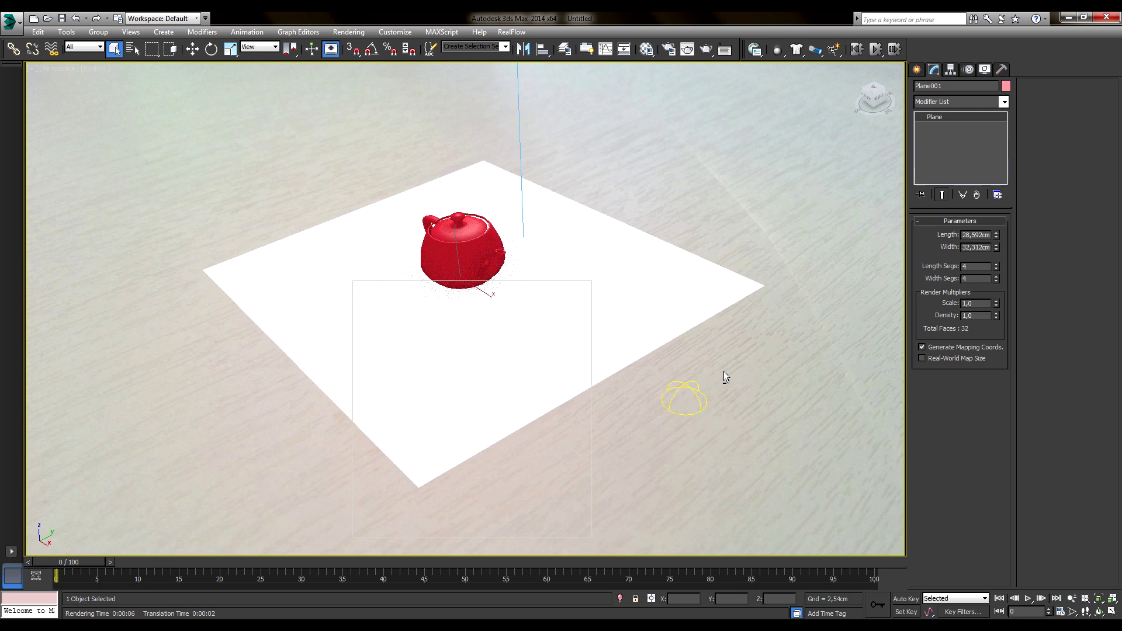
# Rotate Teapot001 back upright and bring up the last rendered image.
pyautogui.click(740, 200)
pyautogui.click(445, 240)
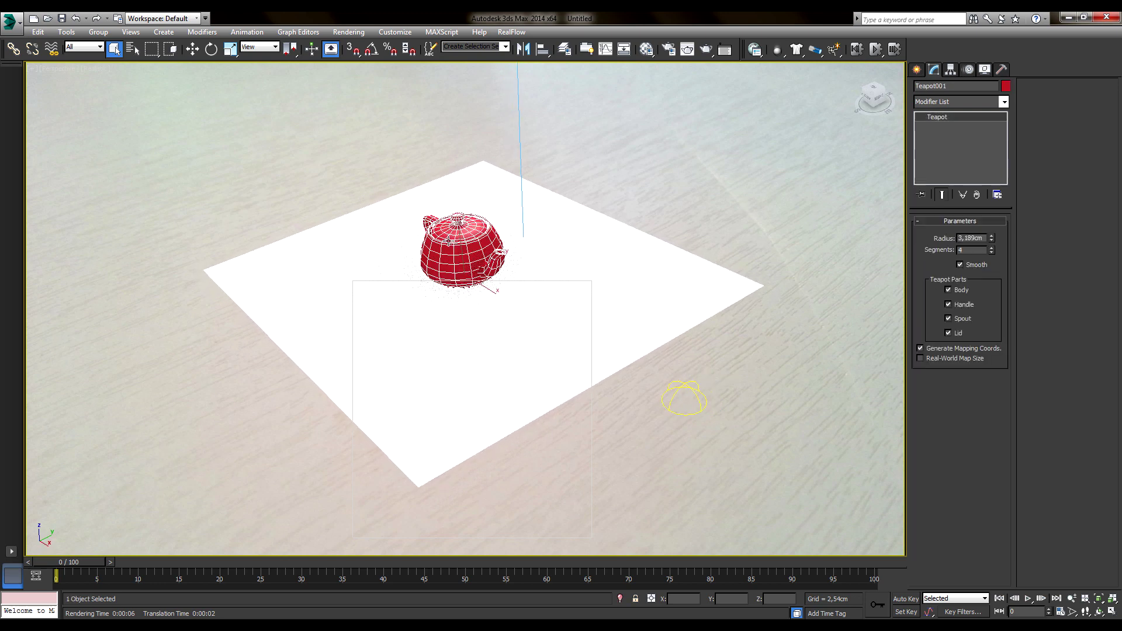
pyautogui.press('e')
pyautogui.moveTo(468, 293); pyautogui.dragTo(514, 283)
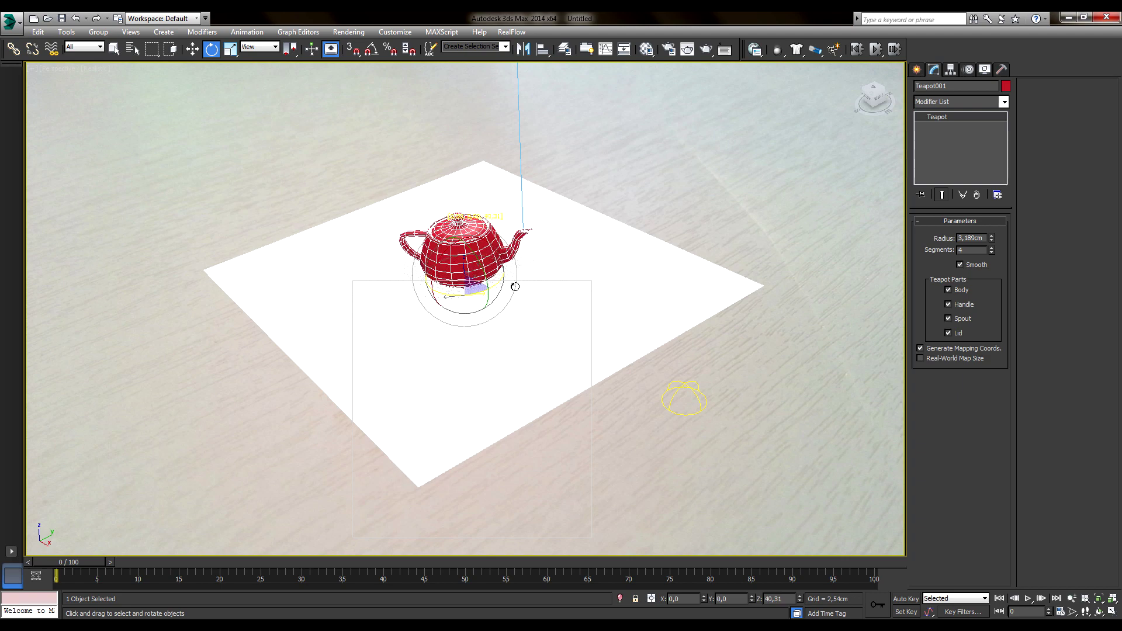
pyautogui.click(637, 206)
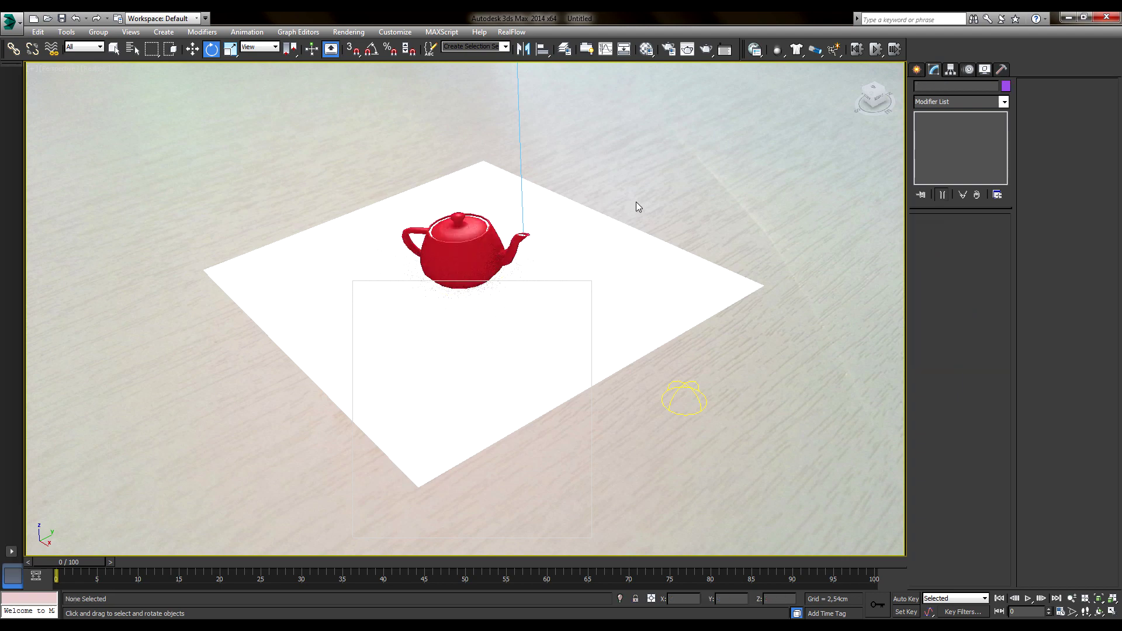
pyautogui.click(688, 49)
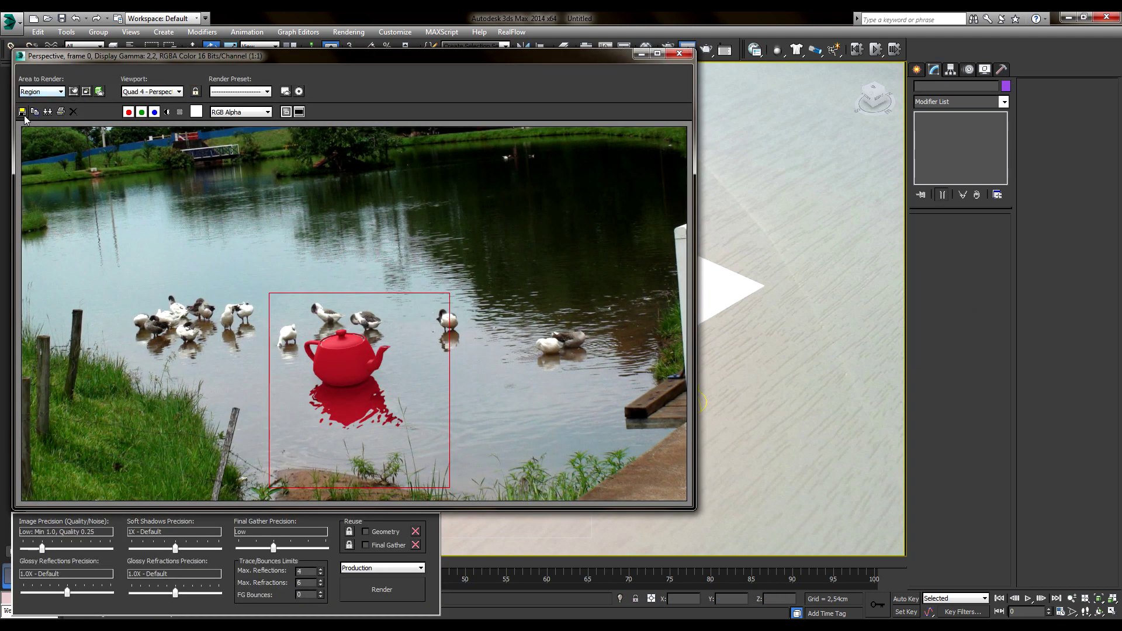
# Adjust the render region around the teapot, then set Area to Render to View.
pyautogui.click(73, 91)
pyautogui.moveTo(354, 374); pyautogui.dragTo(338, 299)
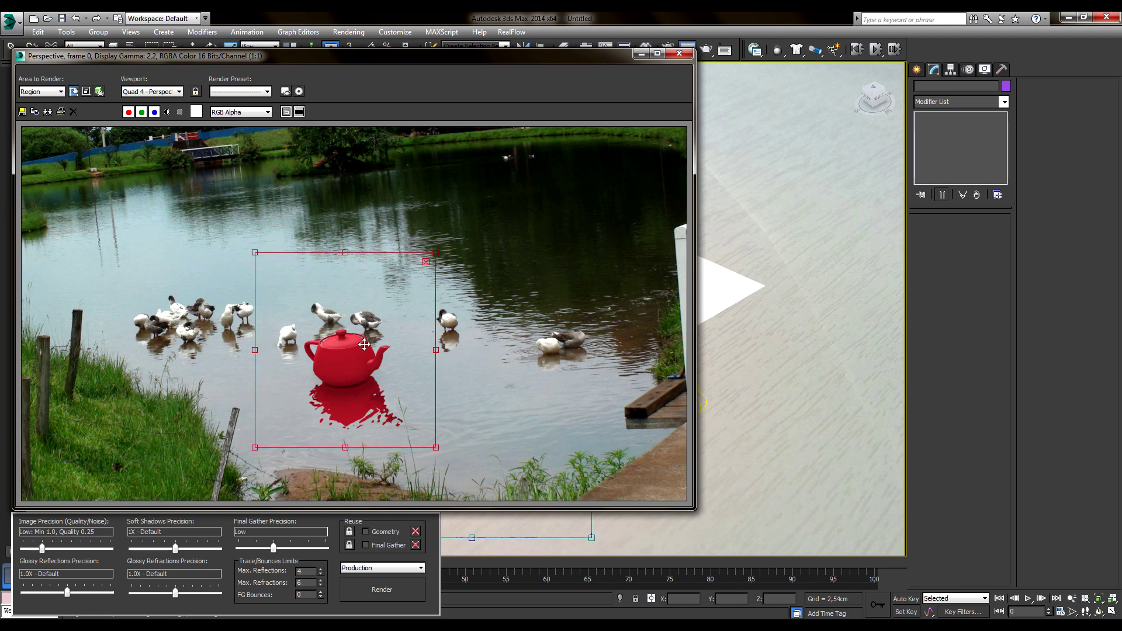
pyautogui.moveTo(639, 84)
pyautogui.mouseDown()
pyautogui.moveTo(756, 110)
pyautogui.moveTo(970, 96)
pyautogui.mouseUp()
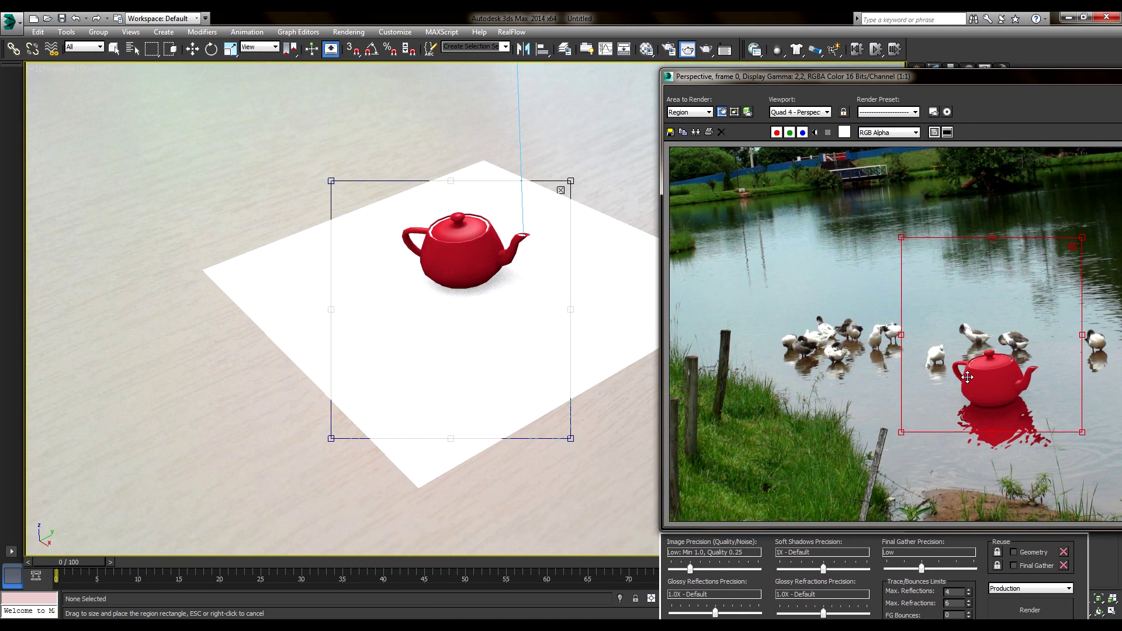
pyautogui.moveTo(967, 377); pyautogui.dragTo(972, 377)
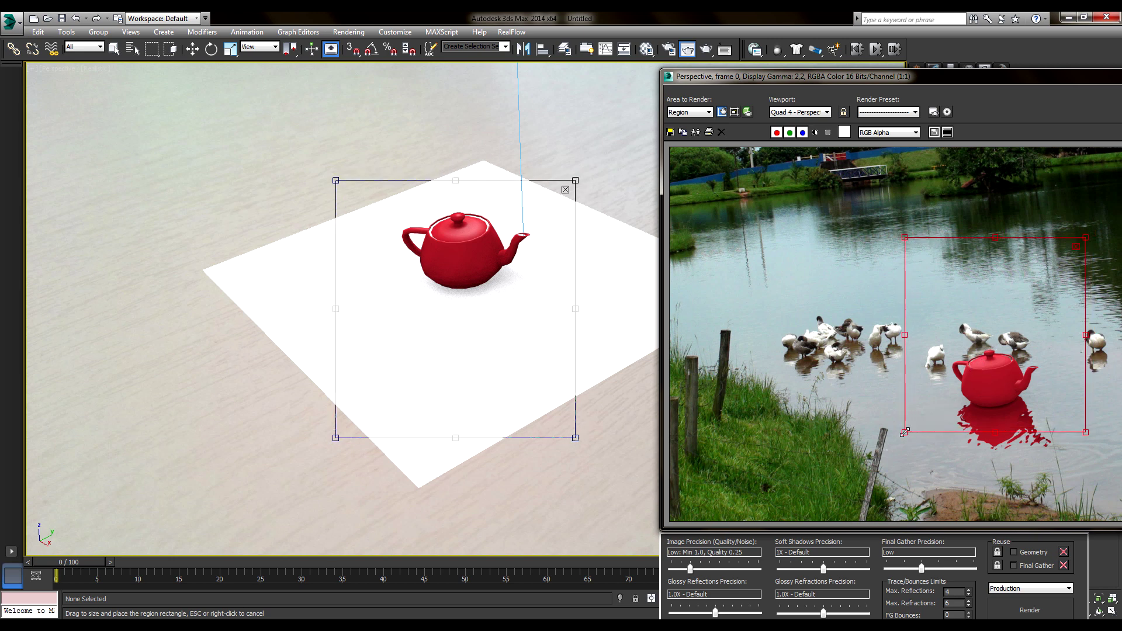
pyautogui.moveTo(905, 432); pyautogui.dragTo(902, 433)
pyautogui.moveTo(1086, 237); pyautogui.dragTo(1091, 235)
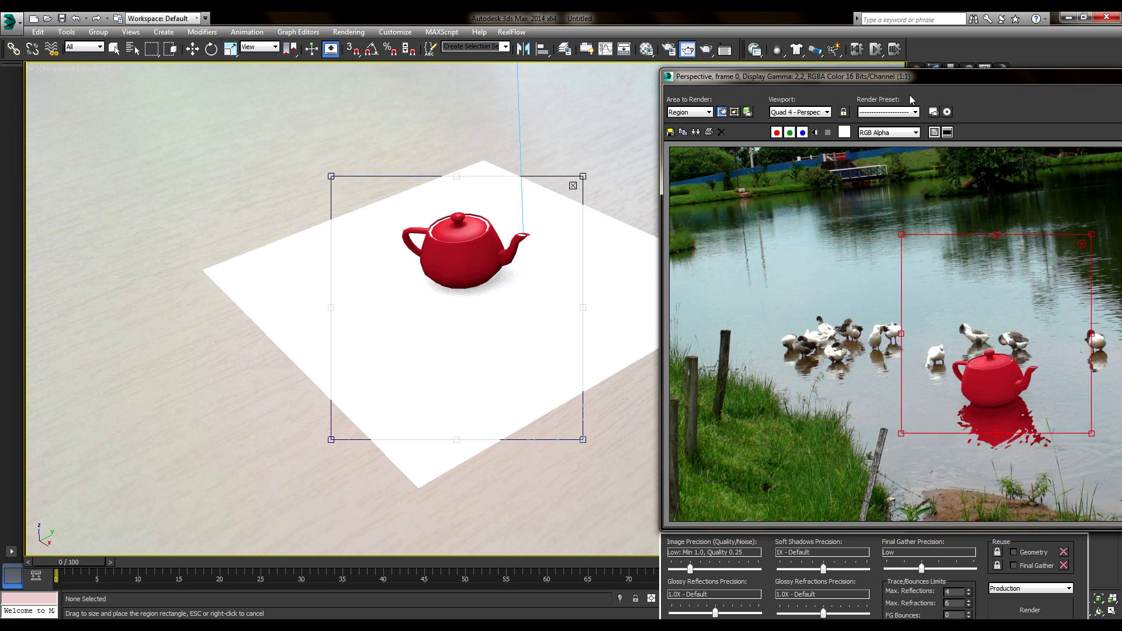
pyautogui.moveTo(774, 77); pyautogui.dragTo(579, 73)
pyautogui.click(496, 106)
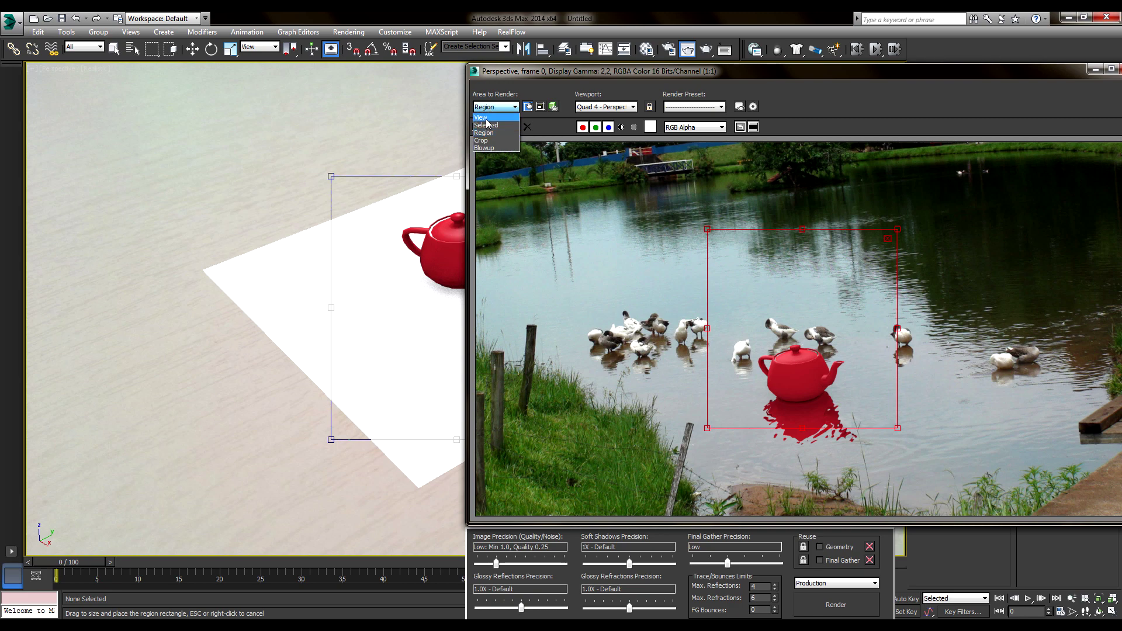
pyautogui.click(491, 117)
# Clear the Noise bump map from Material #30, leaving the Bump slot at None.
pyautogui.click(646, 49)
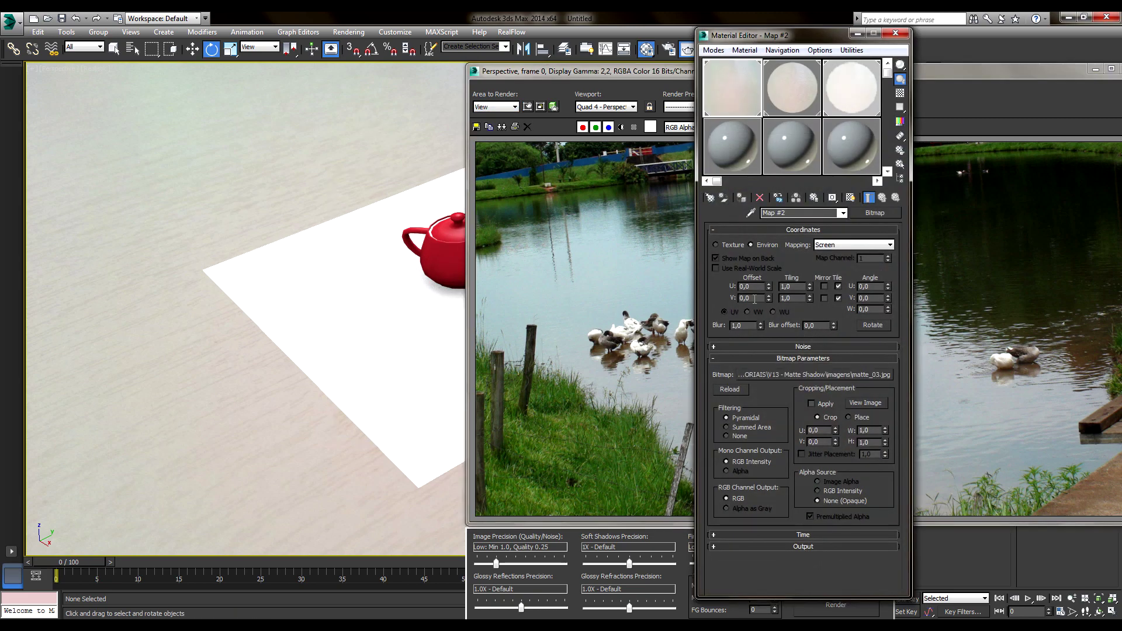
pyautogui.click(794, 106)
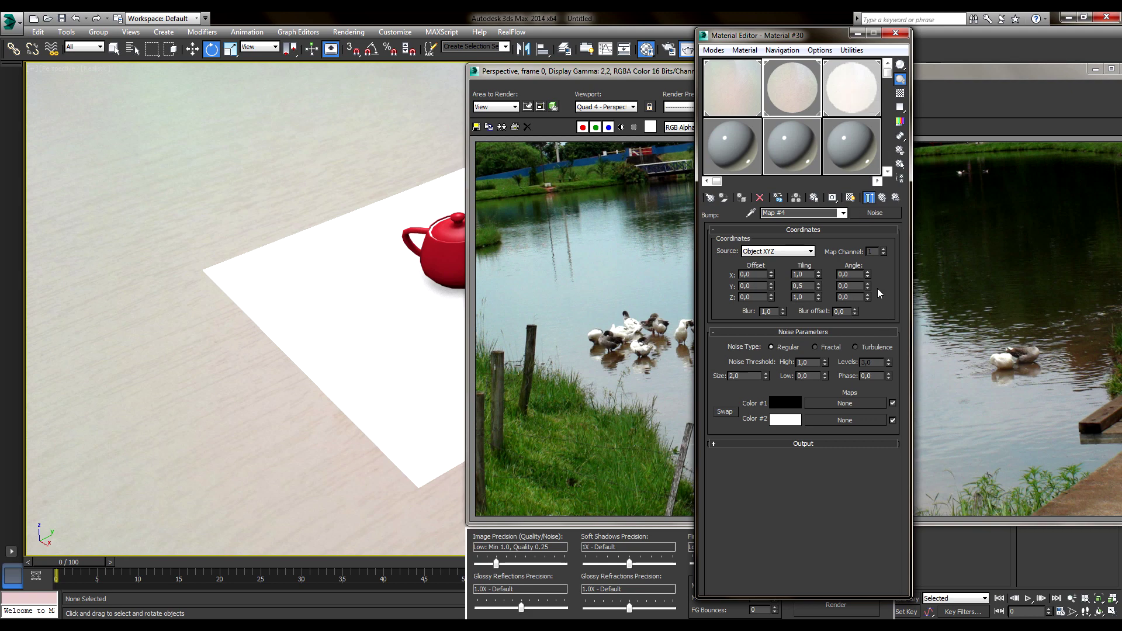
pyautogui.click(883, 199)
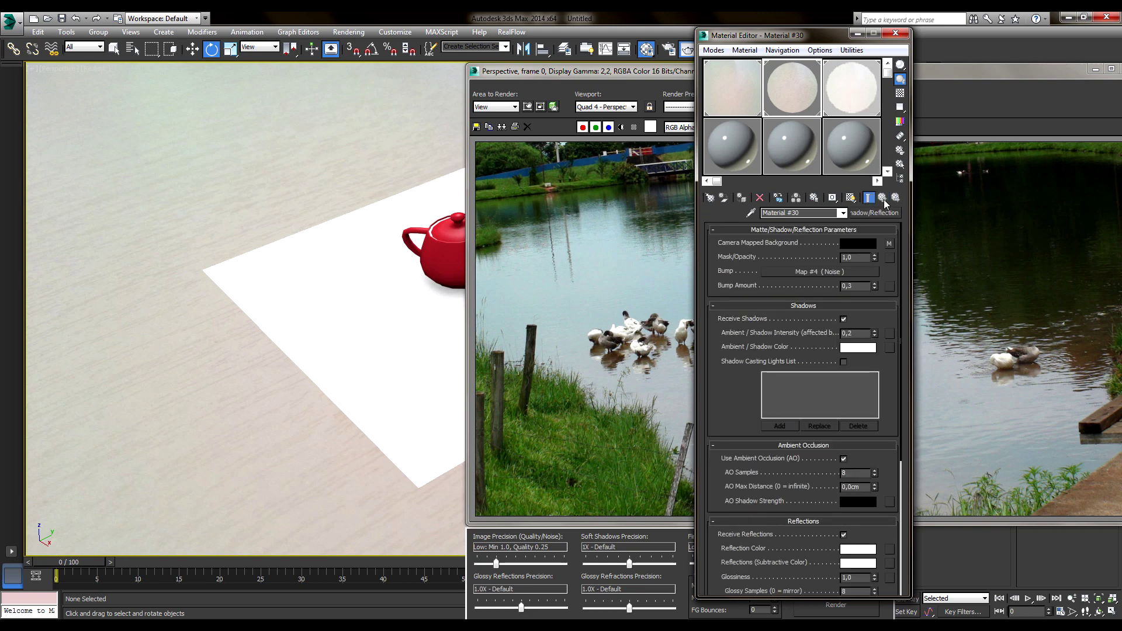
pyautogui.rightClick(808, 271)
pyautogui.click(822, 307)
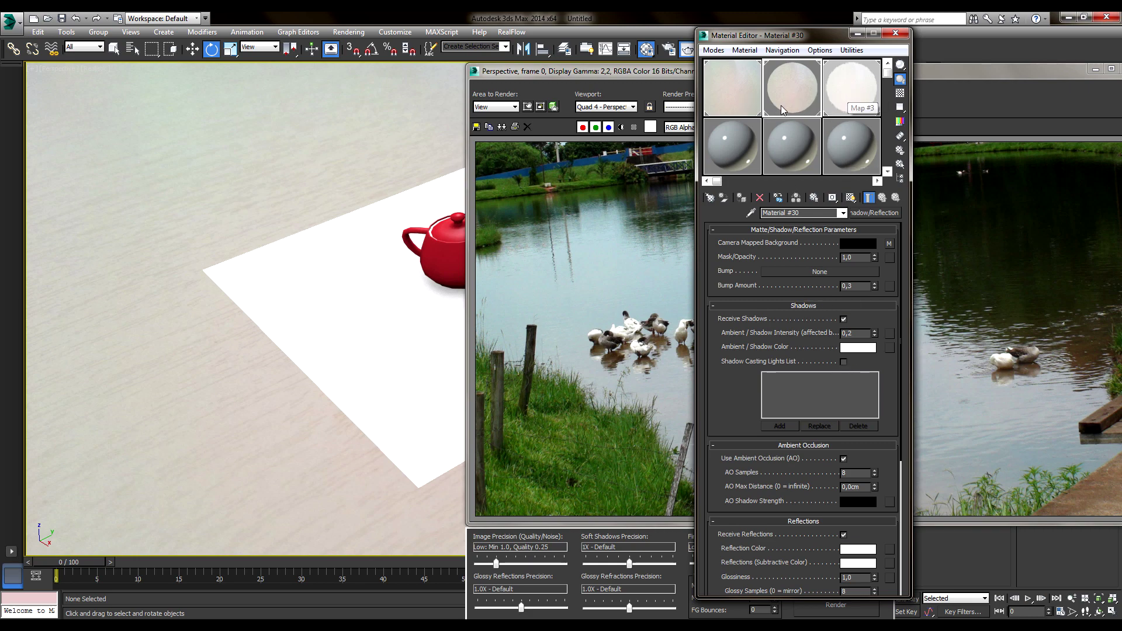
pyautogui.click(857, 96)
# Load the wood-table photo matte_03.jpg into Map #2's bitmap.
pyautogui.click(775, 99)
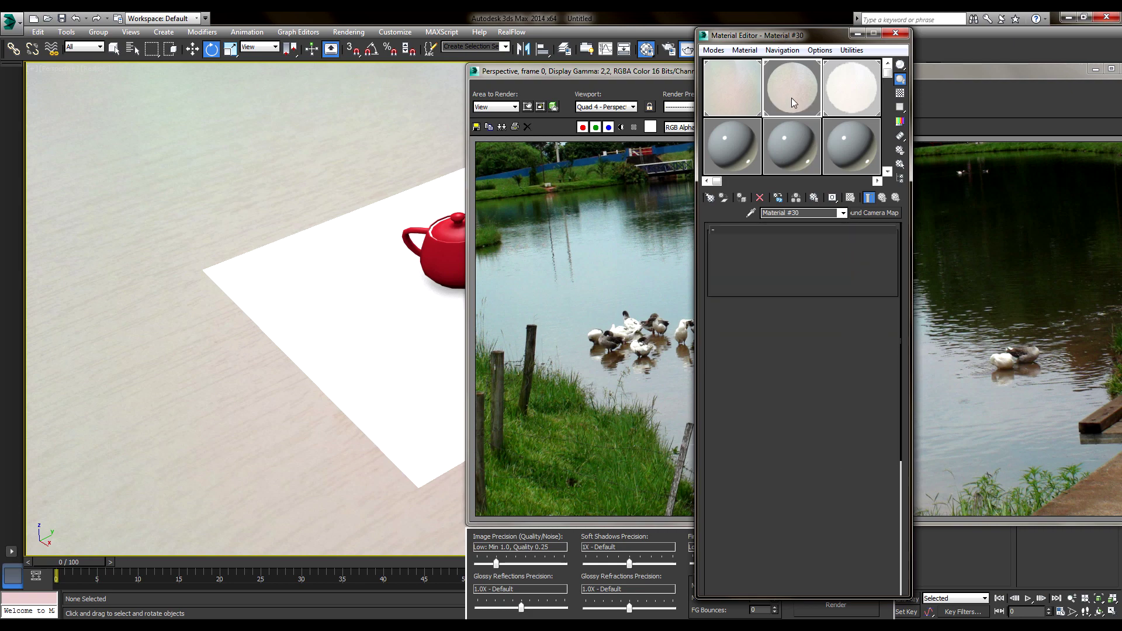
pyautogui.click(719, 89)
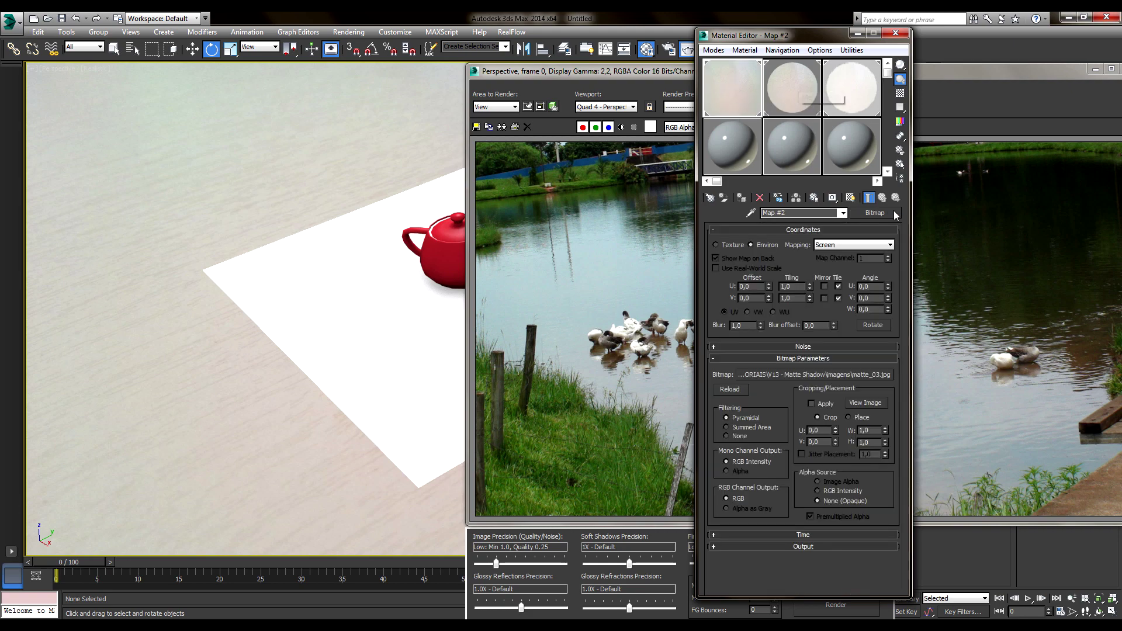
pyautogui.click(815, 375)
pyautogui.click(791, 156)
pyautogui.doubleClick(791, 157)
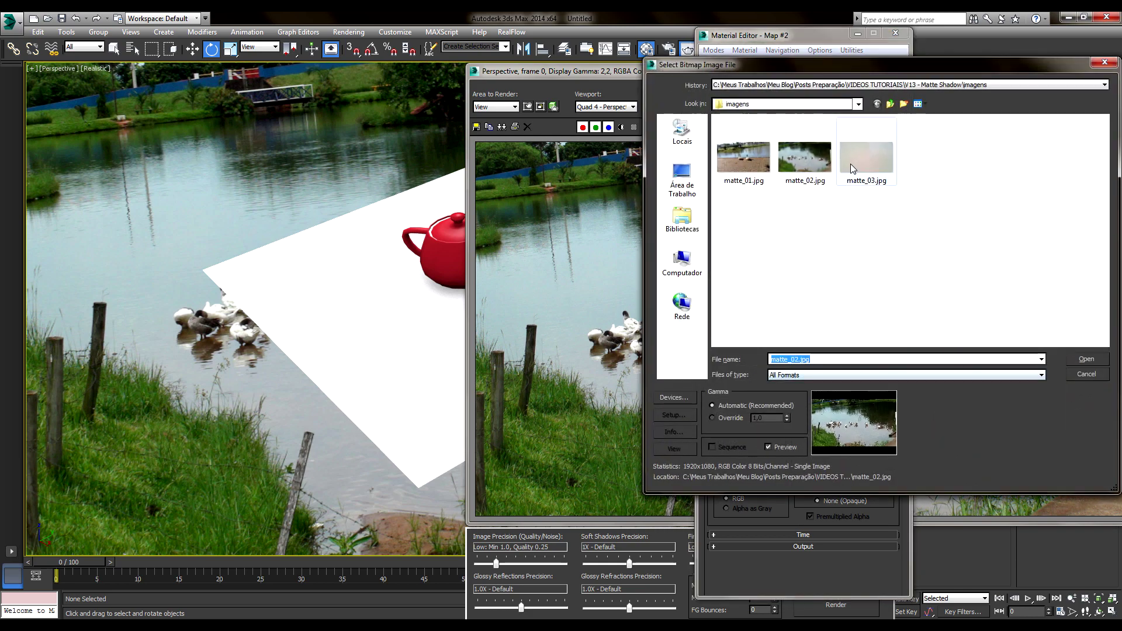
pyautogui.doubleClick(851, 162)
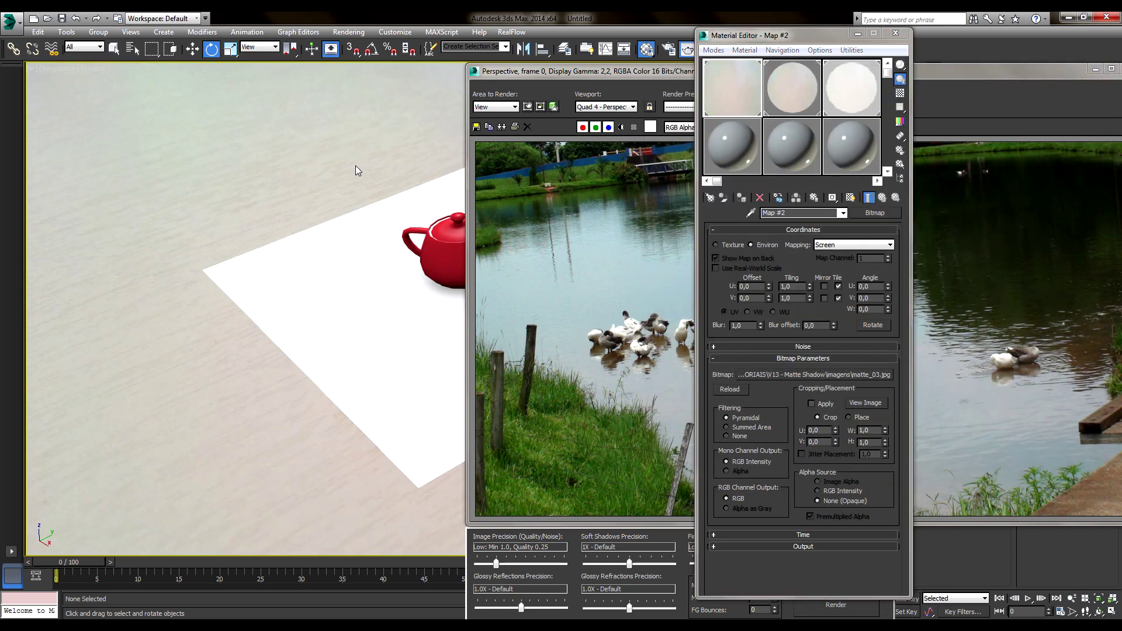
# Render the full view of the teapot over the wood-table photo.
pyautogui.hotkey('shift', 'q')
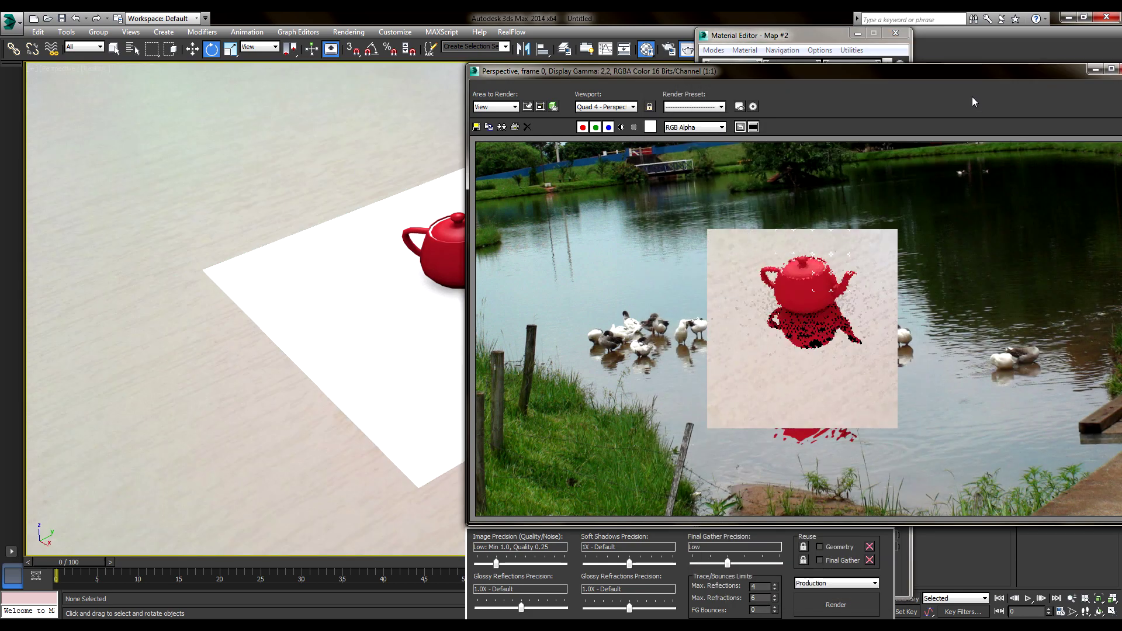
pyautogui.hotkey('shift', 'q')
pyautogui.moveTo(947, 72)
pyautogui.mouseDown()
pyautogui.moveTo(671, 193)
pyautogui.moveTo(693, 77)
pyautogui.mouseUp()
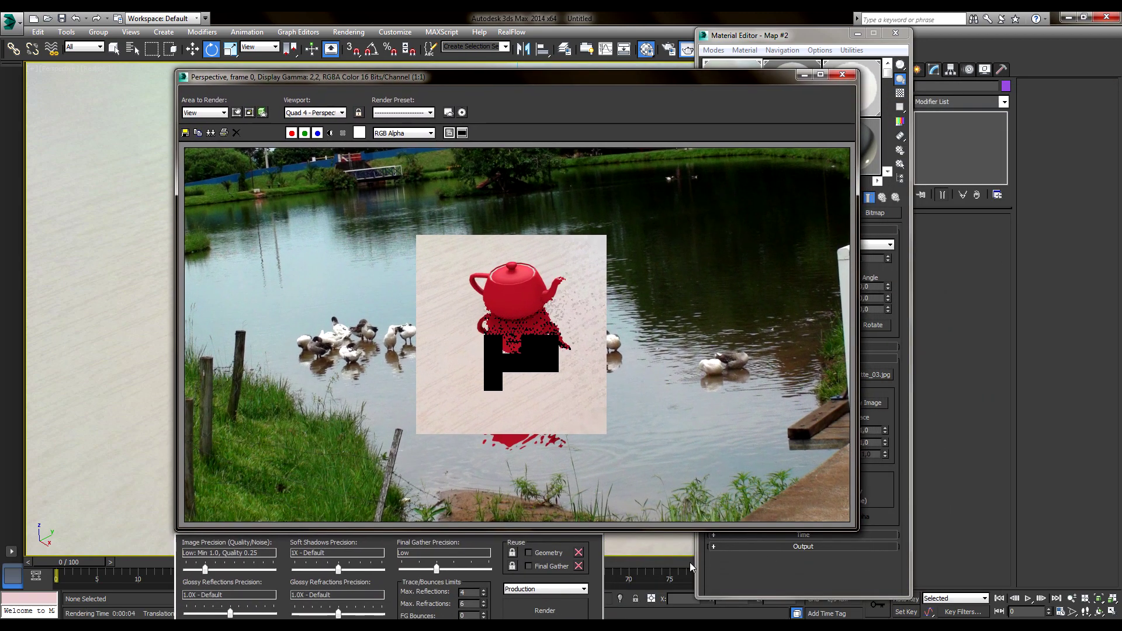
pyautogui.click(559, 611)
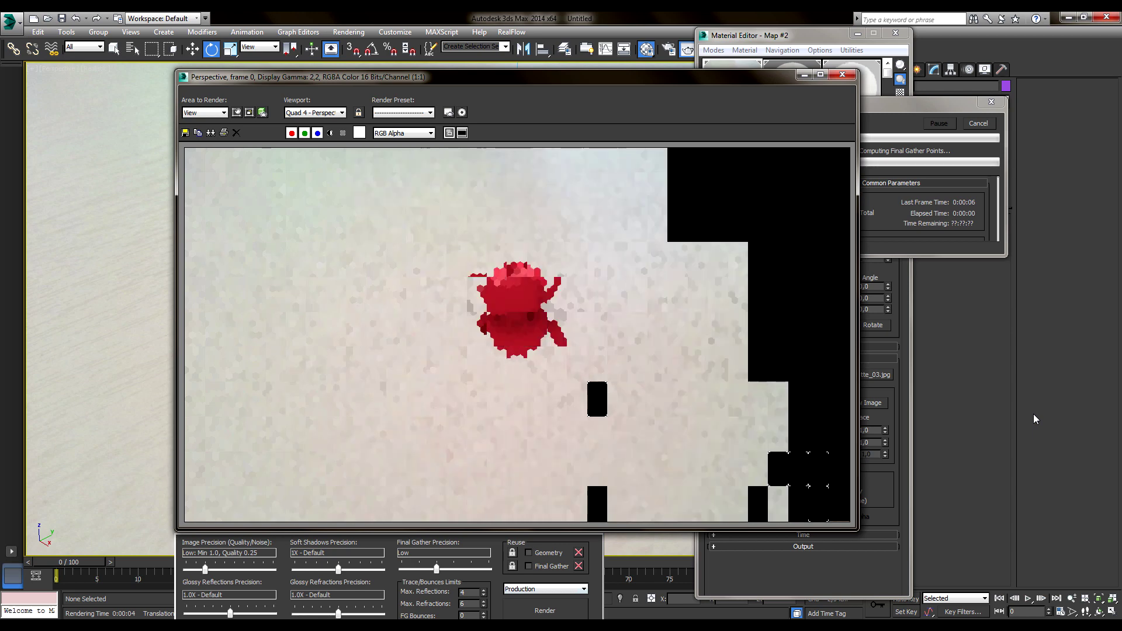
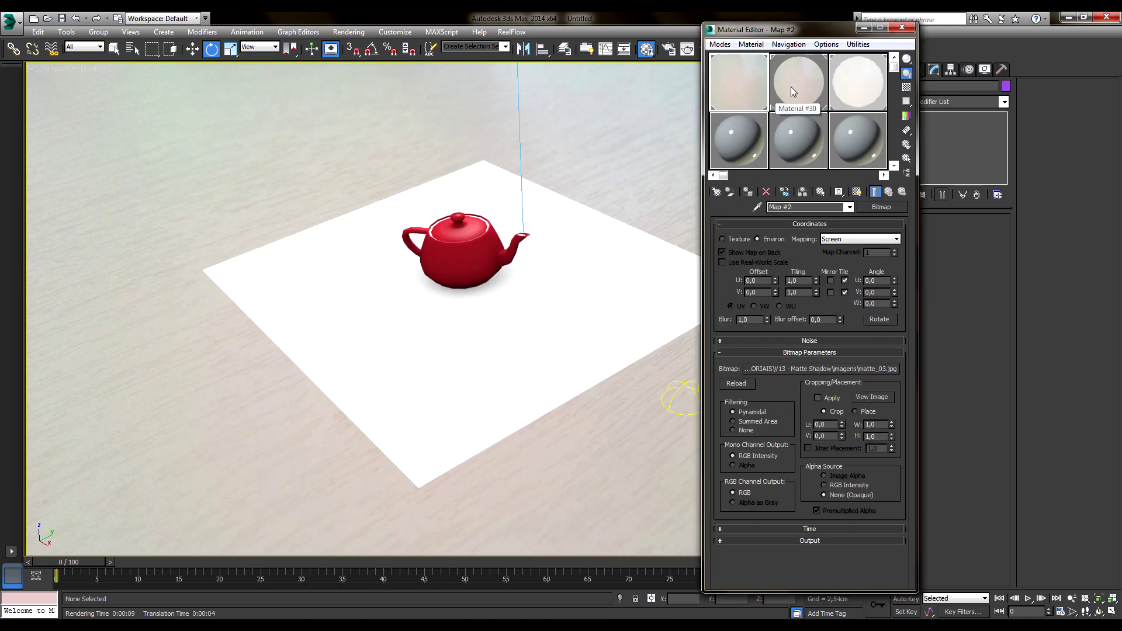
# Darken the Material #30 ground reflection colour to grey (about 0.635).
pyautogui.click(791, 86)
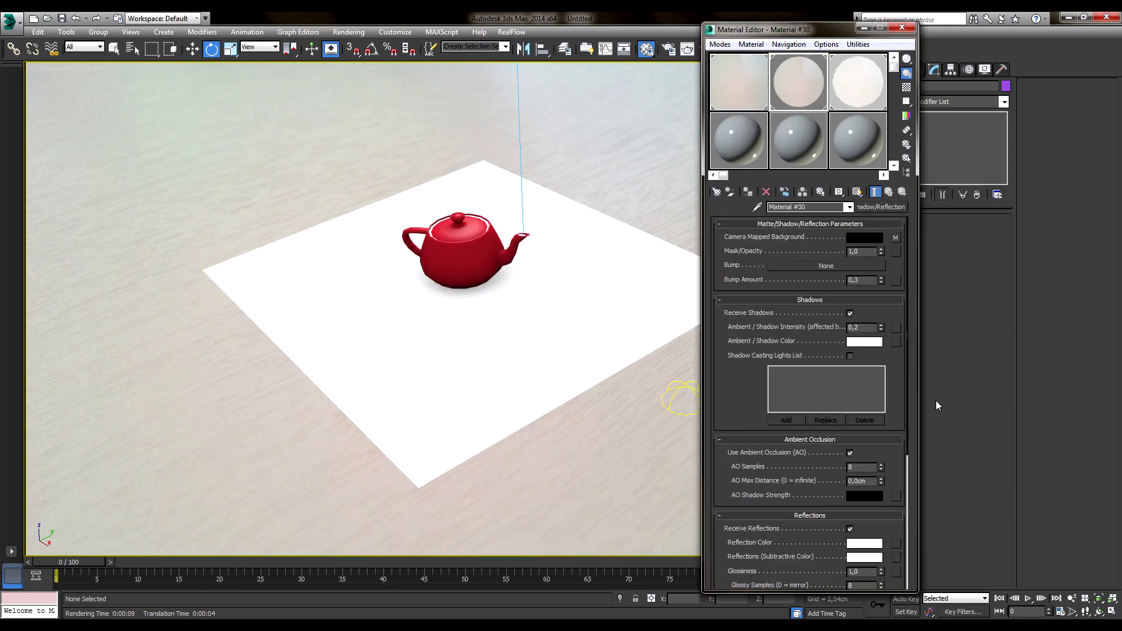
pyautogui.scroll(-5, 897, 416)
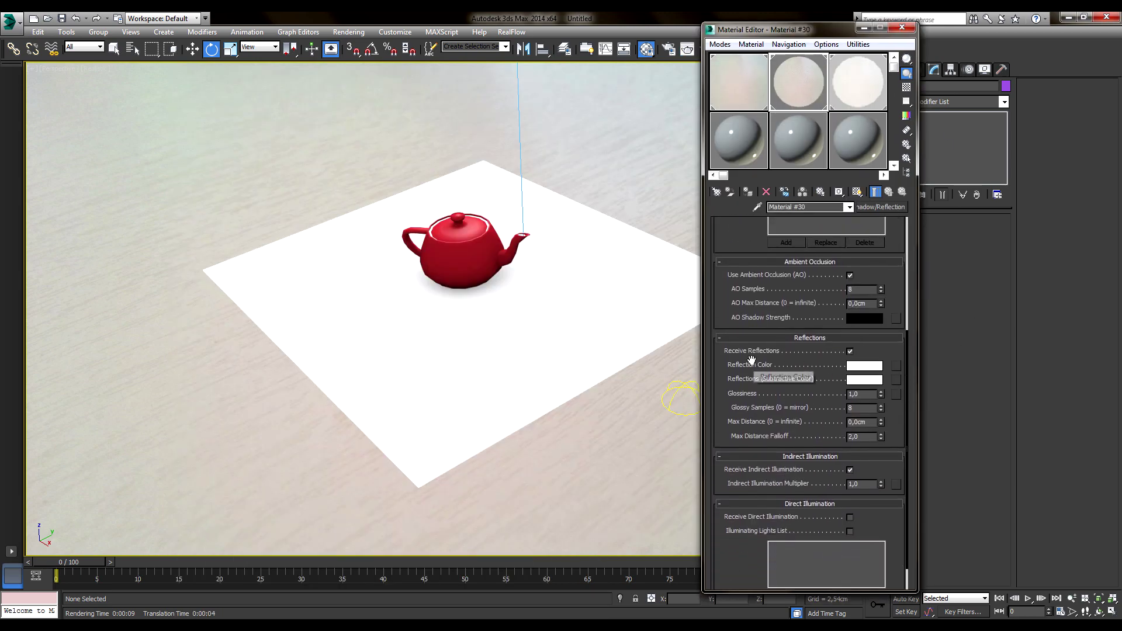
pyautogui.click(850, 367)
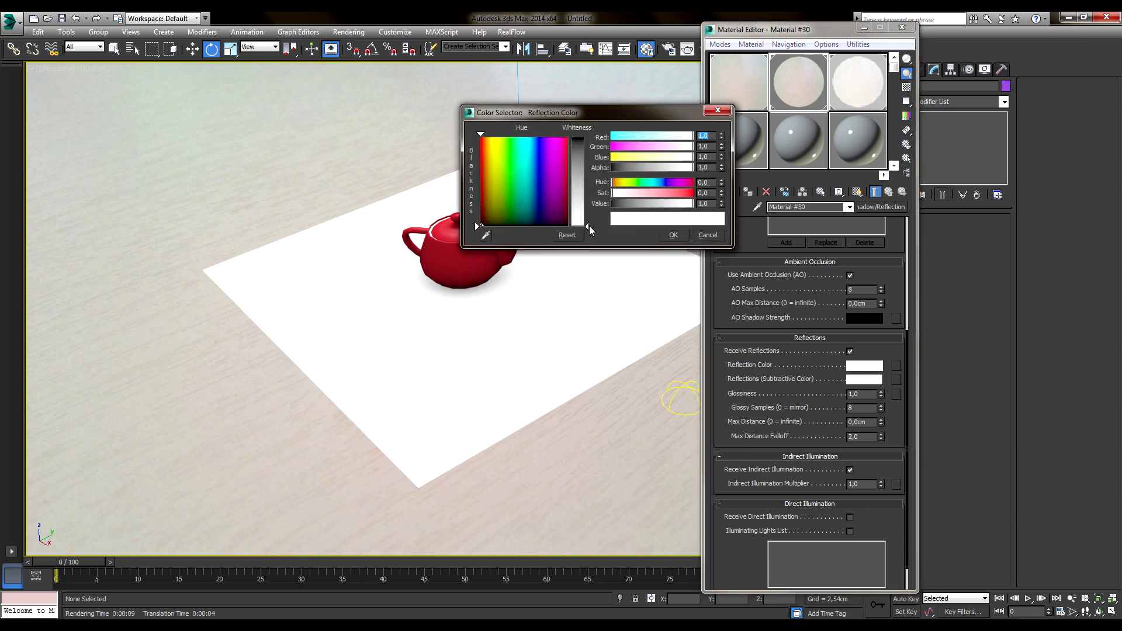
pyautogui.moveTo(589, 225); pyautogui.dragTo(589, 193)
pyautogui.click(674, 235)
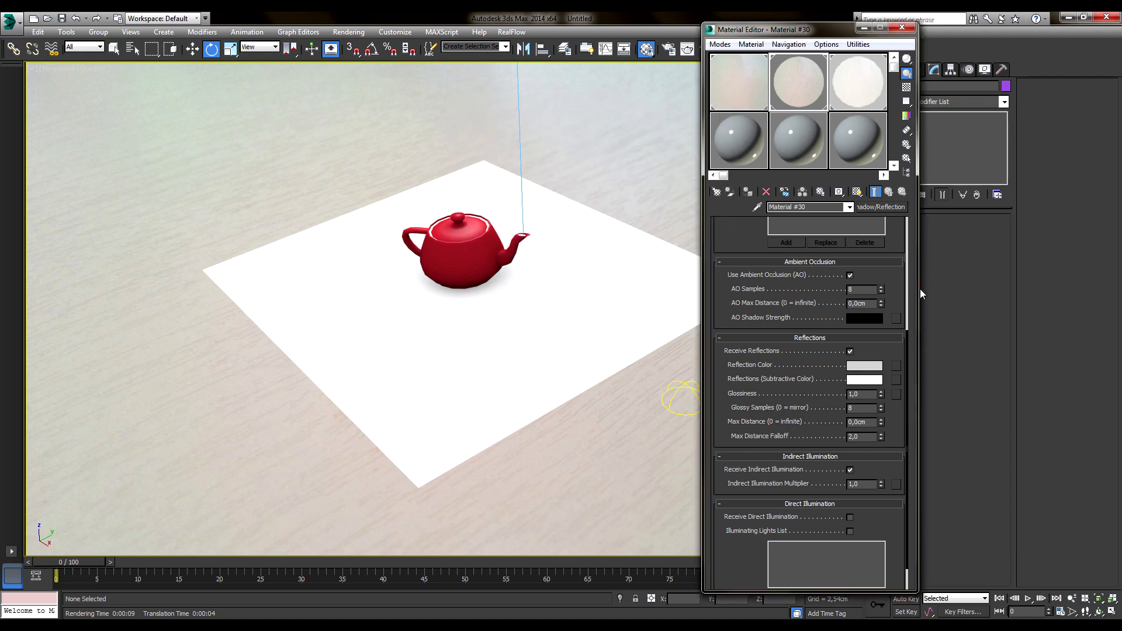
# Cap the reflection Max Distance at 10 cm and render the teapot region.
pyautogui.scroll(-2, 893, 264)
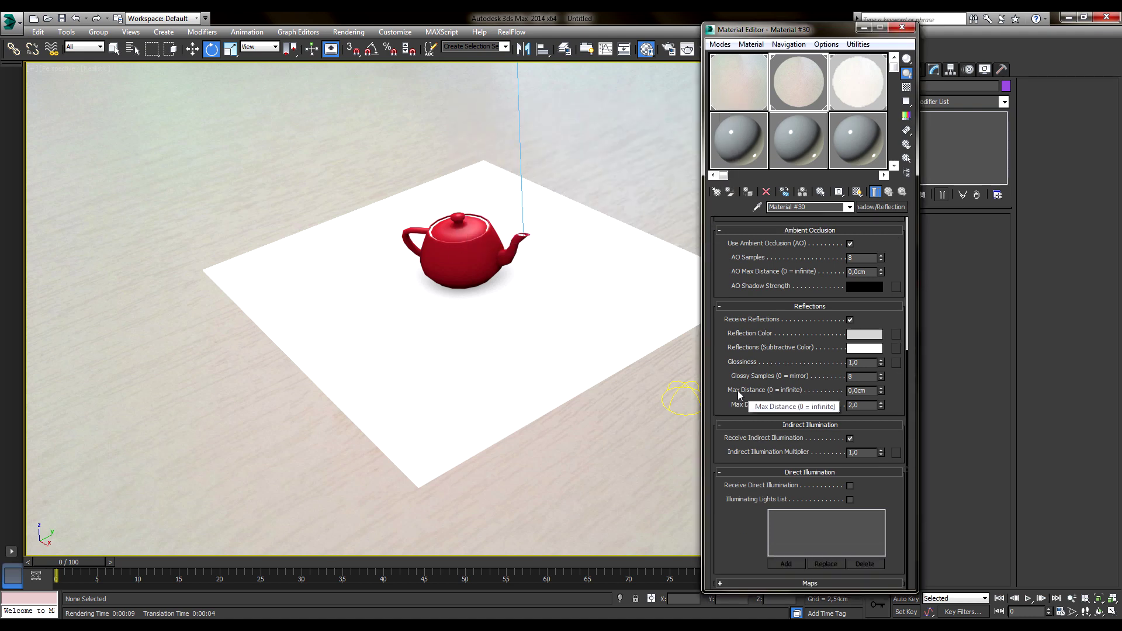
pyautogui.doubleClick(862, 390)
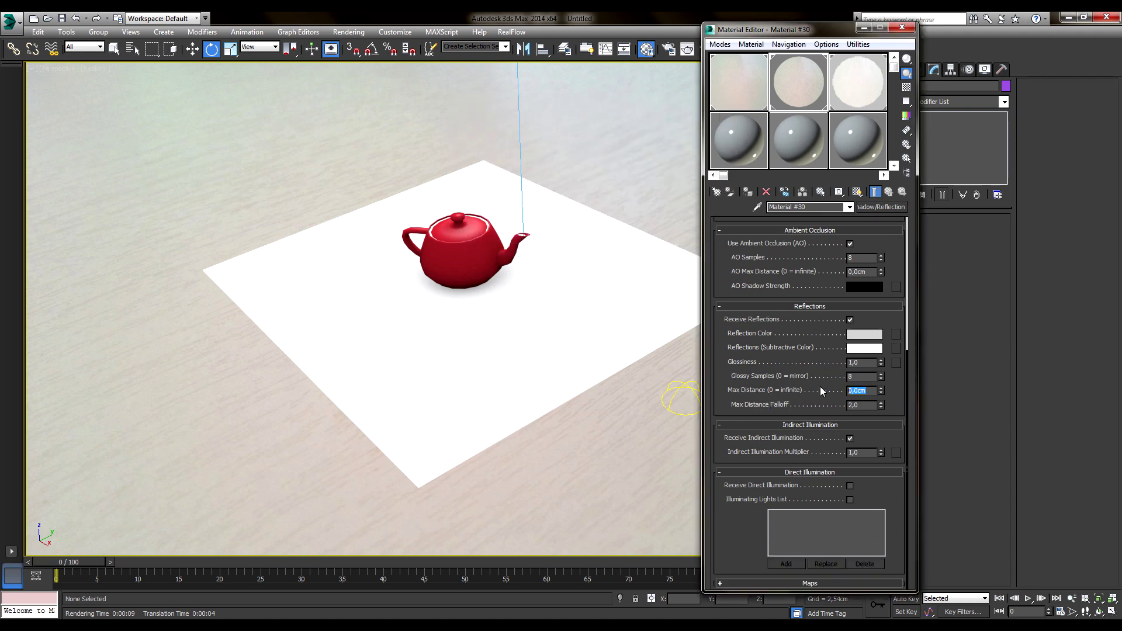
pyautogui.write(',1')
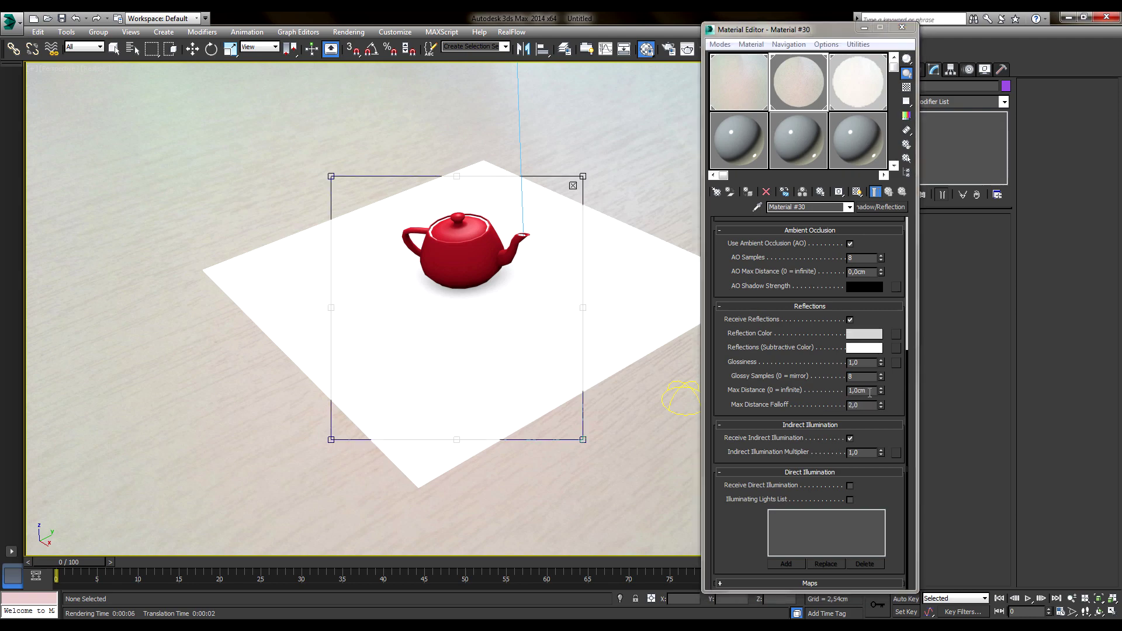
pyautogui.write('0')
pyautogui.press('Return')
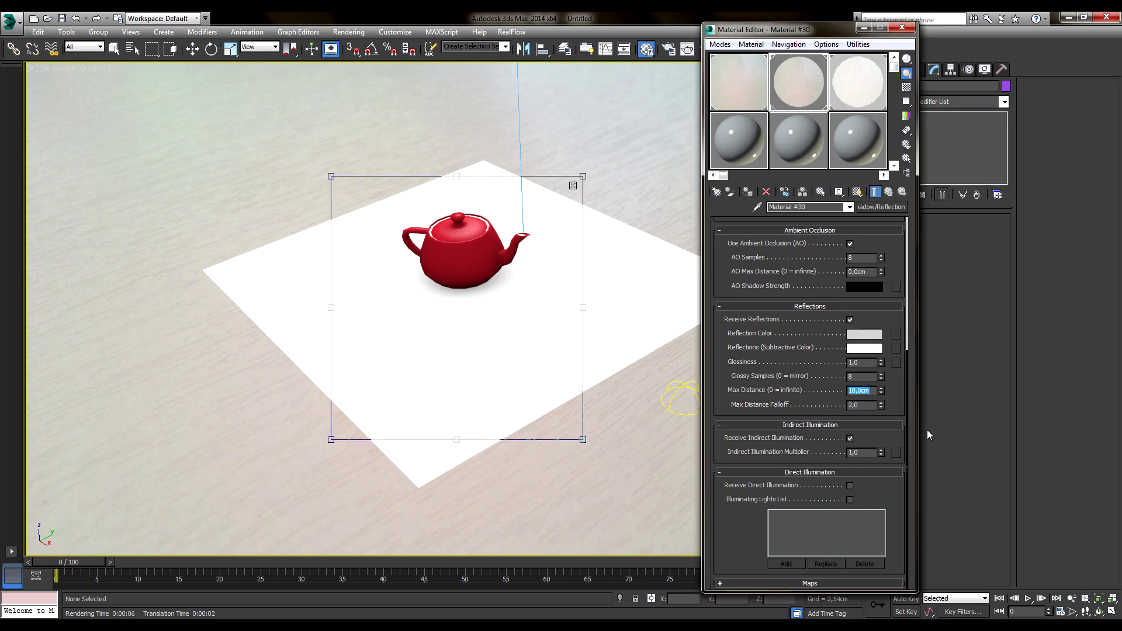
pyautogui.hotkey('shift', 'q')
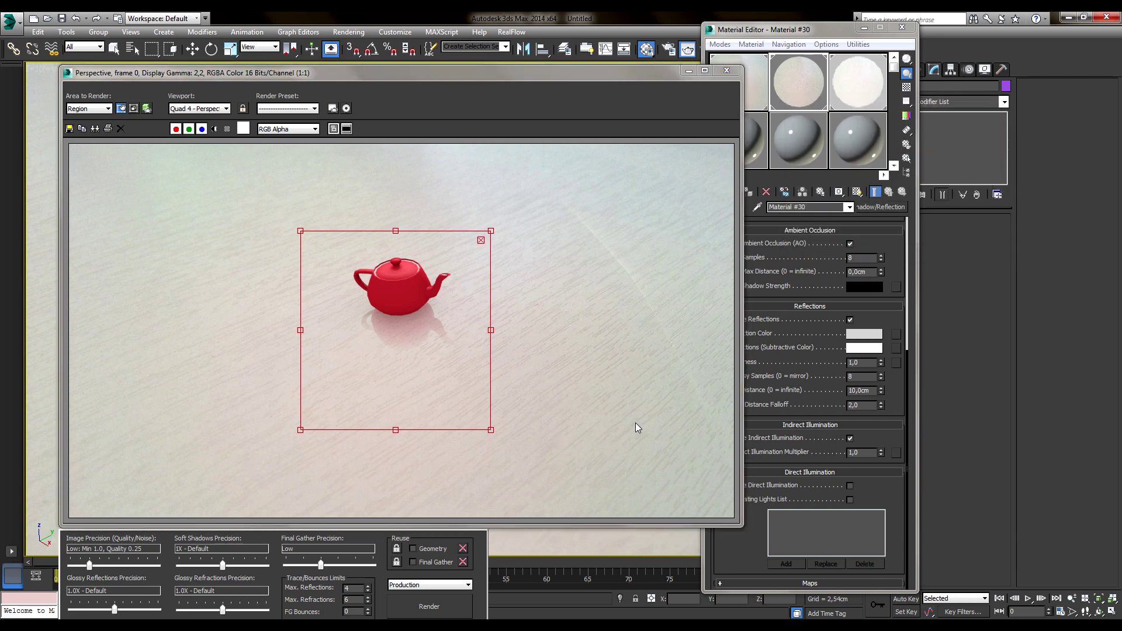
# Raise the ground reflection colour to pure white and re-render the teapot region.
pyautogui.click(859, 390)
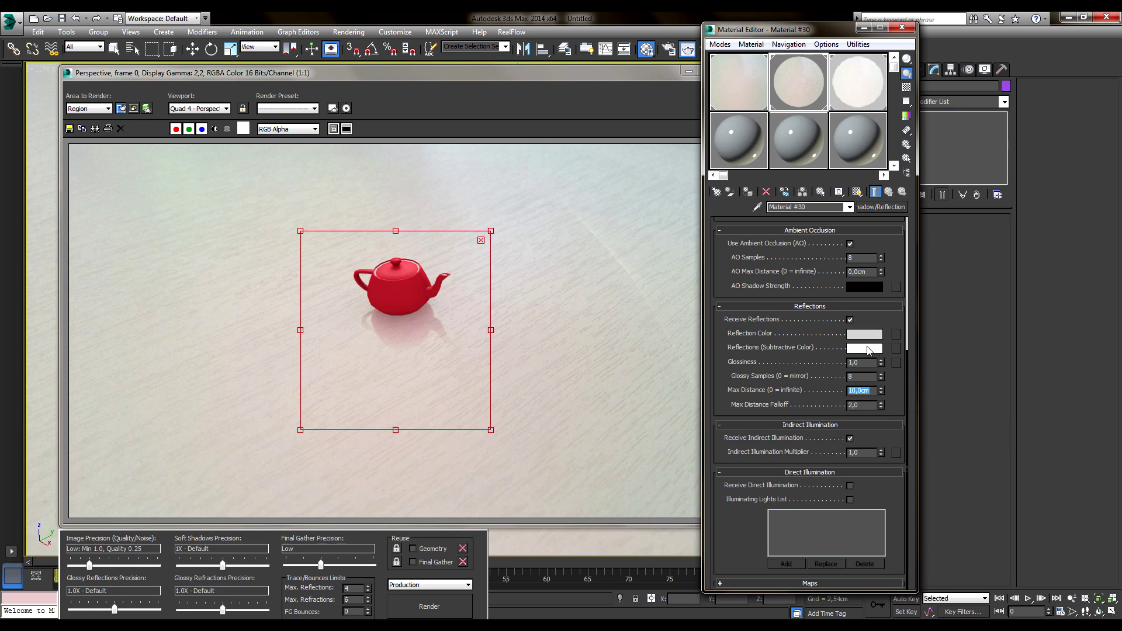
pyautogui.click(865, 334)
pyautogui.moveTo(587, 191); pyautogui.dragTo(586, 225)
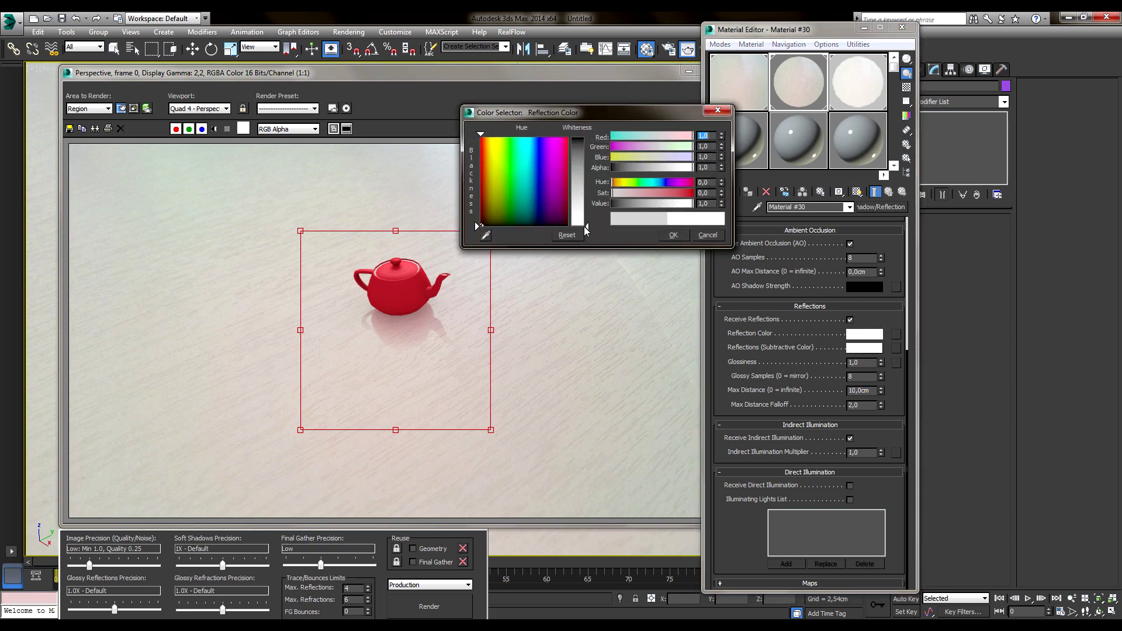
pyautogui.click(673, 235)
pyautogui.click(456, 606)
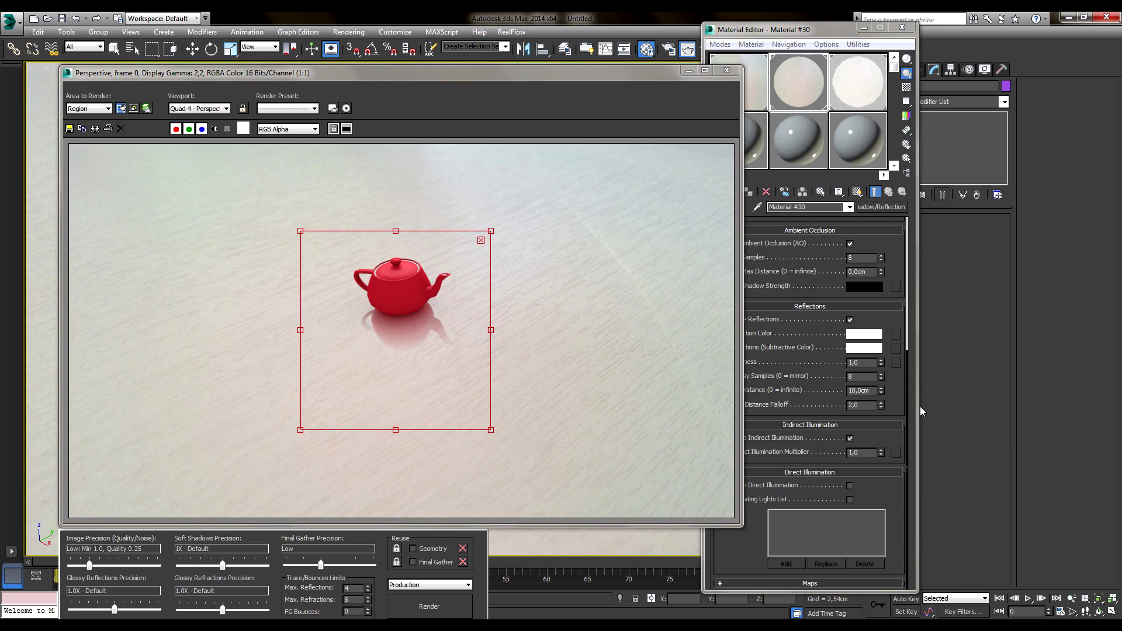
# Dim the reflection colour to light grey (about 0.684) and move the rendered frame window aside.
pyautogui.click(862, 391)
pyautogui.write('20')
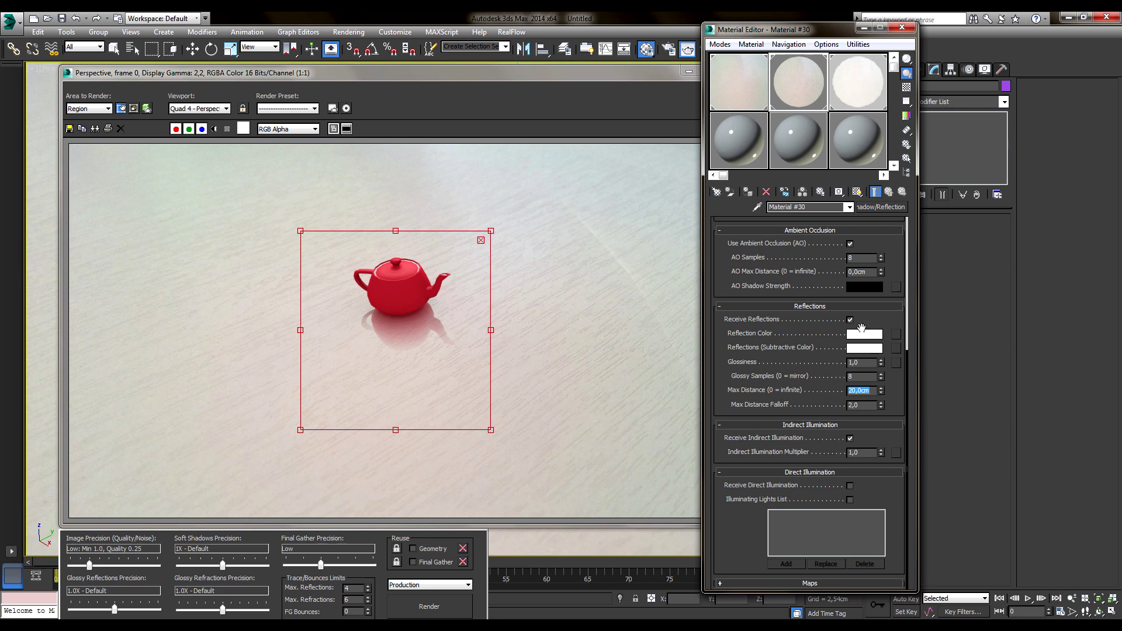
pyautogui.click(864, 334)
pyautogui.moveTo(587, 229); pyautogui.dragTo(587, 198)
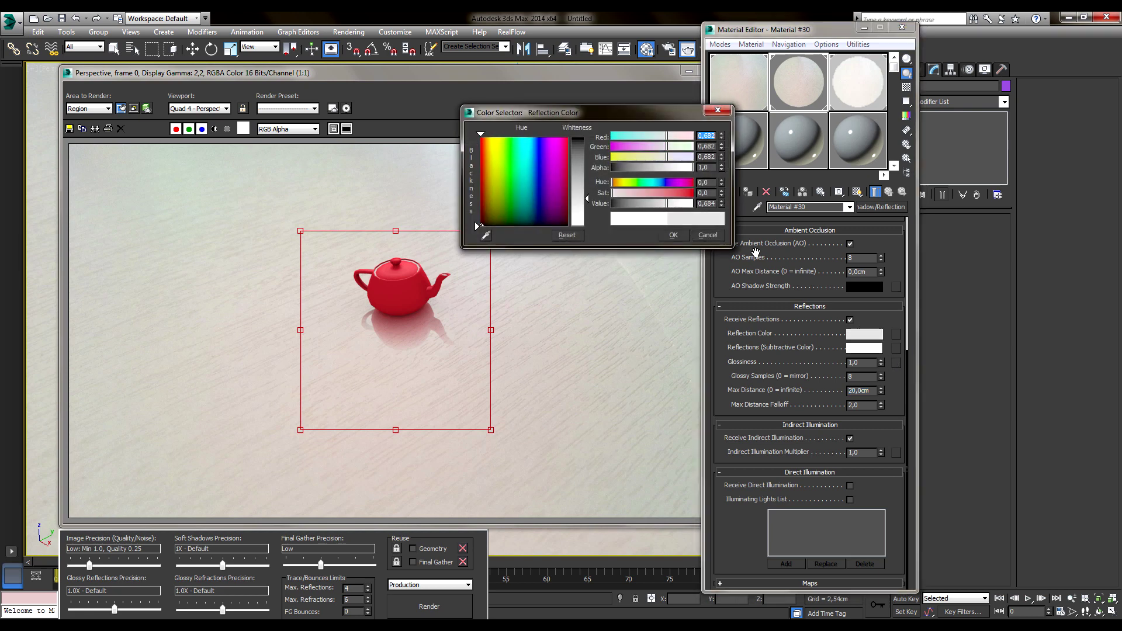
pyautogui.click(673, 235)
pyautogui.moveTo(655, 75); pyautogui.dragTo(594, 83)
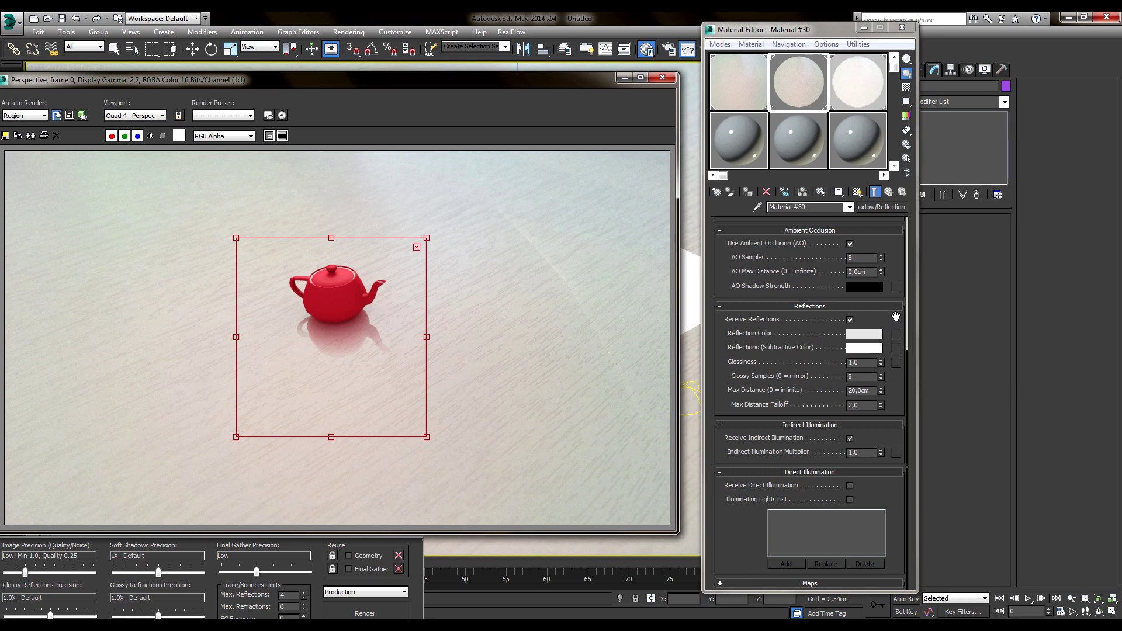
# Set reflection glossiness to 0,5, re-render the teapot region, and widen the region slightly.
pyautogui.click(604, 359)
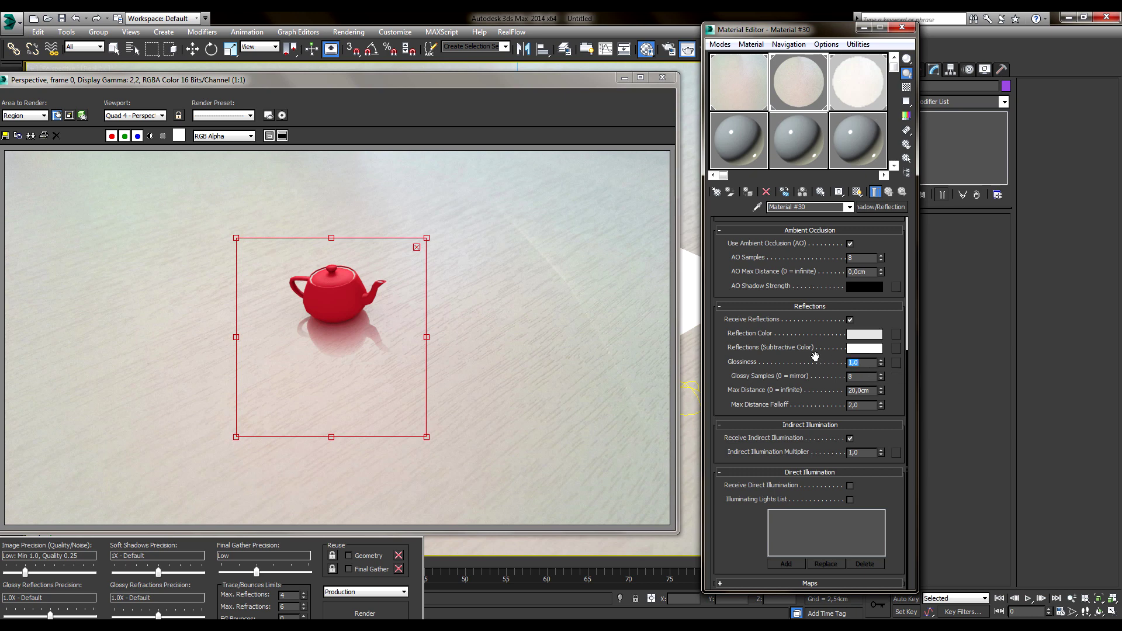
pyautogui.write('0,5')
pyautogui.press('Return')
pyautogui.hotkey('shift', 'q')
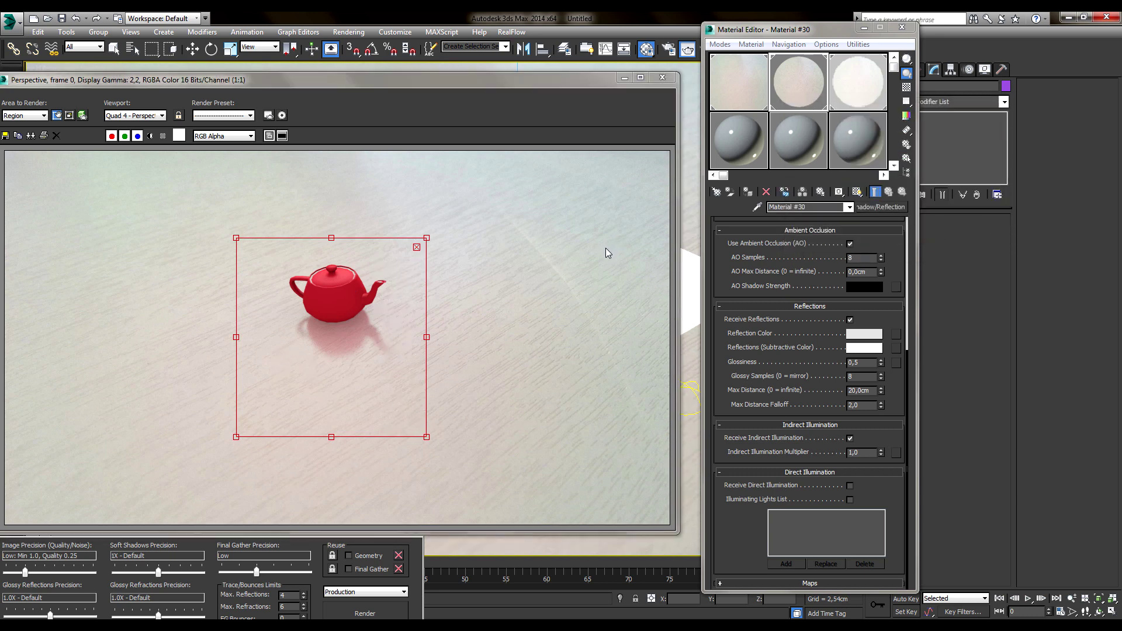
pyautogui.moveTo(426, 338); pyautogui.dragTo(438, 338)
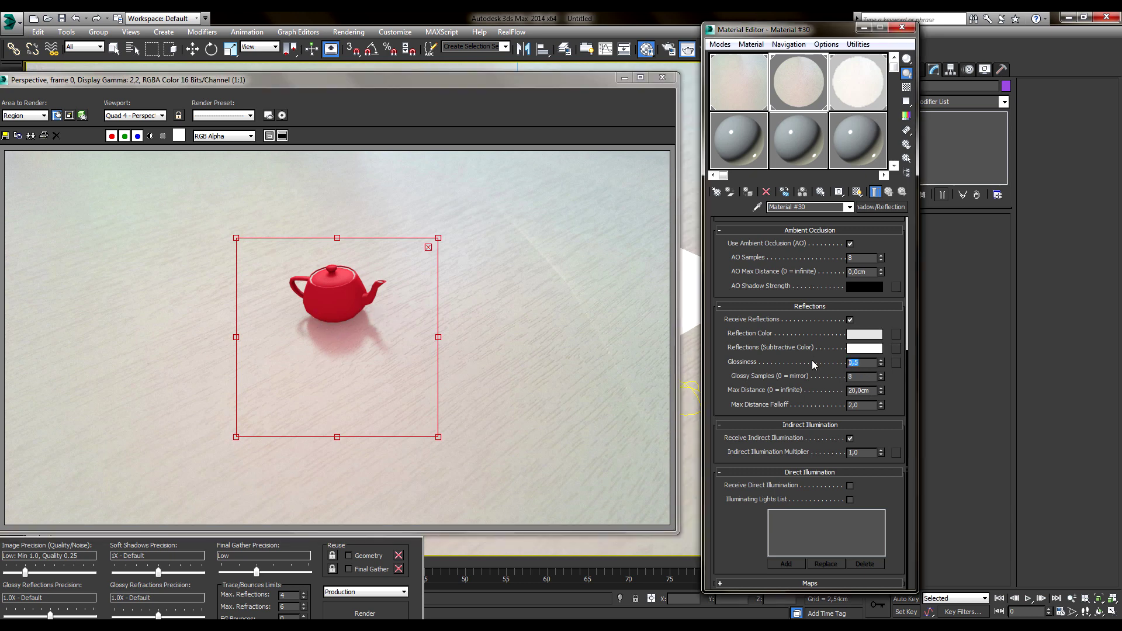
# Make the reflection colour white, set Max Distance to 30 cm, and re-render the region.
pyautogui.doubleClick(859, 362)
pyautogui.write('0,2')
pyautogui.click(864, 334)
pyautogui.moveTo(672, 203); pyautogui.dragTo(693, 203)
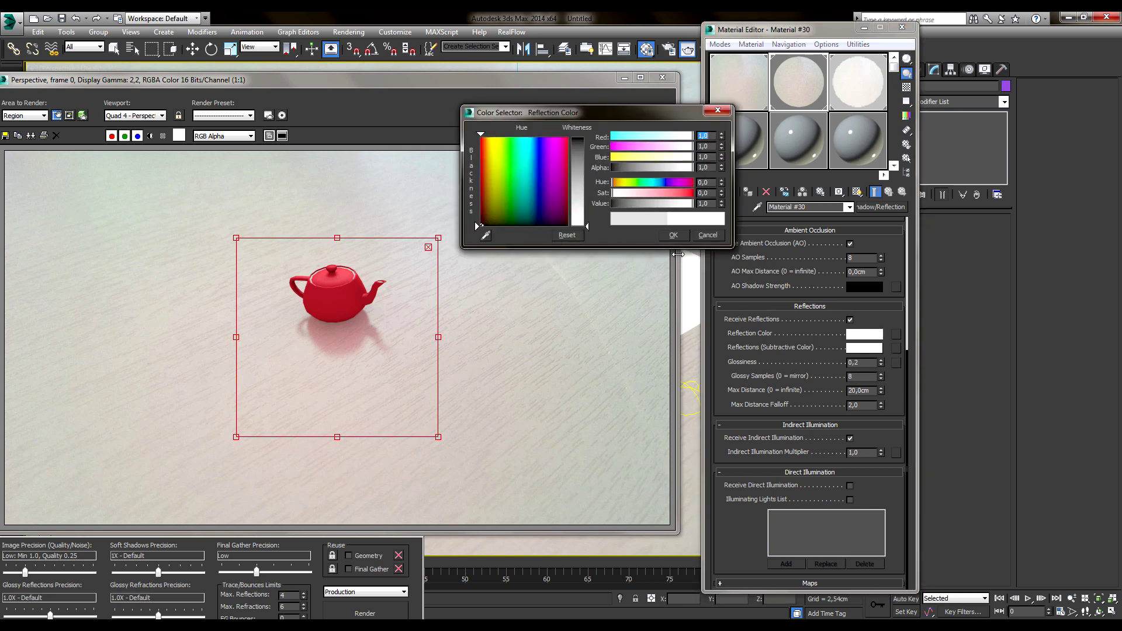
pyautogui.click(673, 235)
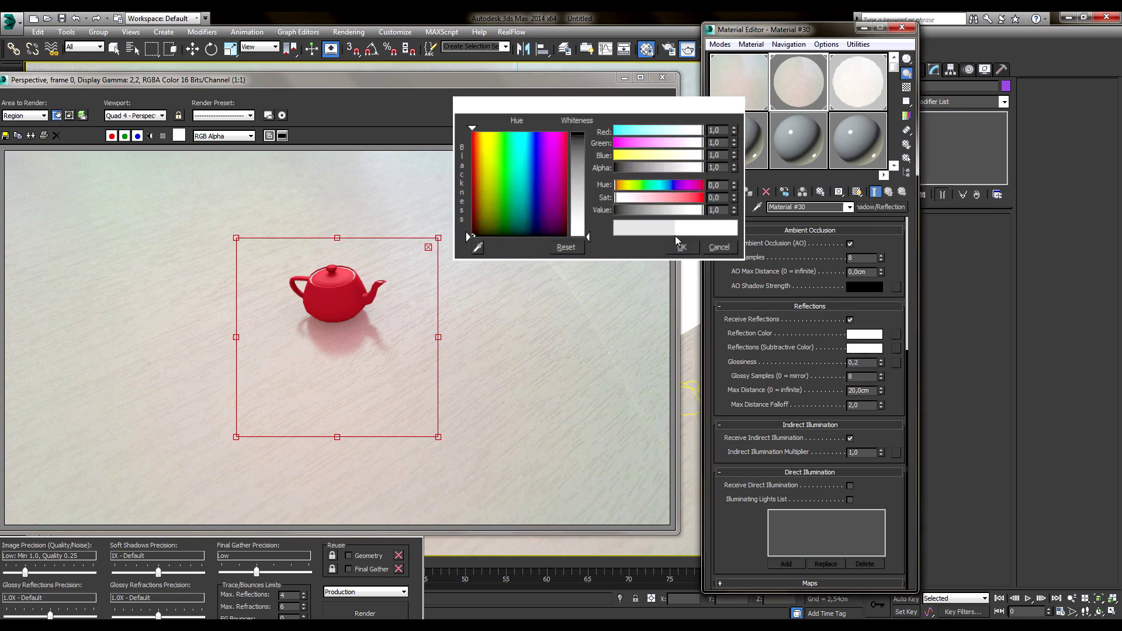
pyautogui.doubleClick(860, 390)
pyautogui.write('30')
pyautogui.press('Return')
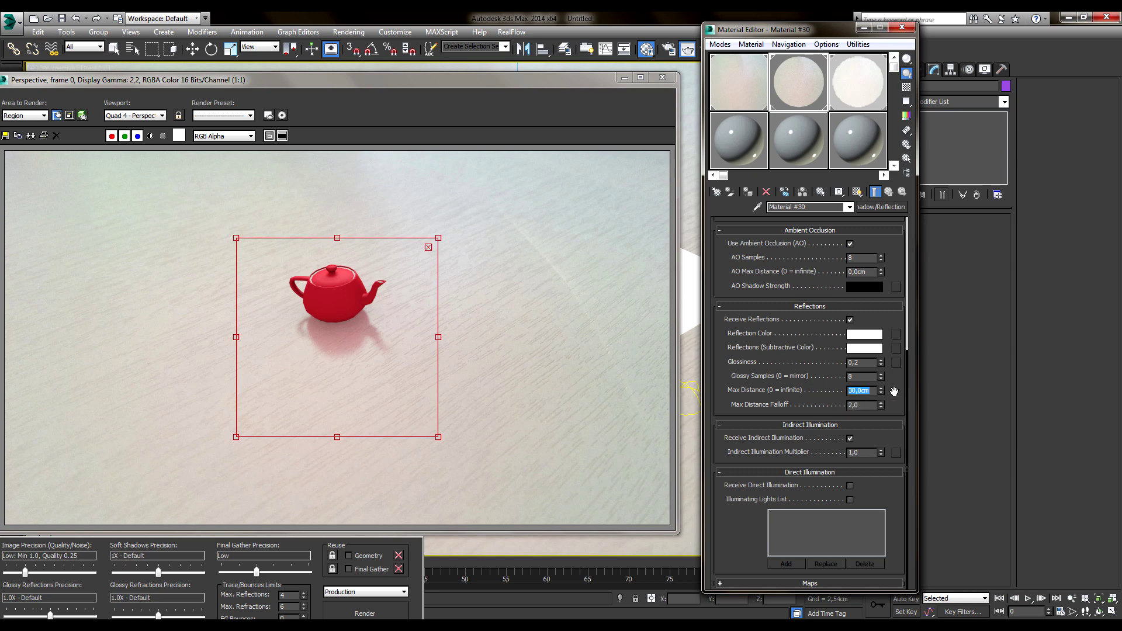
pyautogui.hotkey('shift', 'q')
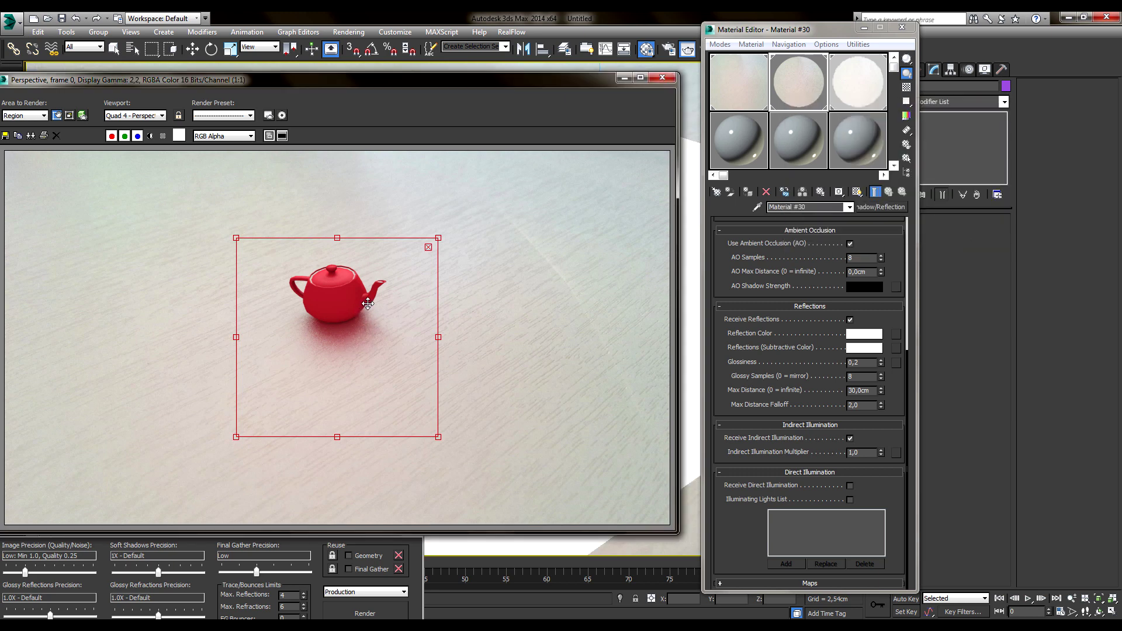
# Set 32 glossy samples and glossiness 0,4, then re-render the teapot region.
pyautogui.moveTo(388, 82); pyautogui.dragTo(408, 74)
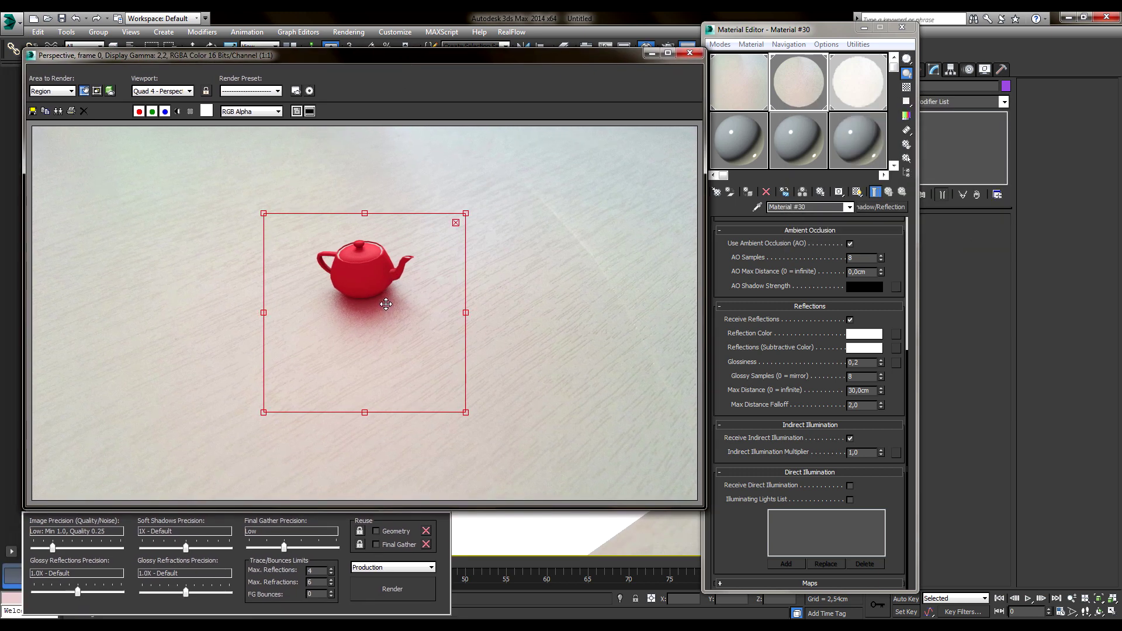
pyautogui.click(862, 376)
pyautogui.write('32')
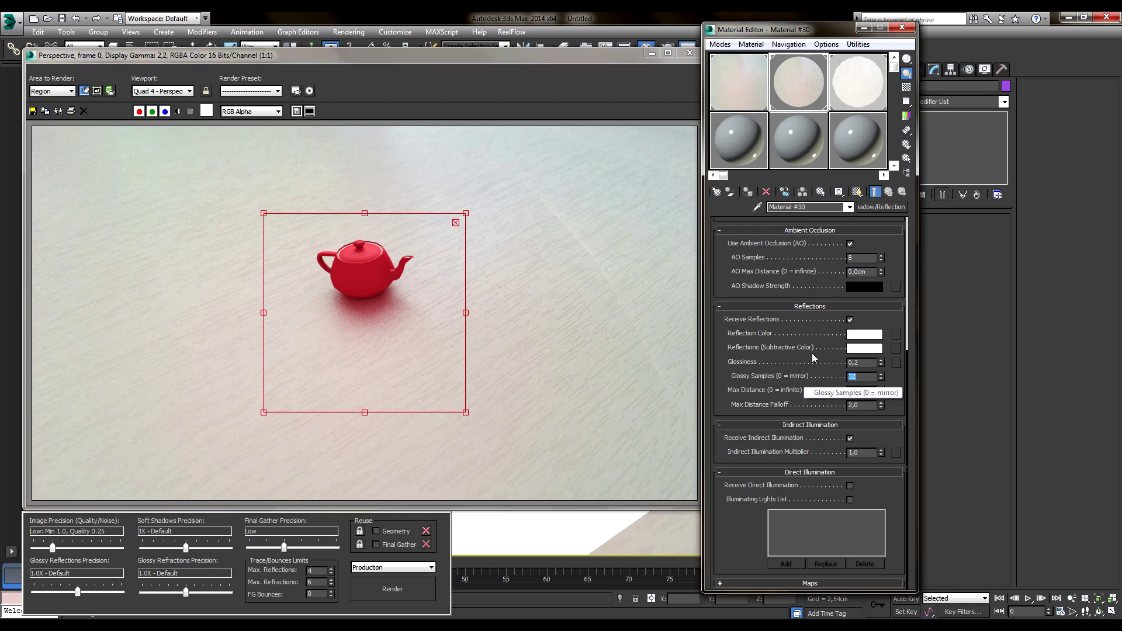
pyautogui.press('Return')
pyautogui.moveTo(854, 363); pyautogui.dragTo(864, 364)
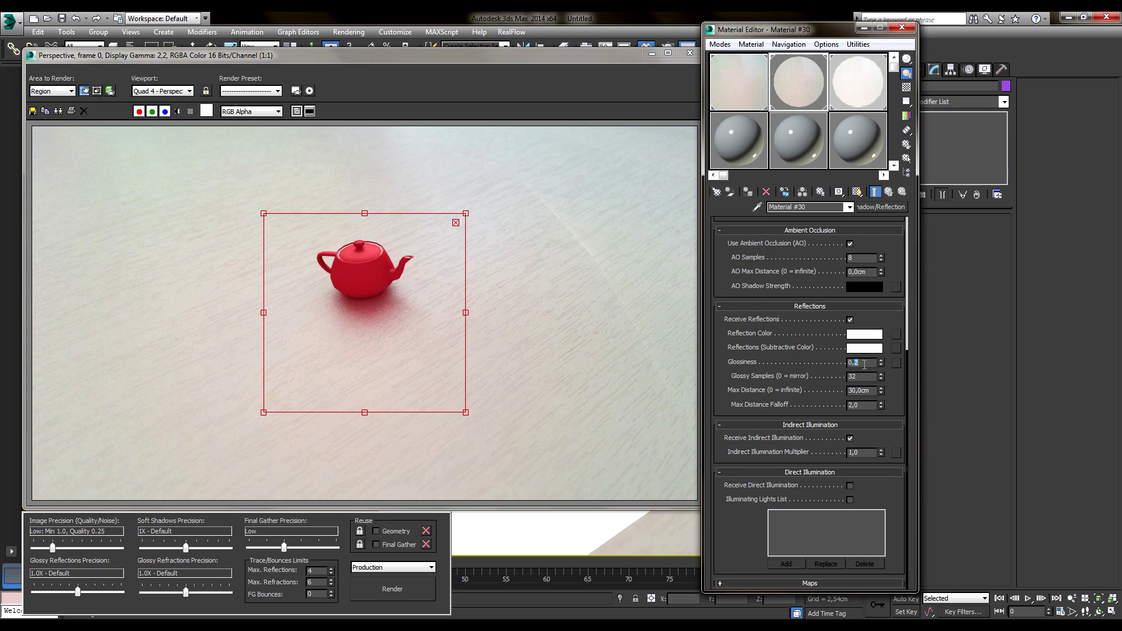
pyautogui.write('0,4')
pyautogui.press('Return')
pyautogui.hotkey('shift', 'q')
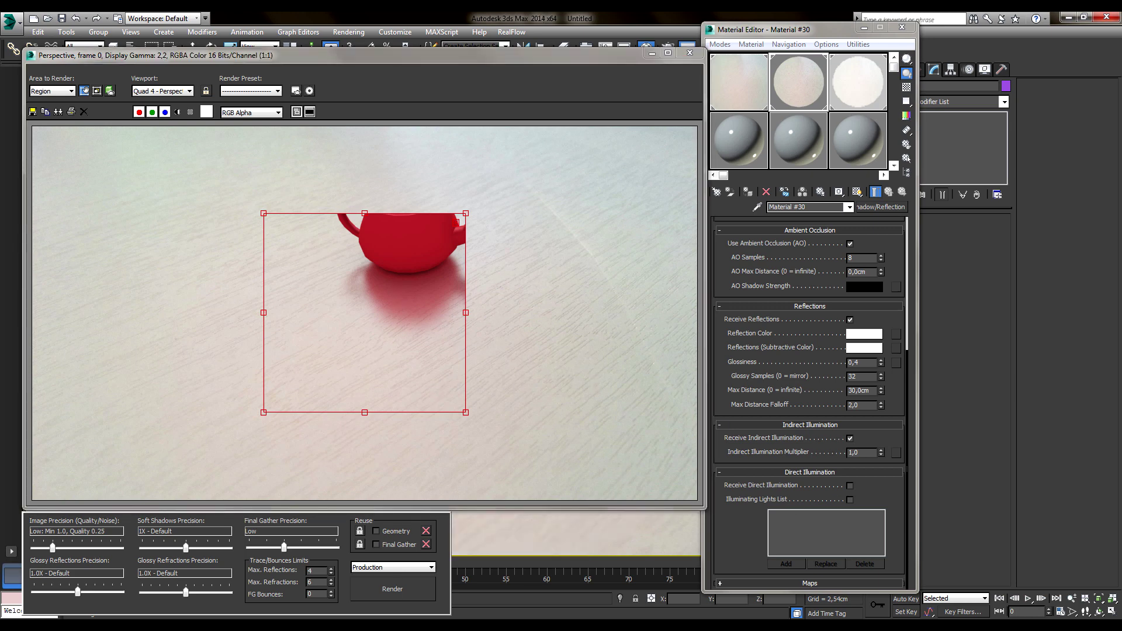
pyautogui.click(401, 587)
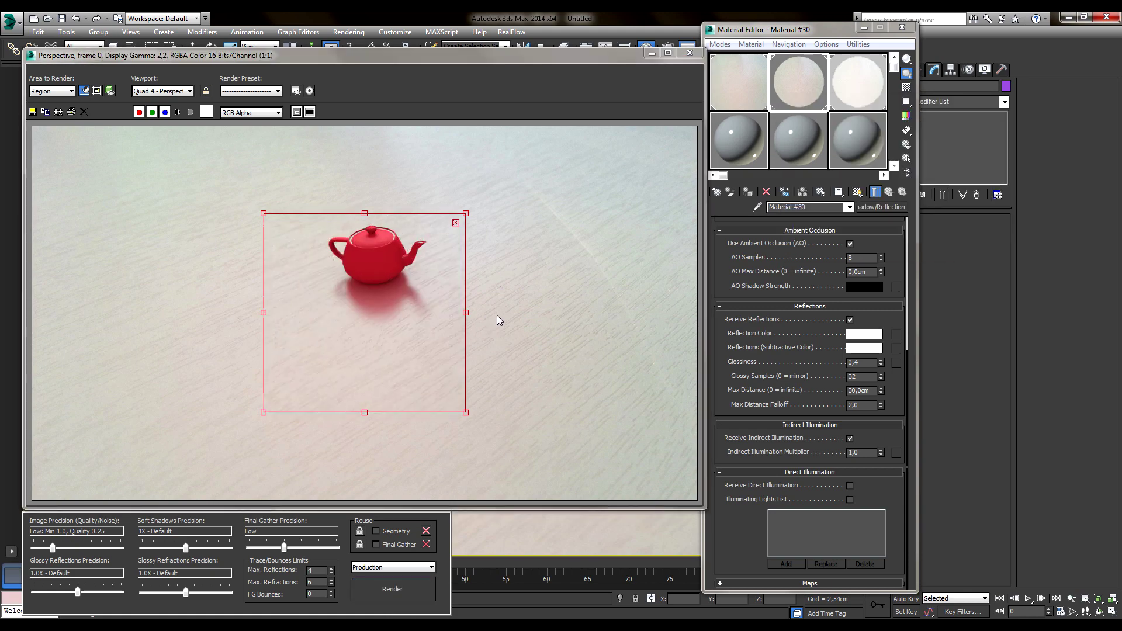
# Switch the render area to View and enlarge the ground plane's length (about 137 cm) and width.
pyautogui.click(65, 91)
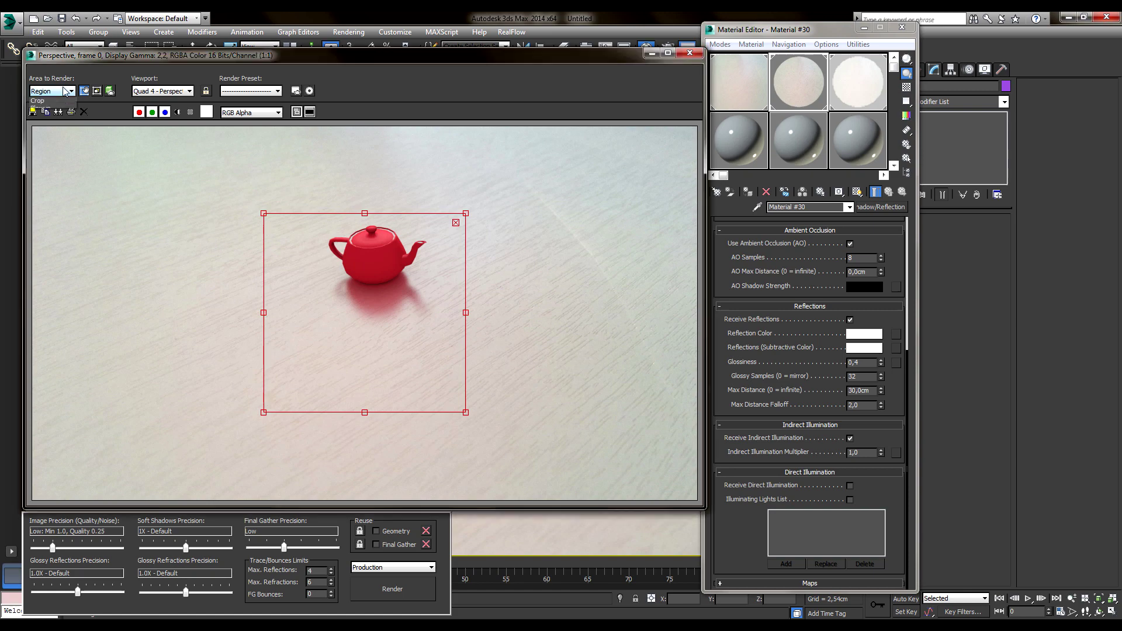
pyautogui.click(50, 100)
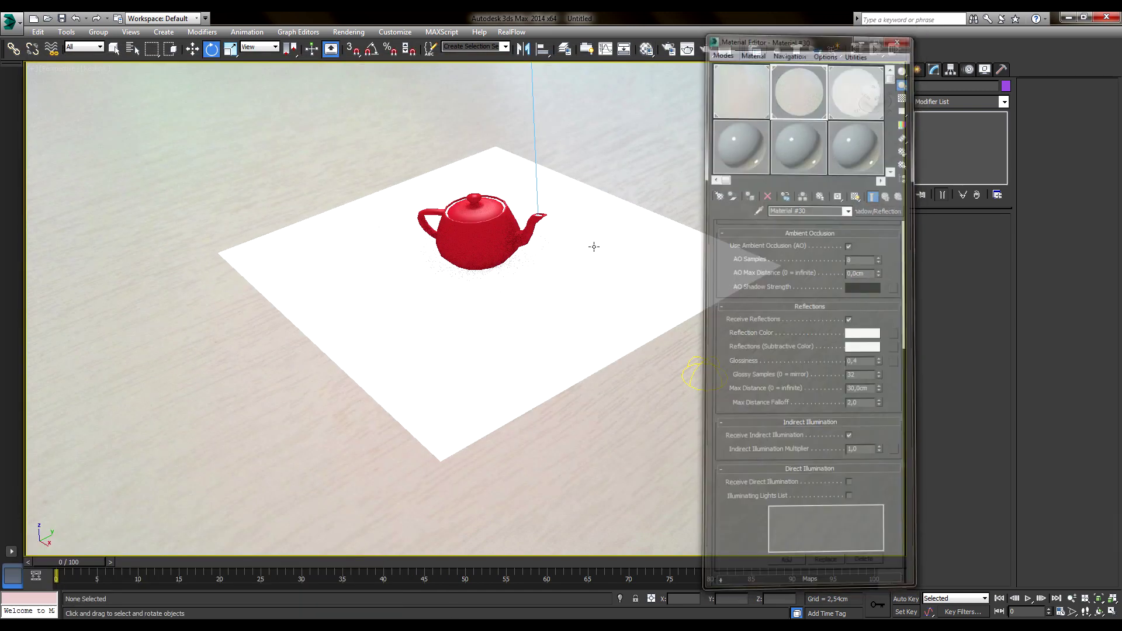
pyautogui.click(594, 247)
pyautogui.moveTo(997, 234); pyautogui.dragTo(997, 199)
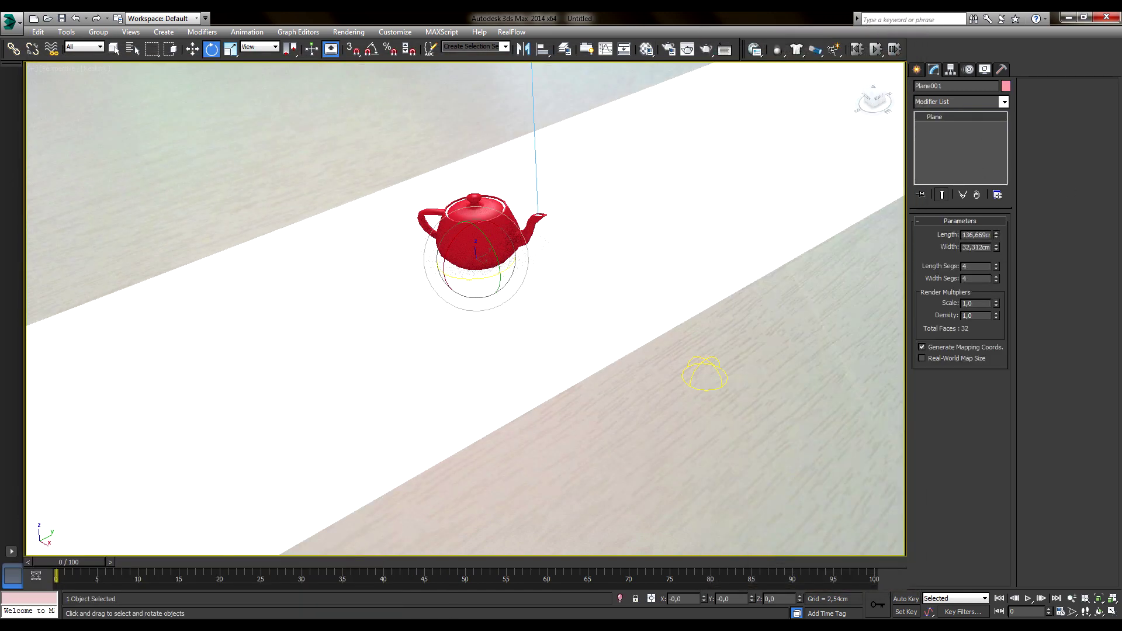
pyautogui.moveTo(997, 248); pyautogui.dragTo(996, 175)
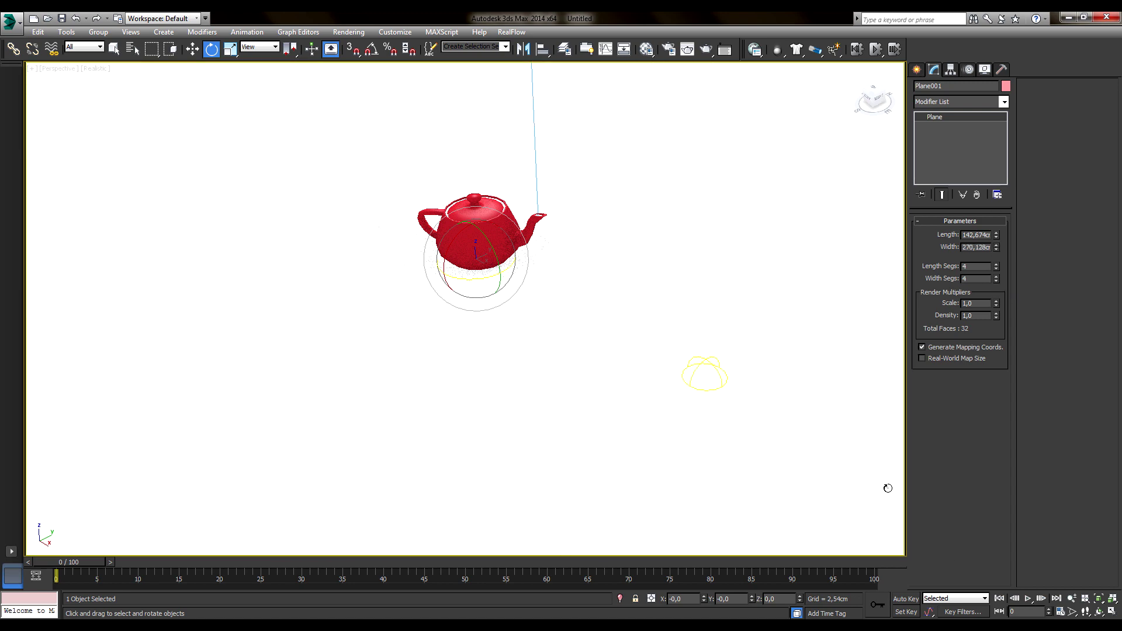
# Draw six boxes around the teapot: two green, orange, pink, and two lilac.
pyautogui.click(917, 69)
pyautogui.click(938, 144)
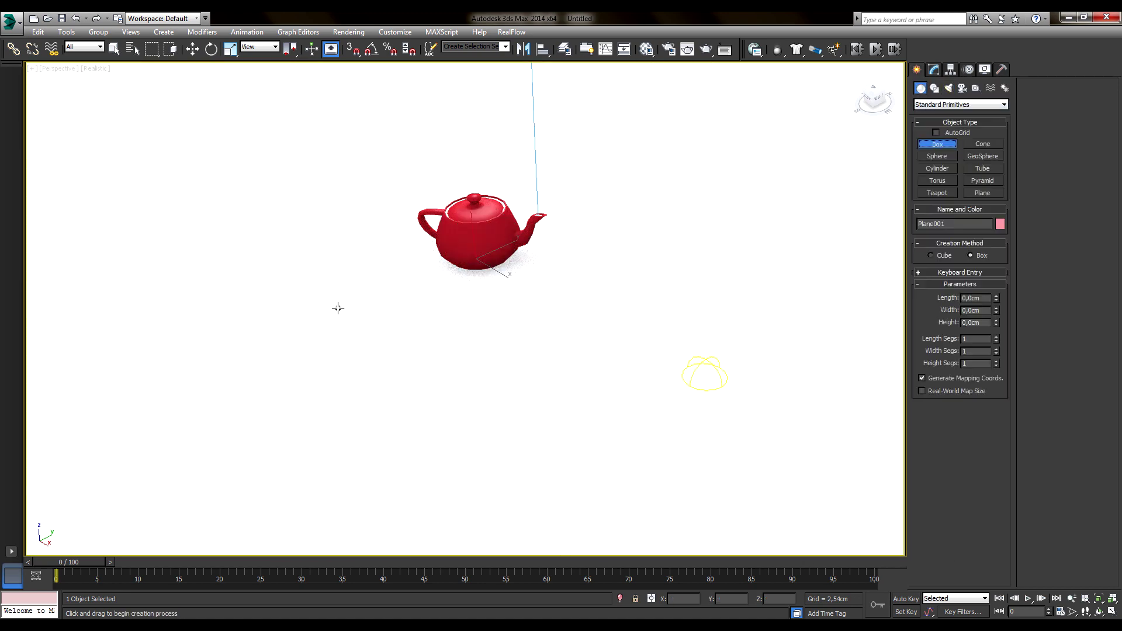
pyautogui.moveTo(305, 316); pyautogui.dragTo(323, 356)
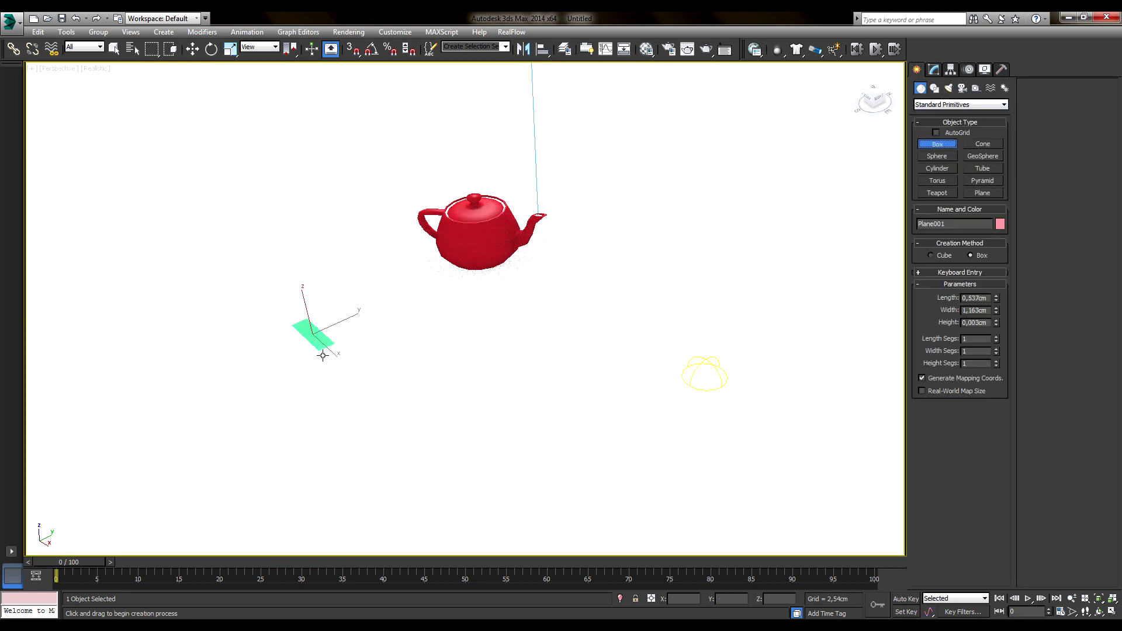
pyautogui.click(493, 451)
pyautogui.moveTo(462, 355)
pyautogui.mouseDown()
pyautogui.moveTo(507, 393)
pyautogui.moveTo(538, 363)
pyautogui.mouseUp()
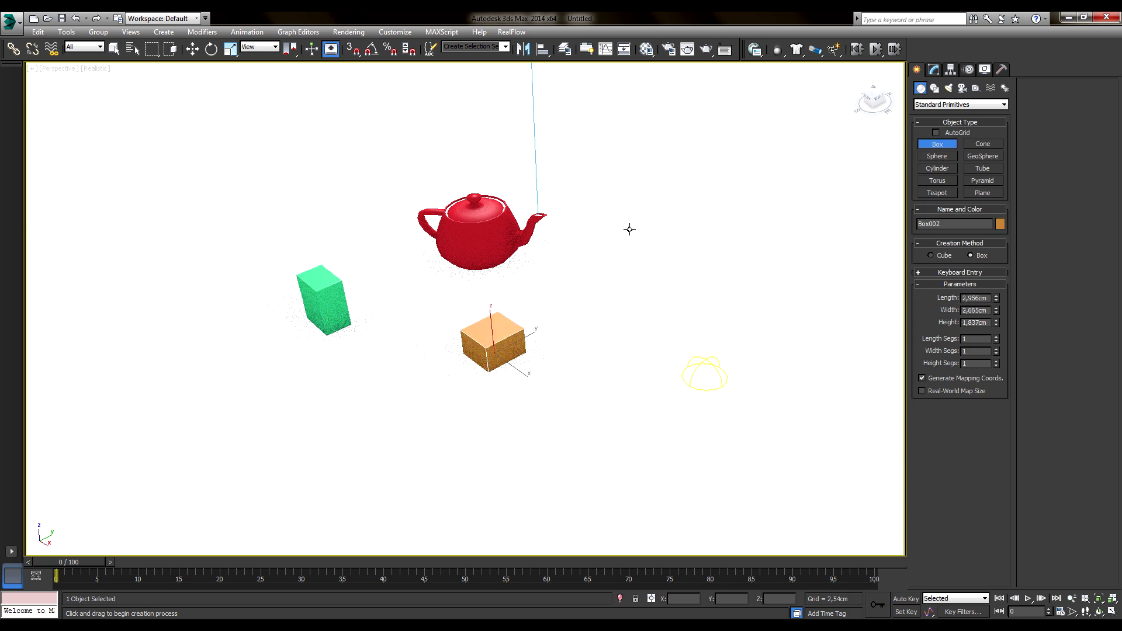
pyautogui.moveTo(629, 229); pyautogui.dragTo(681, 270)
pyautogui.click(678, 251)
pyautogui.moveTo(664, 338)
pyautogui.mouseDown()
pyautogui.moveTo(691, 354)
pyautogui.moveTo(619, 345)
pyautogui.mouseUp()
pyautogui.click(631, 343)
pyautogui.moveTo(781, 316)
pyautogui.mouseDown()
pyautogui.moveTo(801, 334)
pyautogui.moveTo(761, 325)
pyautogui.mouseUp()
pyautogui.click(187, 297)
pyautogui.moveTo(114, 294); pyautogui.dragTo(175, 329)
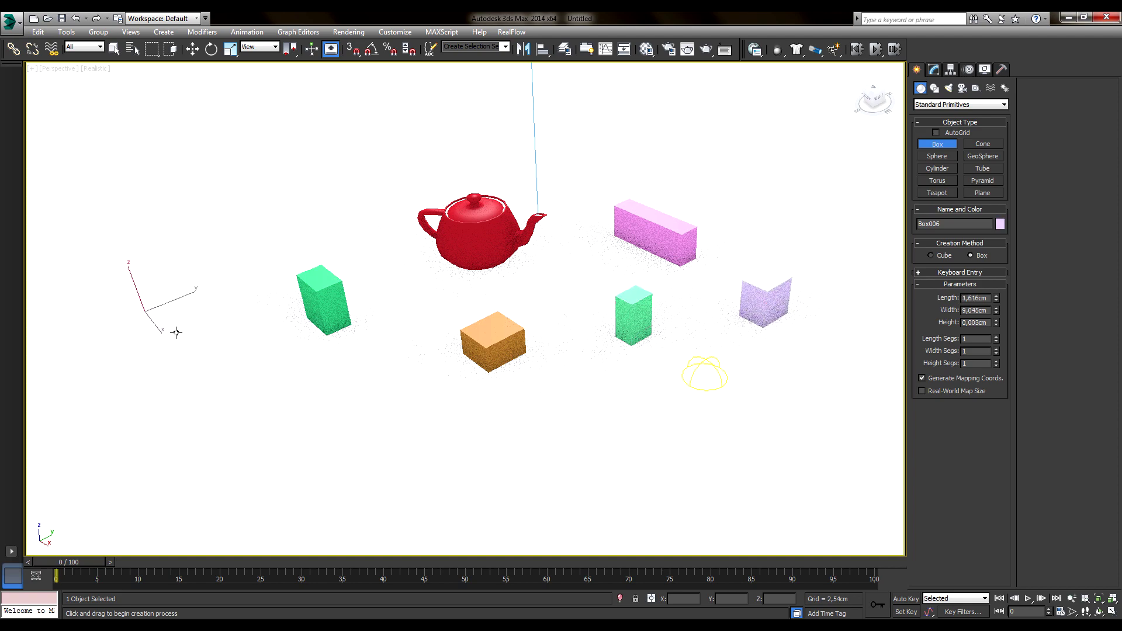
# Render the full scene, then turn on shadows for the miAreaLight001 area light.
pyautogui.hotkey('shift', 'q')
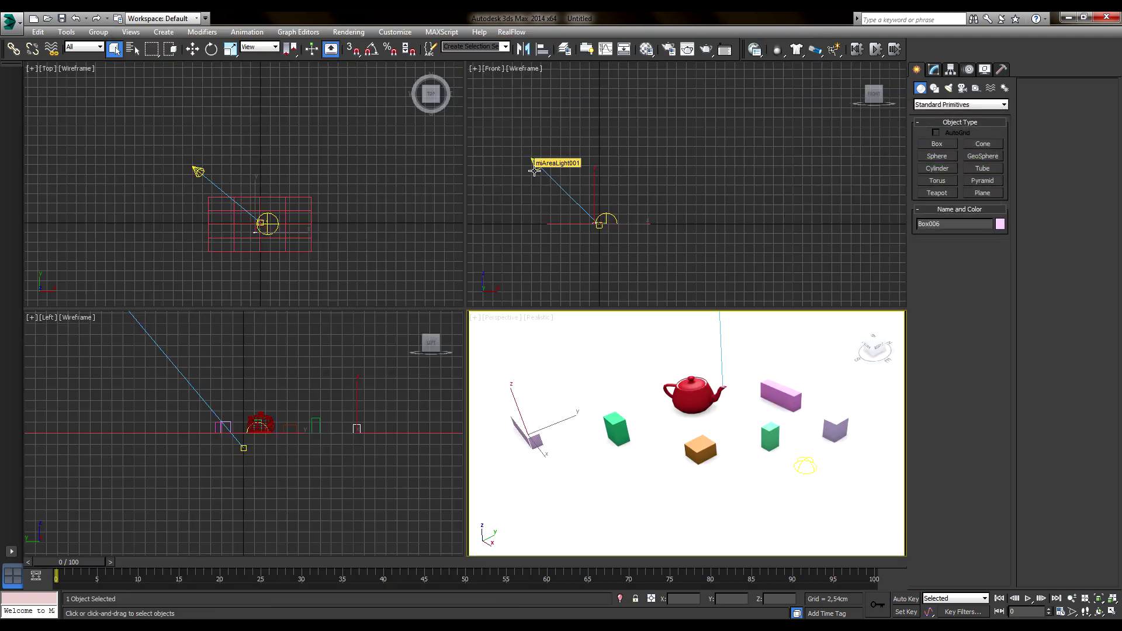
pyautogui.click(535, 170)
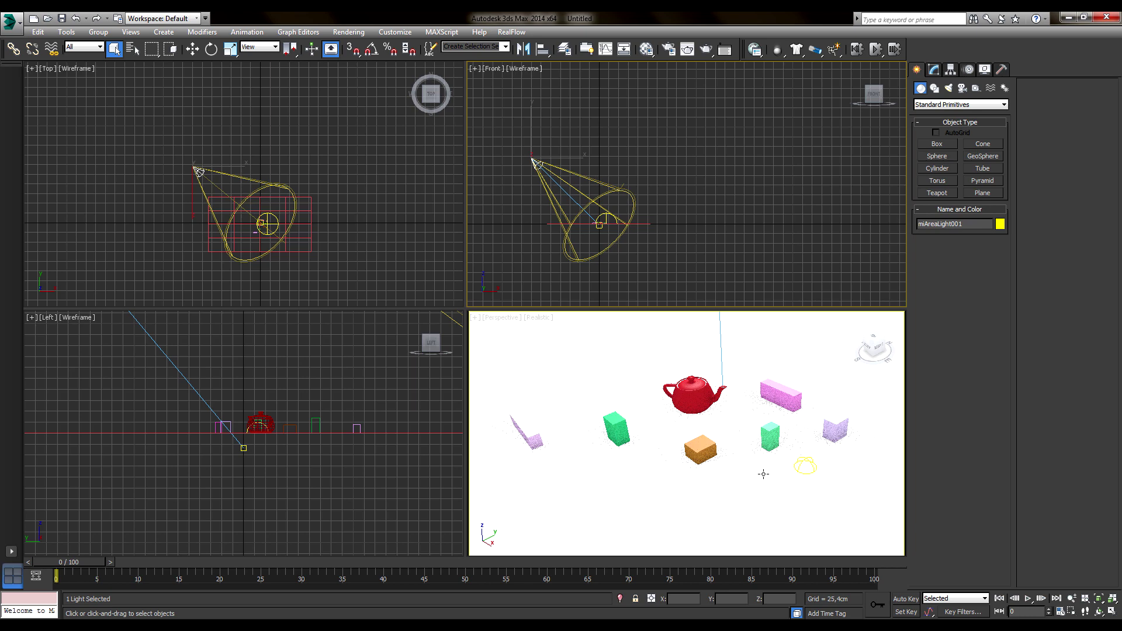
pyautogui.click(933, 70)
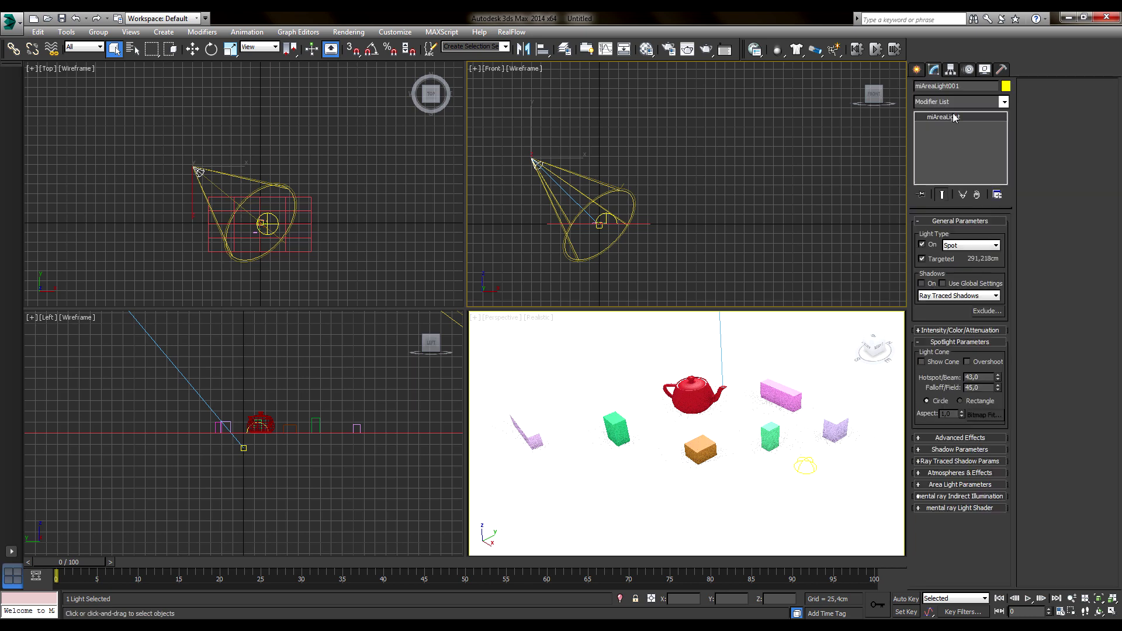
pyautogui.click(923, 284)
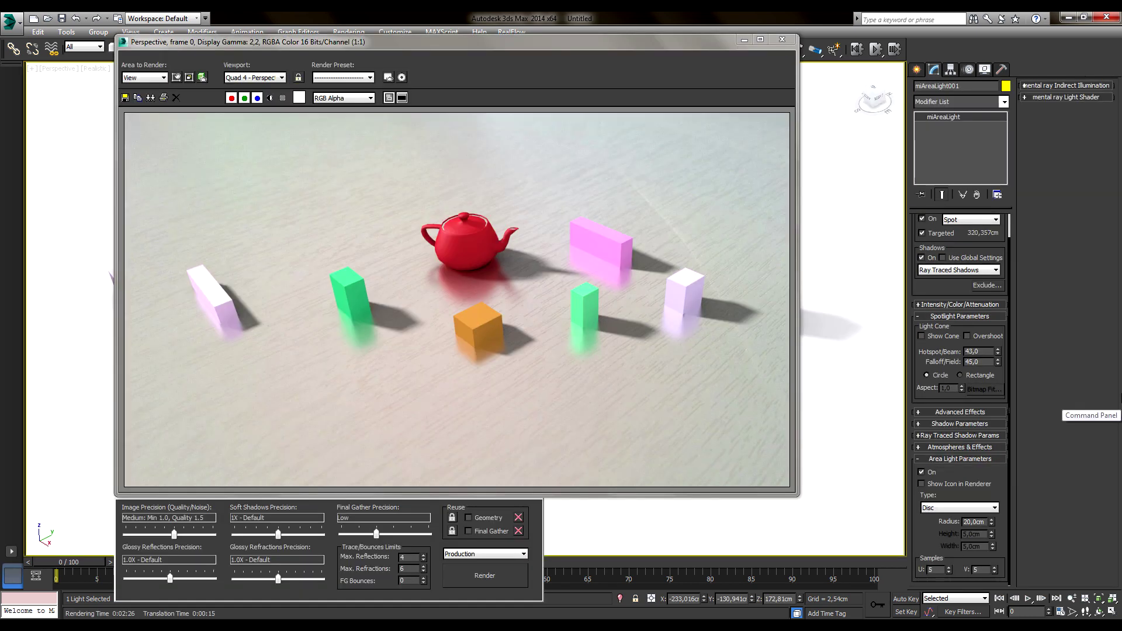